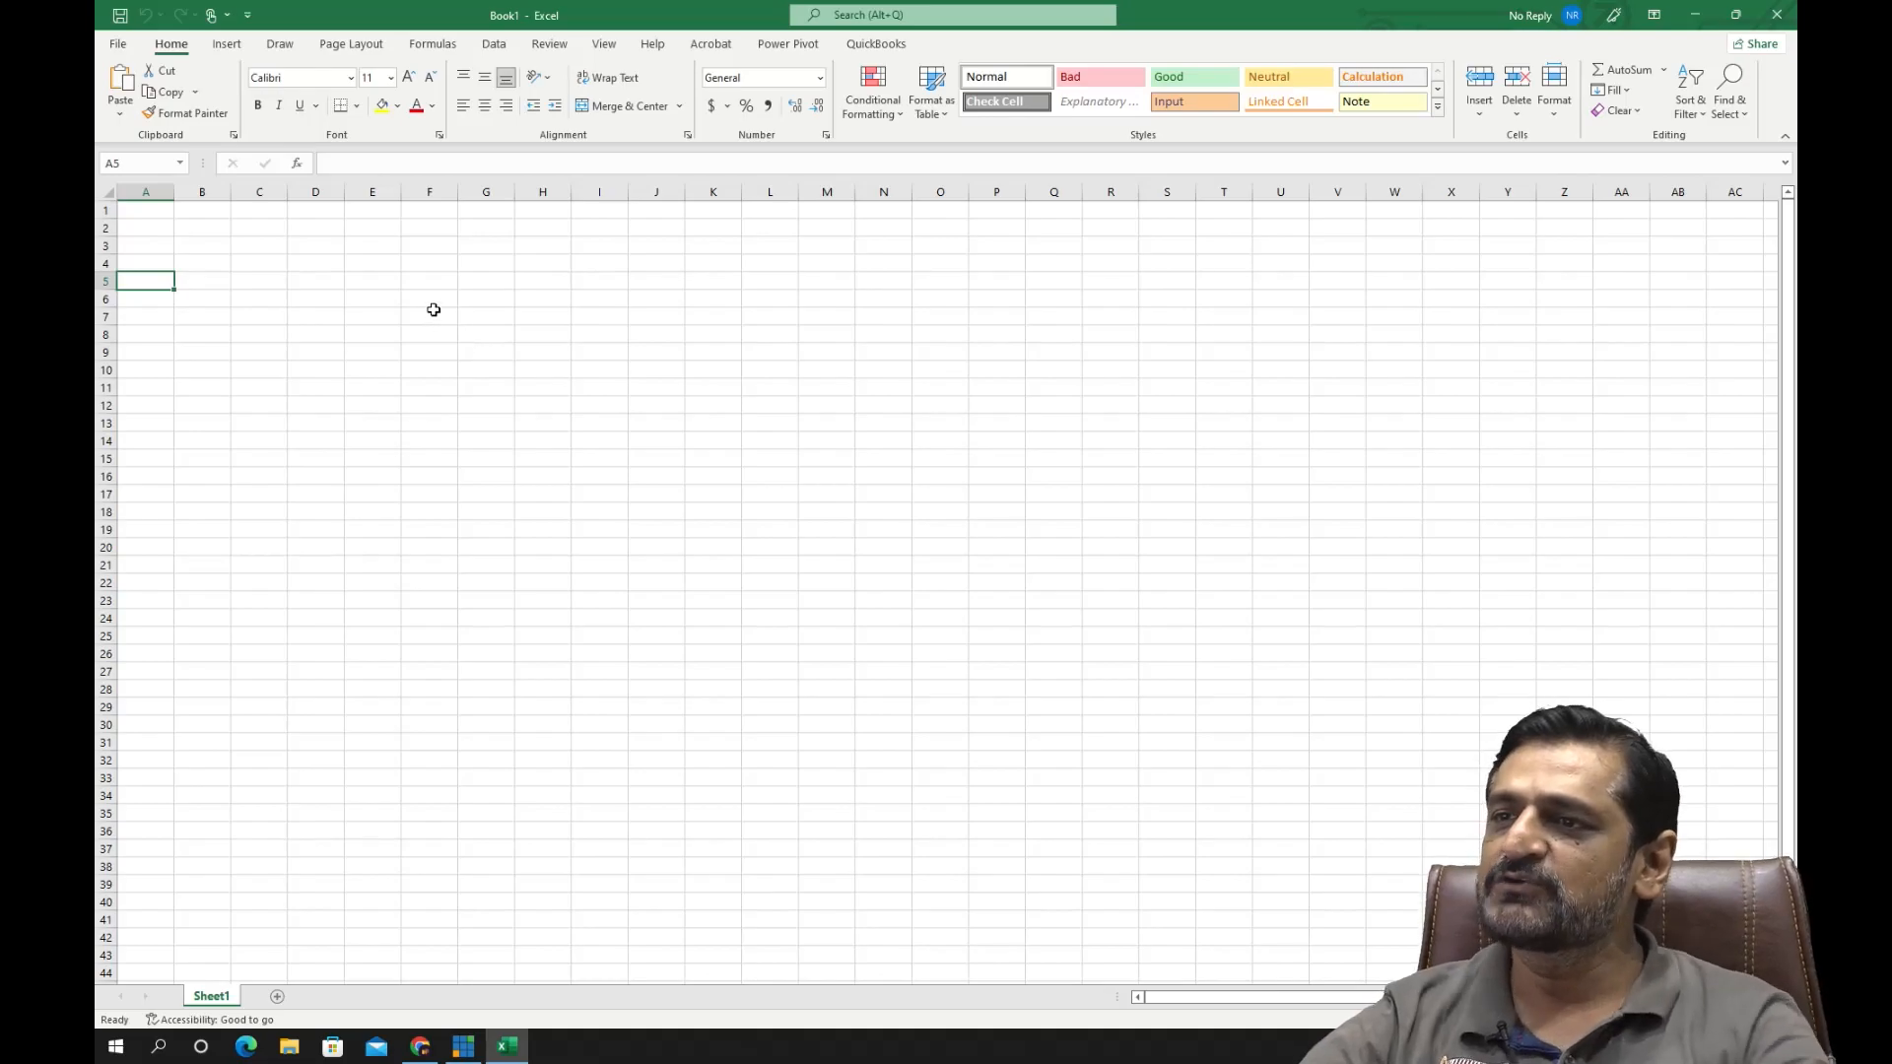
- Highlight the cell block F3:V29, clear the selection, and add two new worksheets after Sheet1
left_click_drag(420, 247, 1363, 713)
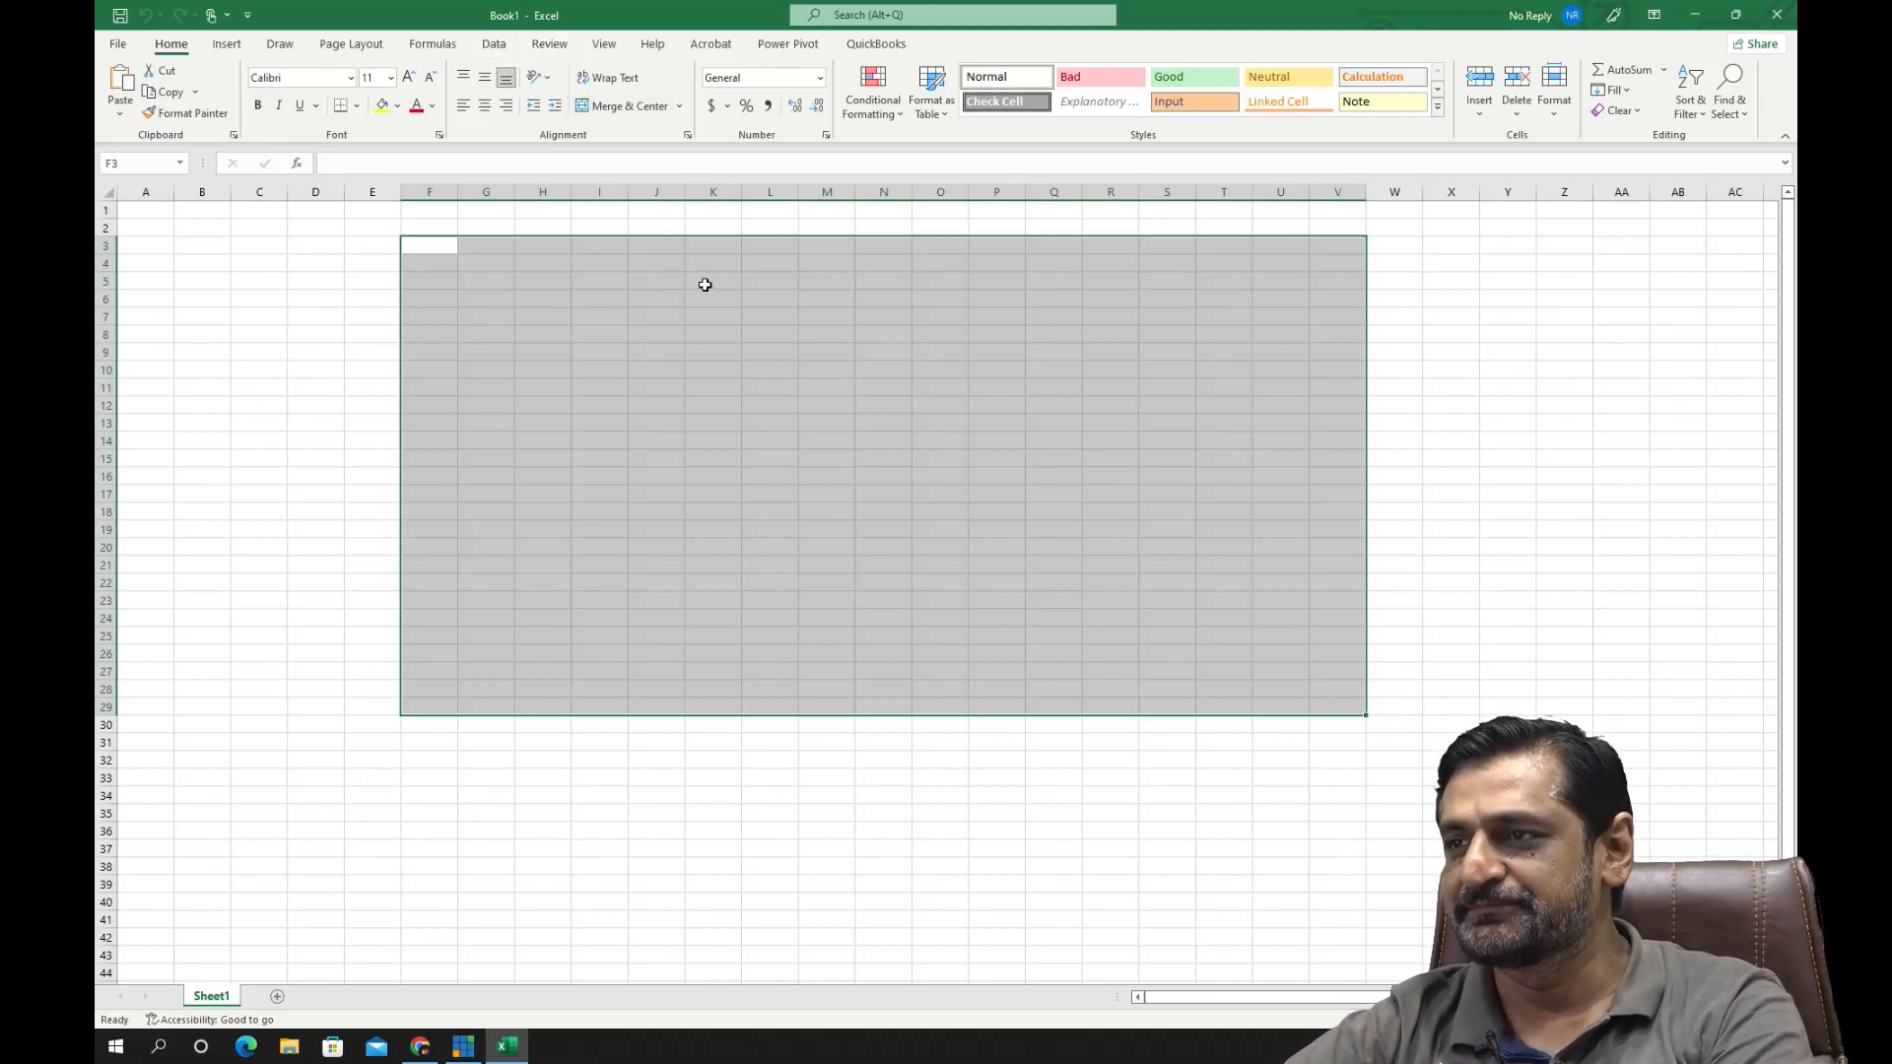
left_click(431, 262)
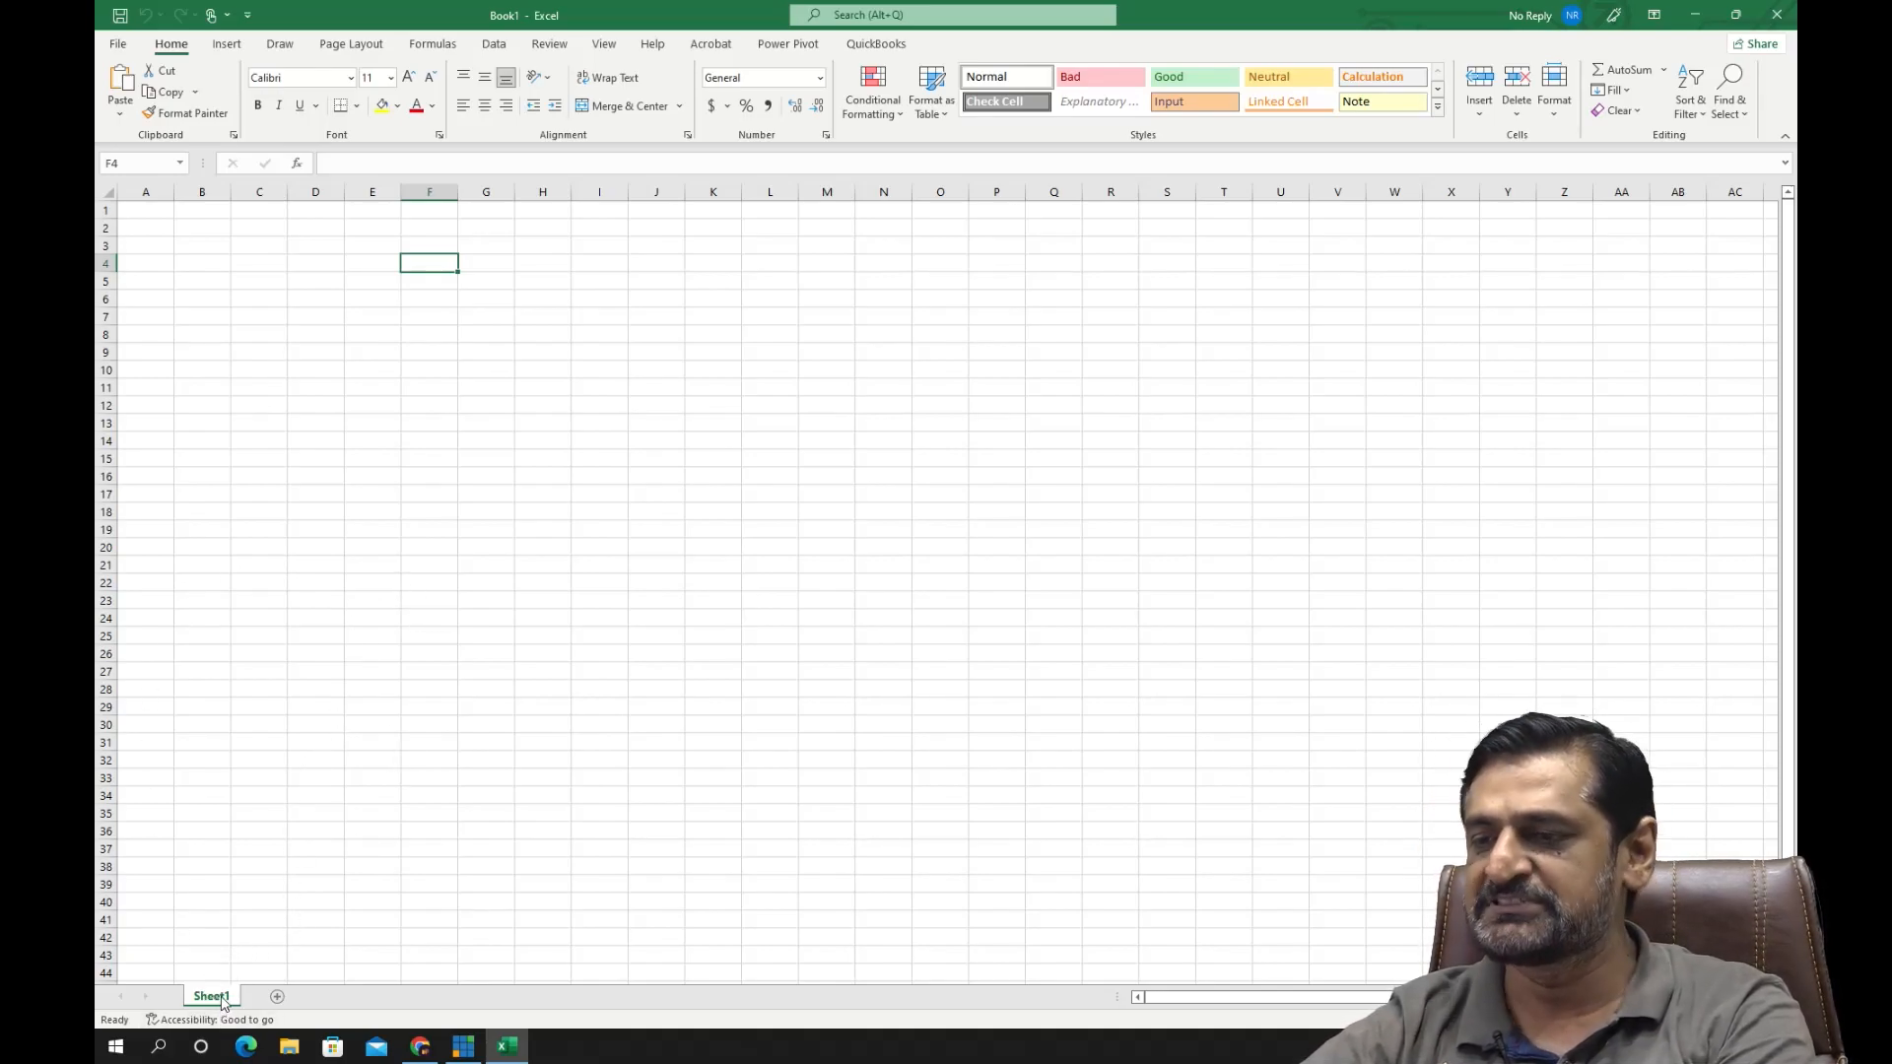
left_click(277, 999)
left_click(335, 999)
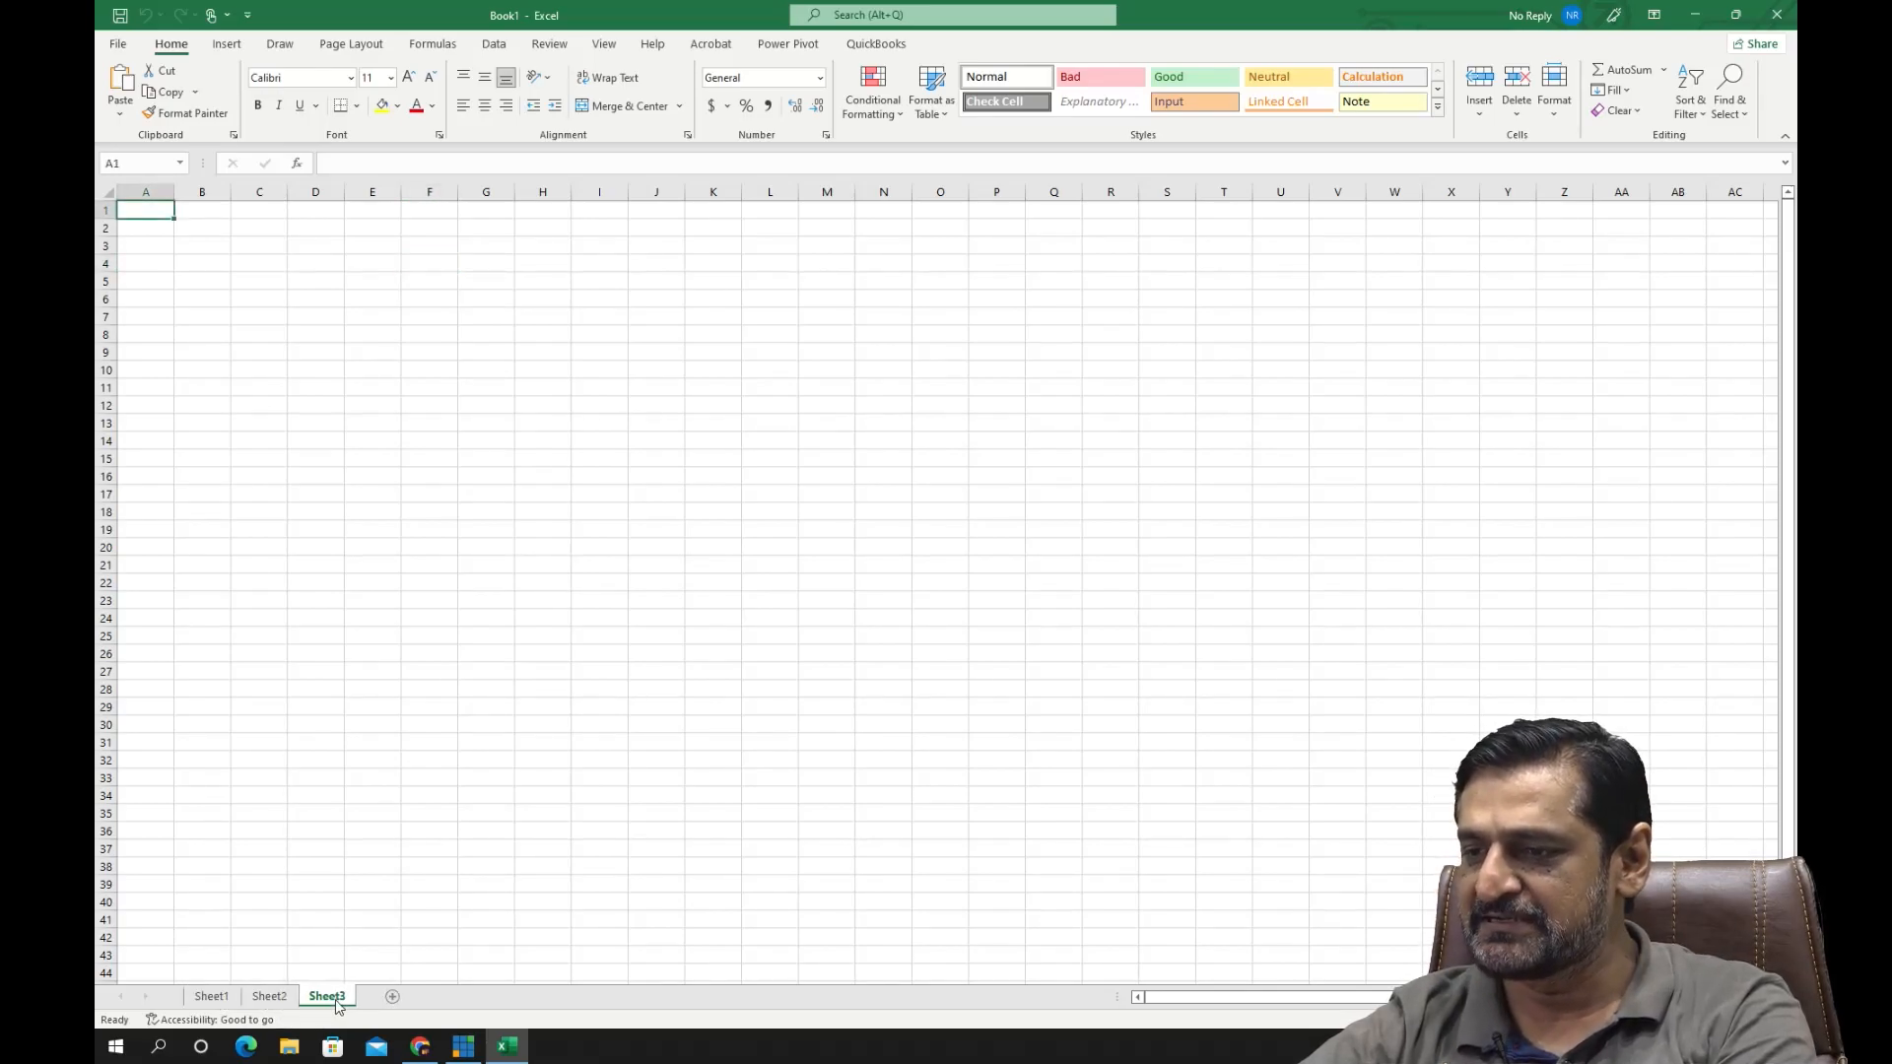
- Rename Sheet1 as My Sheet and Sheet2 as Department, ending on My Sheet
left_click(209, 997)
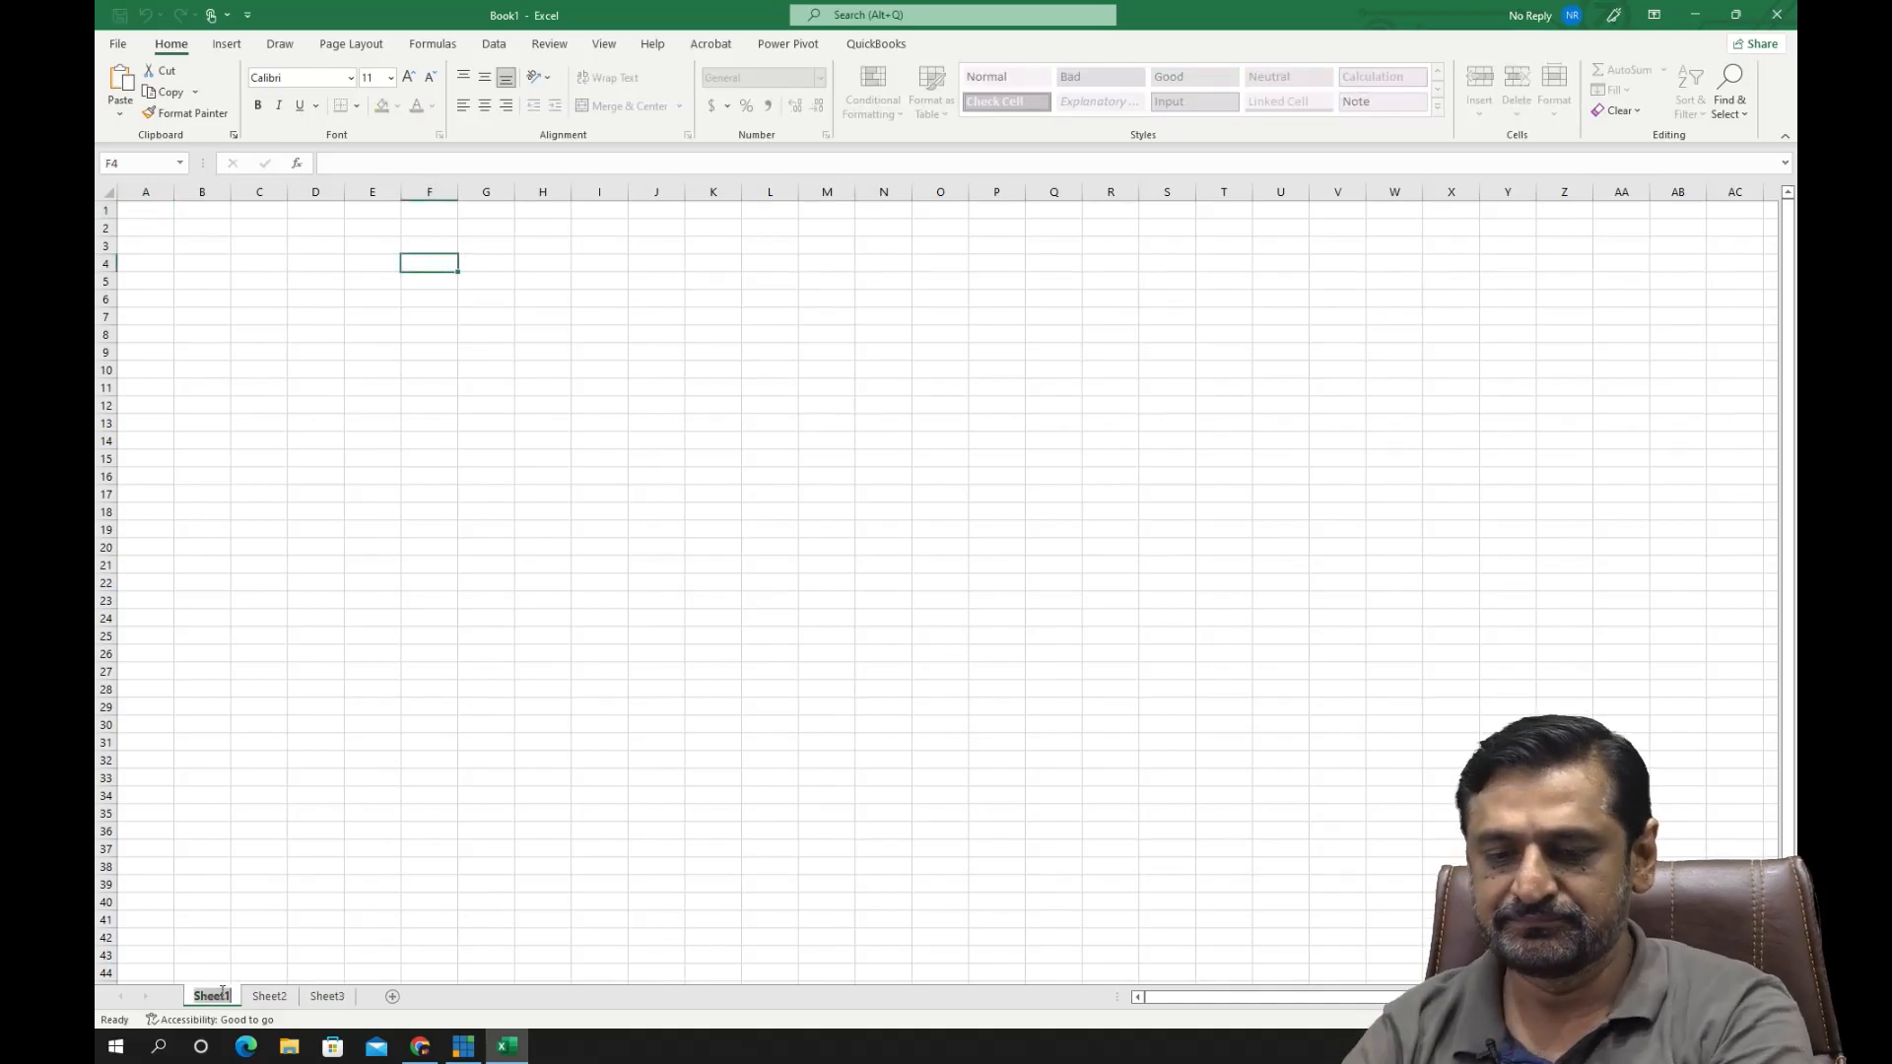
type("My Sheet")
key("Return")
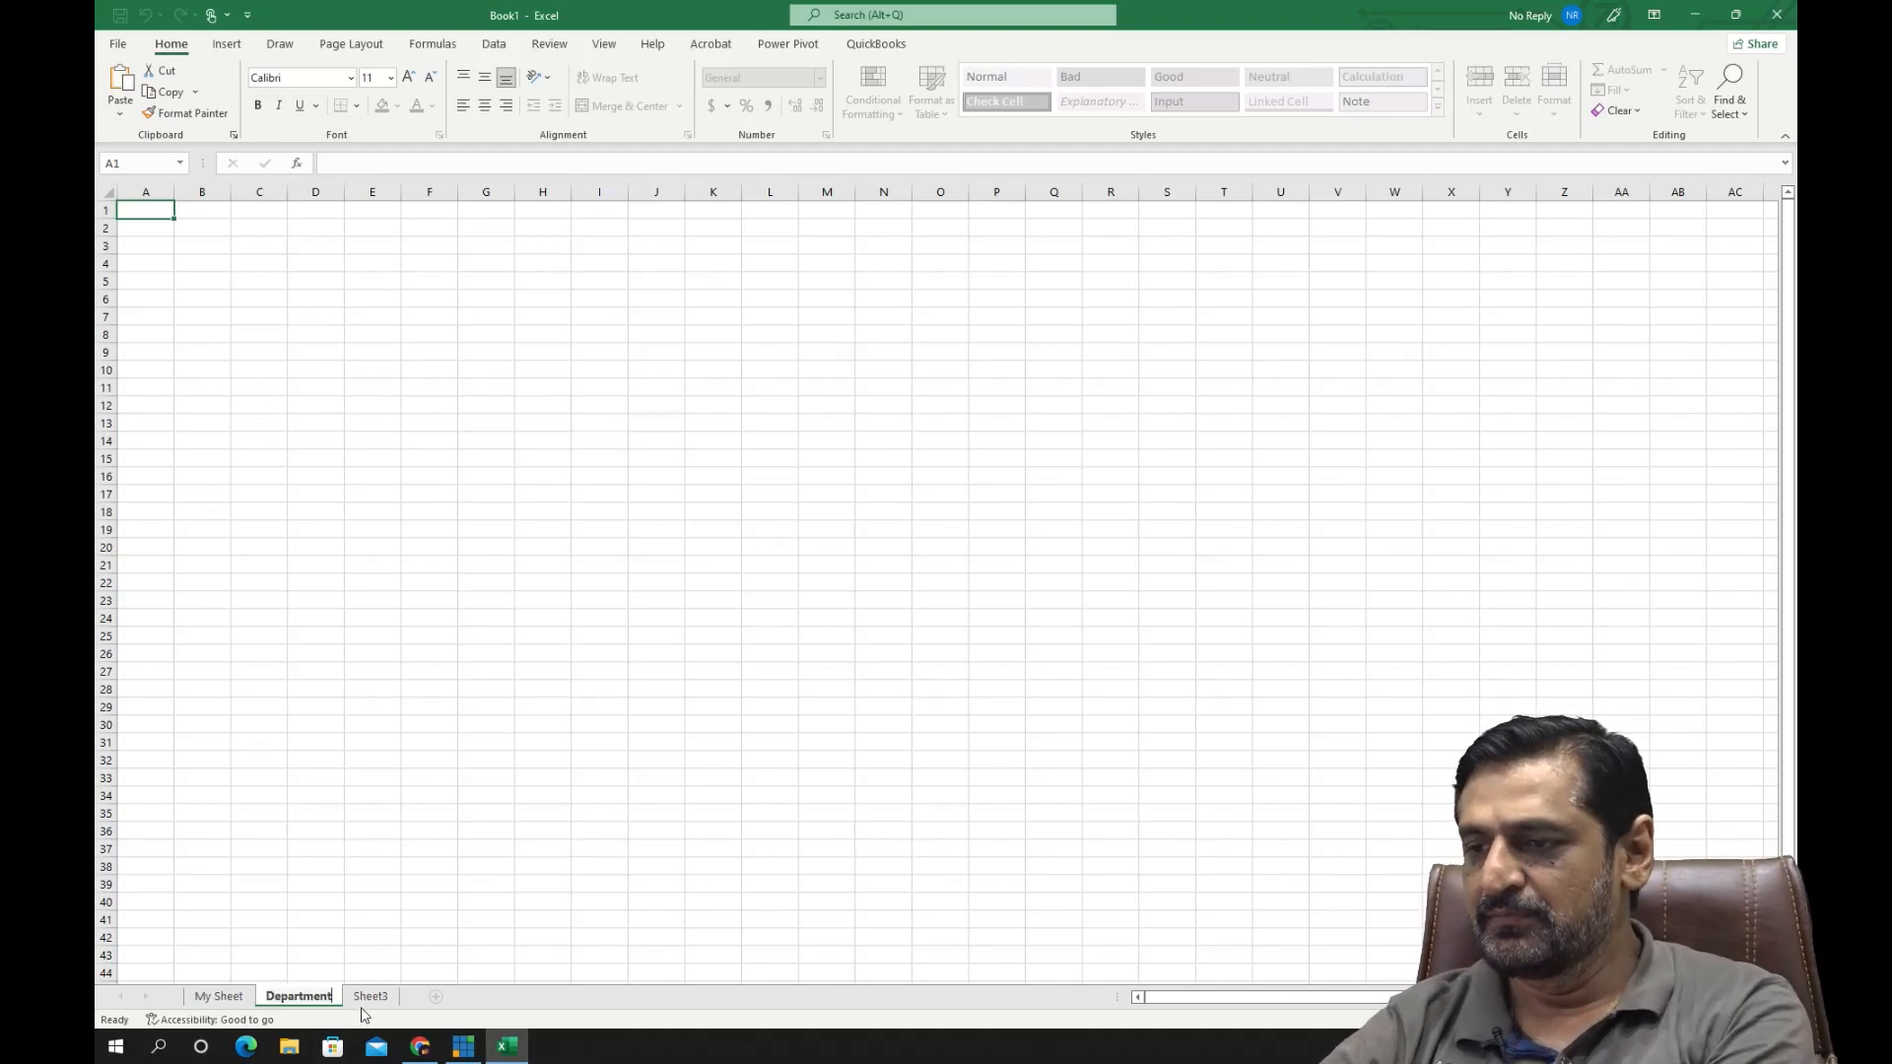
left_click(218, 996)
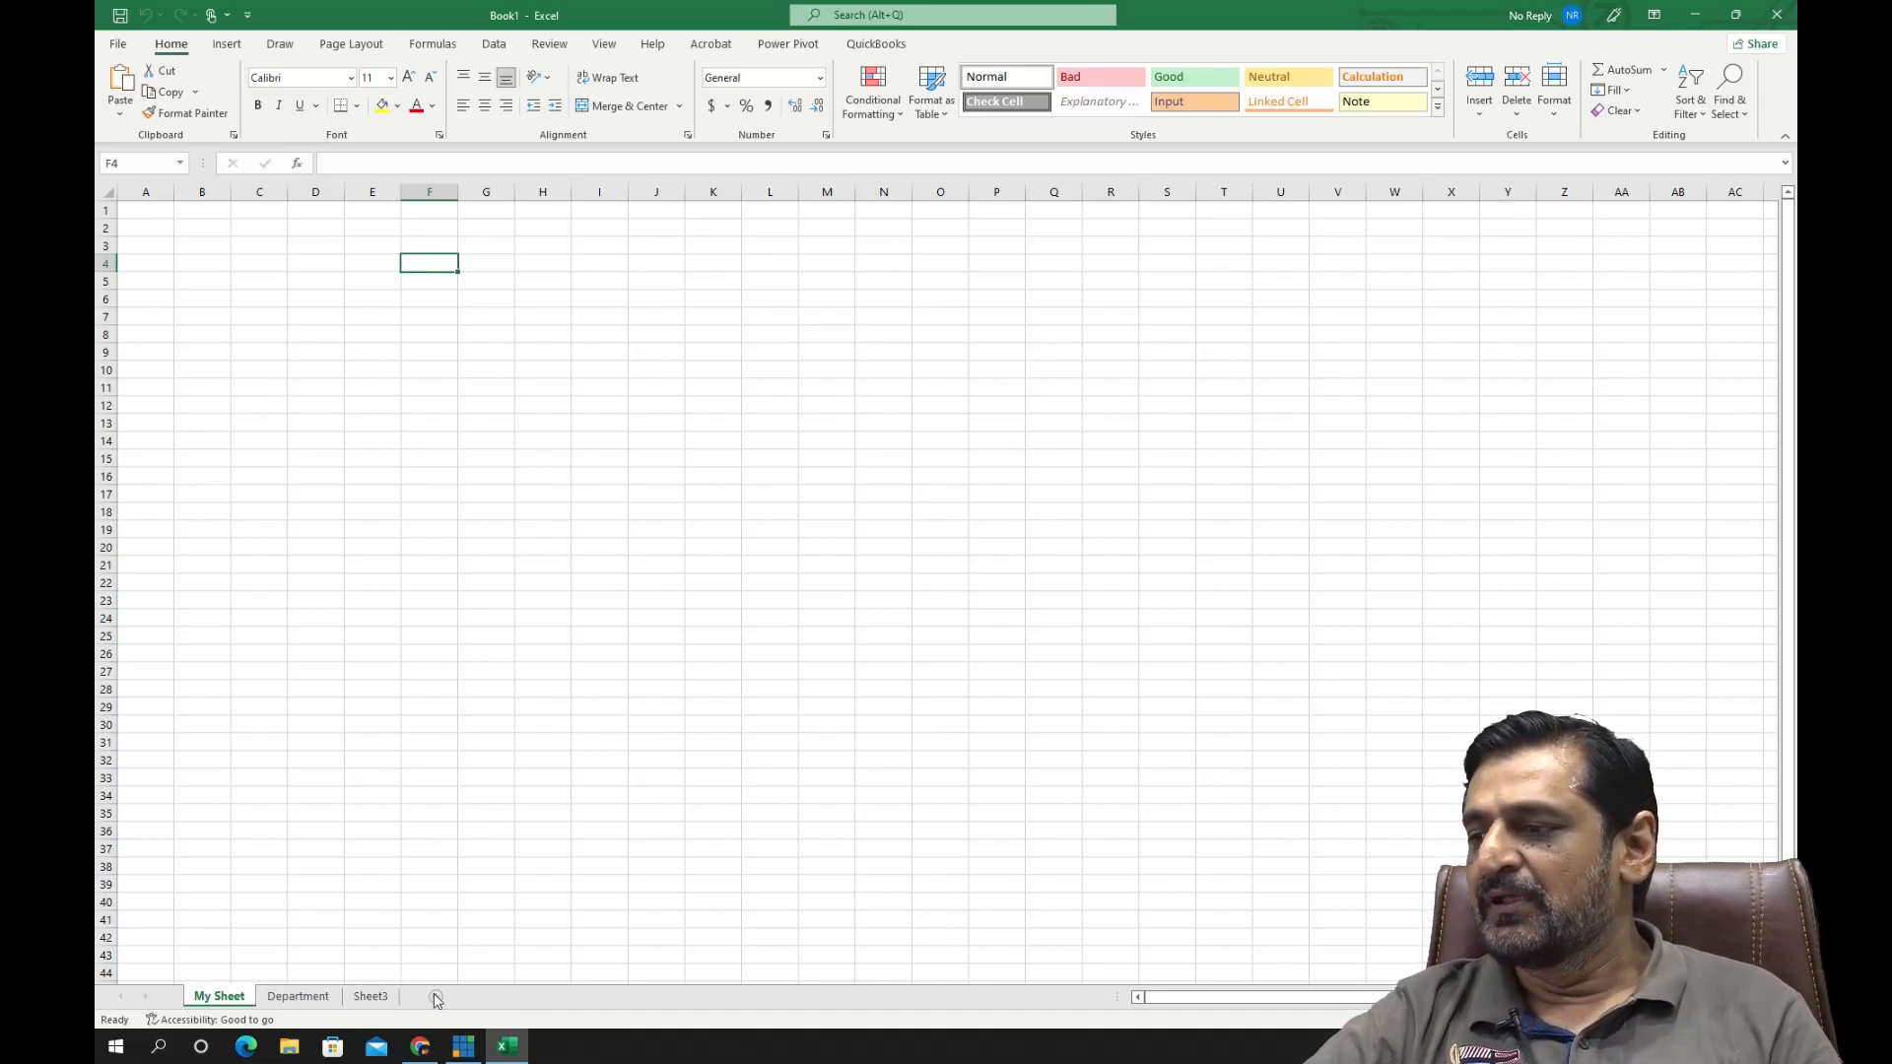
- Give the My Sheet tab a darker orange theme color
left_click_drag(1238, 1001, 1163, 1003)
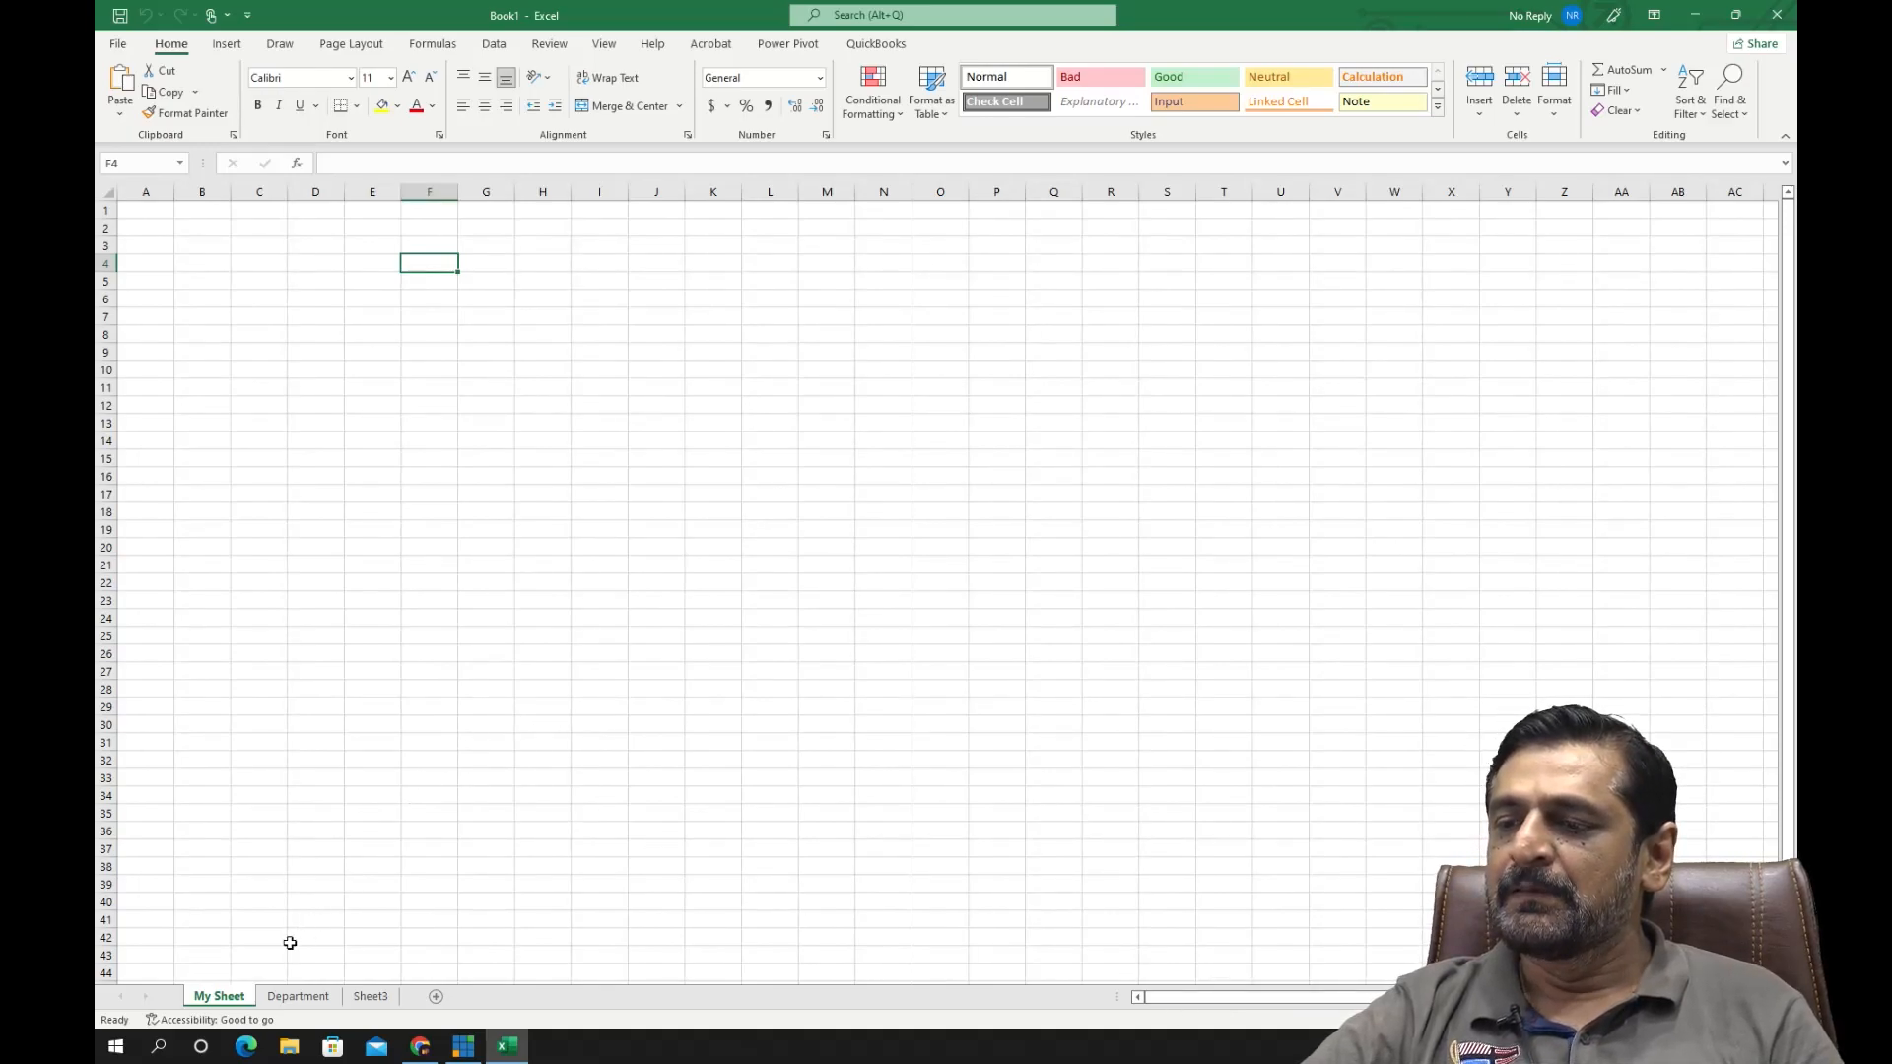
right_click(241, 1000)
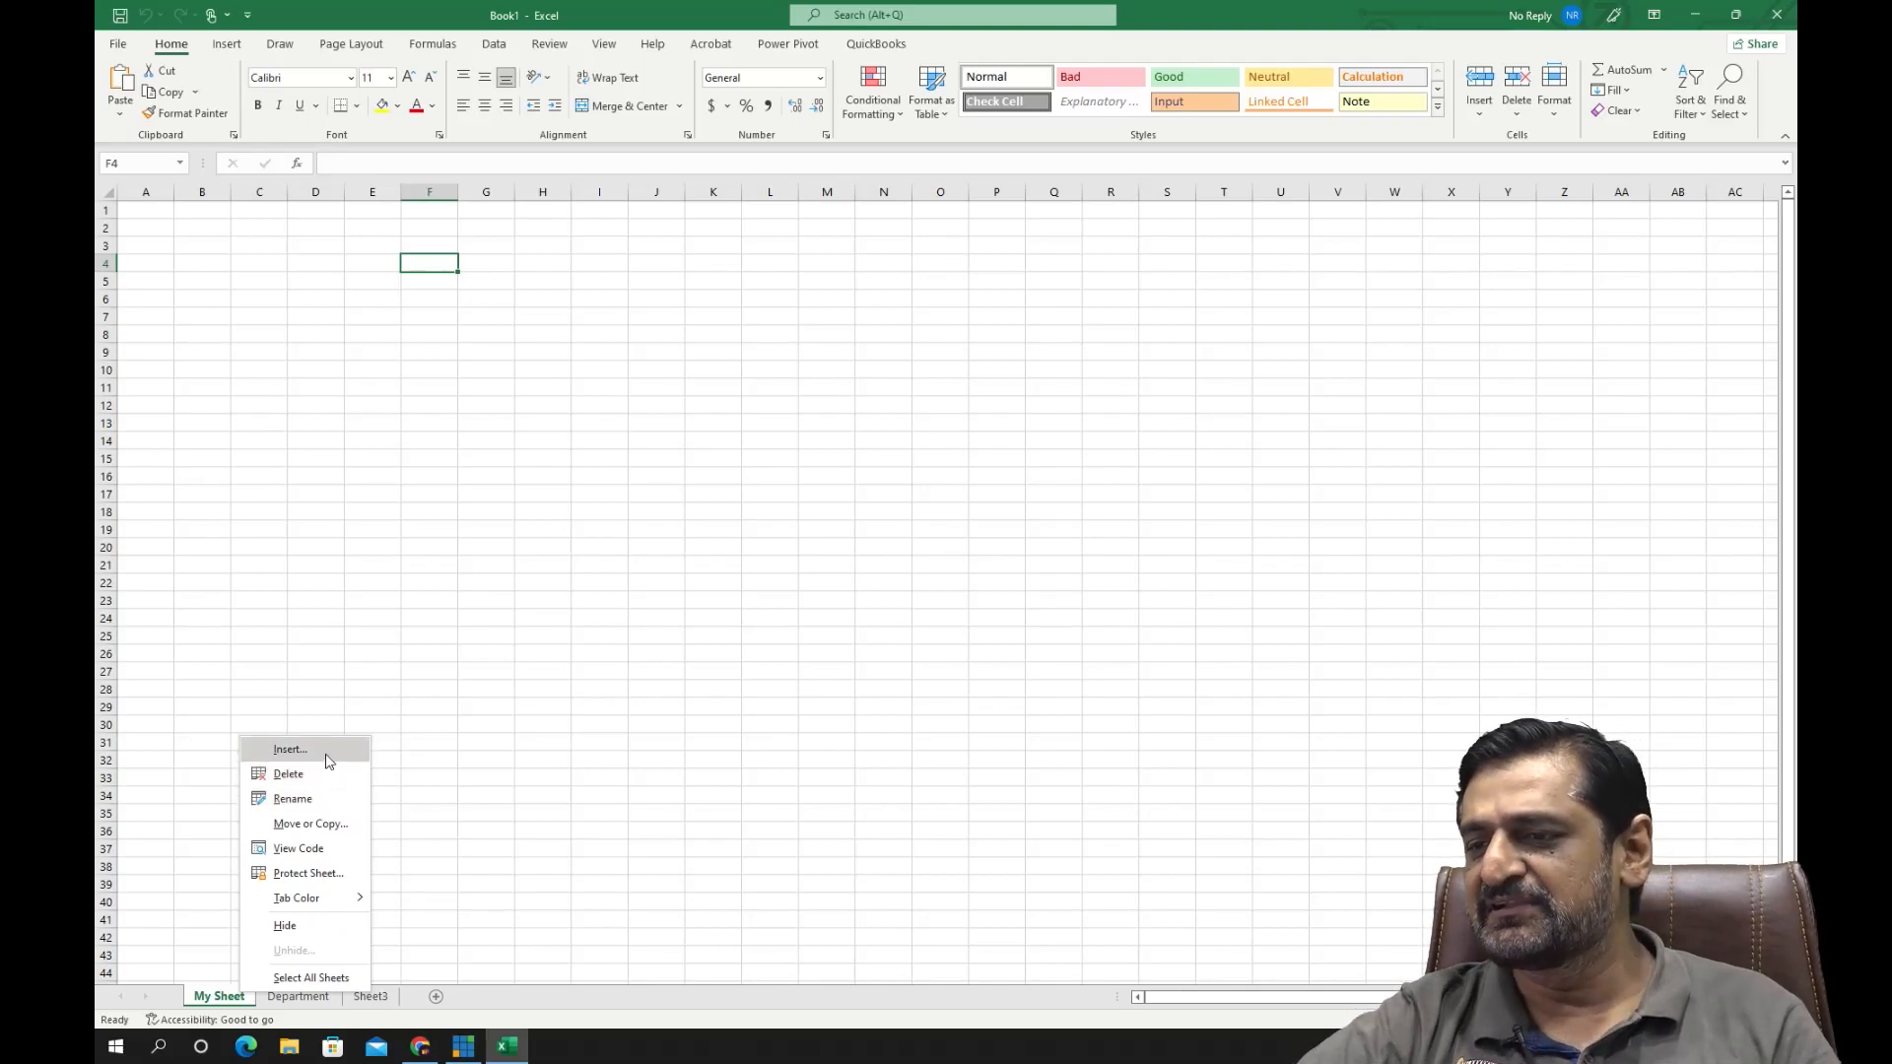
mouse_move(337, 910)
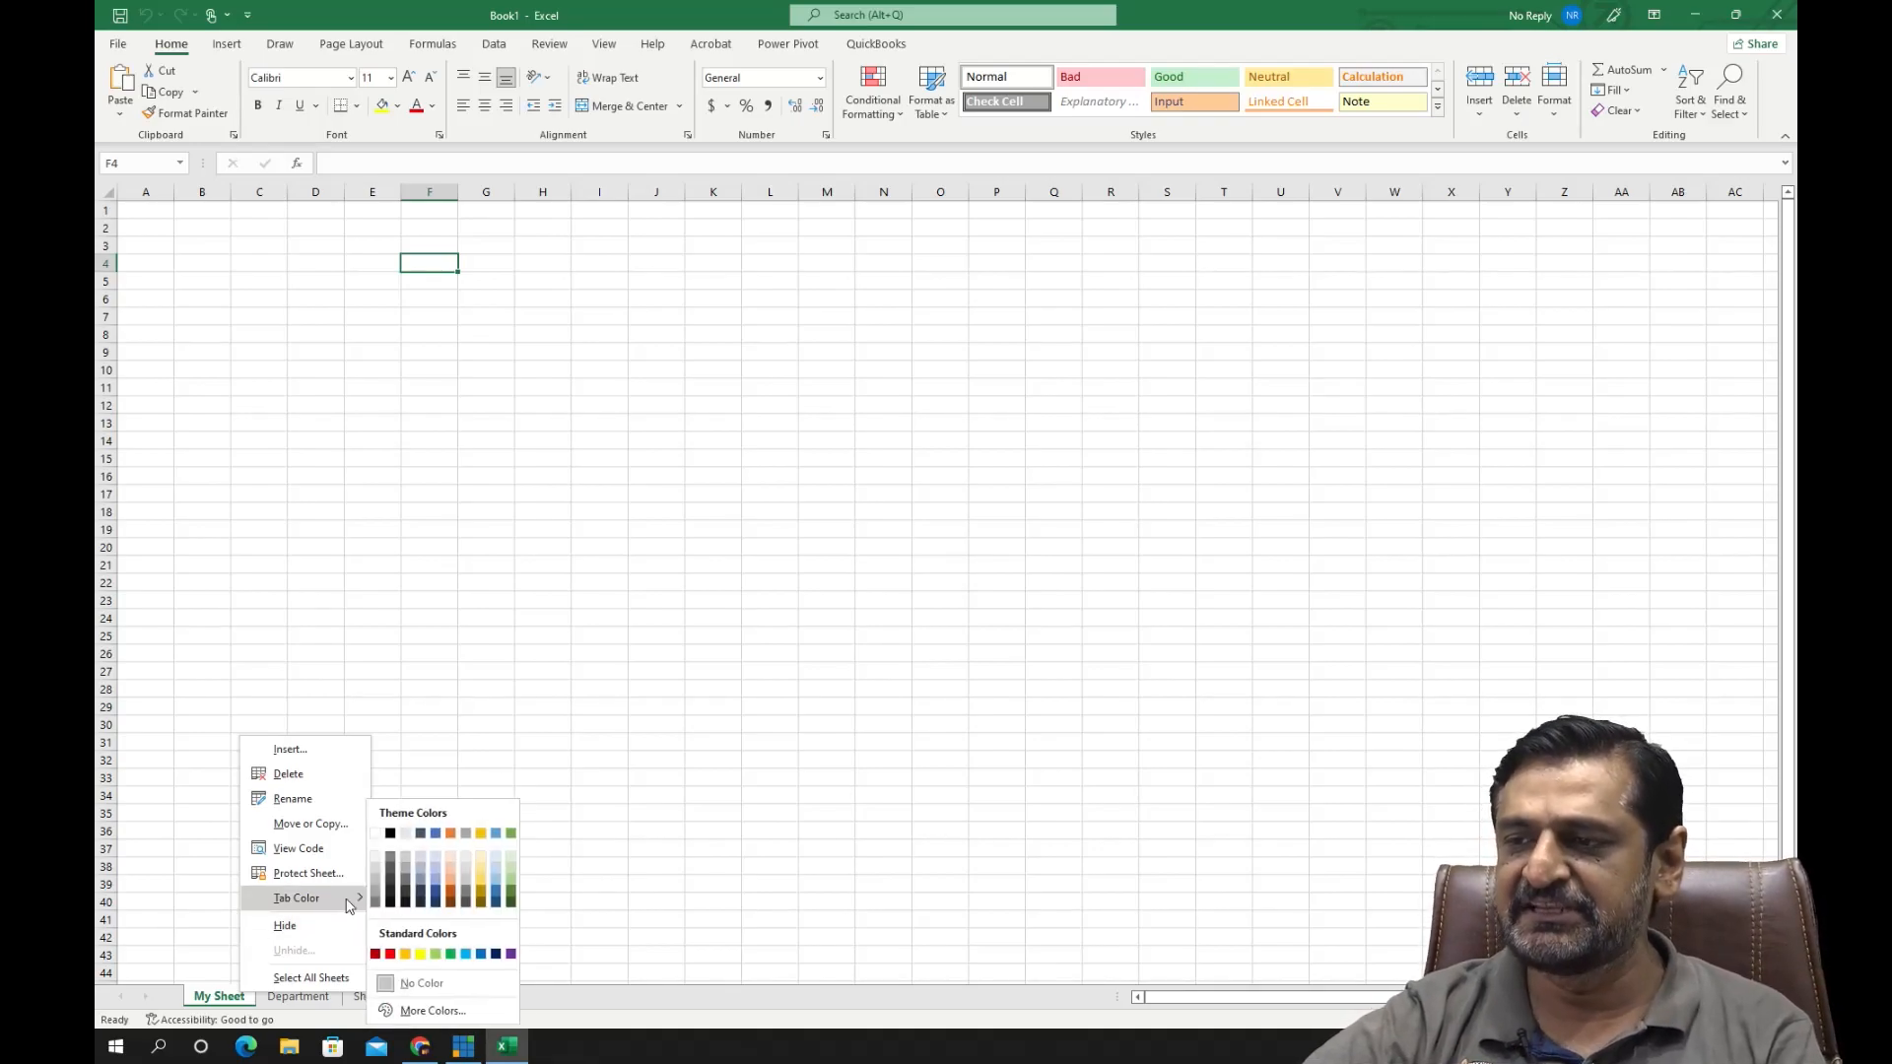
left_click(455, 889)
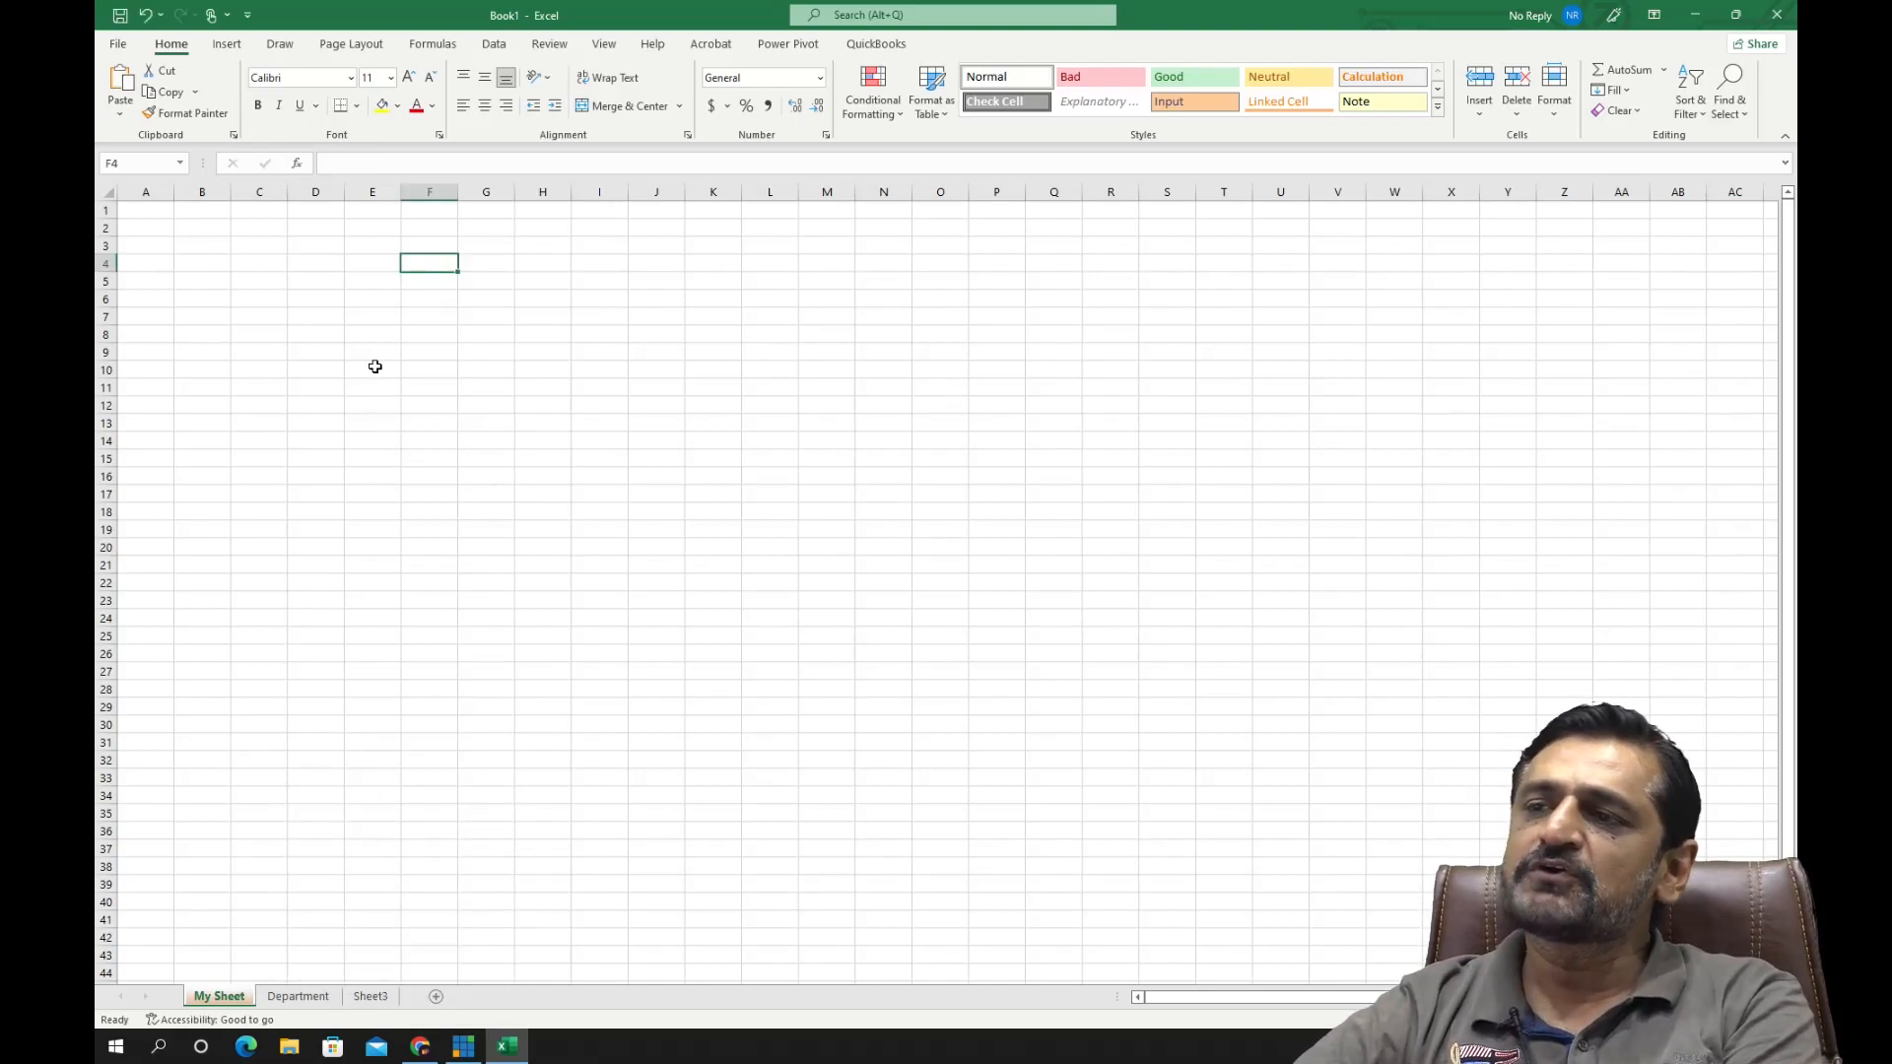
- Highlight a large block of cells and select the entire columns H through M one at a time
left_click_drag(470, 228, 1326, 704)
left_click(887, 513)
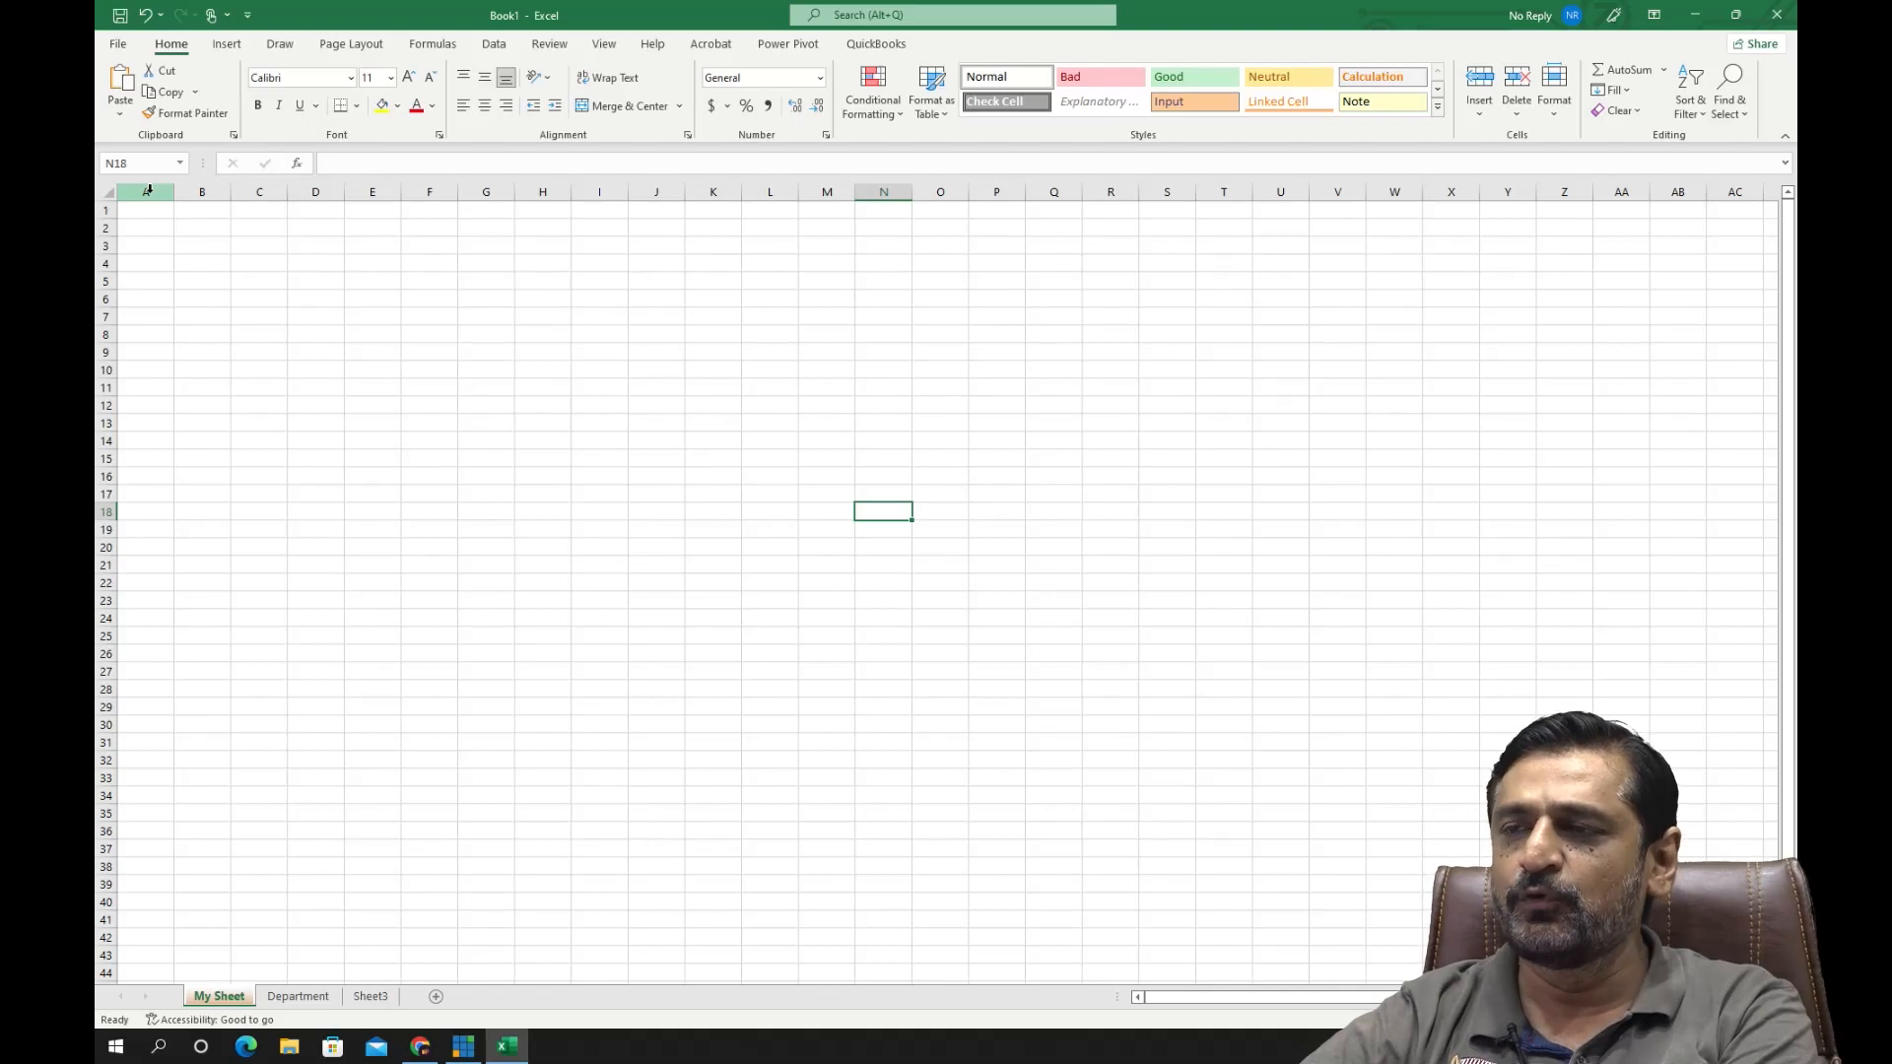
left_click(543, 191)
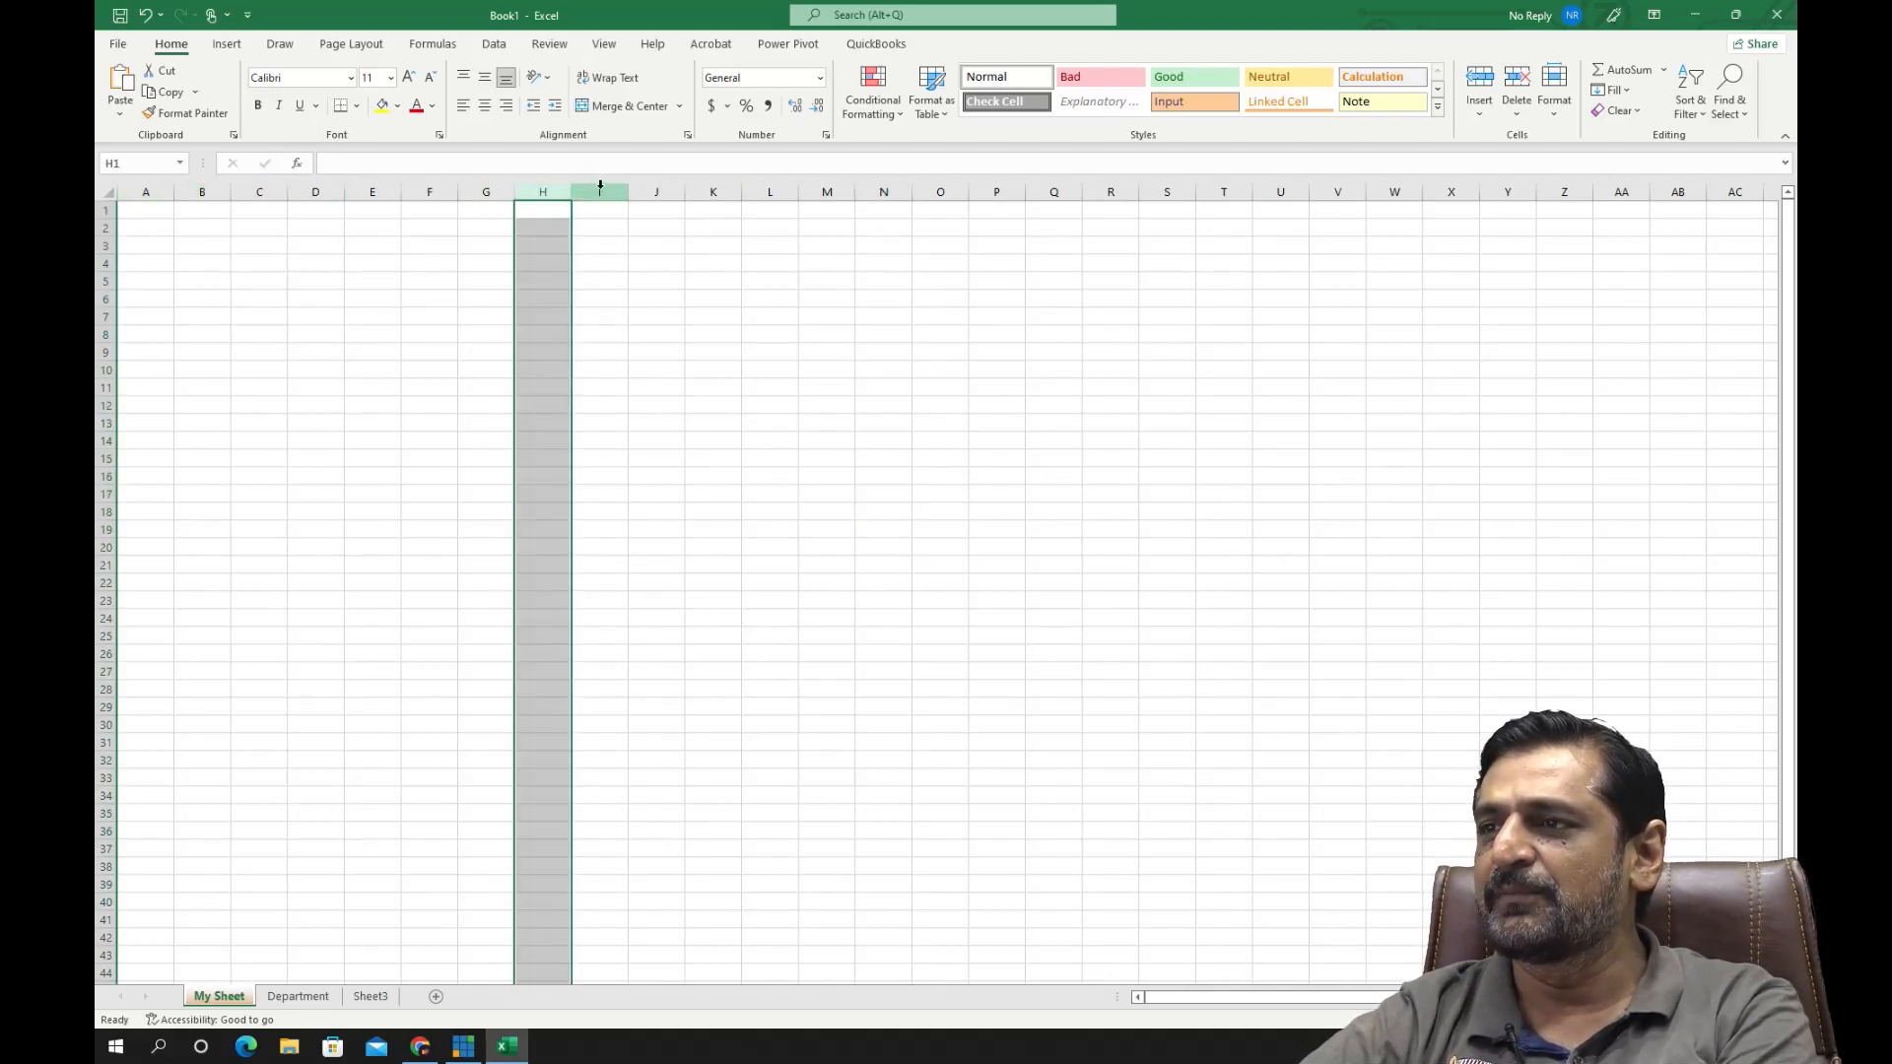
left_click(603, 191)
left_click(659, 191)
left_click(716, 191)
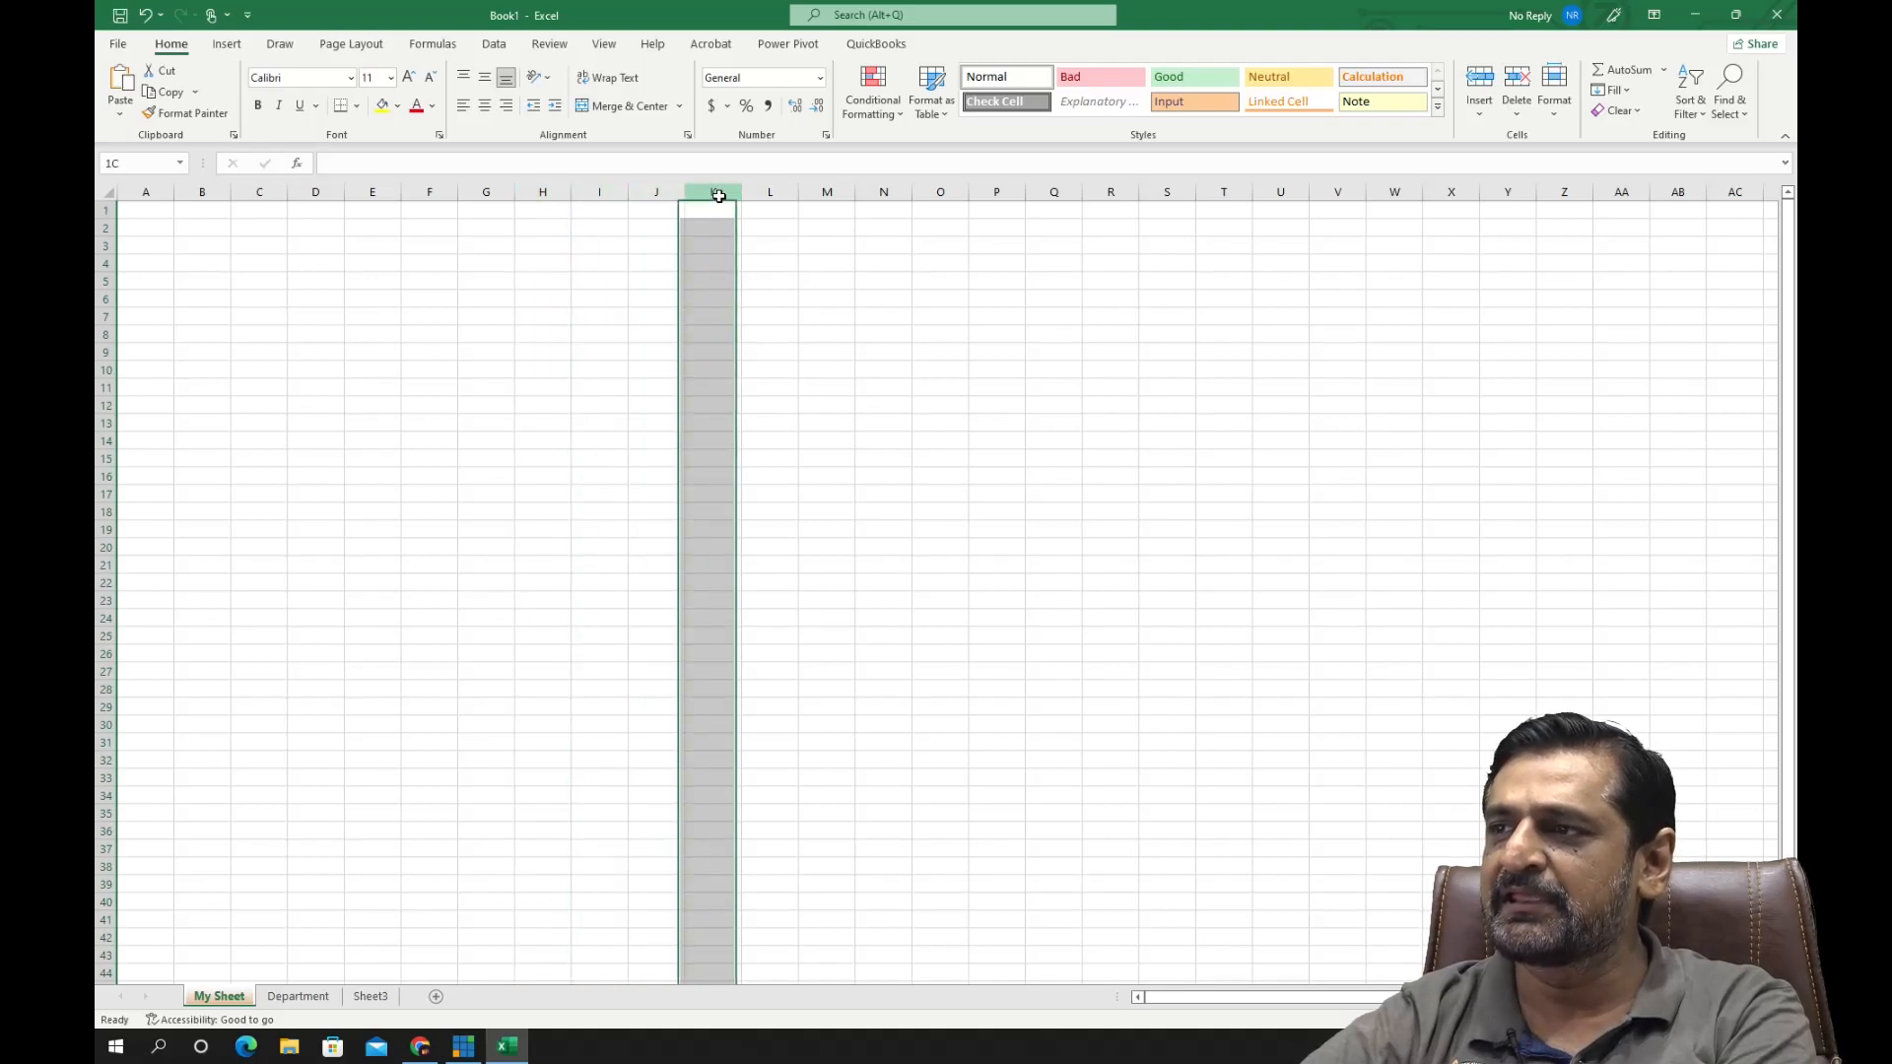
left_click(773, 191)
left_click(819, 189)
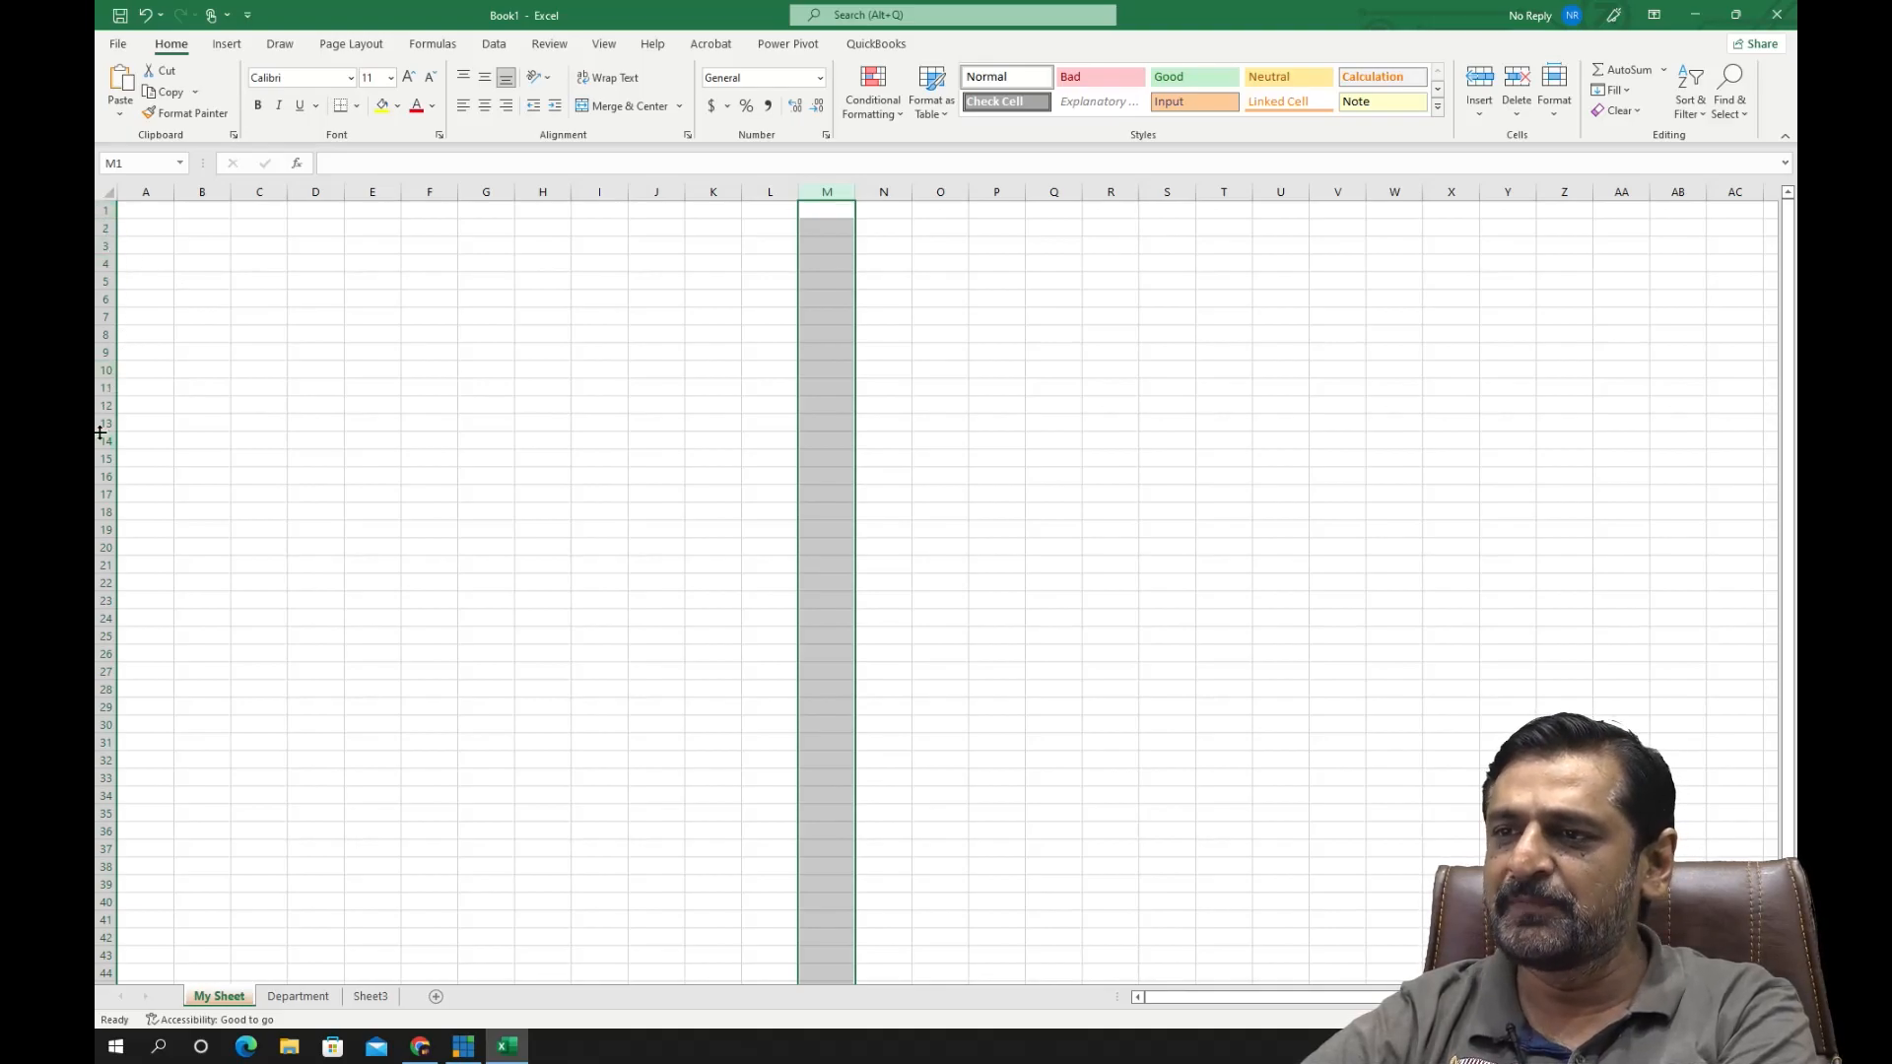
- Select the entire rows 10 and 12 individually, and select all cells of the worksheet
left_click(103, 370)
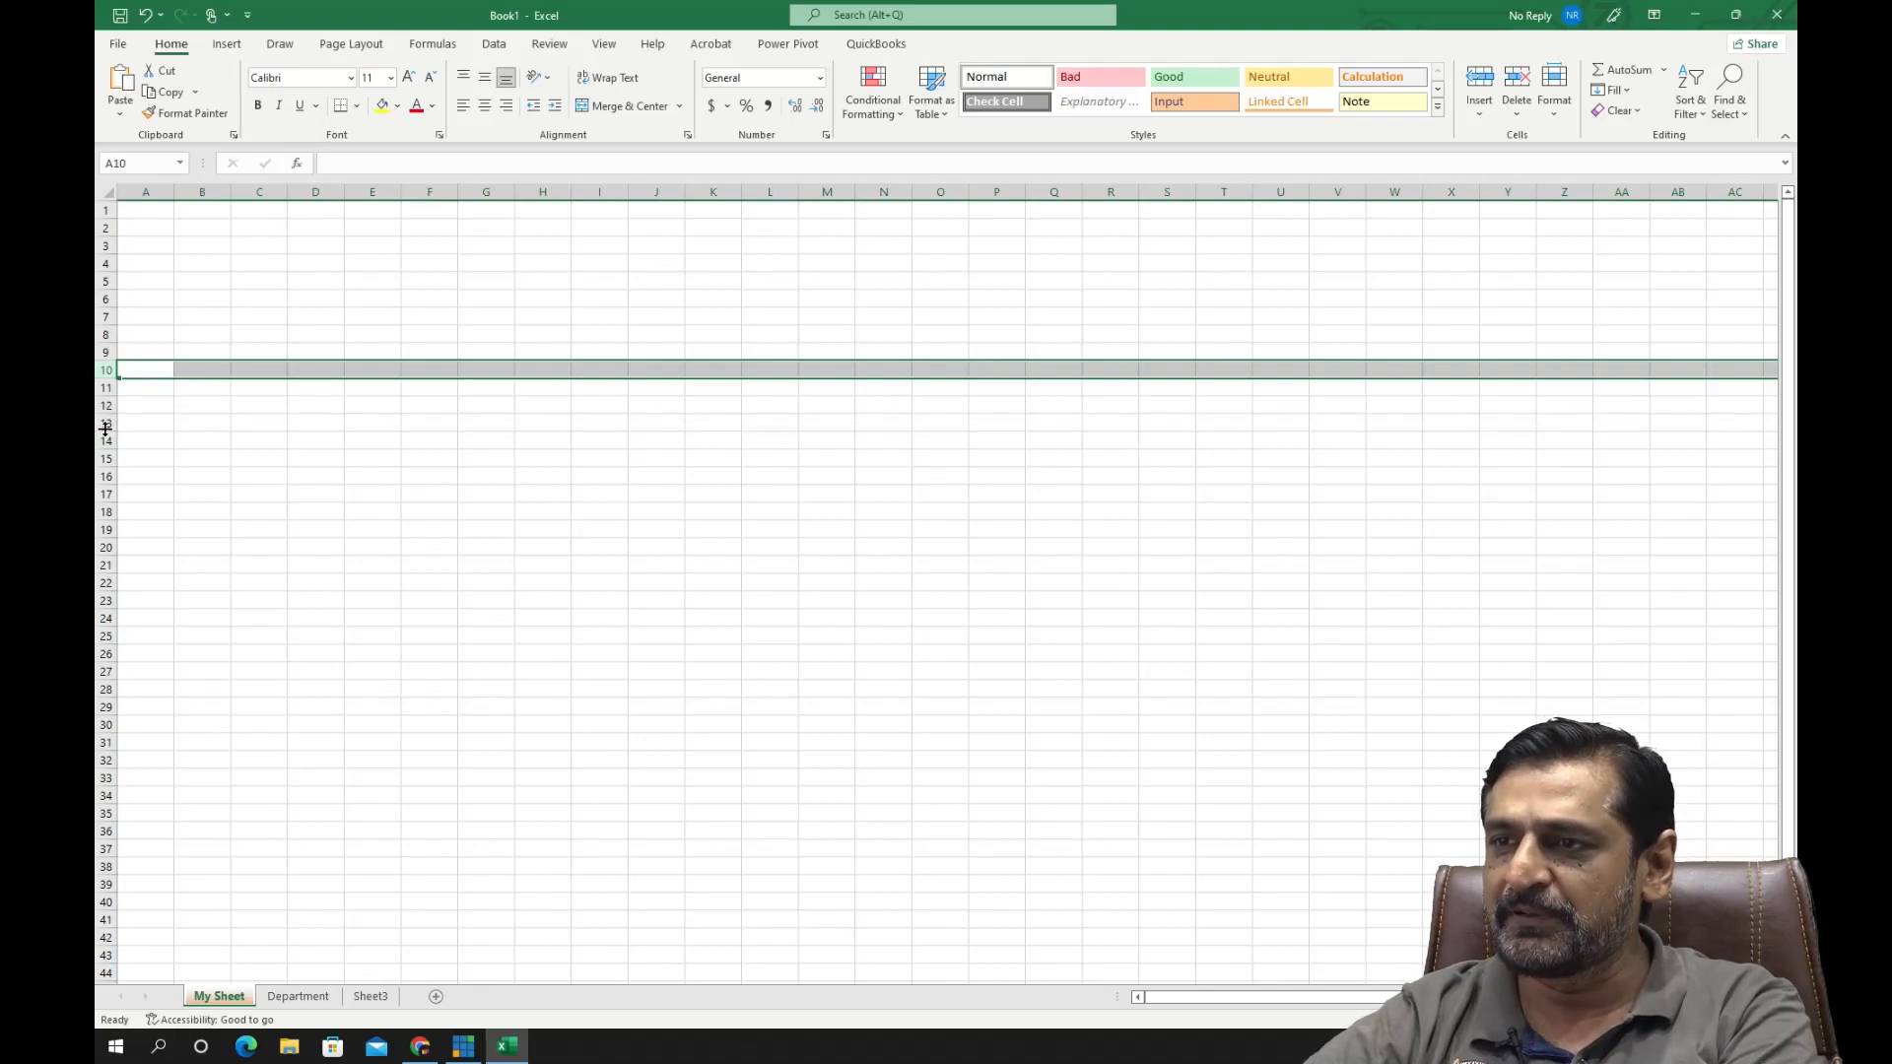
left_click(105, 404)
left_click_drag(107, 394, 107, 392)
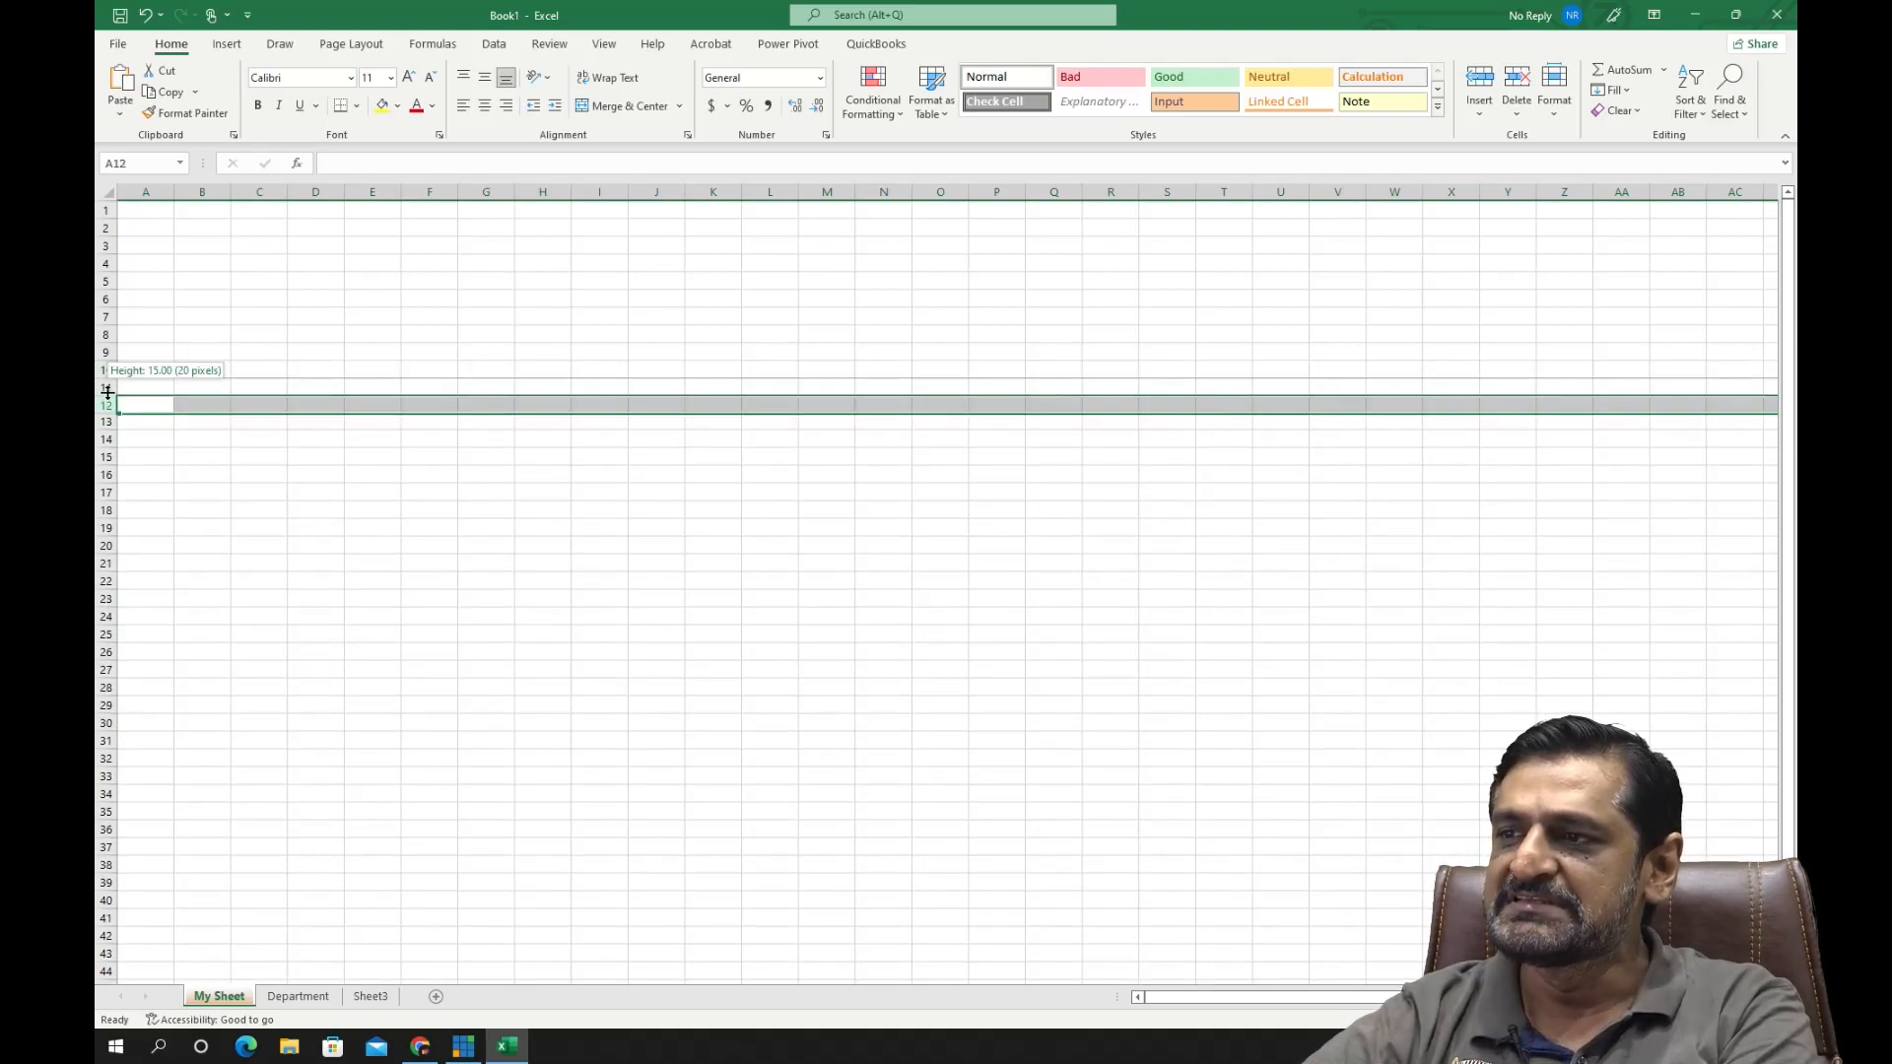
left_click(106, 369)
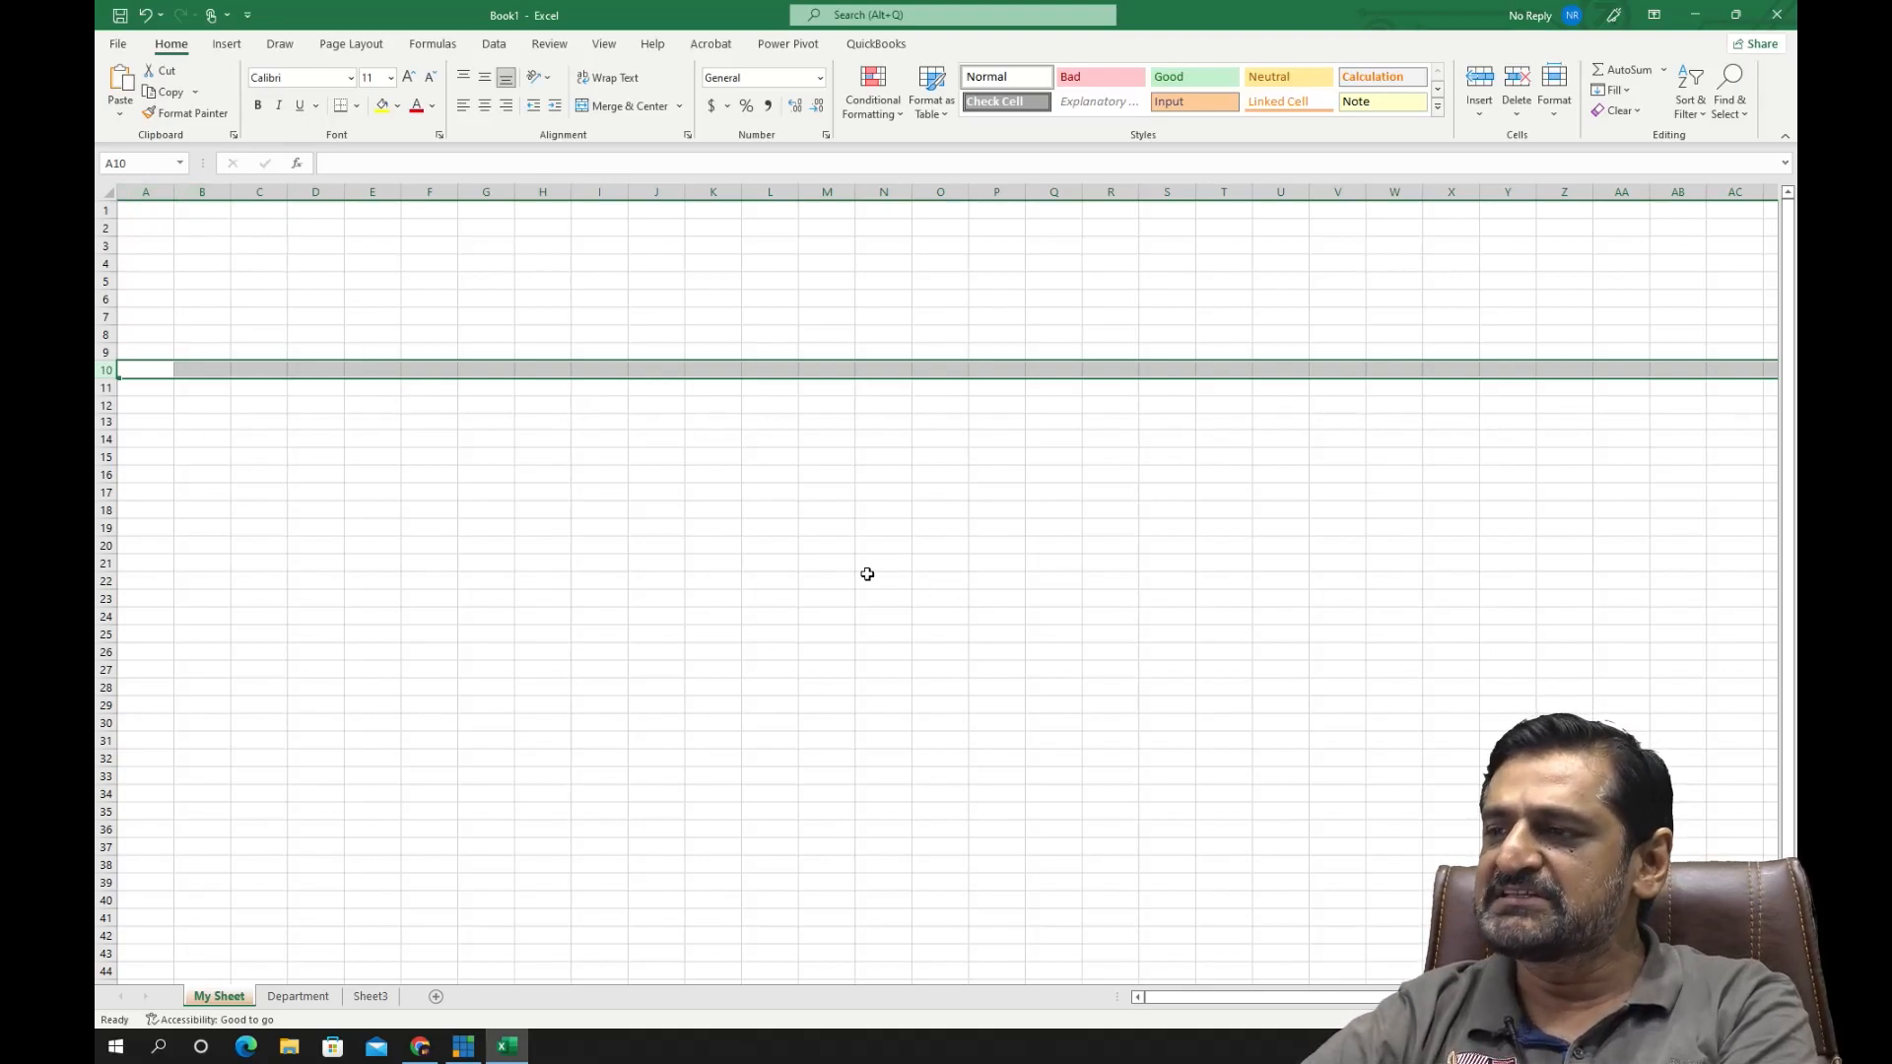
left_click(108, 193)
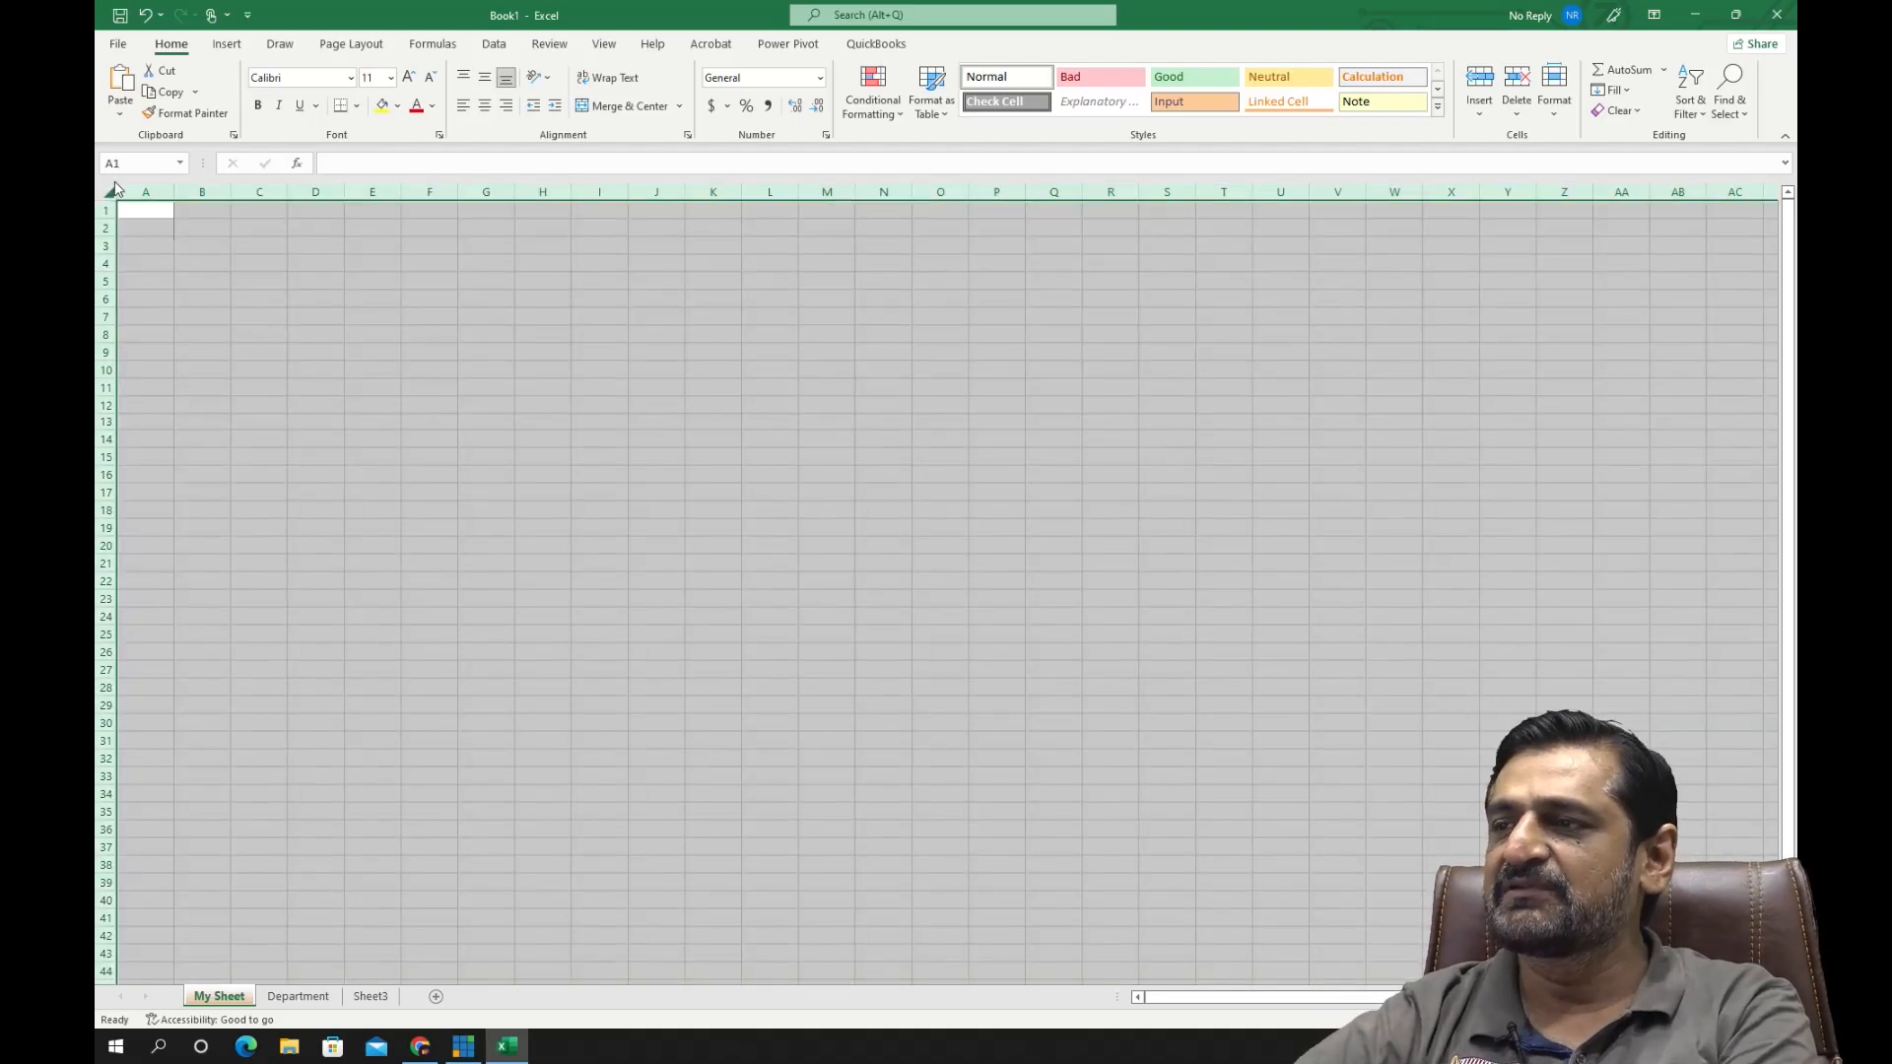
left_click(516, 405)
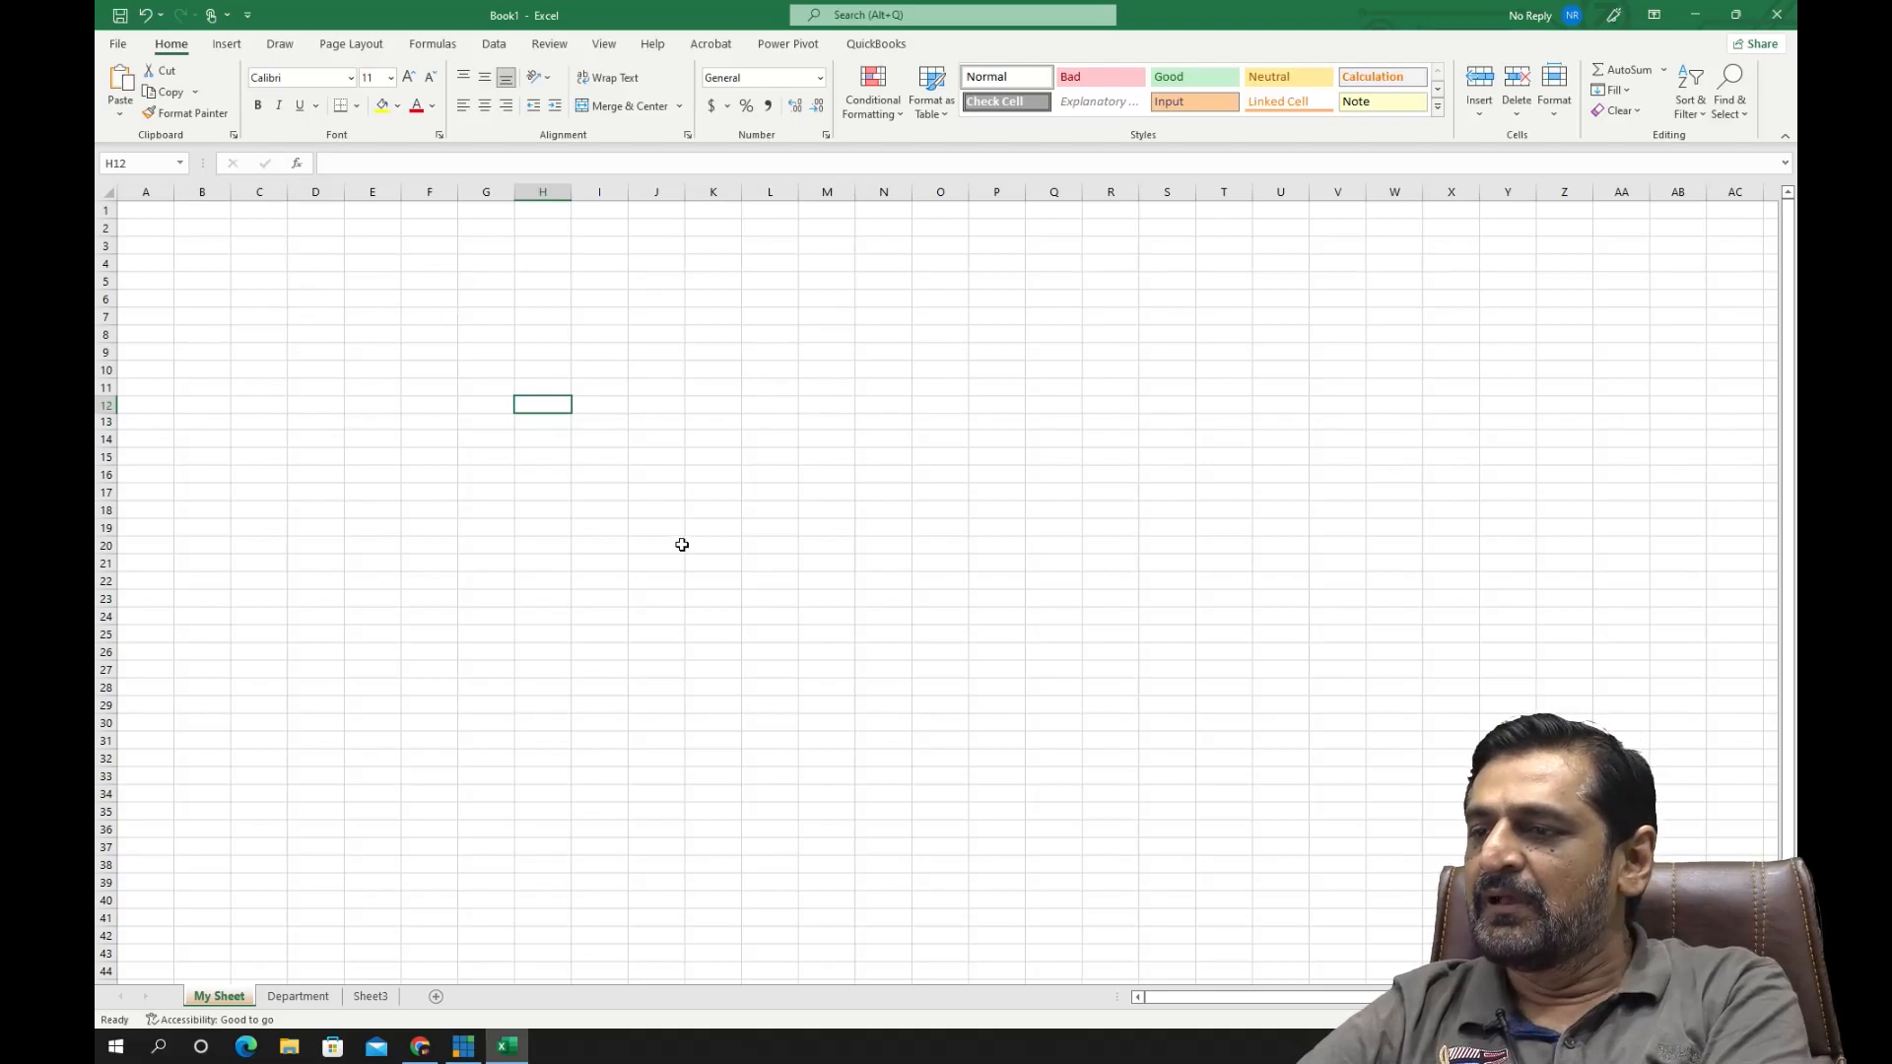
- Select single cells in column H and highlight two large cell blocks, one starting at G2 and one at A1
left_click(548, 304)
left_click(540, 267)
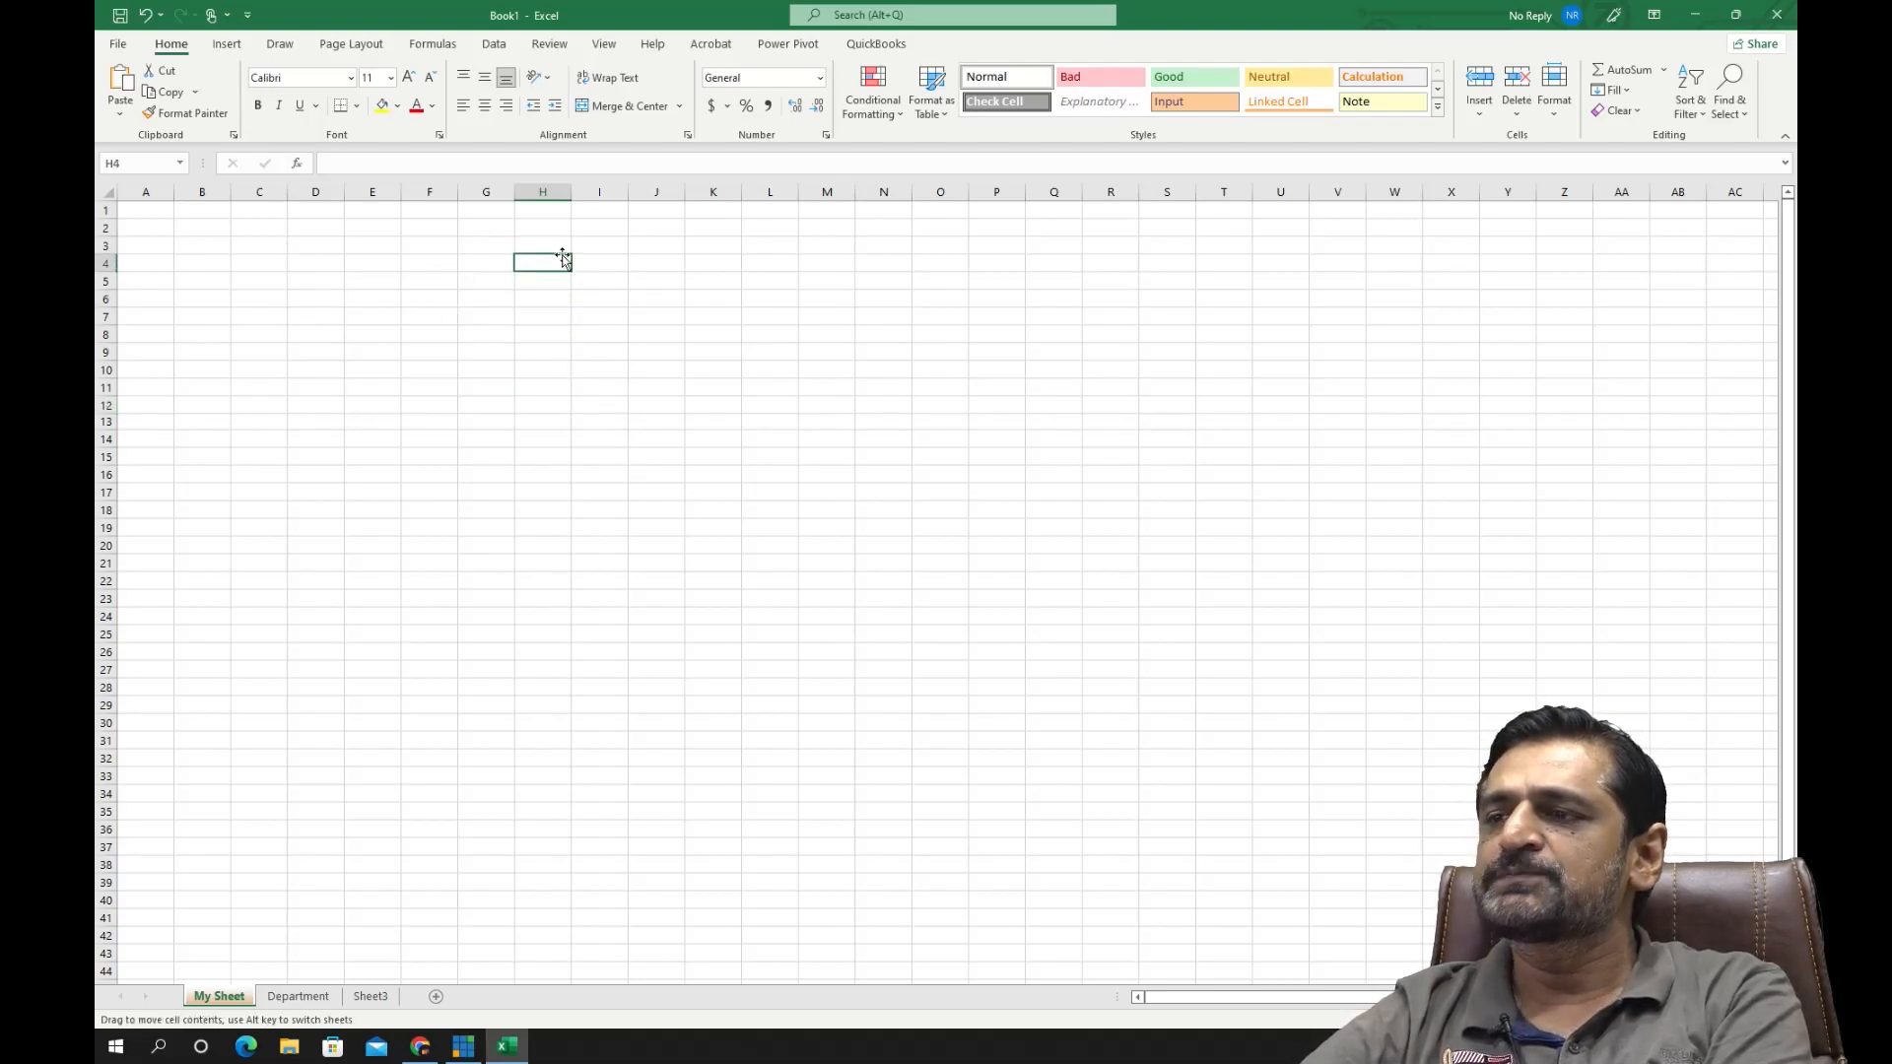
left_click(517, 231)
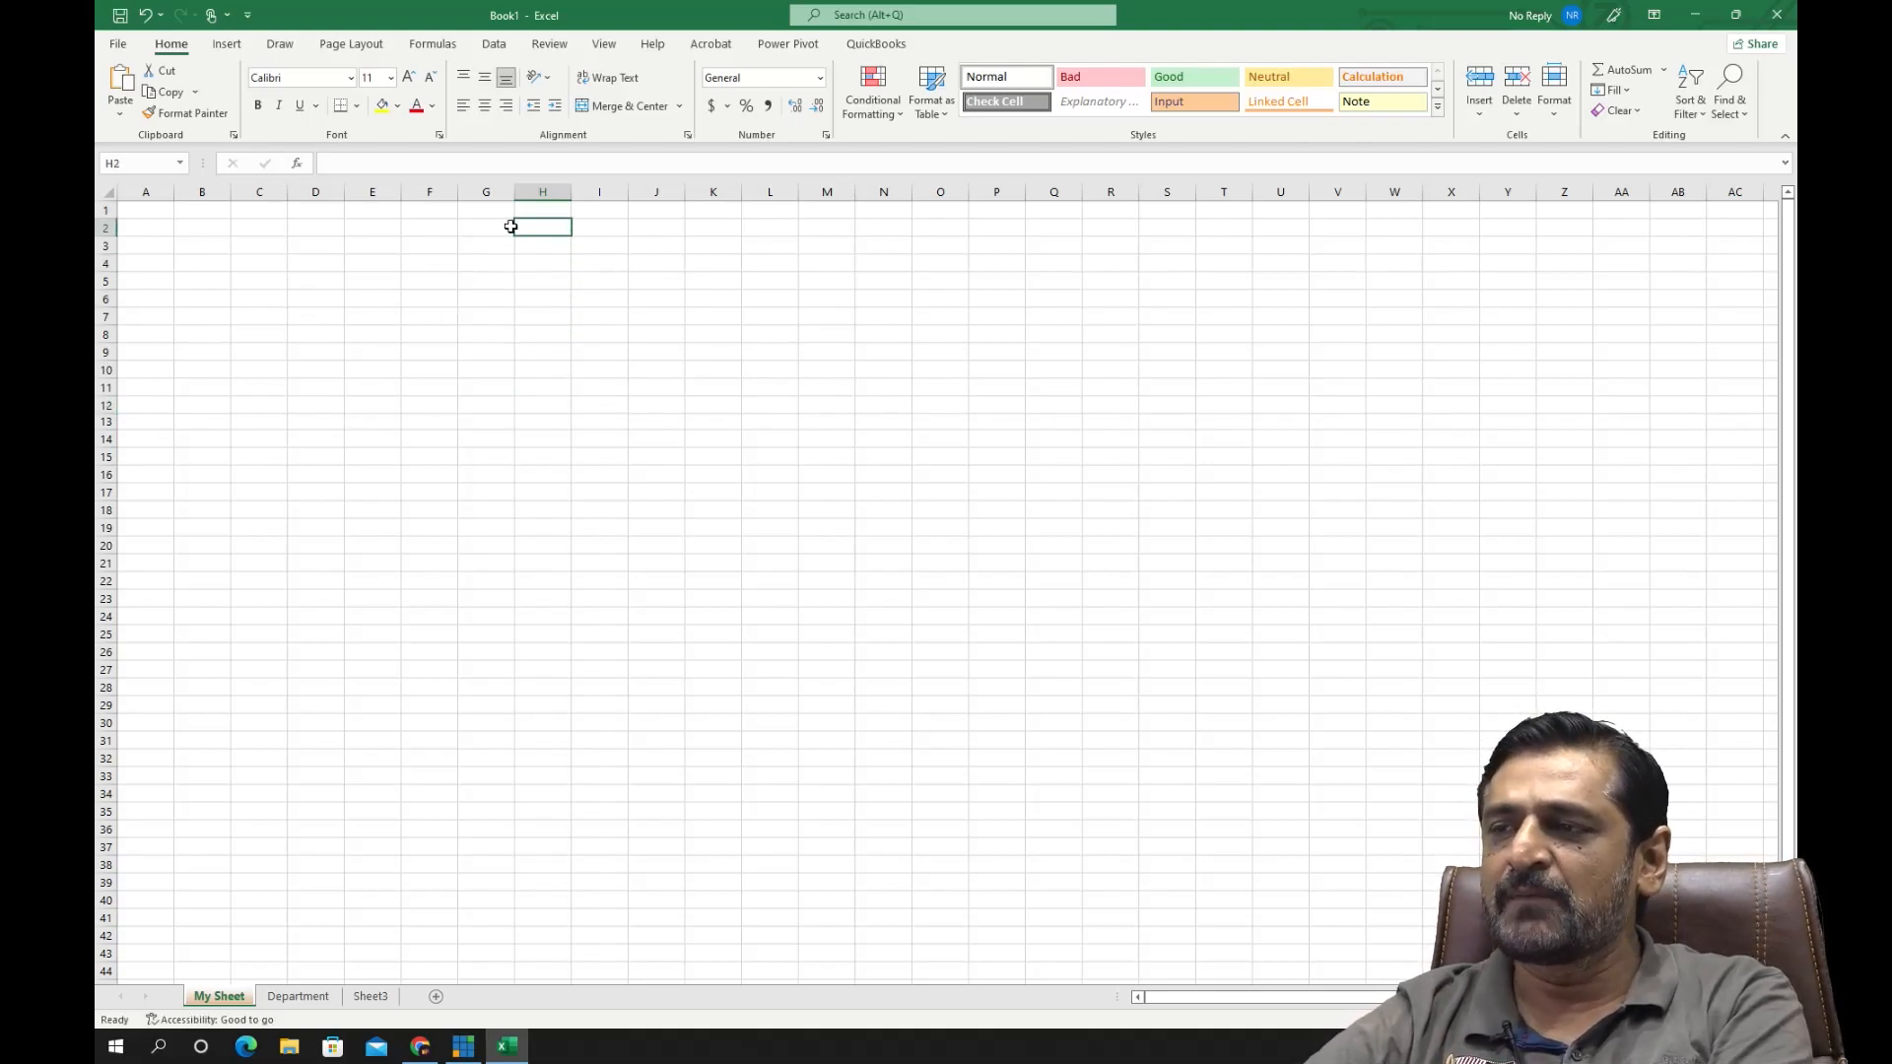
left_click_drag(479, 226, 1140, 709)
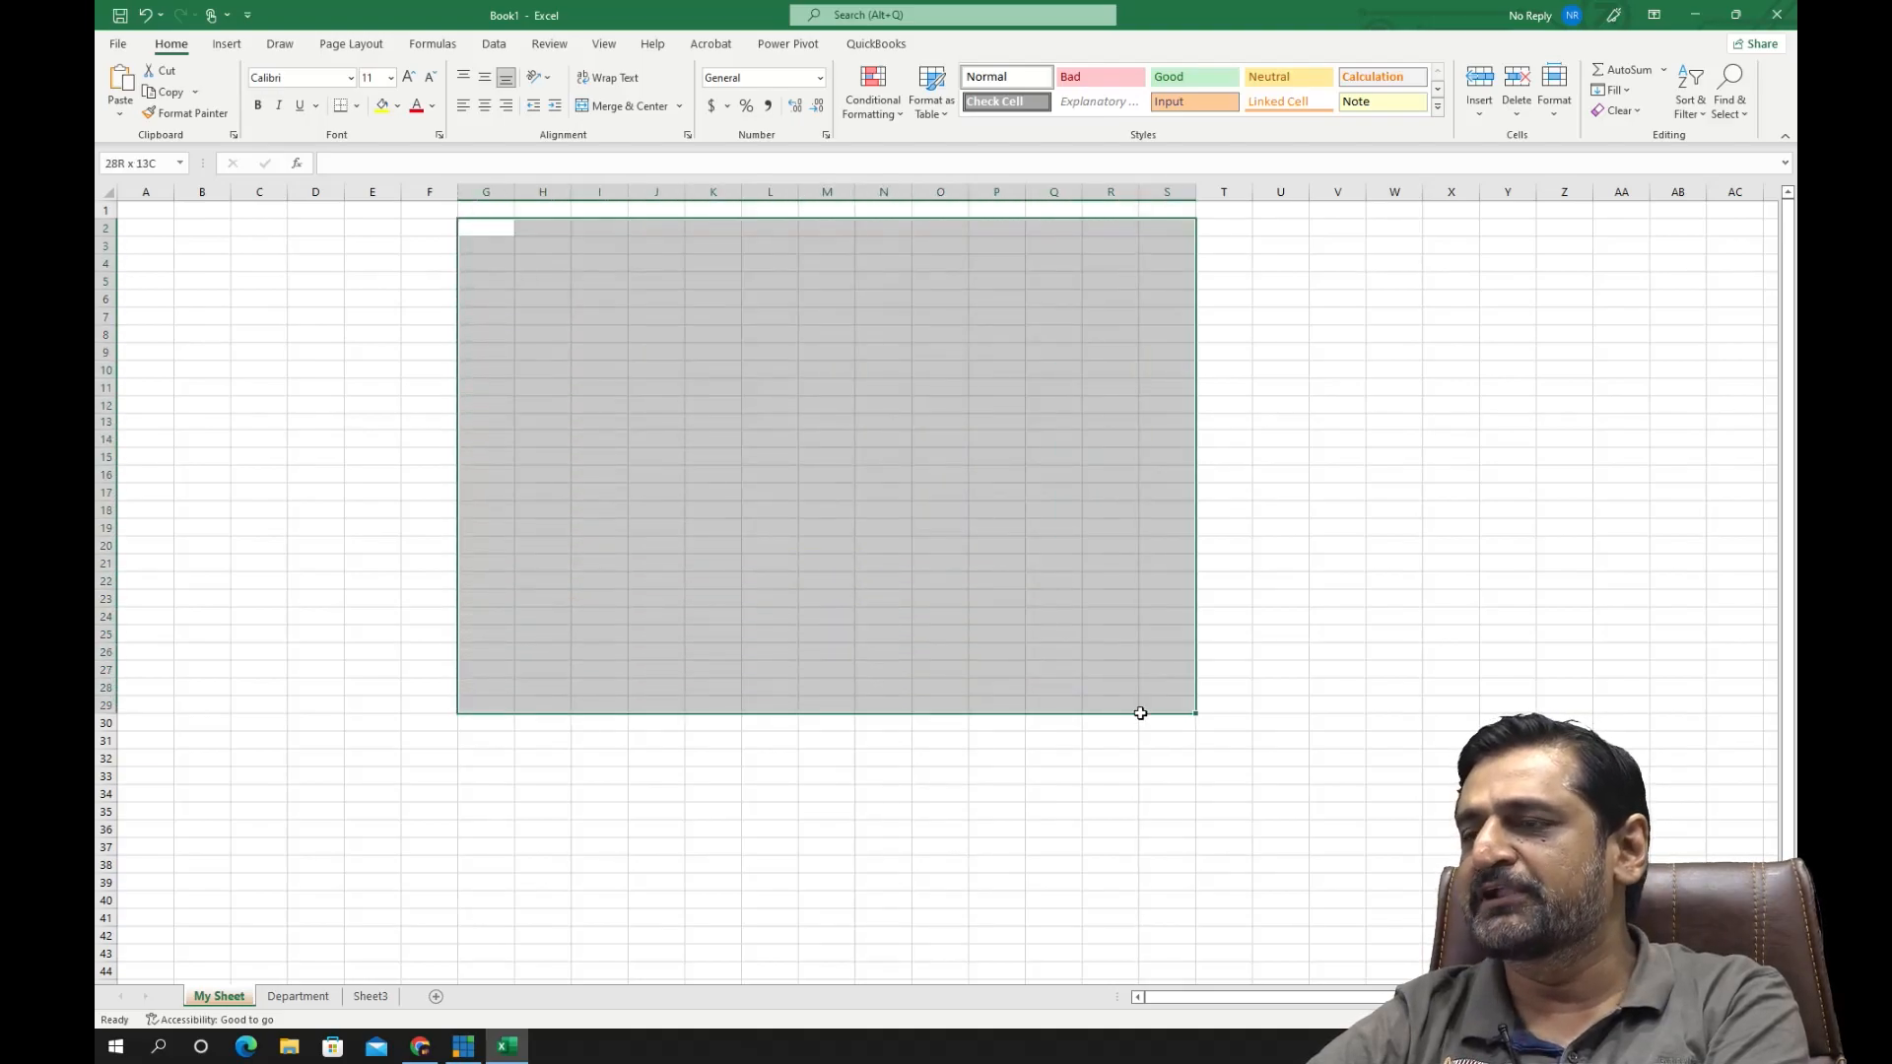
left_click(715, 443)
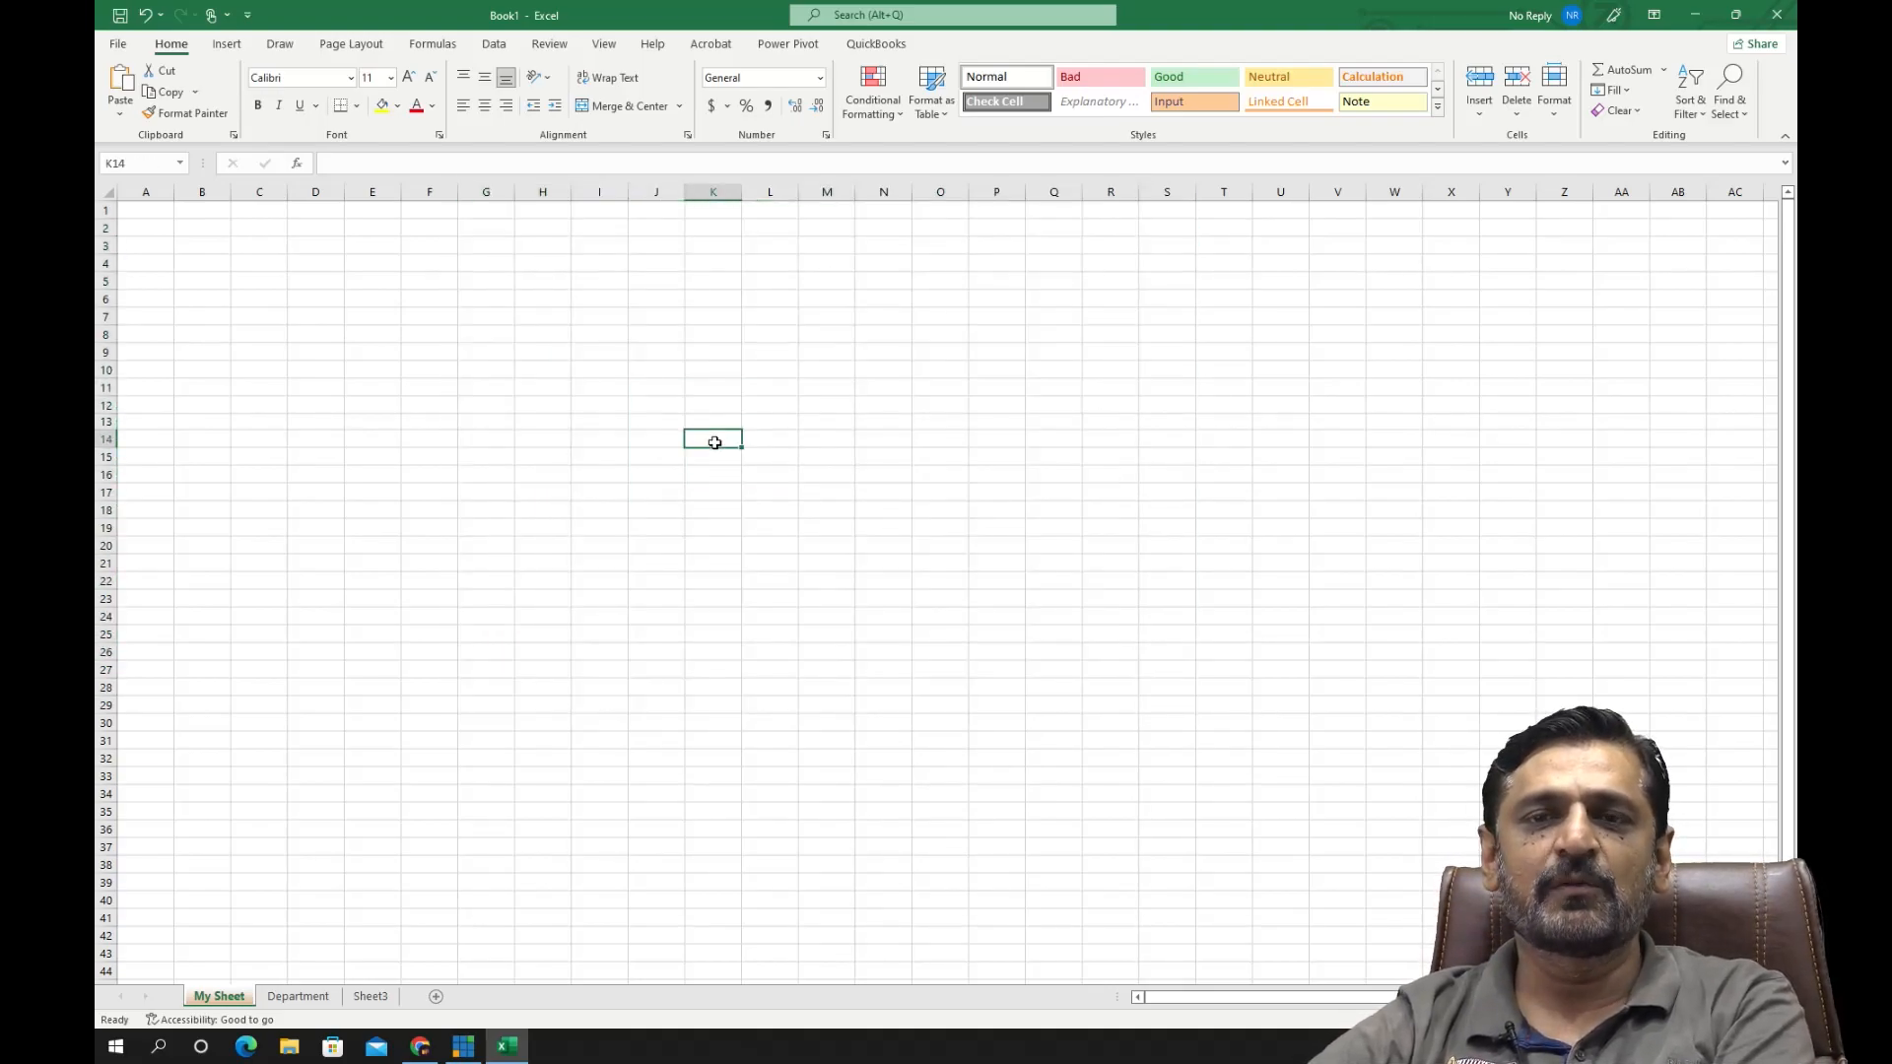
left_click_drag(153, 210, 1170, 685)
left_click(734, 454)
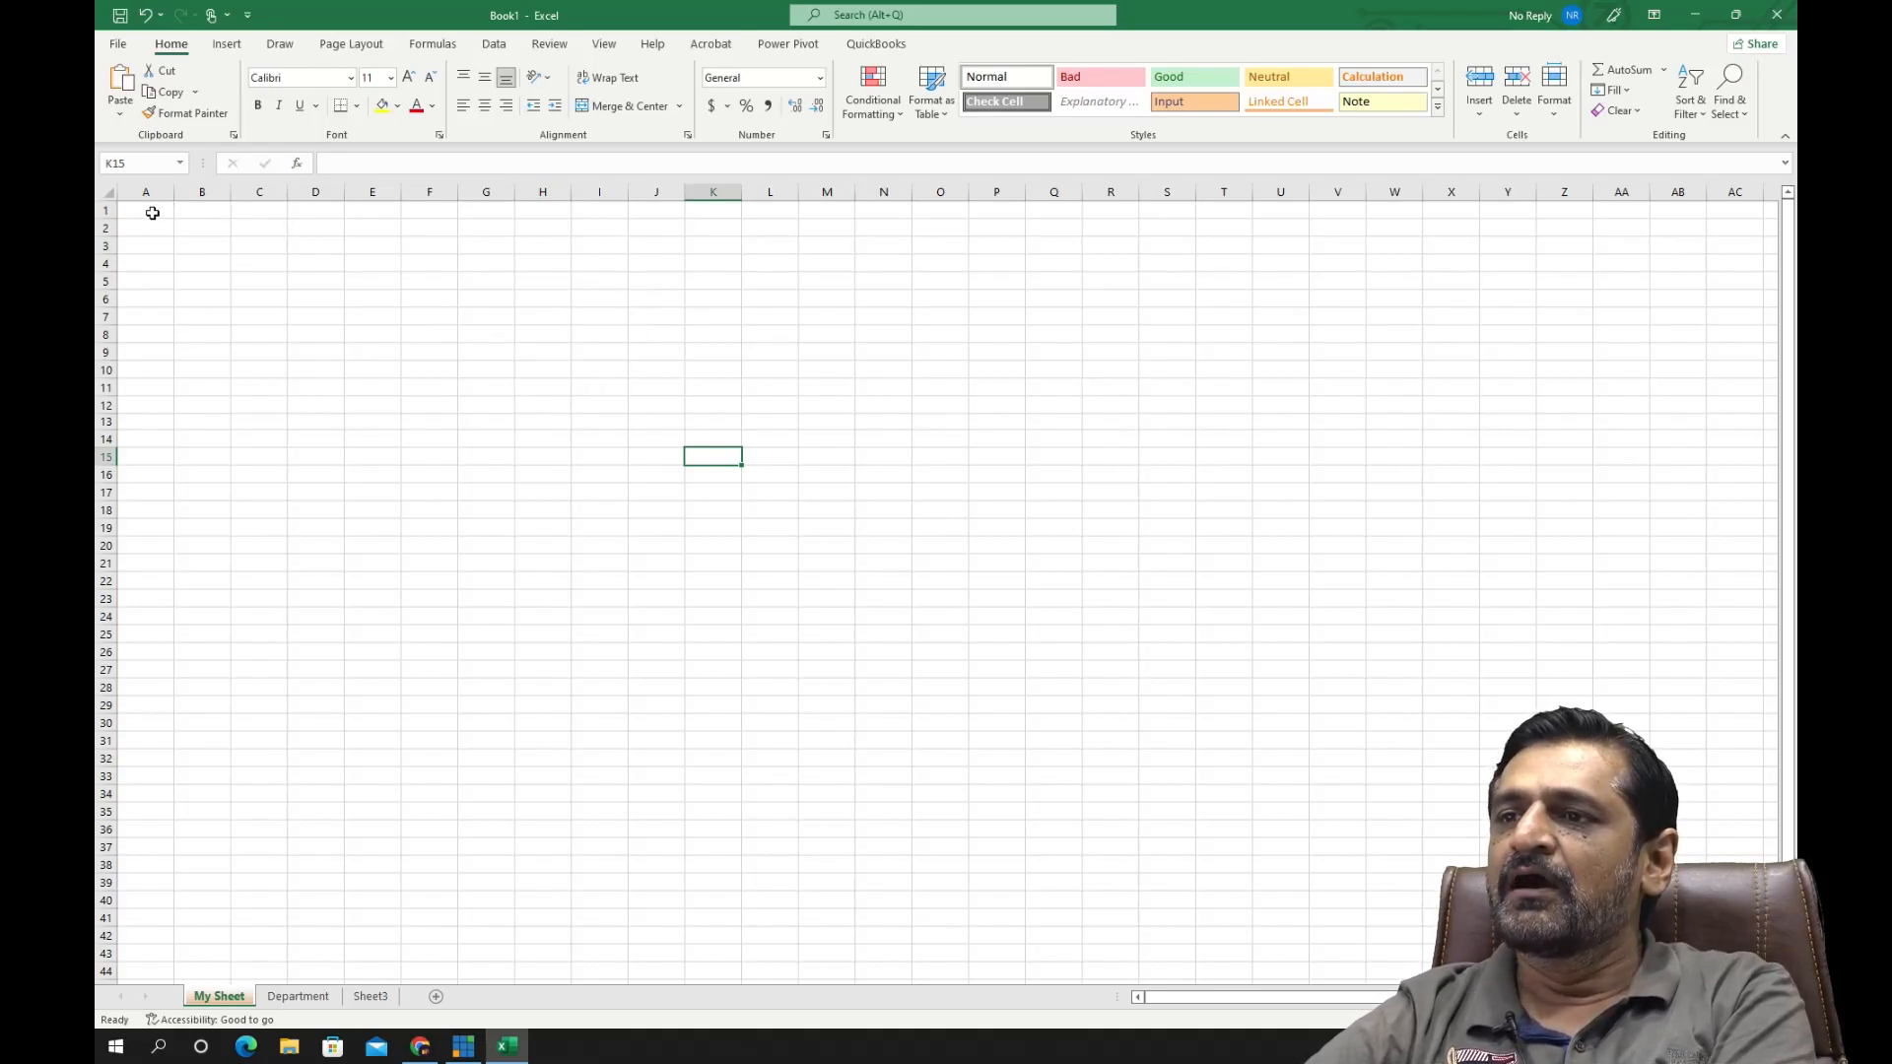
- Highlight a horizontal run of cells in row 1, the vertical range A1:A22, and single cells F3 and I5
left_click_drag(133, 213, 921, 213)
left_click(222, 298)
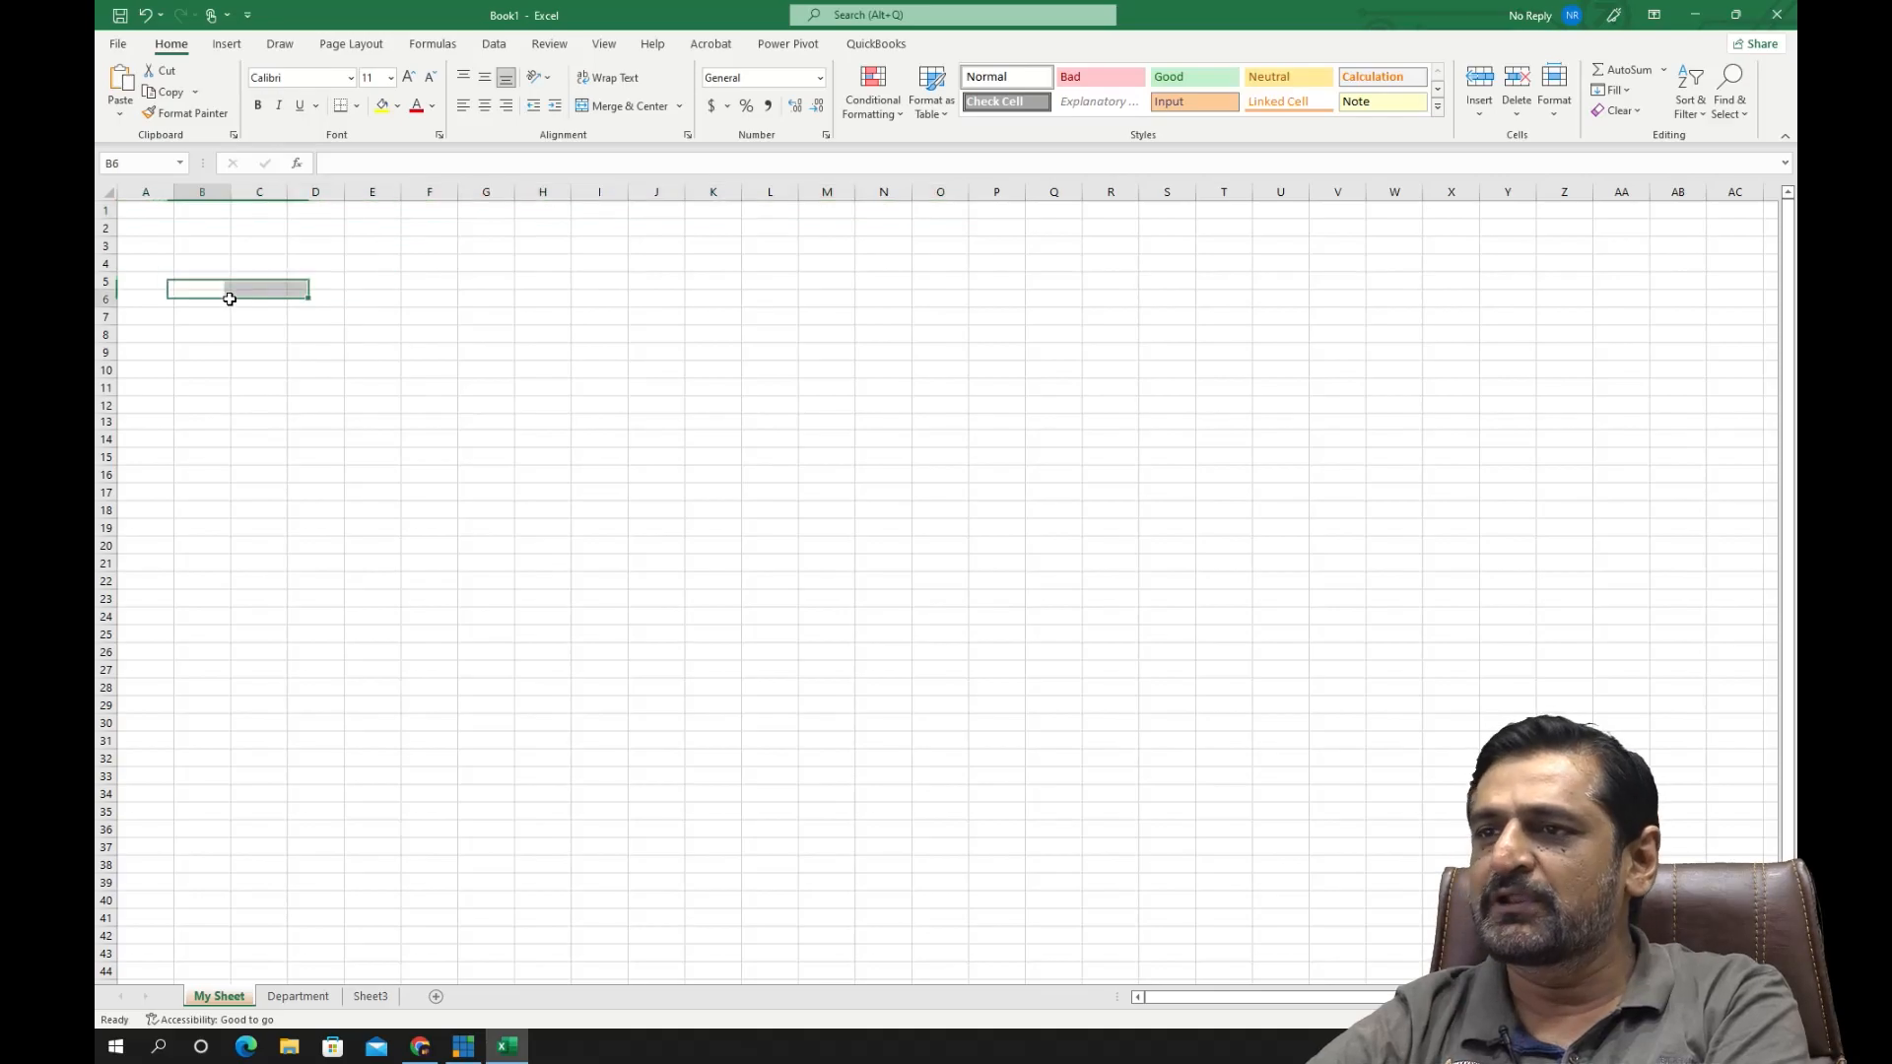
left_click_drag(140, 209, 124, 584)
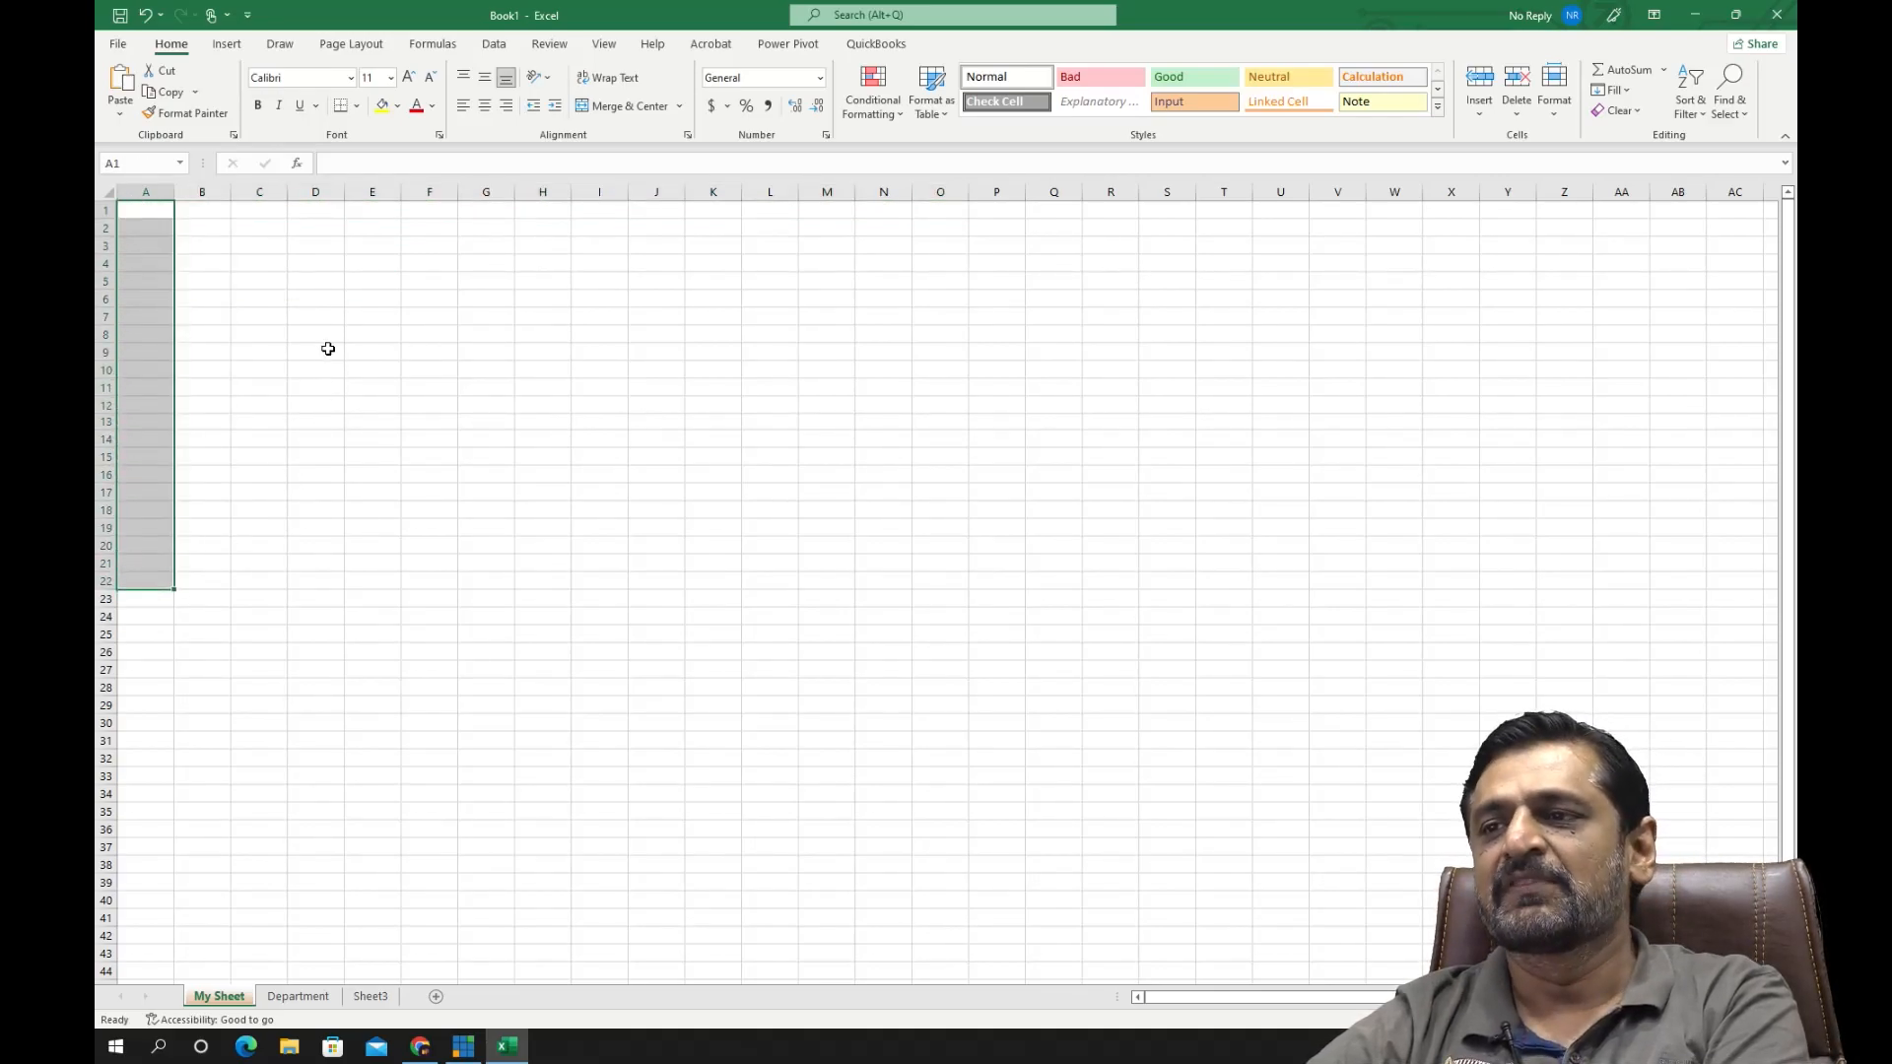
left_click_drag(325, 351, 320, 335)
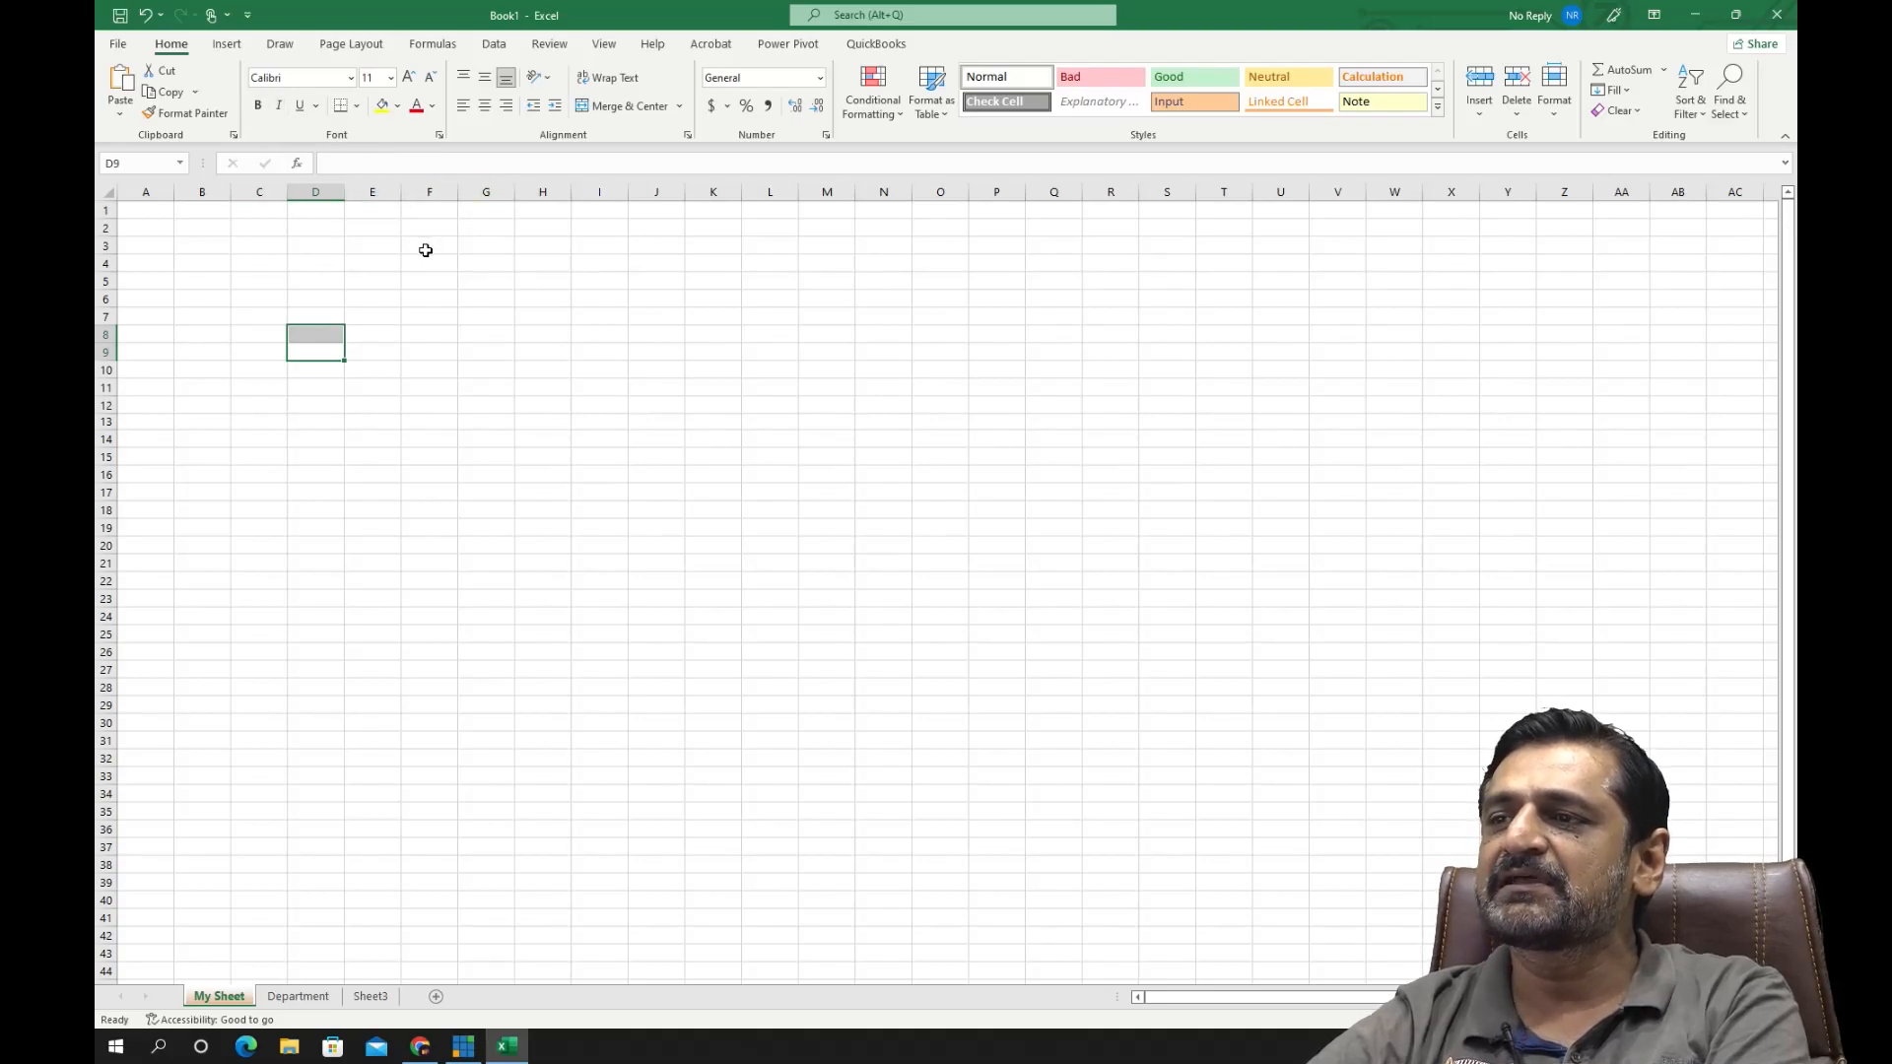
left_click(431, 243)
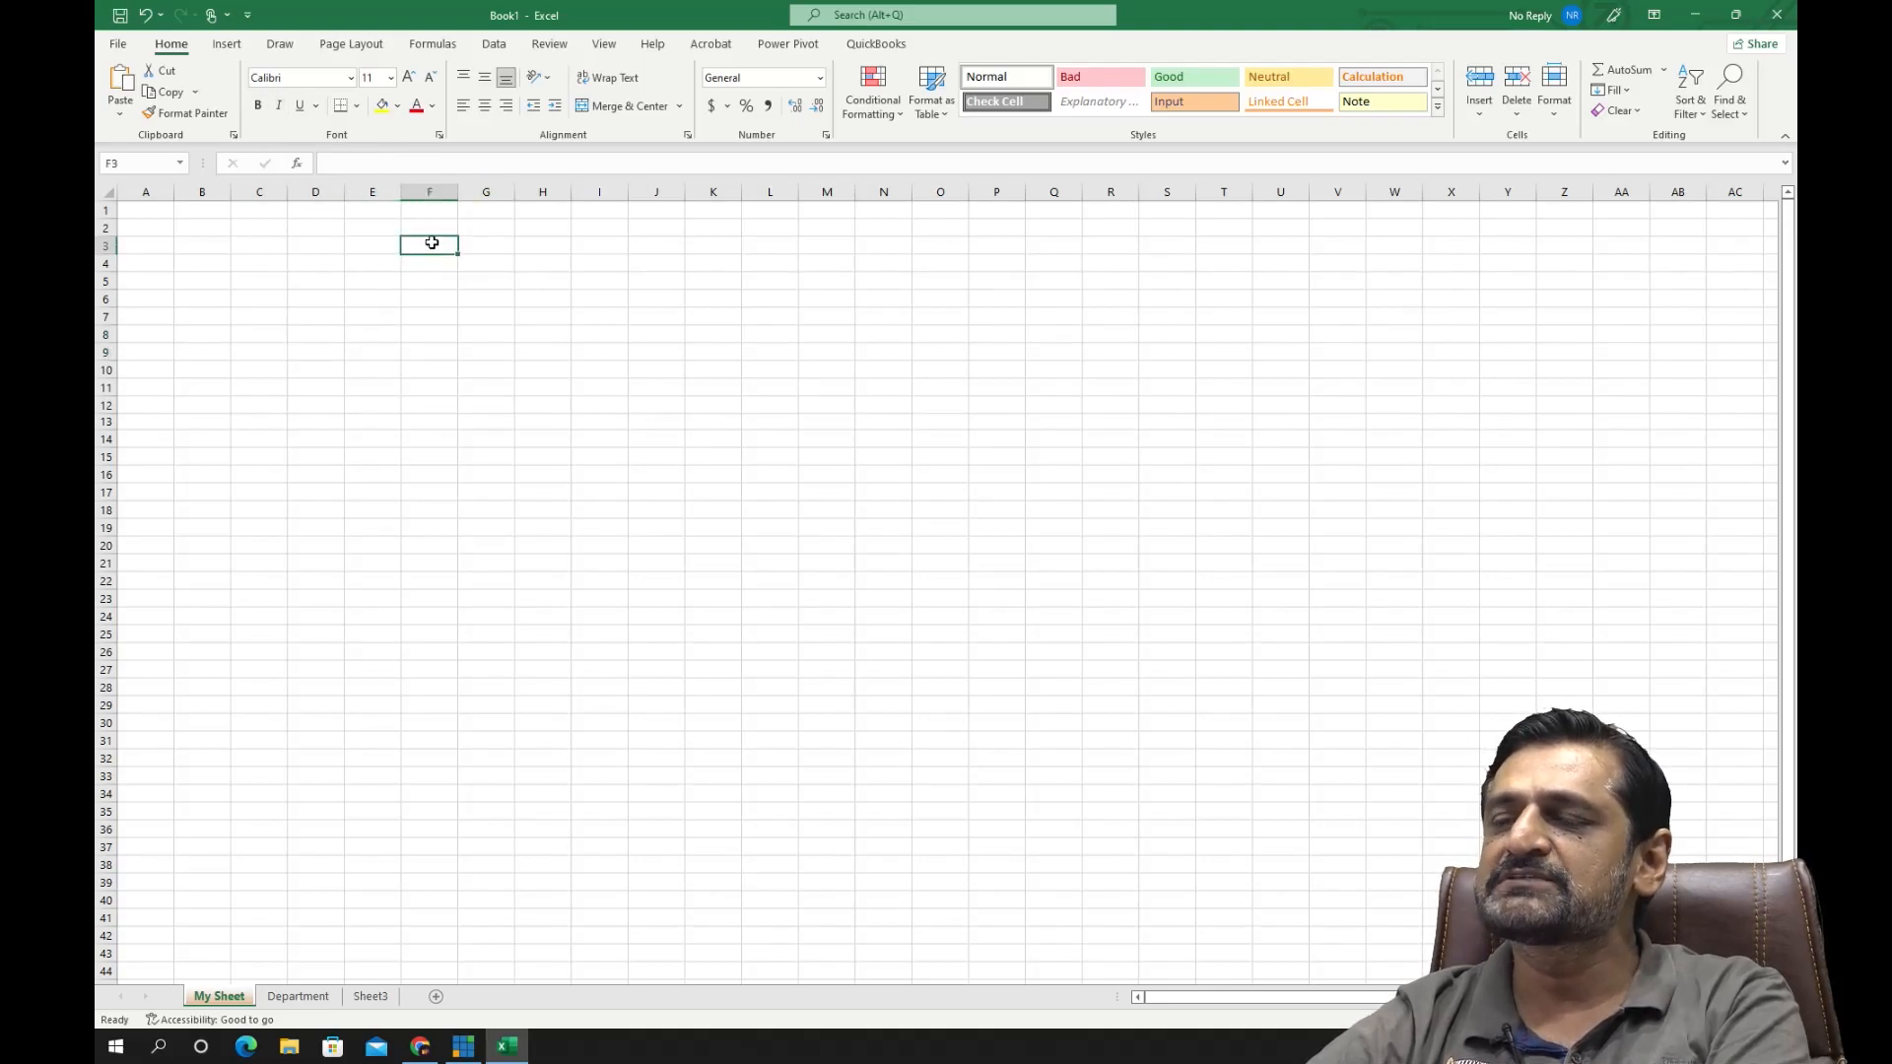
left_click(597, 285)
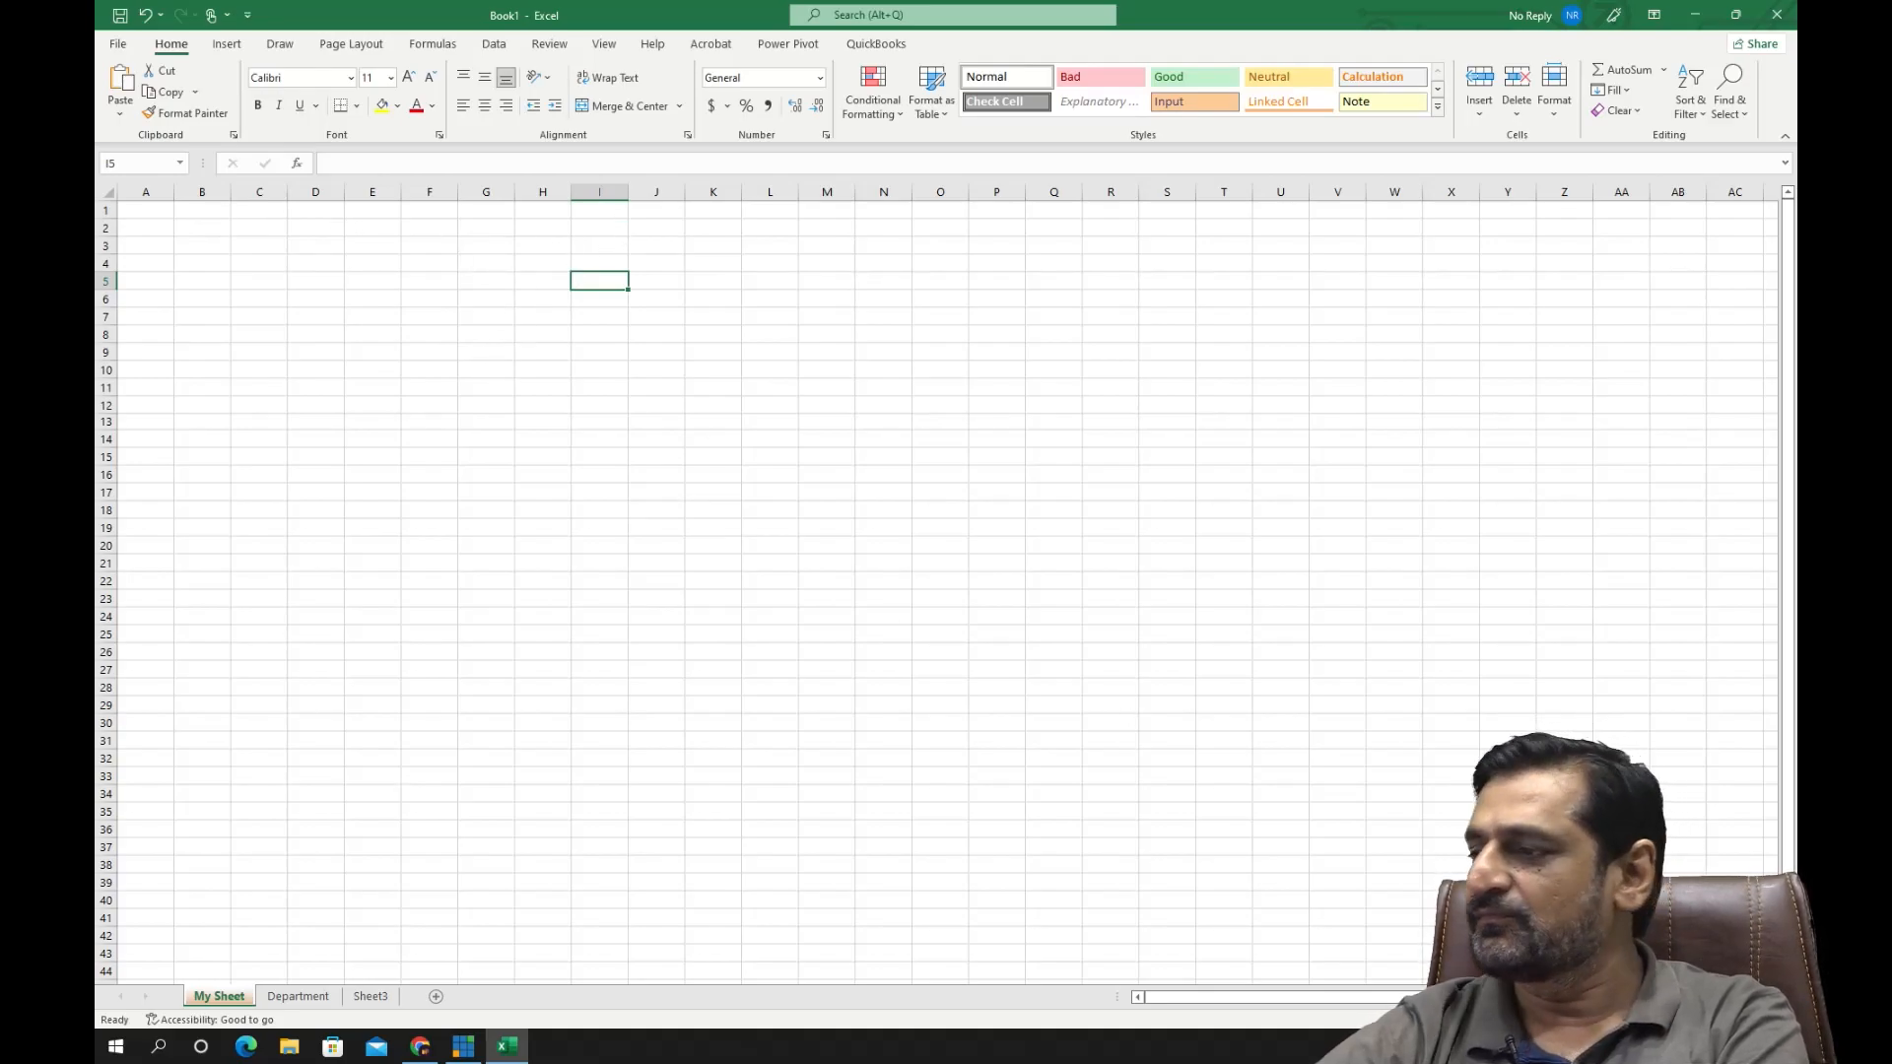
- Enlarge the worksheet view to show about columns A to M, and select cells D1 and H3
left_click_drag(1697, 1019, 1715, 1020)
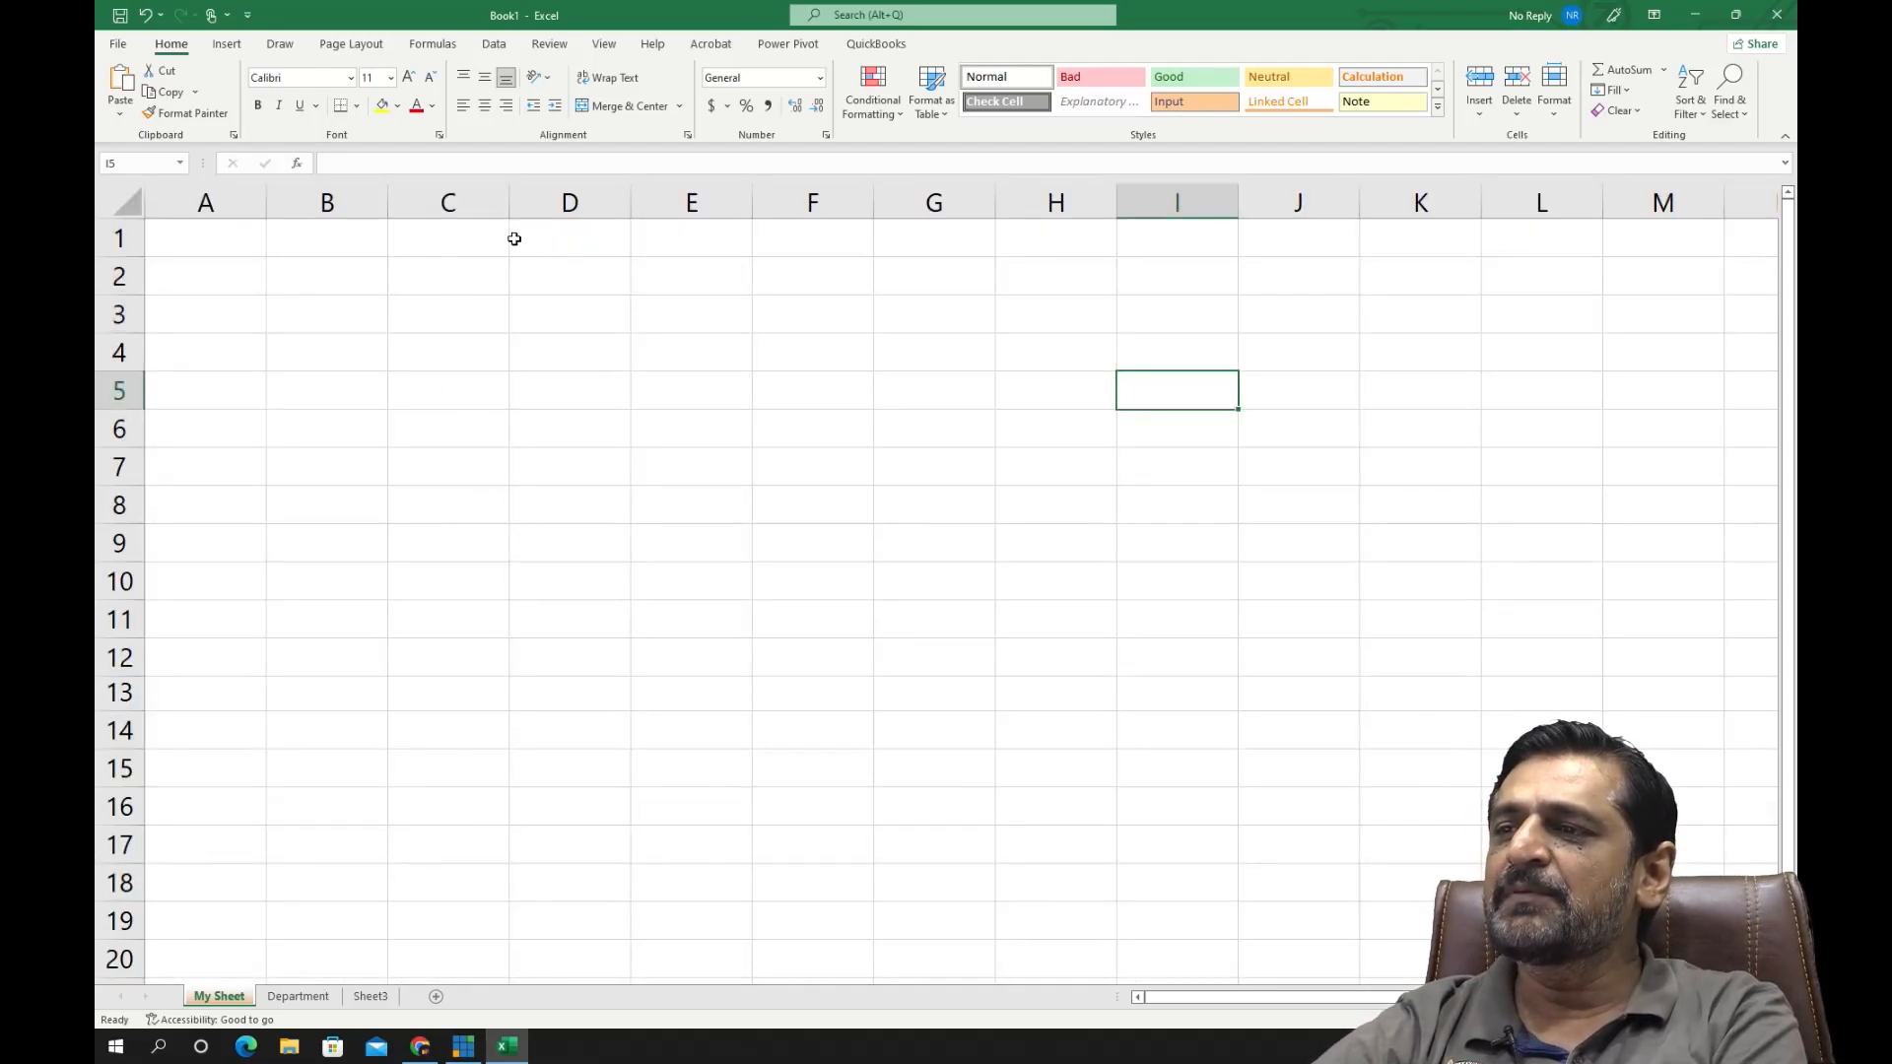
left_click(599, 242)
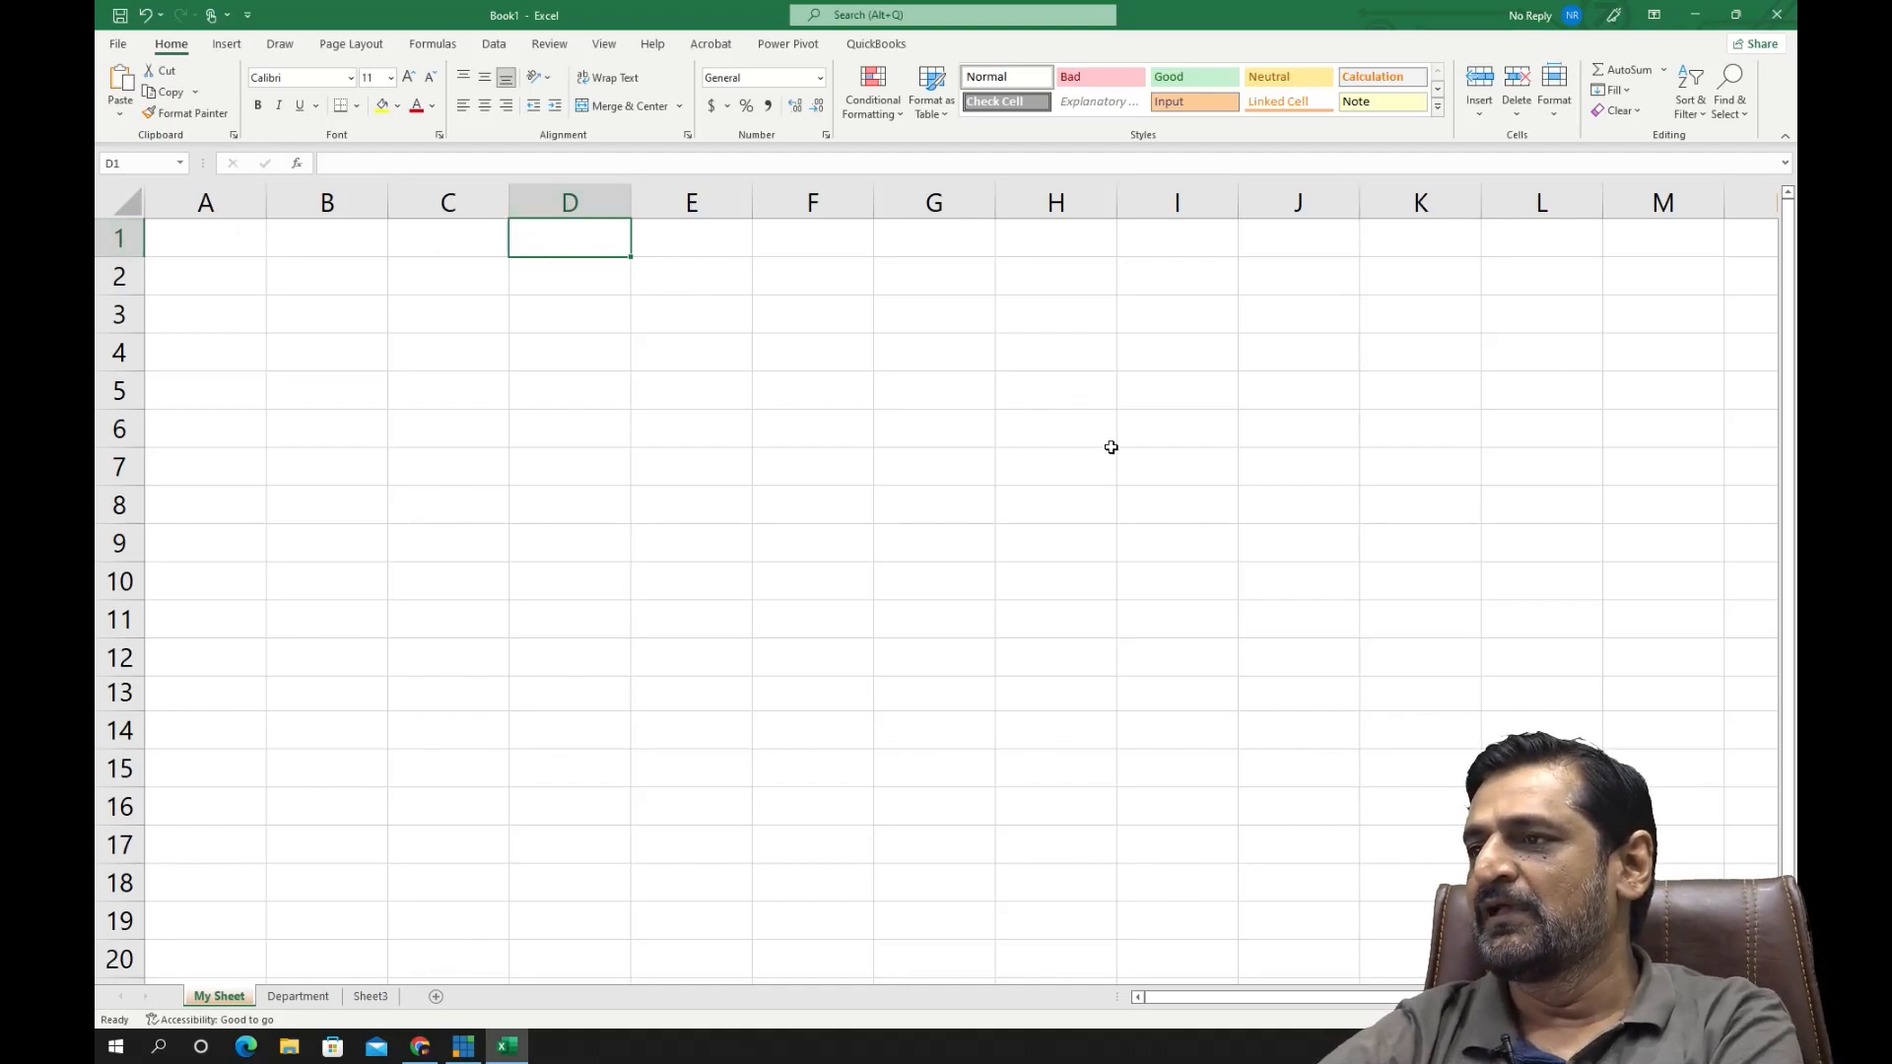
left_click(1086, 317)
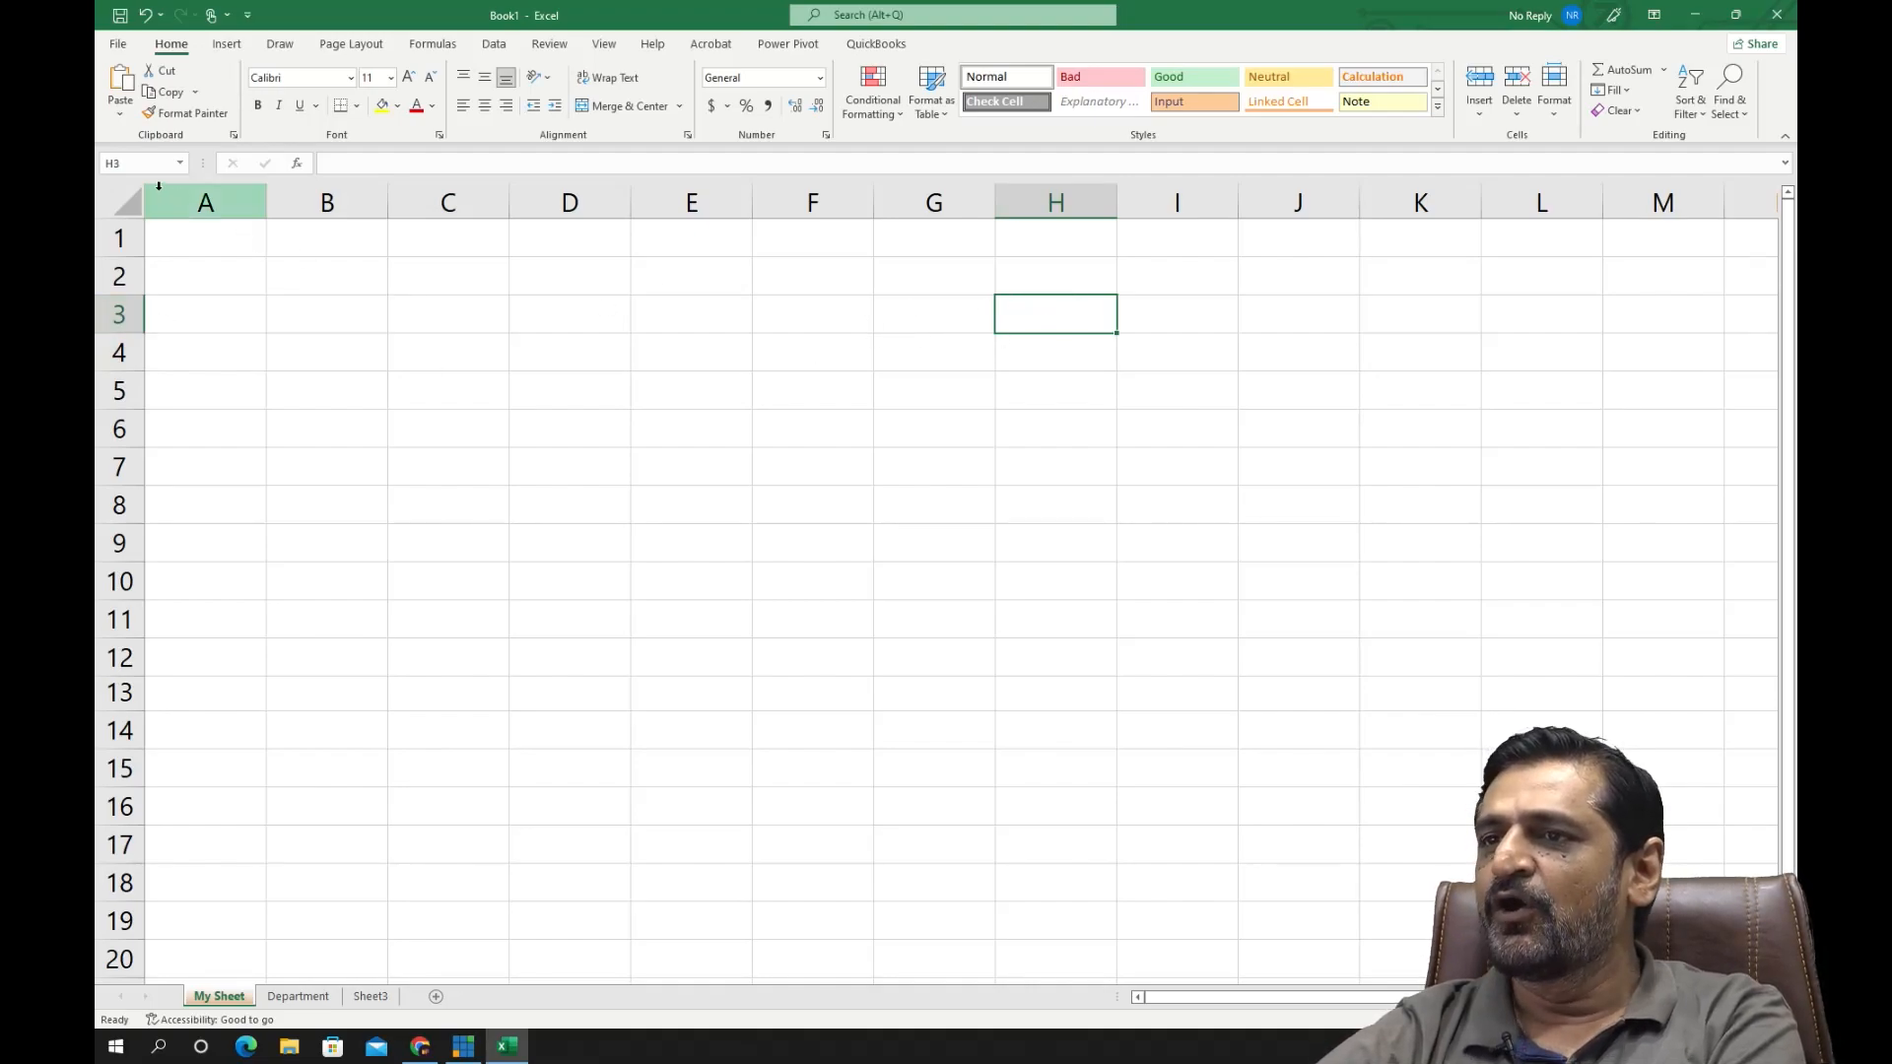
- Activate the cell reference box and the formula bar for cell H3, and select cells D3:E3
left_click(102, 162)
left_click(143, 164)
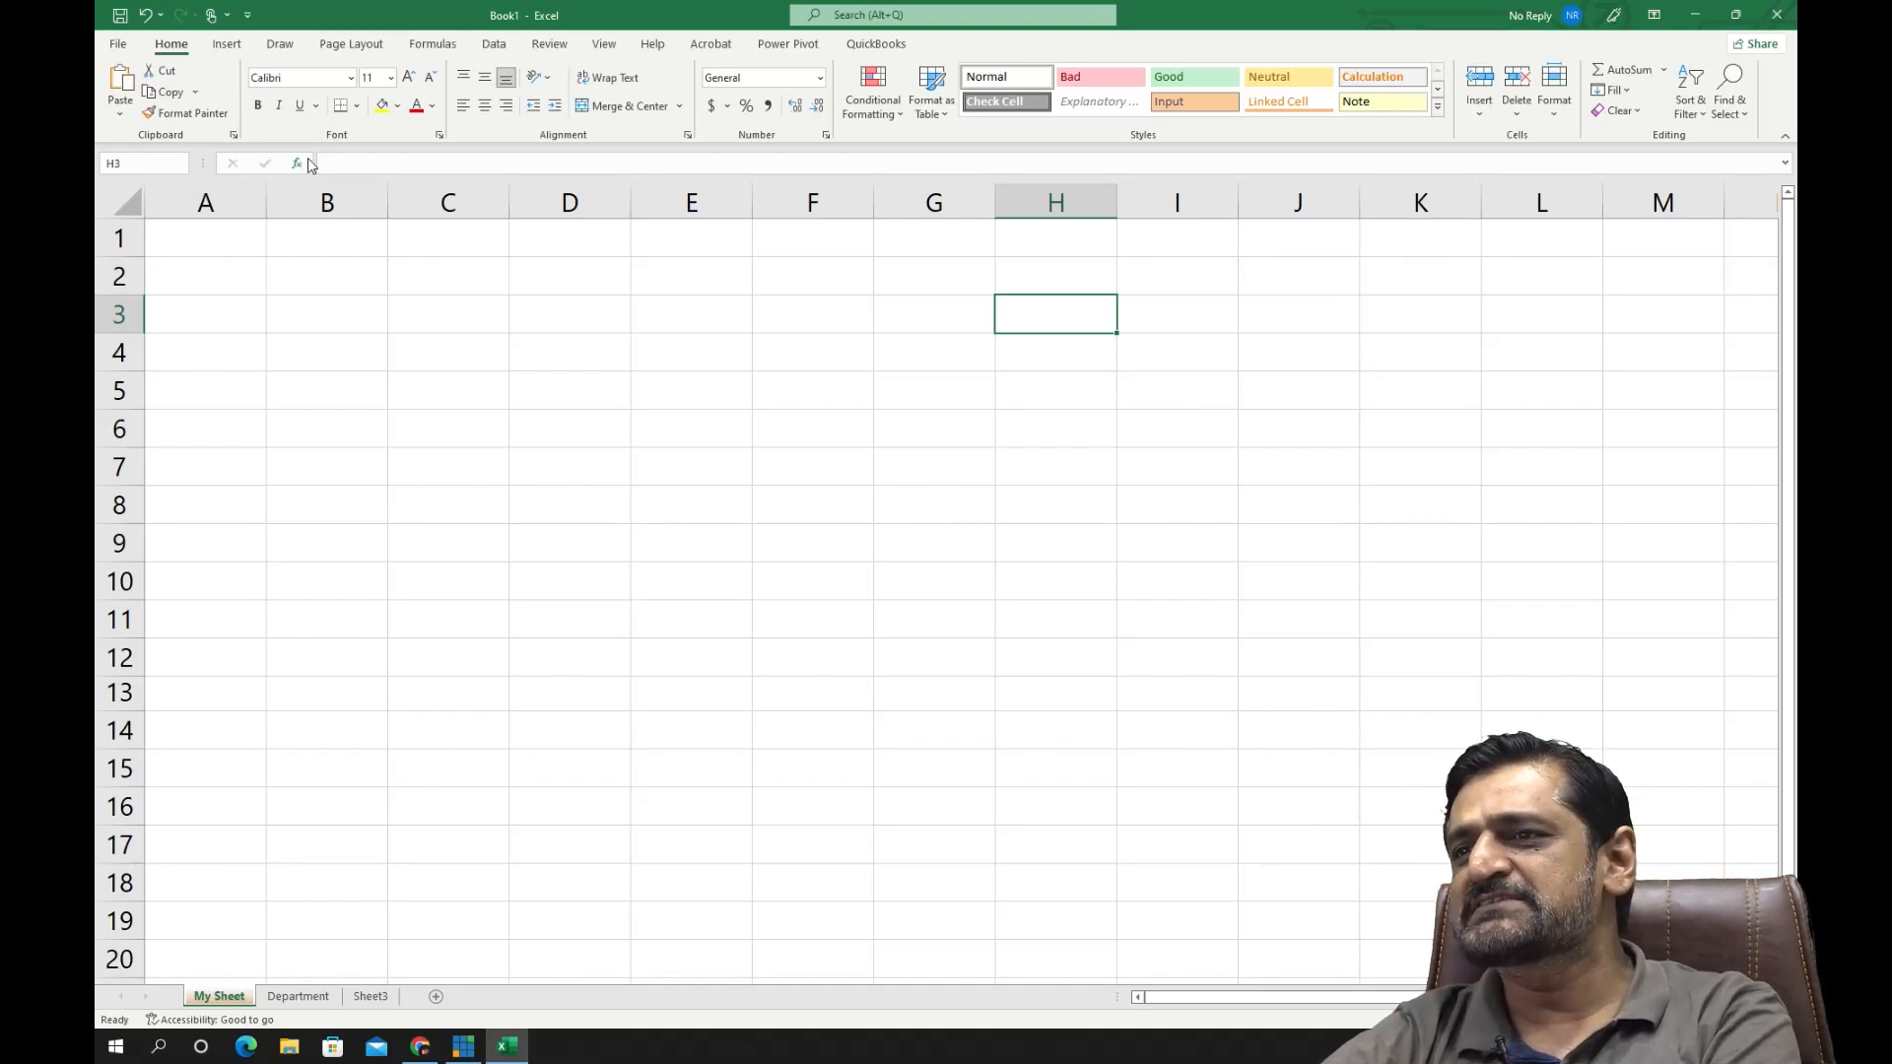
left_click(346, 165)
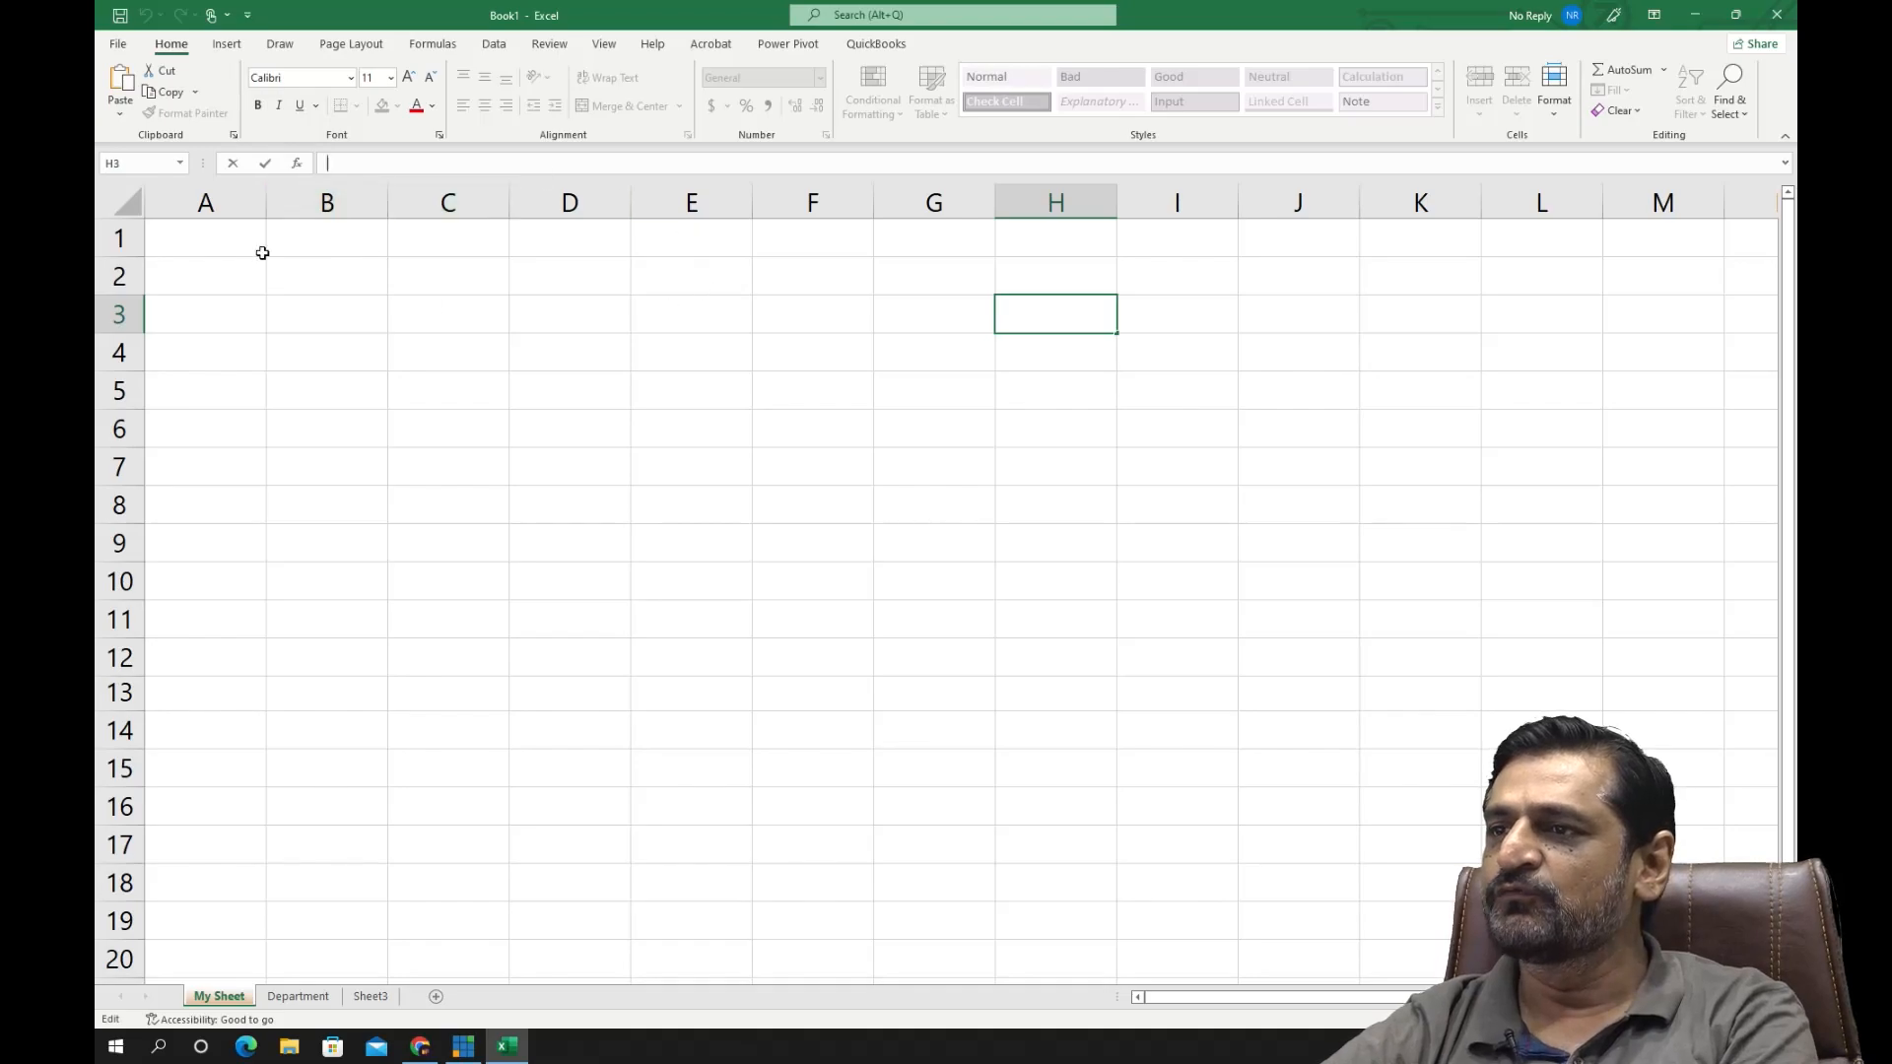
left_click(746, 400)
left_click_drag(607, 315, 659, 319)
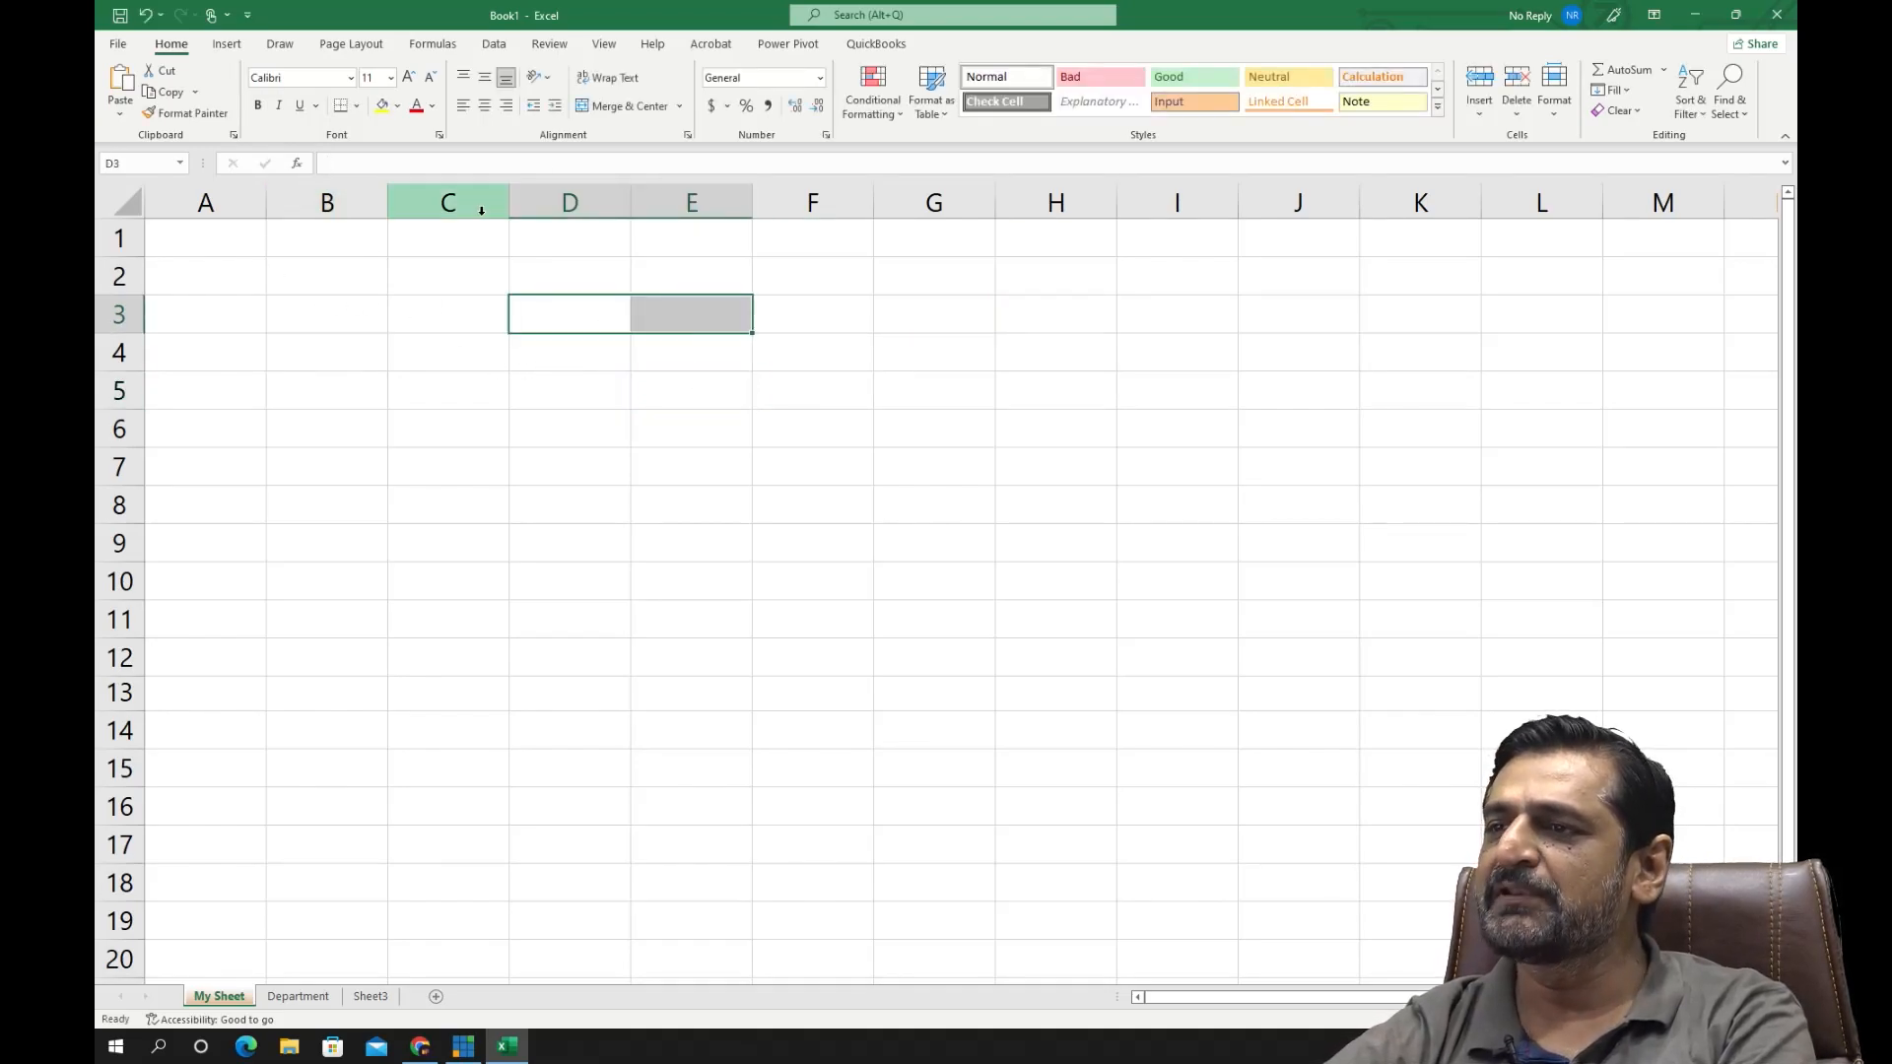
- Enter the text "Campus on Web" in cell D2
left_click(361, 164)
left_click(717, 457)
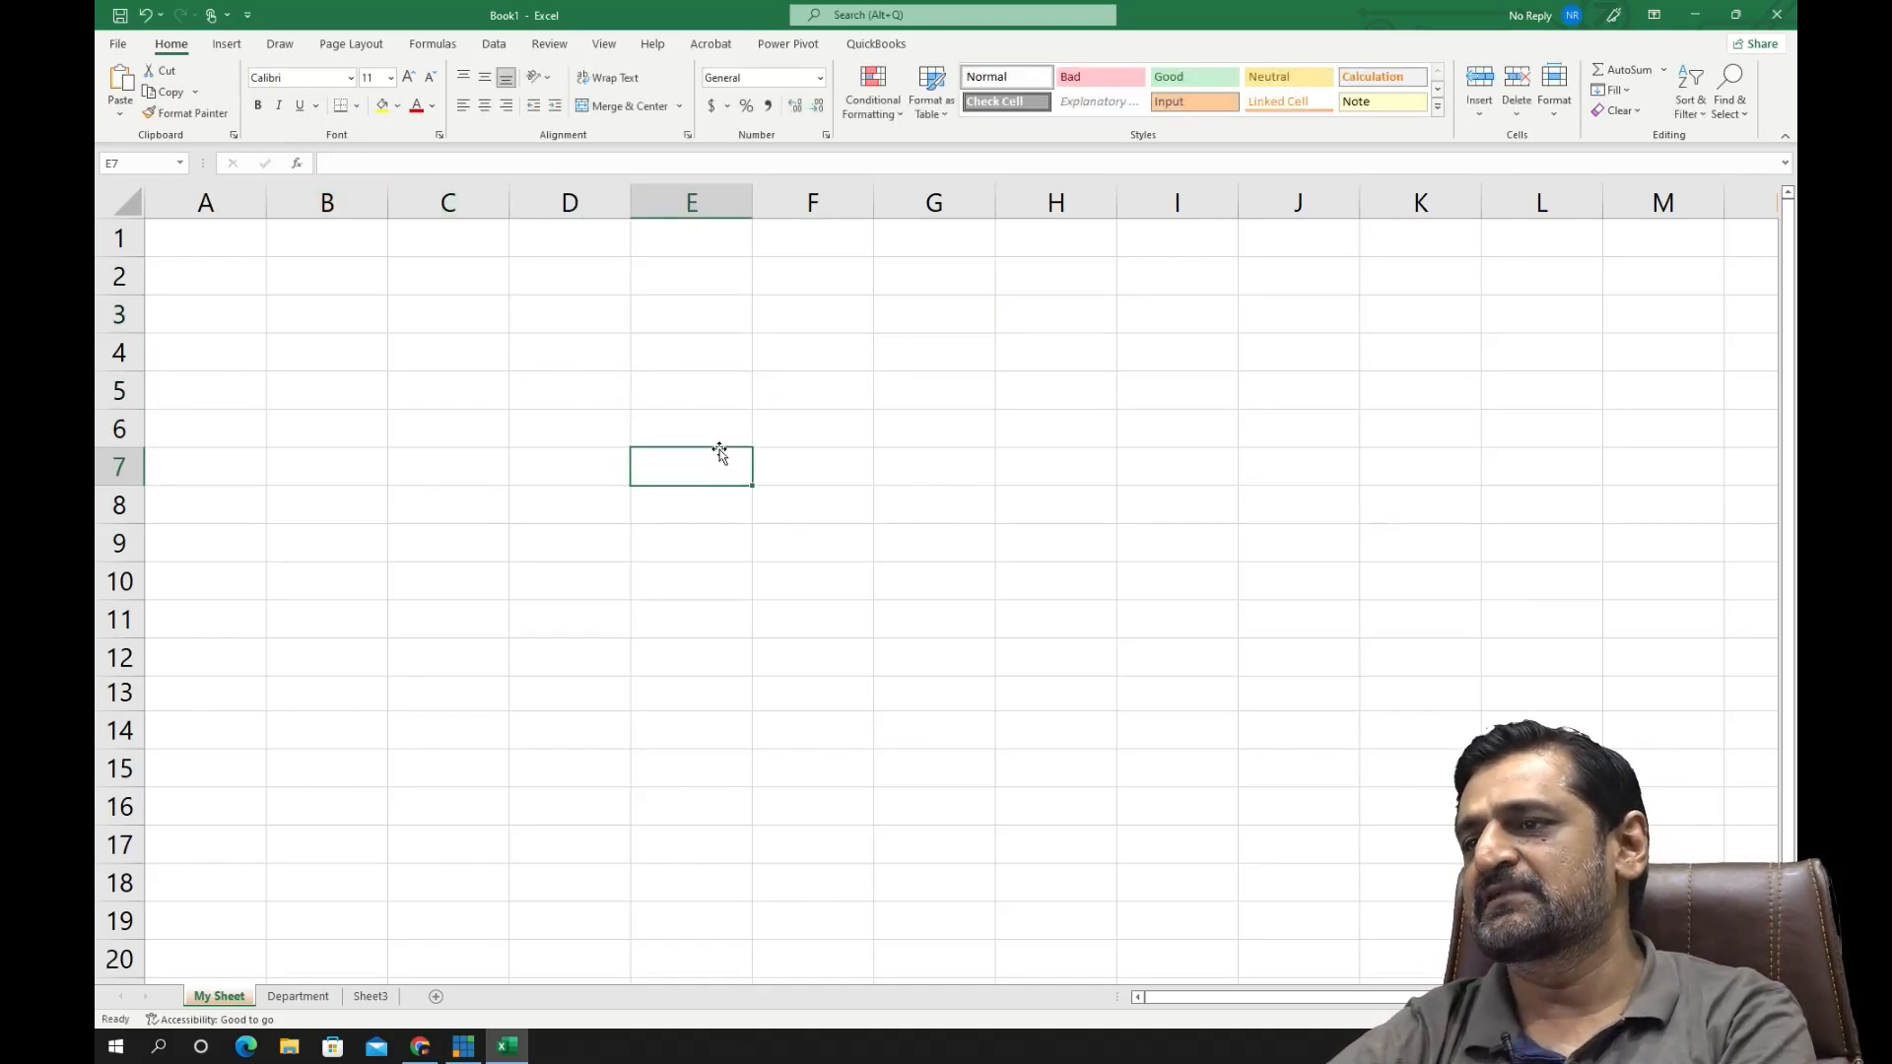
left_click(588, 285)
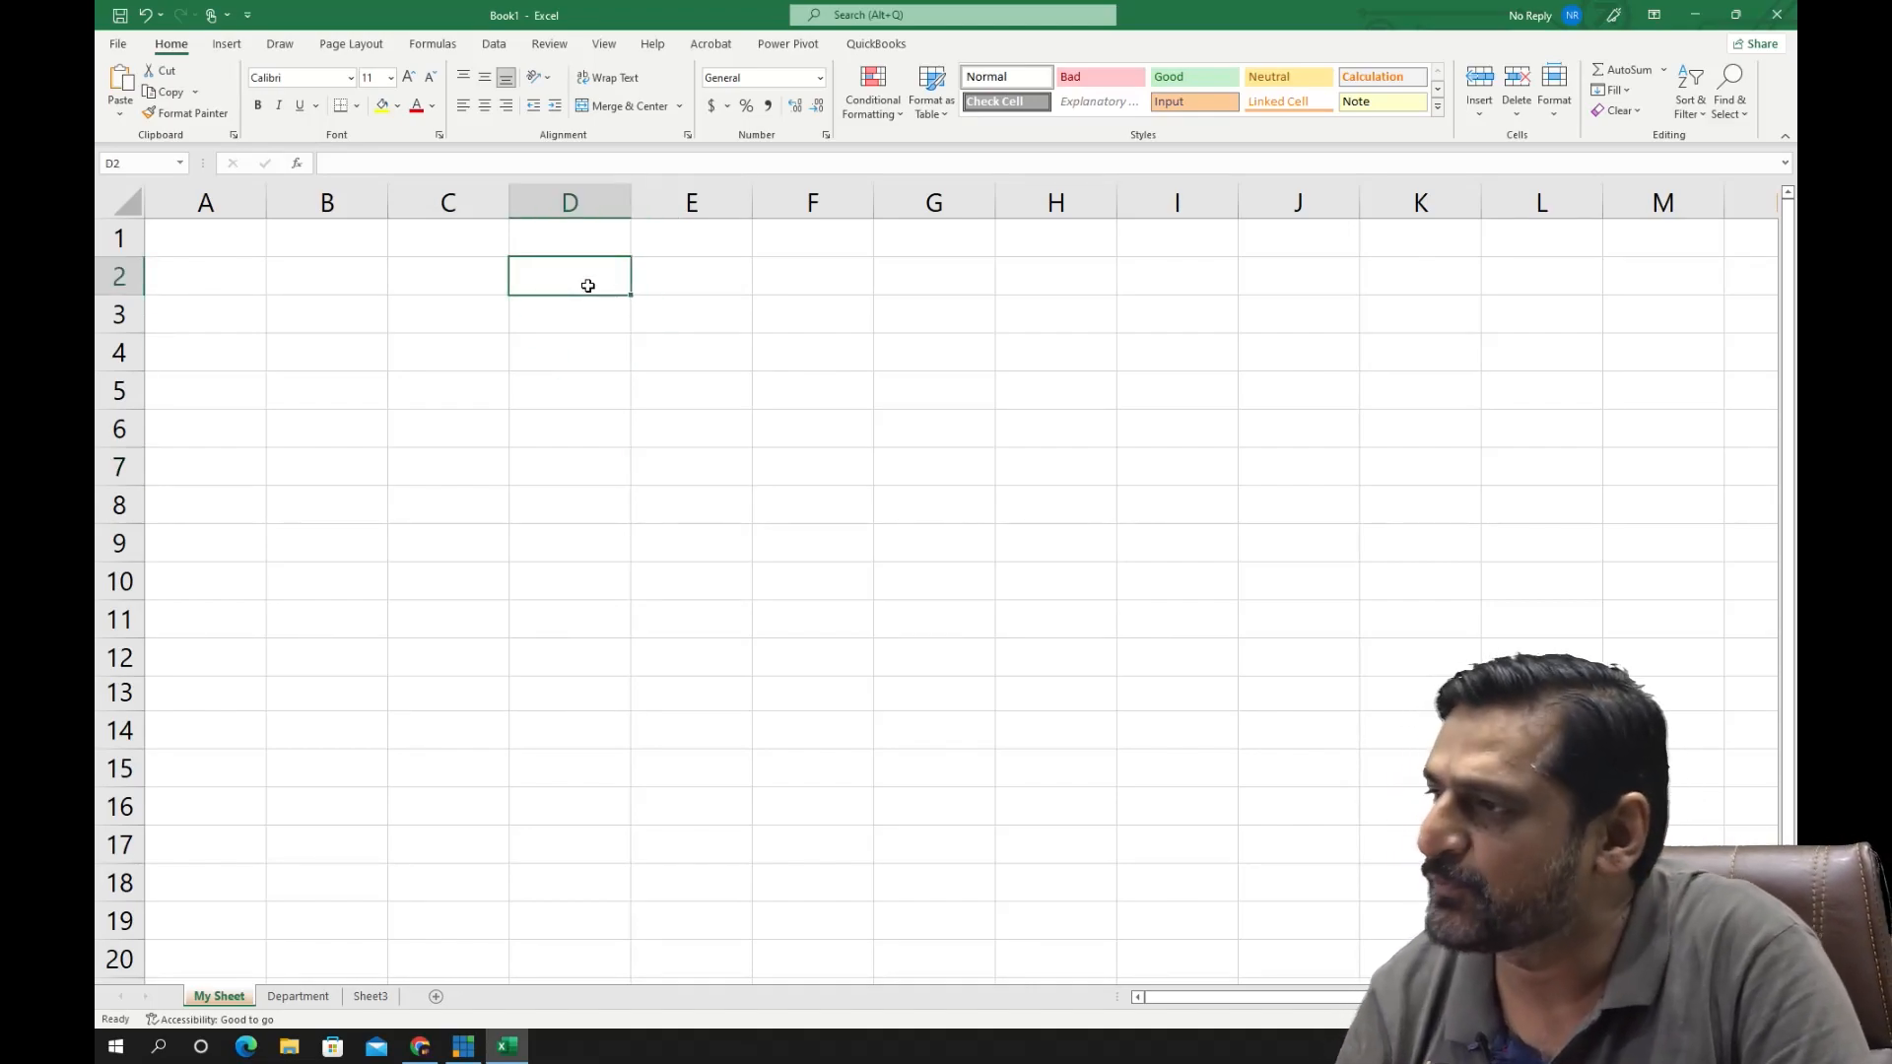
type("Campu")
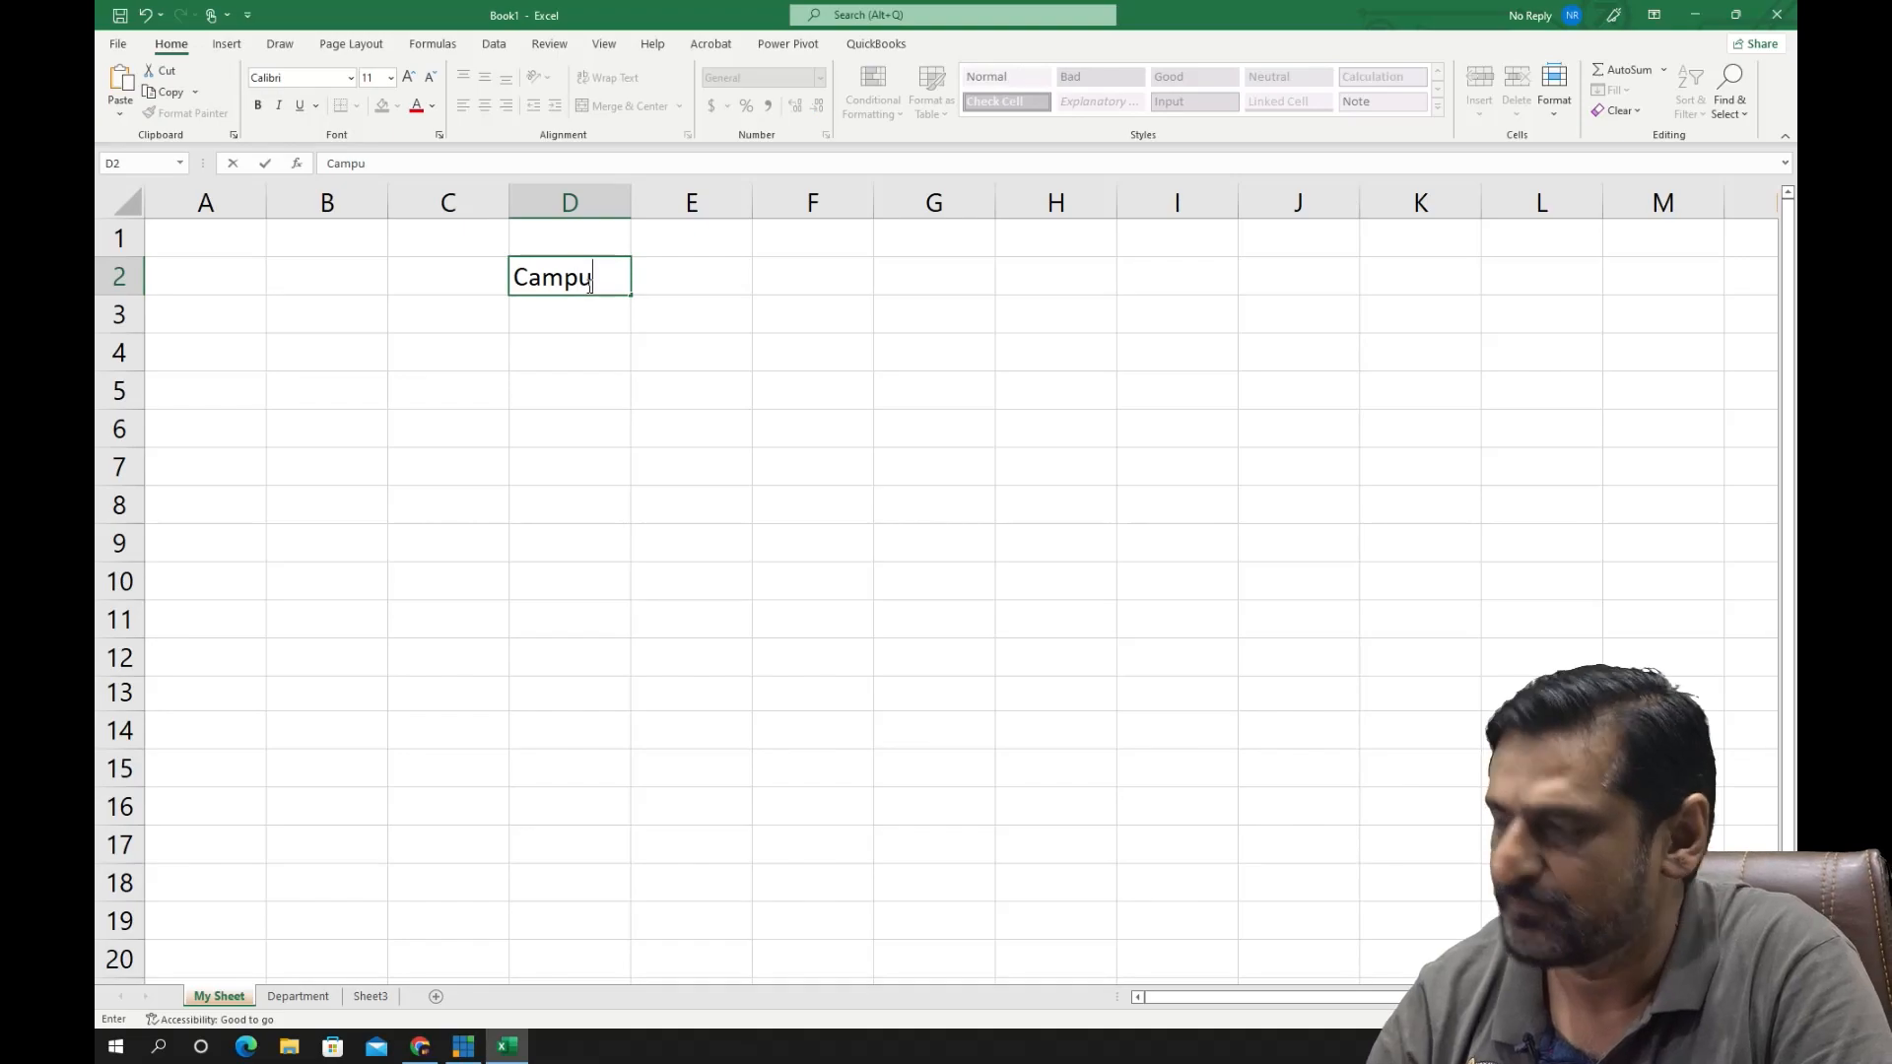
type("s on")
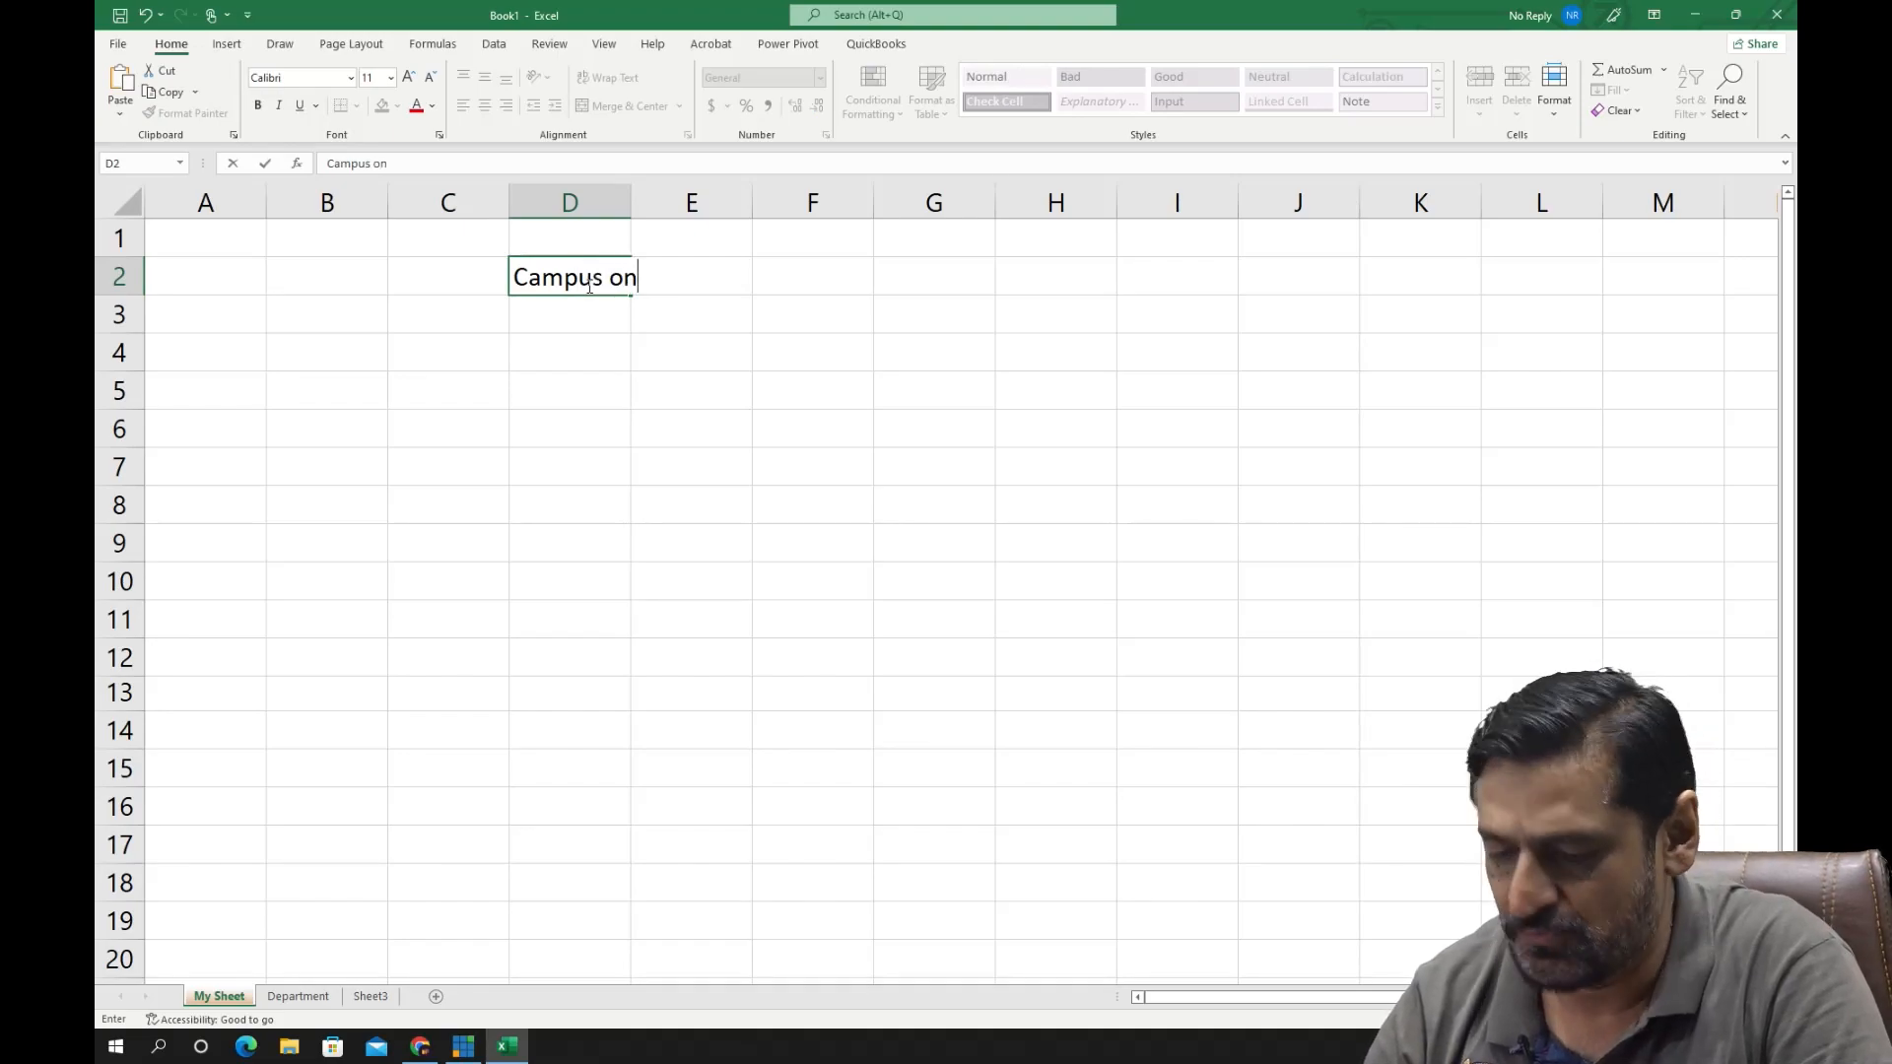
type(" Web")
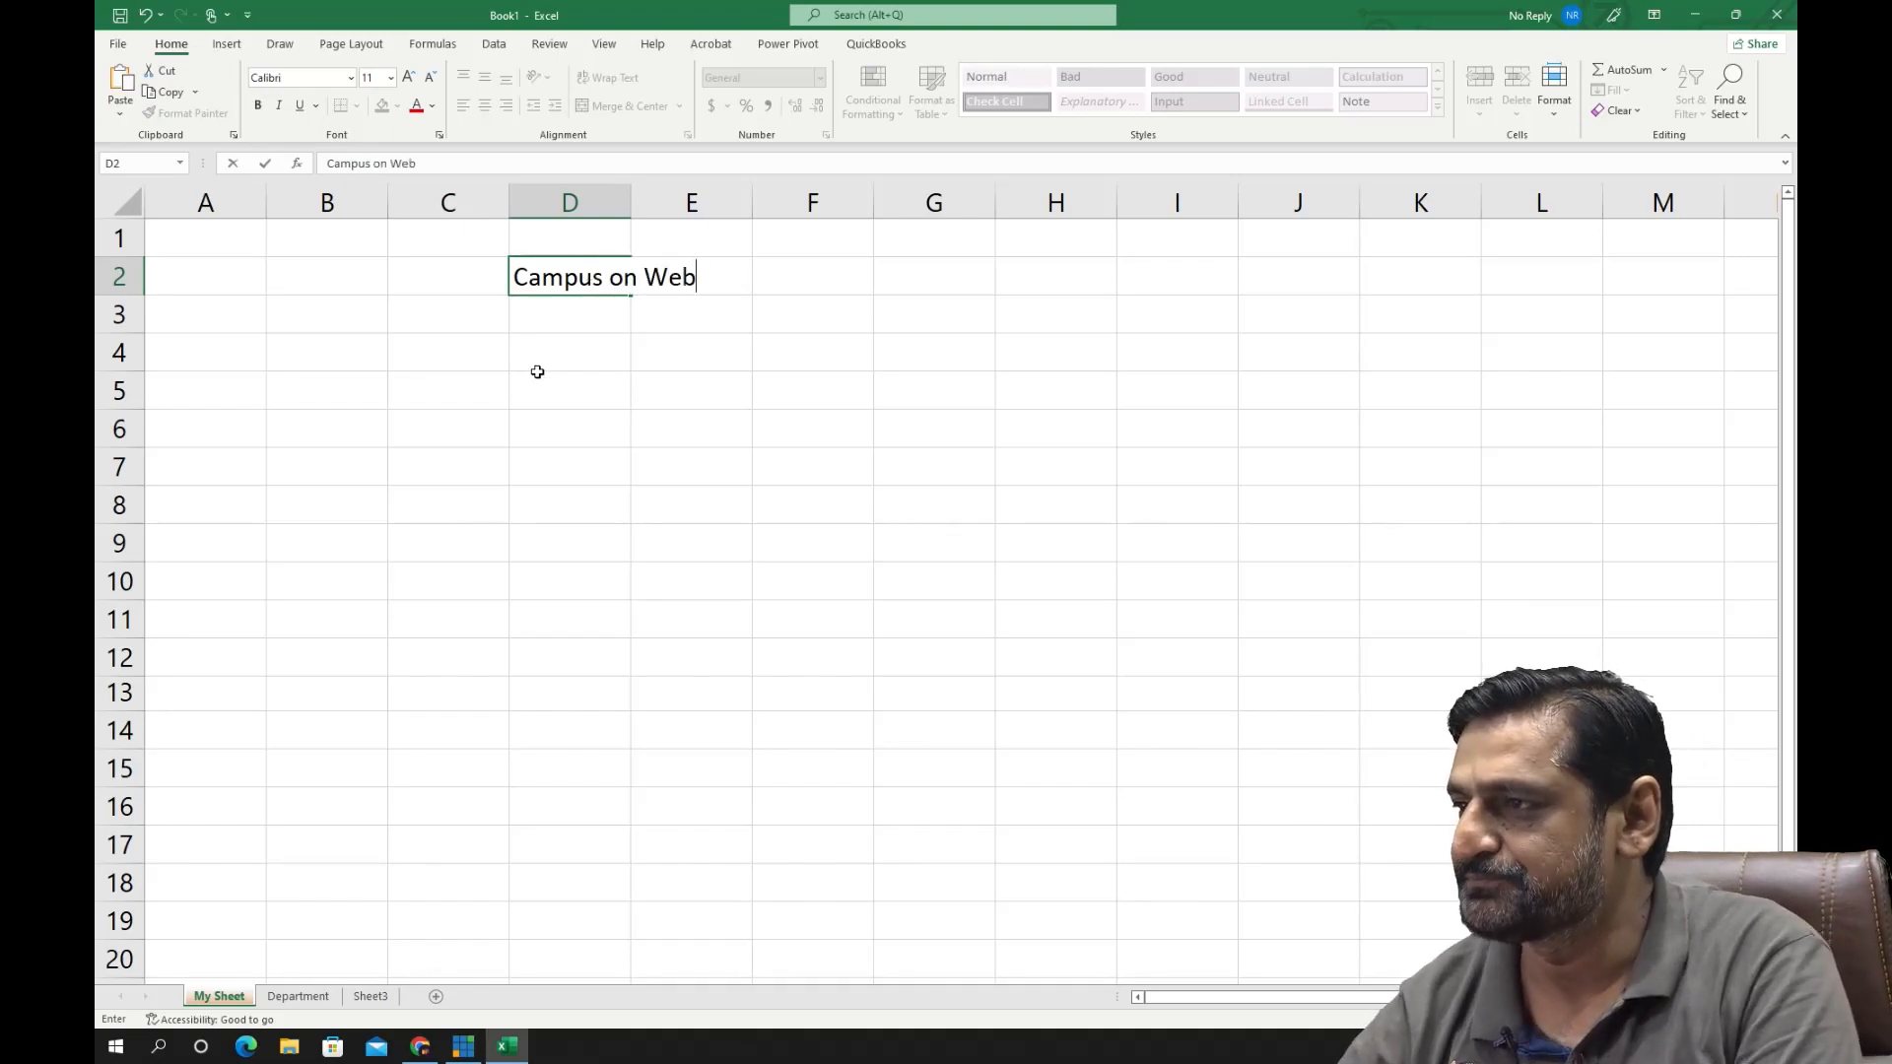
left_click(538, 348)
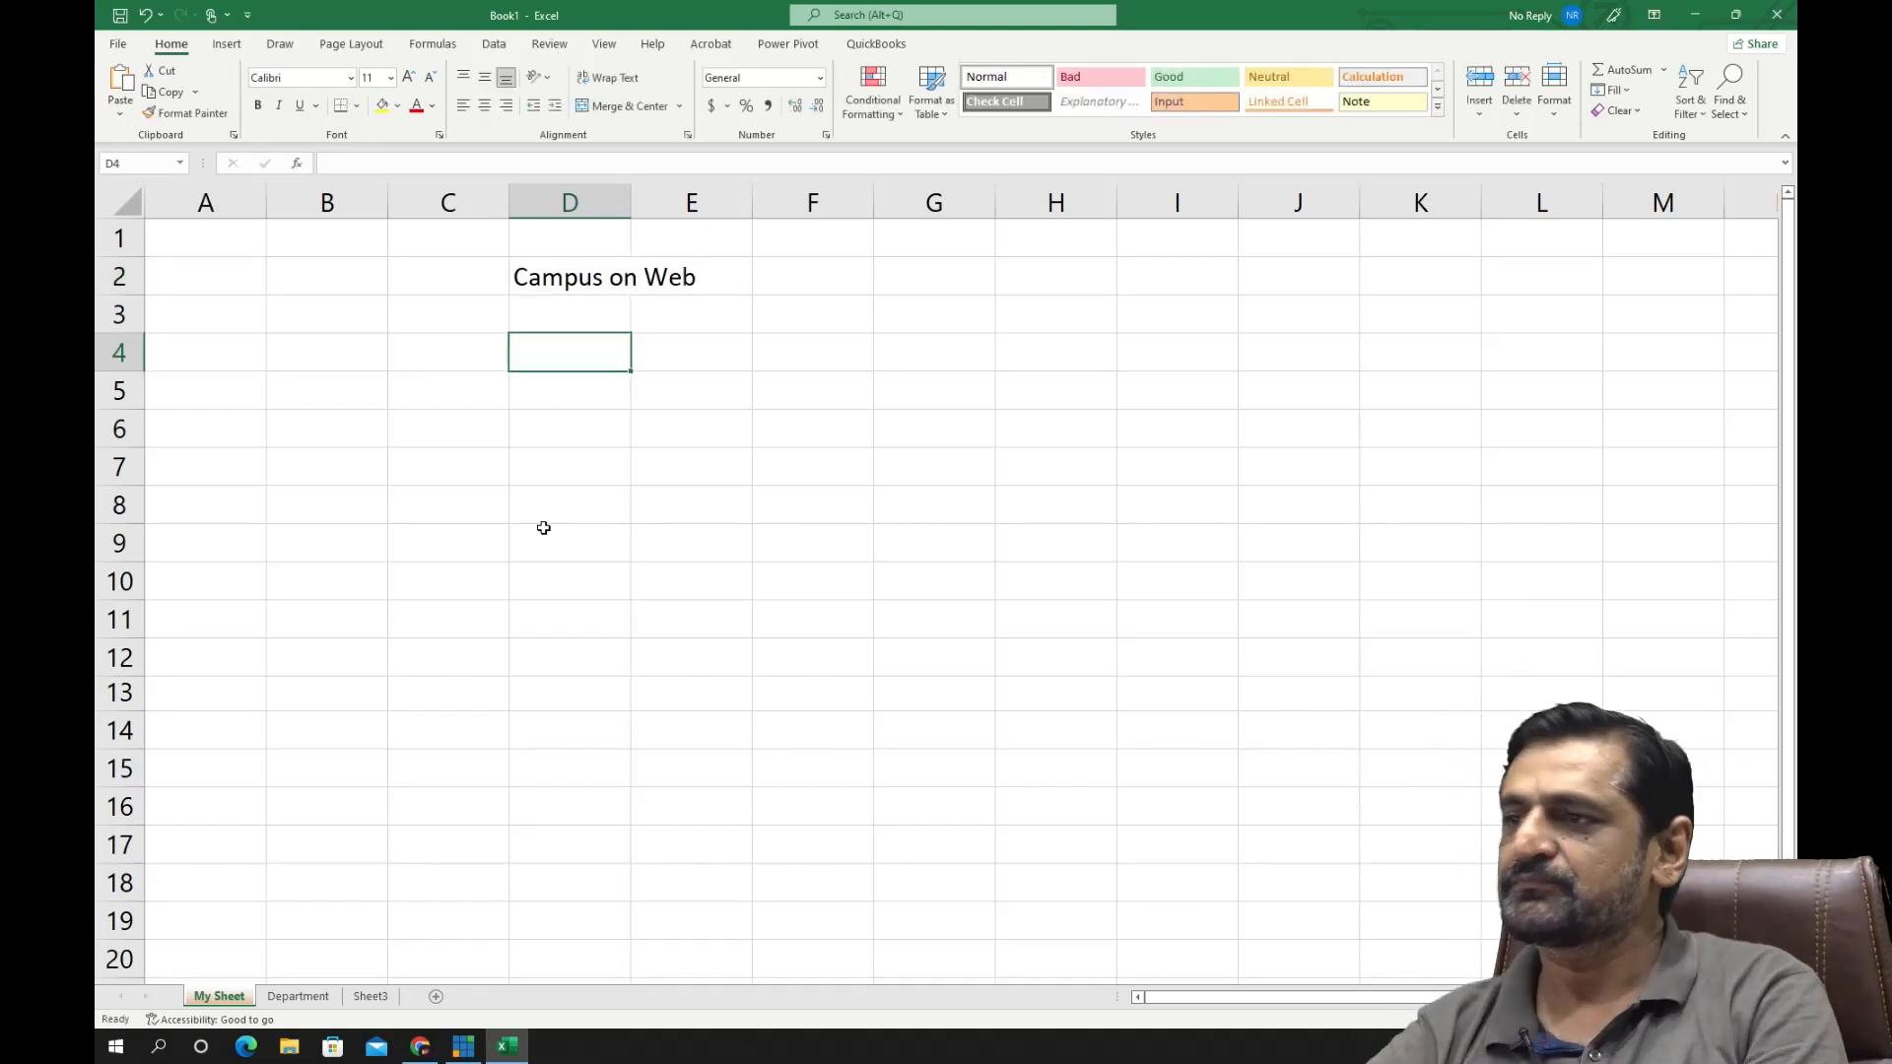
- Check which cell holds the "Campus on Web" text, and enter "Learn" in the neighbouring cell E2
left_click(572, 283)
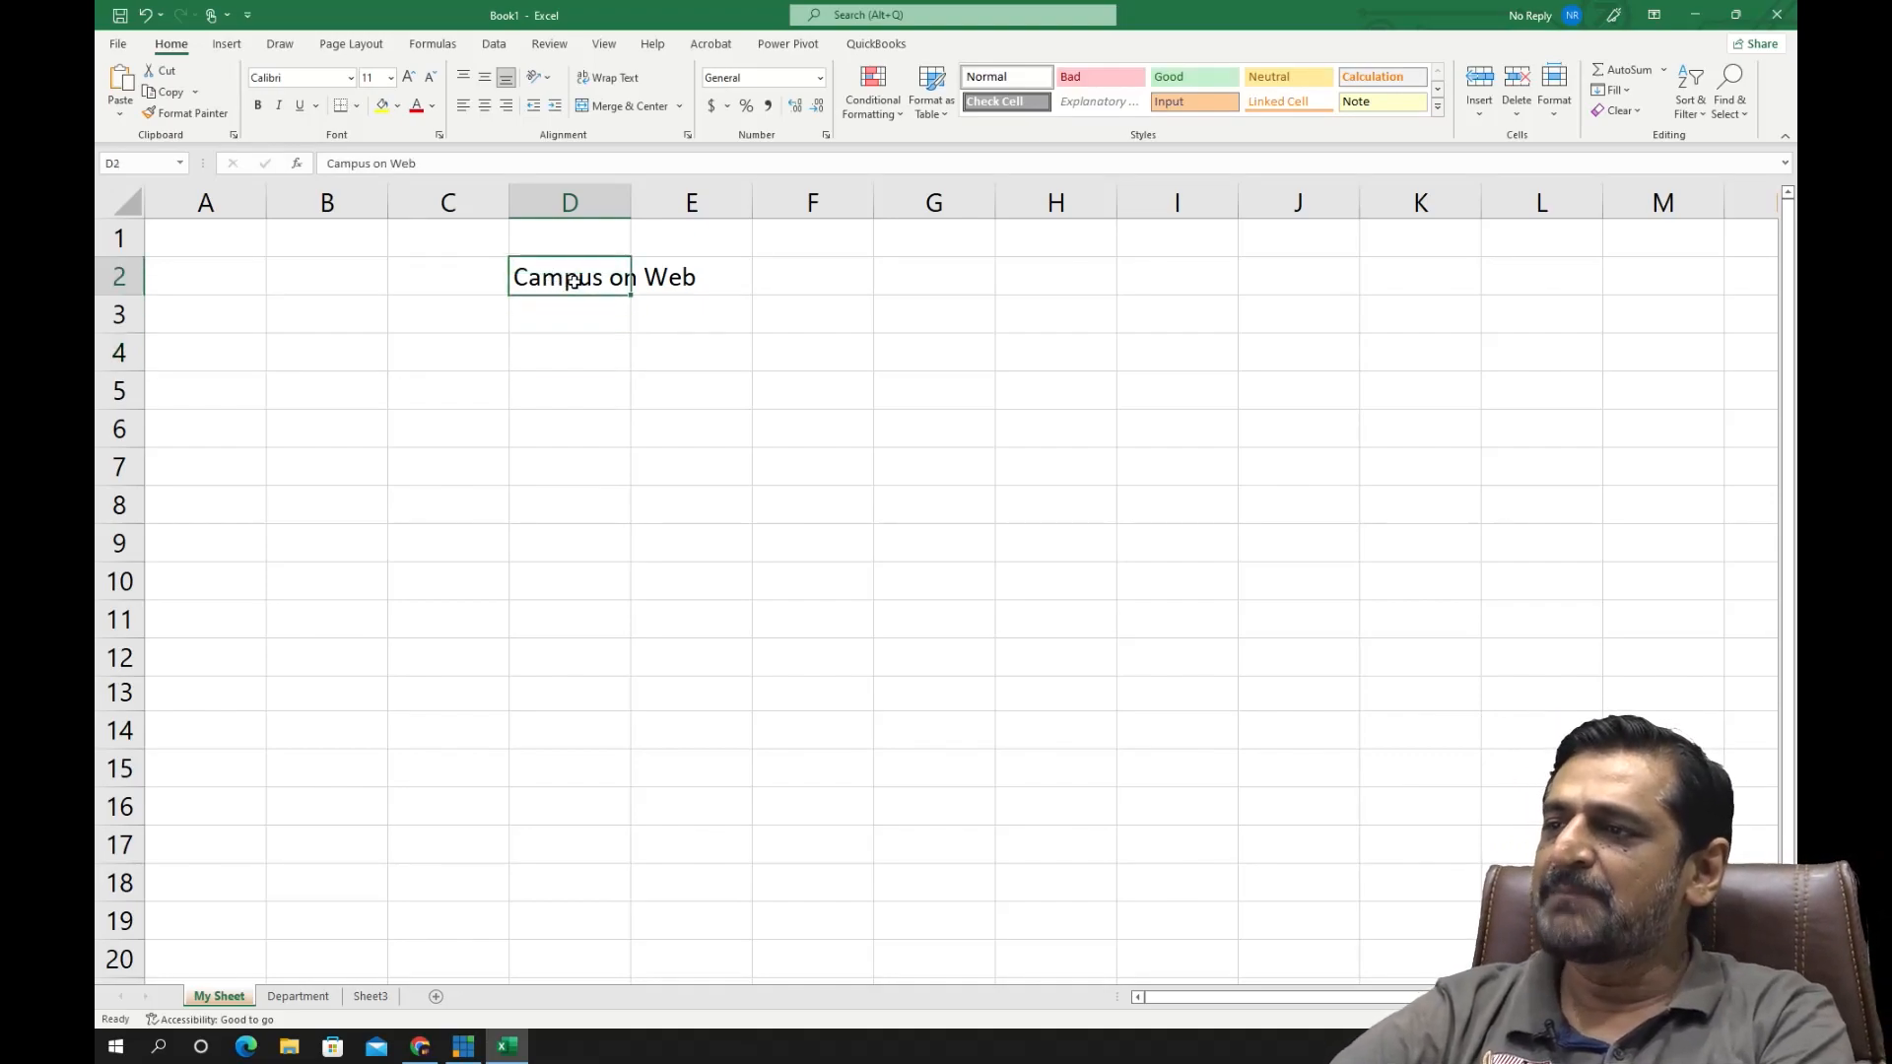
left_click_drag(545, 337, 574, 326)
left_click(594, 378)
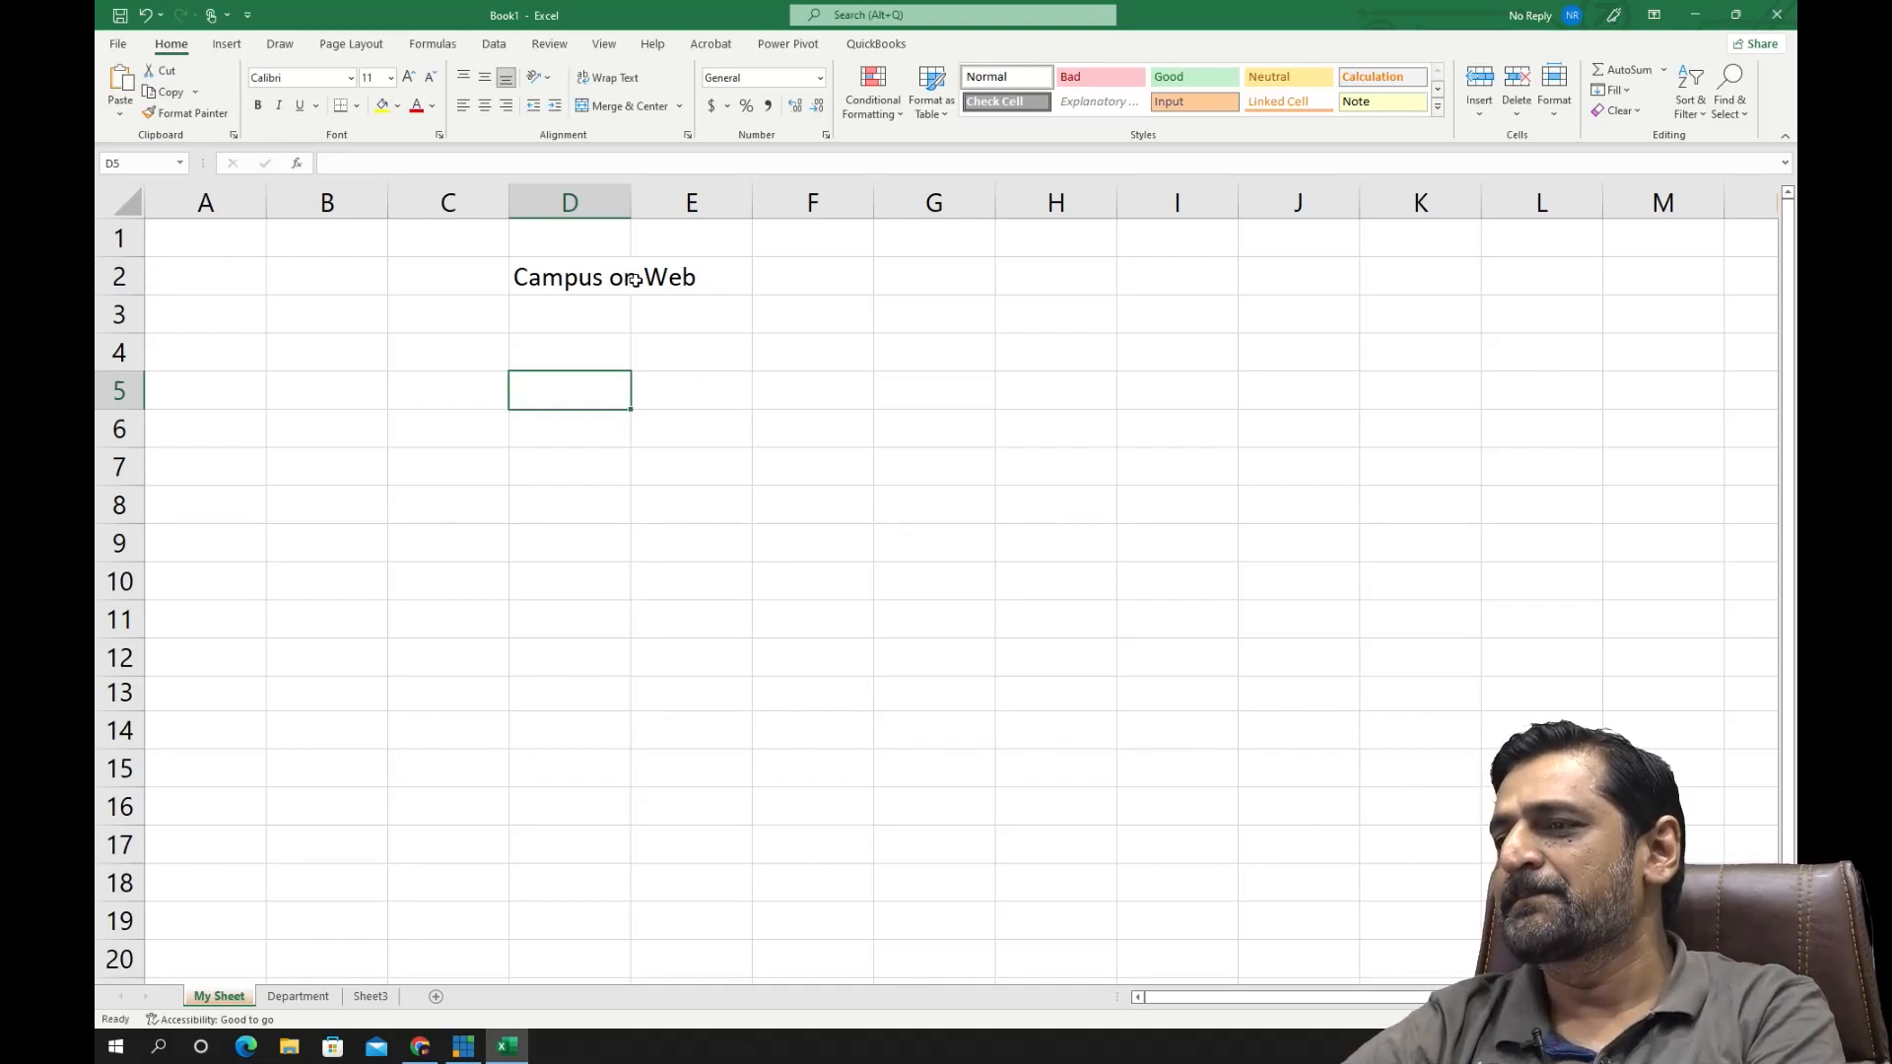
left_click(692, 281)
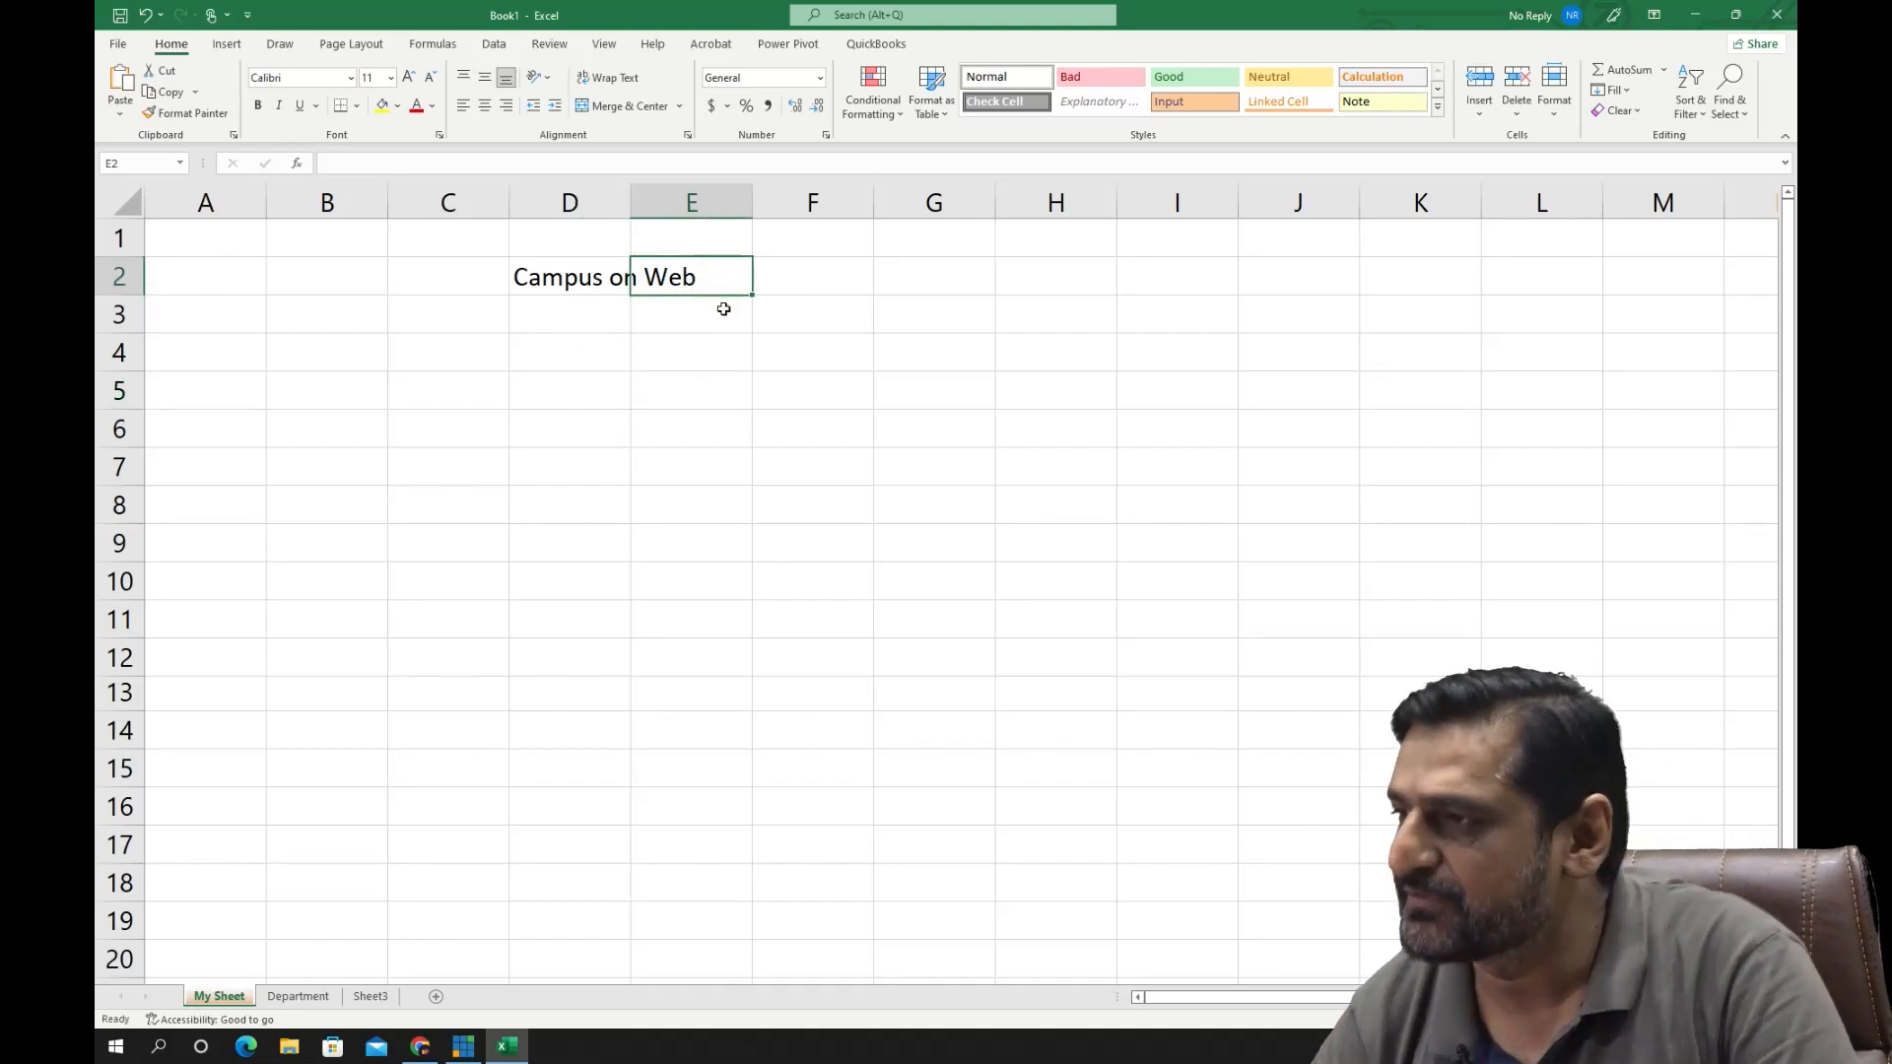
type("Lea")
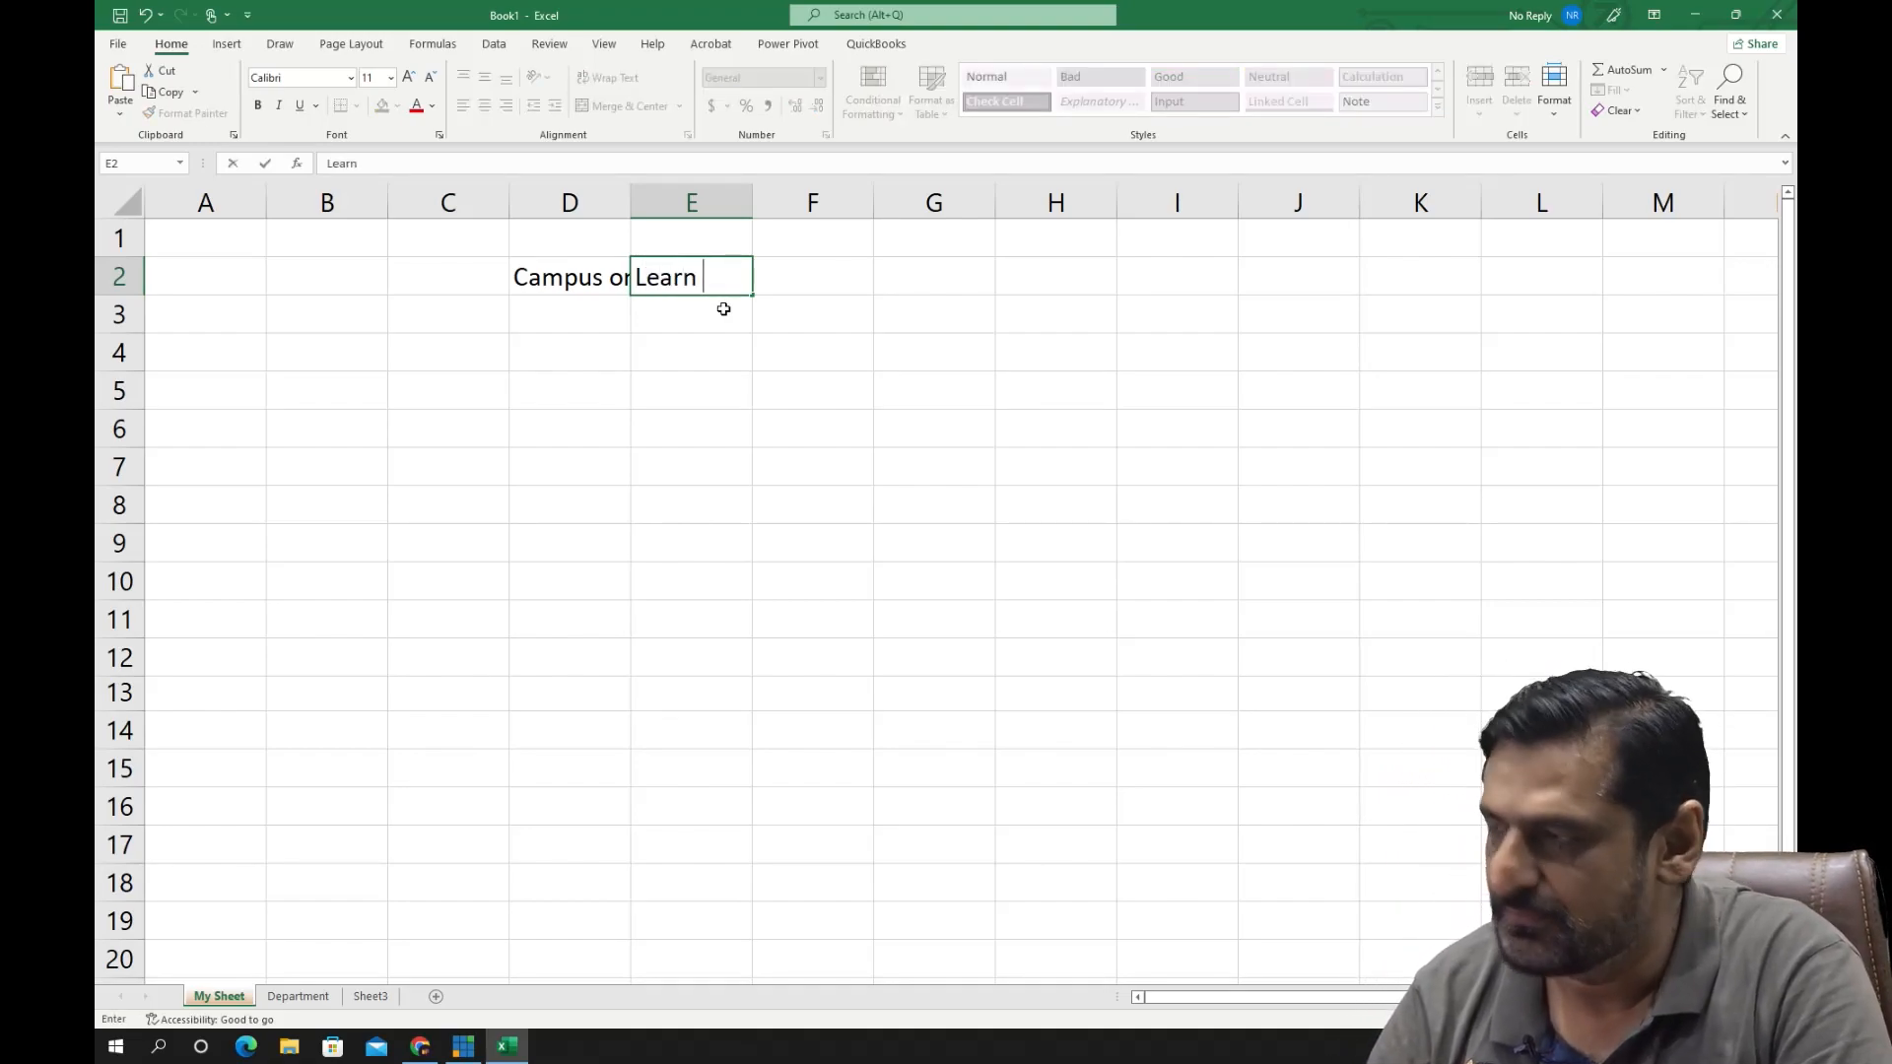
type("rn")
key("Return")
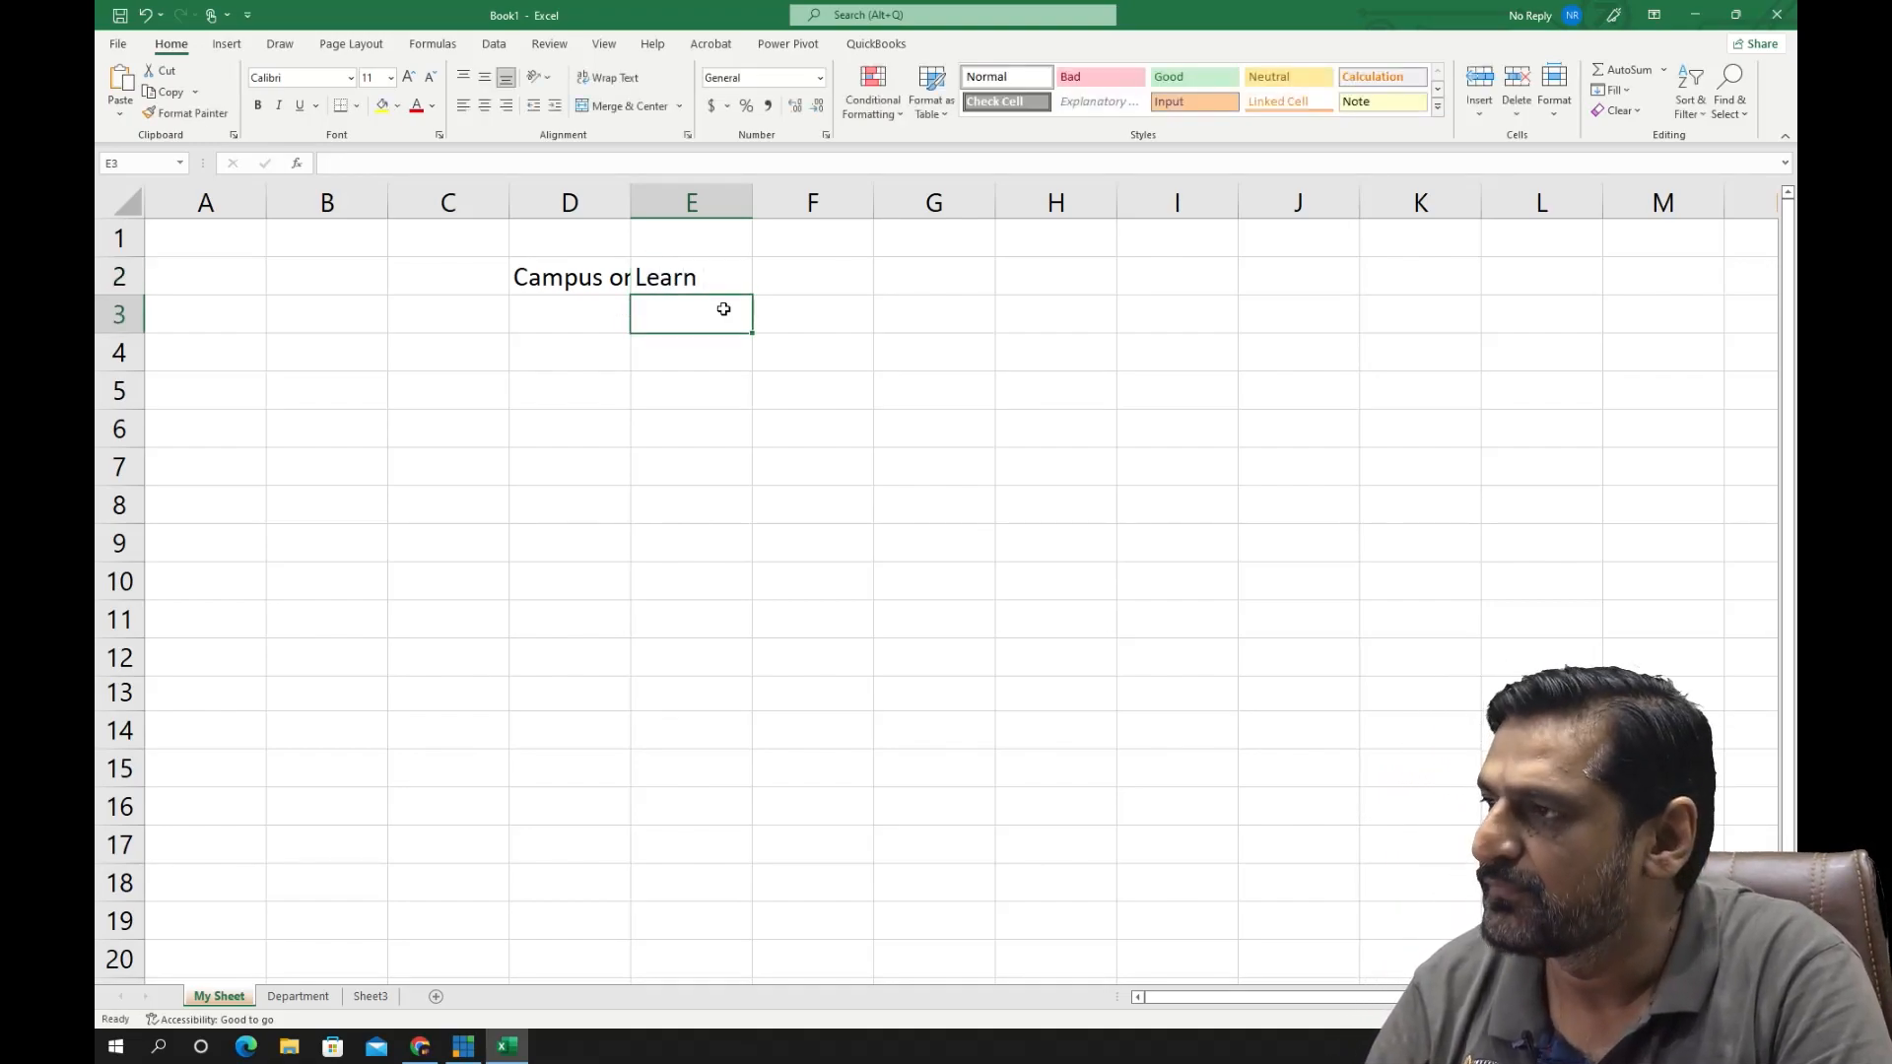
- Inspect the full content of cell D2 in the formula bar, highlighting its text without editing it
left_click(580, 279)
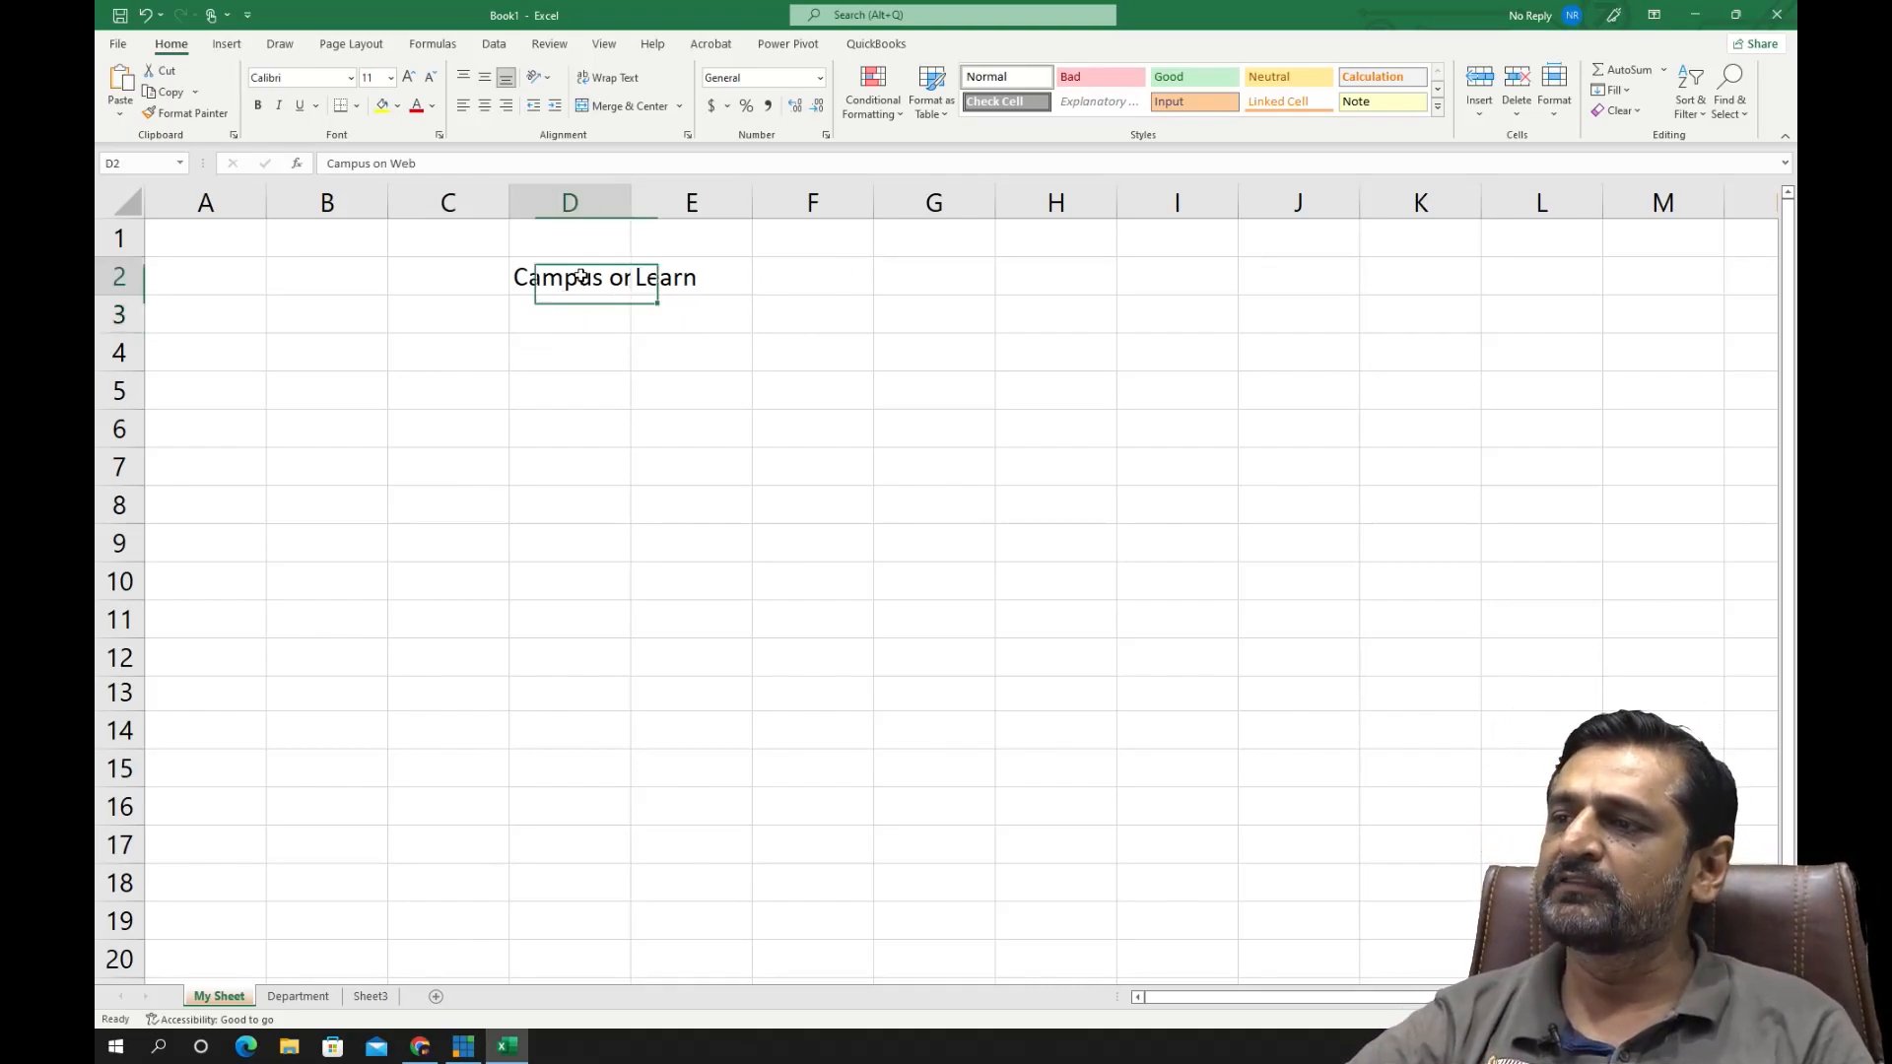
left_click(636, 302)
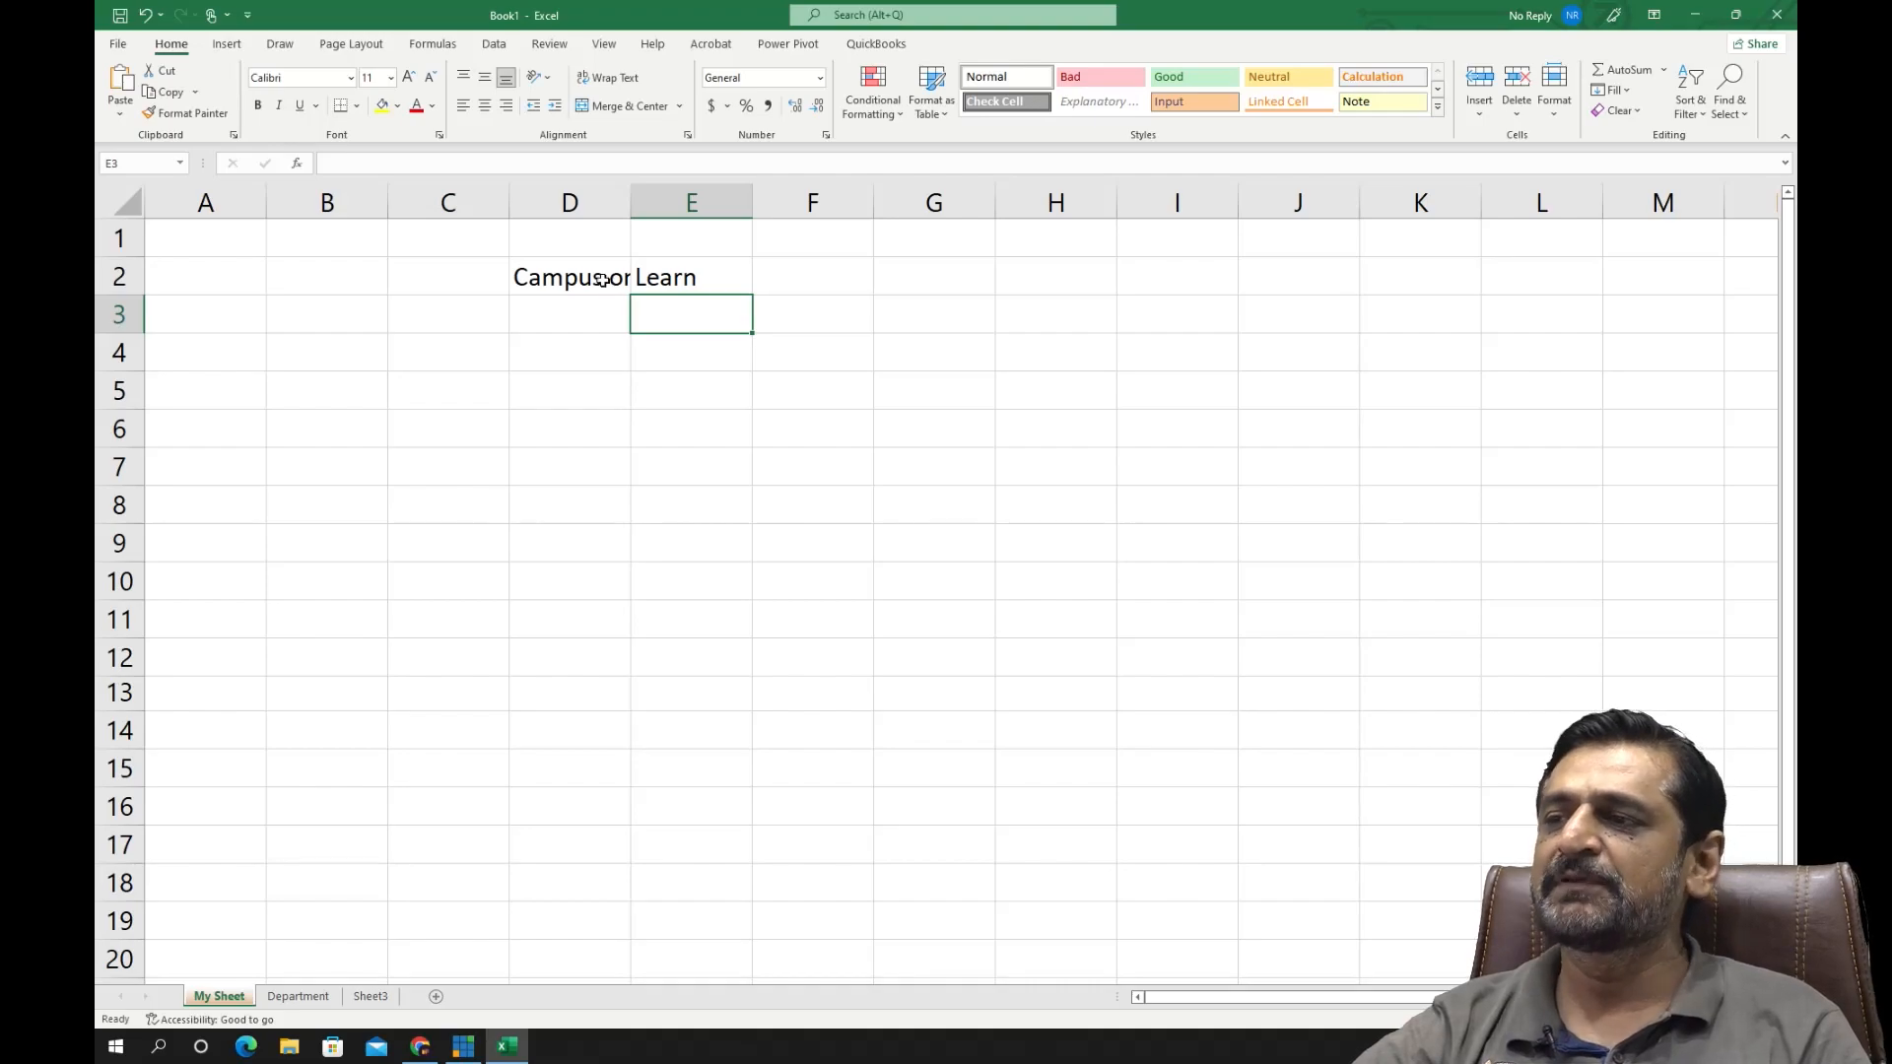
left_click(559, 279)
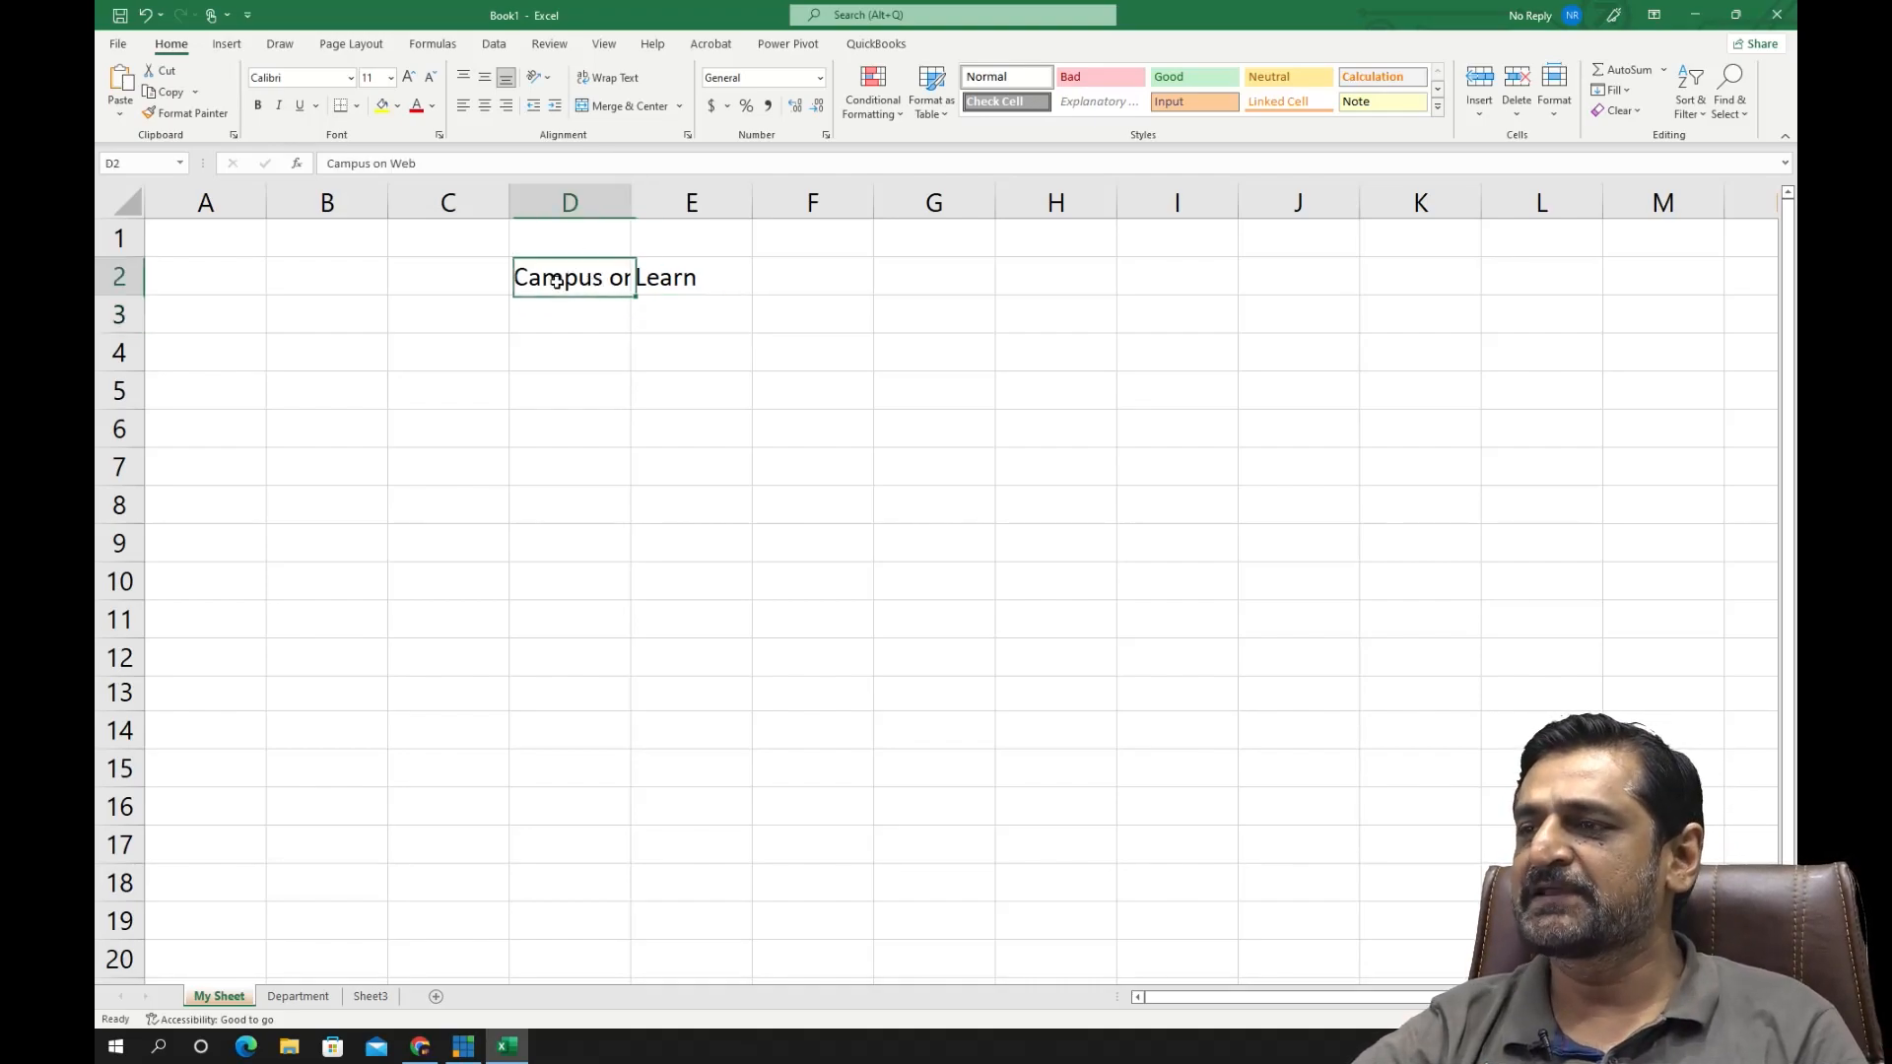
left_click_drag(434, 164, 335, 165)
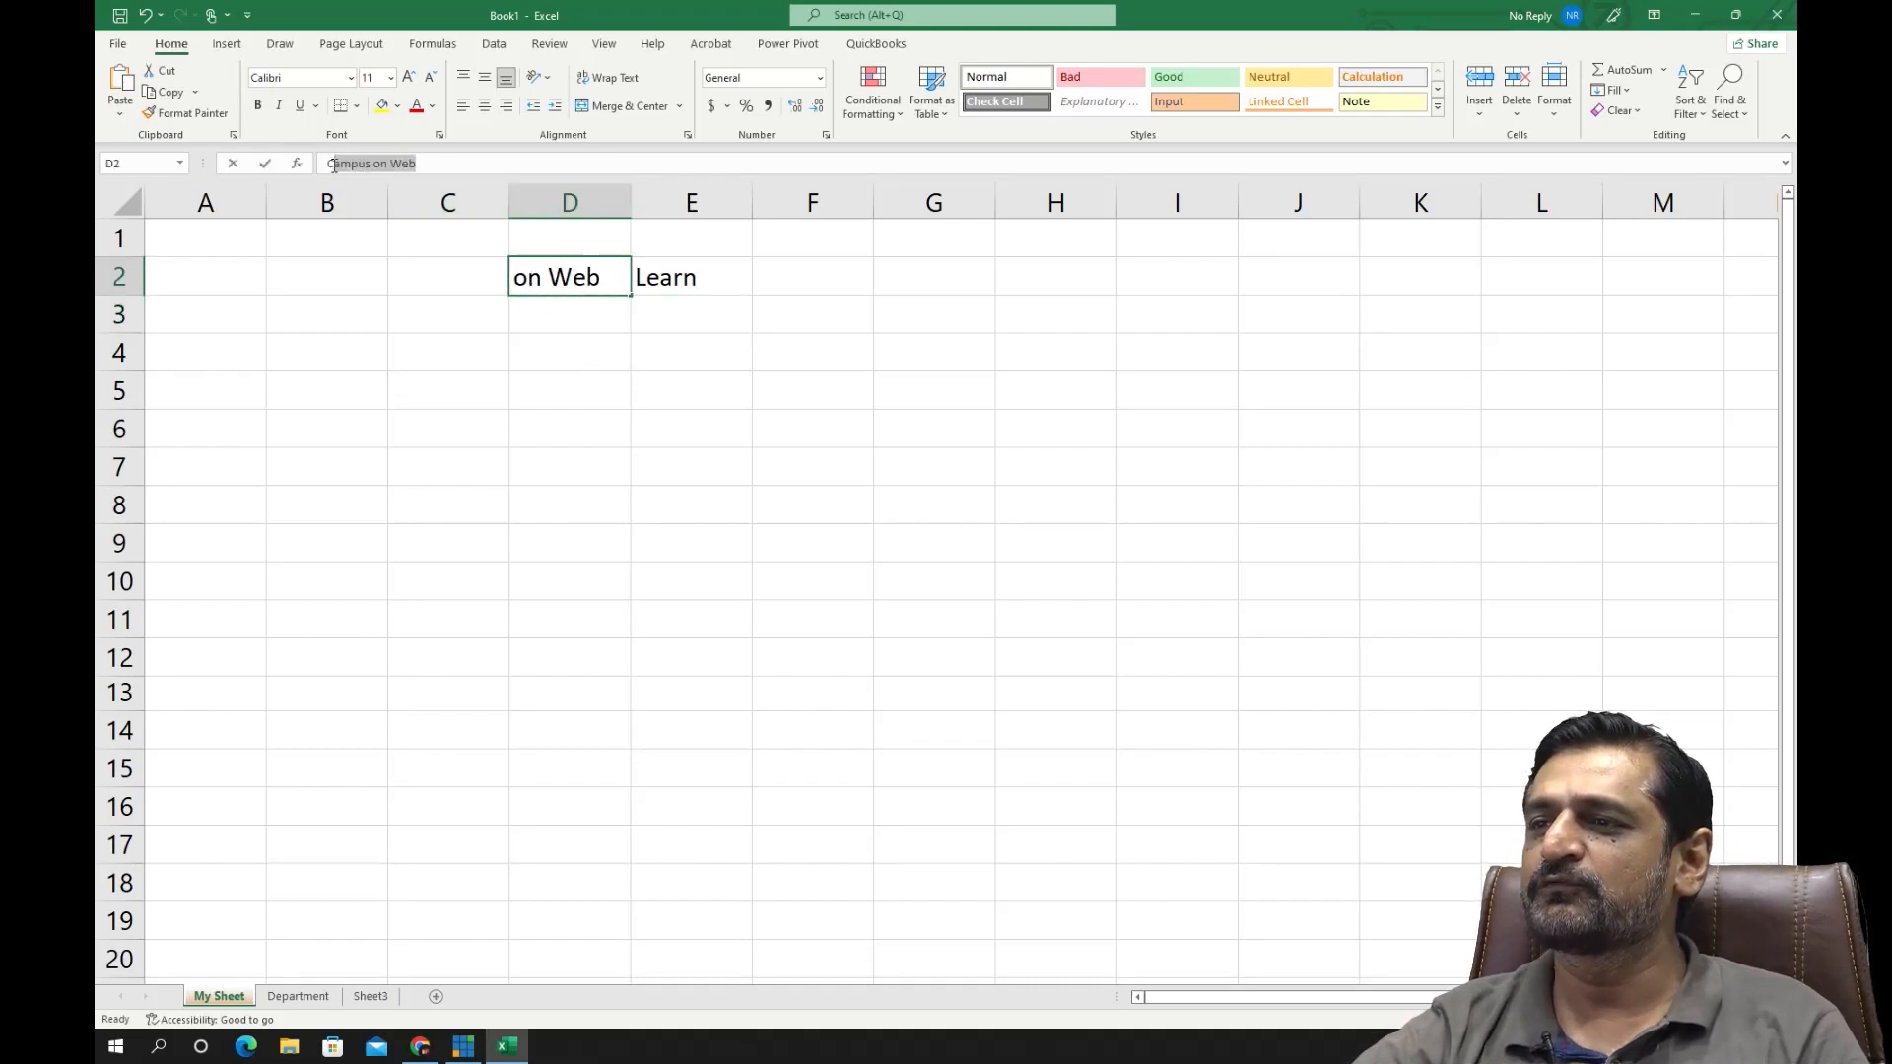
left_click(521, 317)
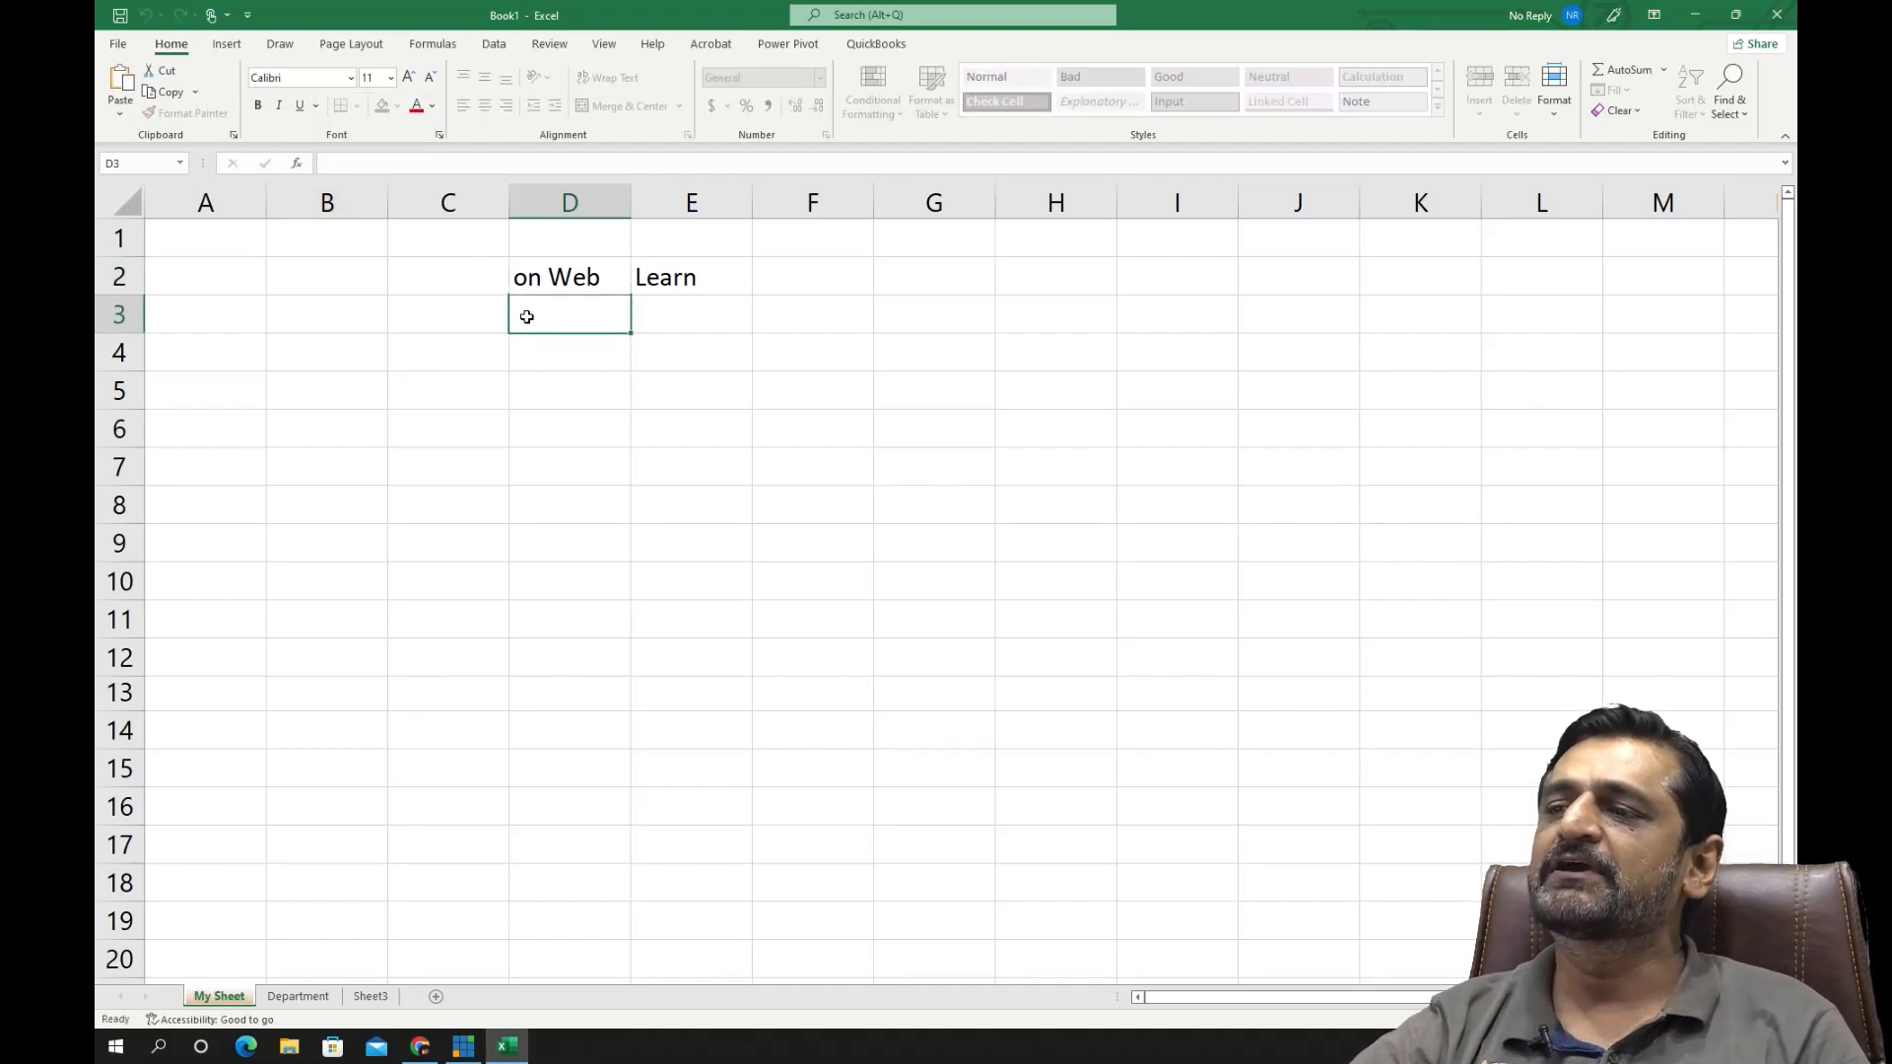
left_click(568, 280)
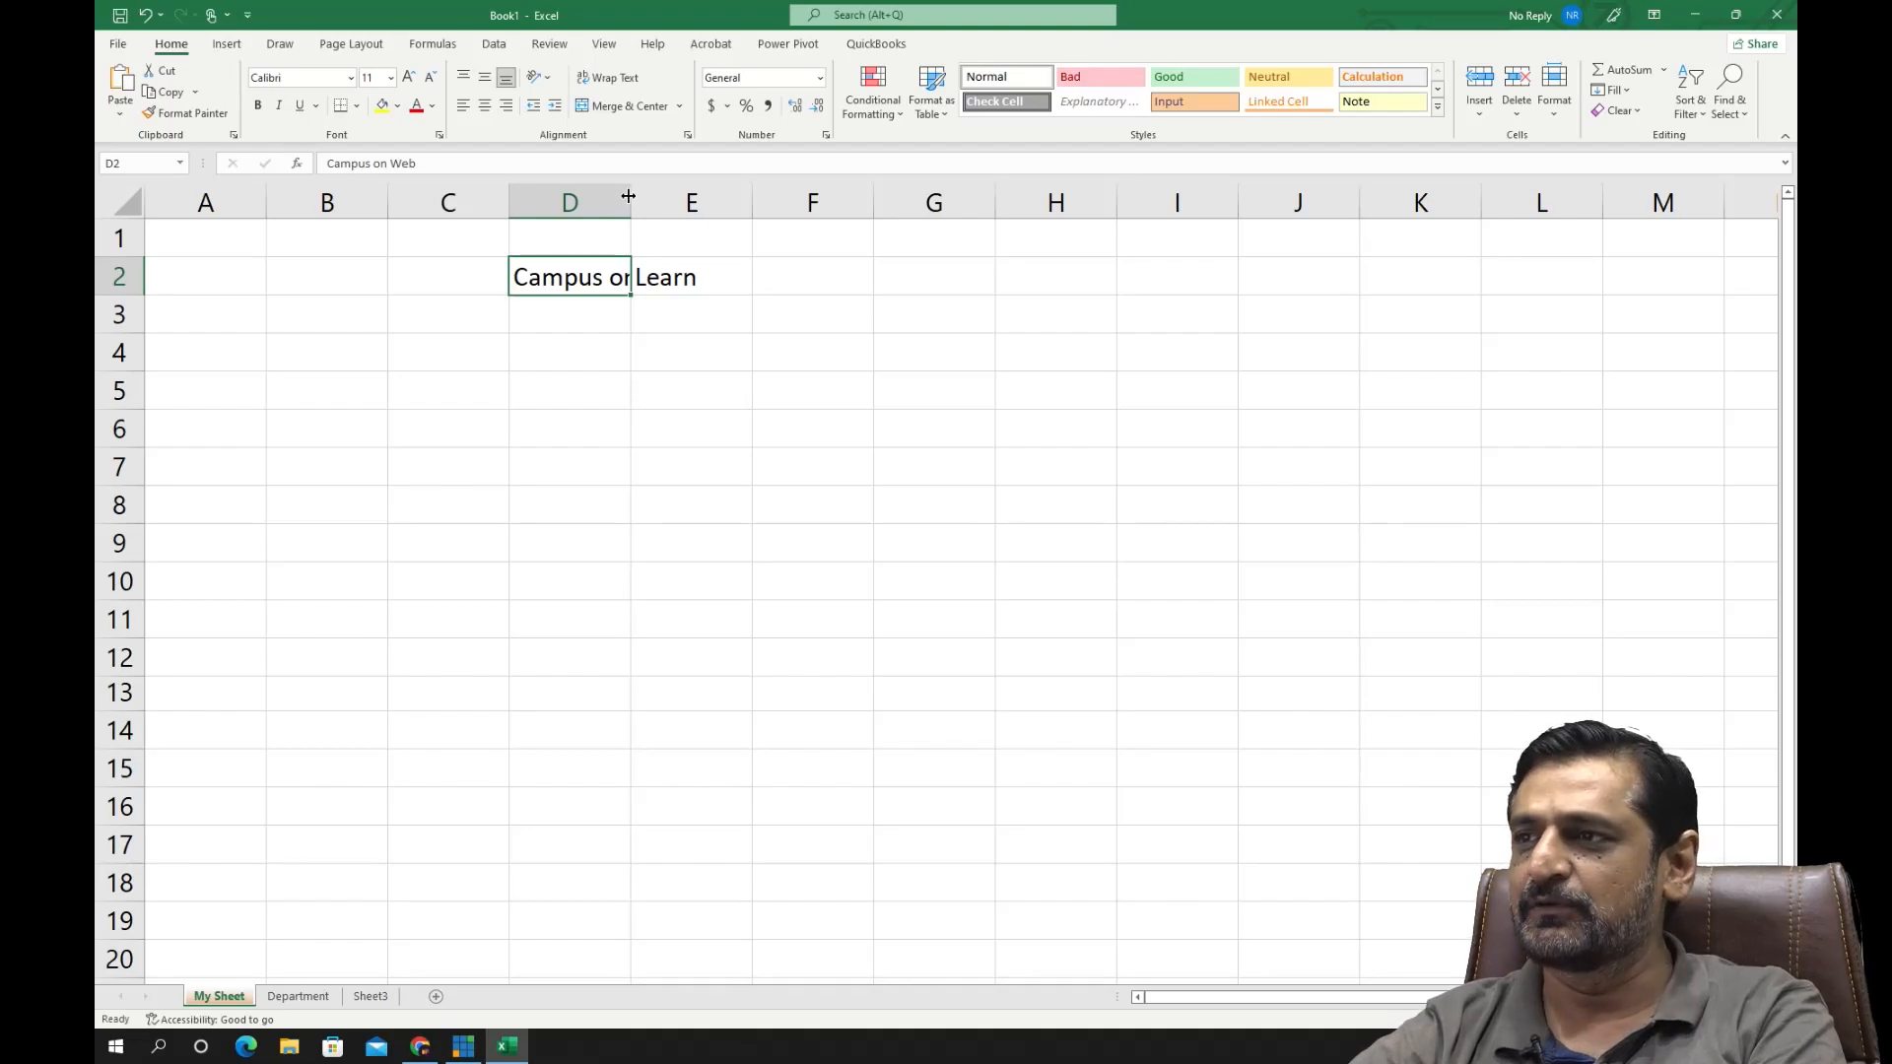
- Widen and narrow column D by hand, AutoFit it to its text, and make row 2 about four times taller
left_click_drag(628, 196, 1112, 193)
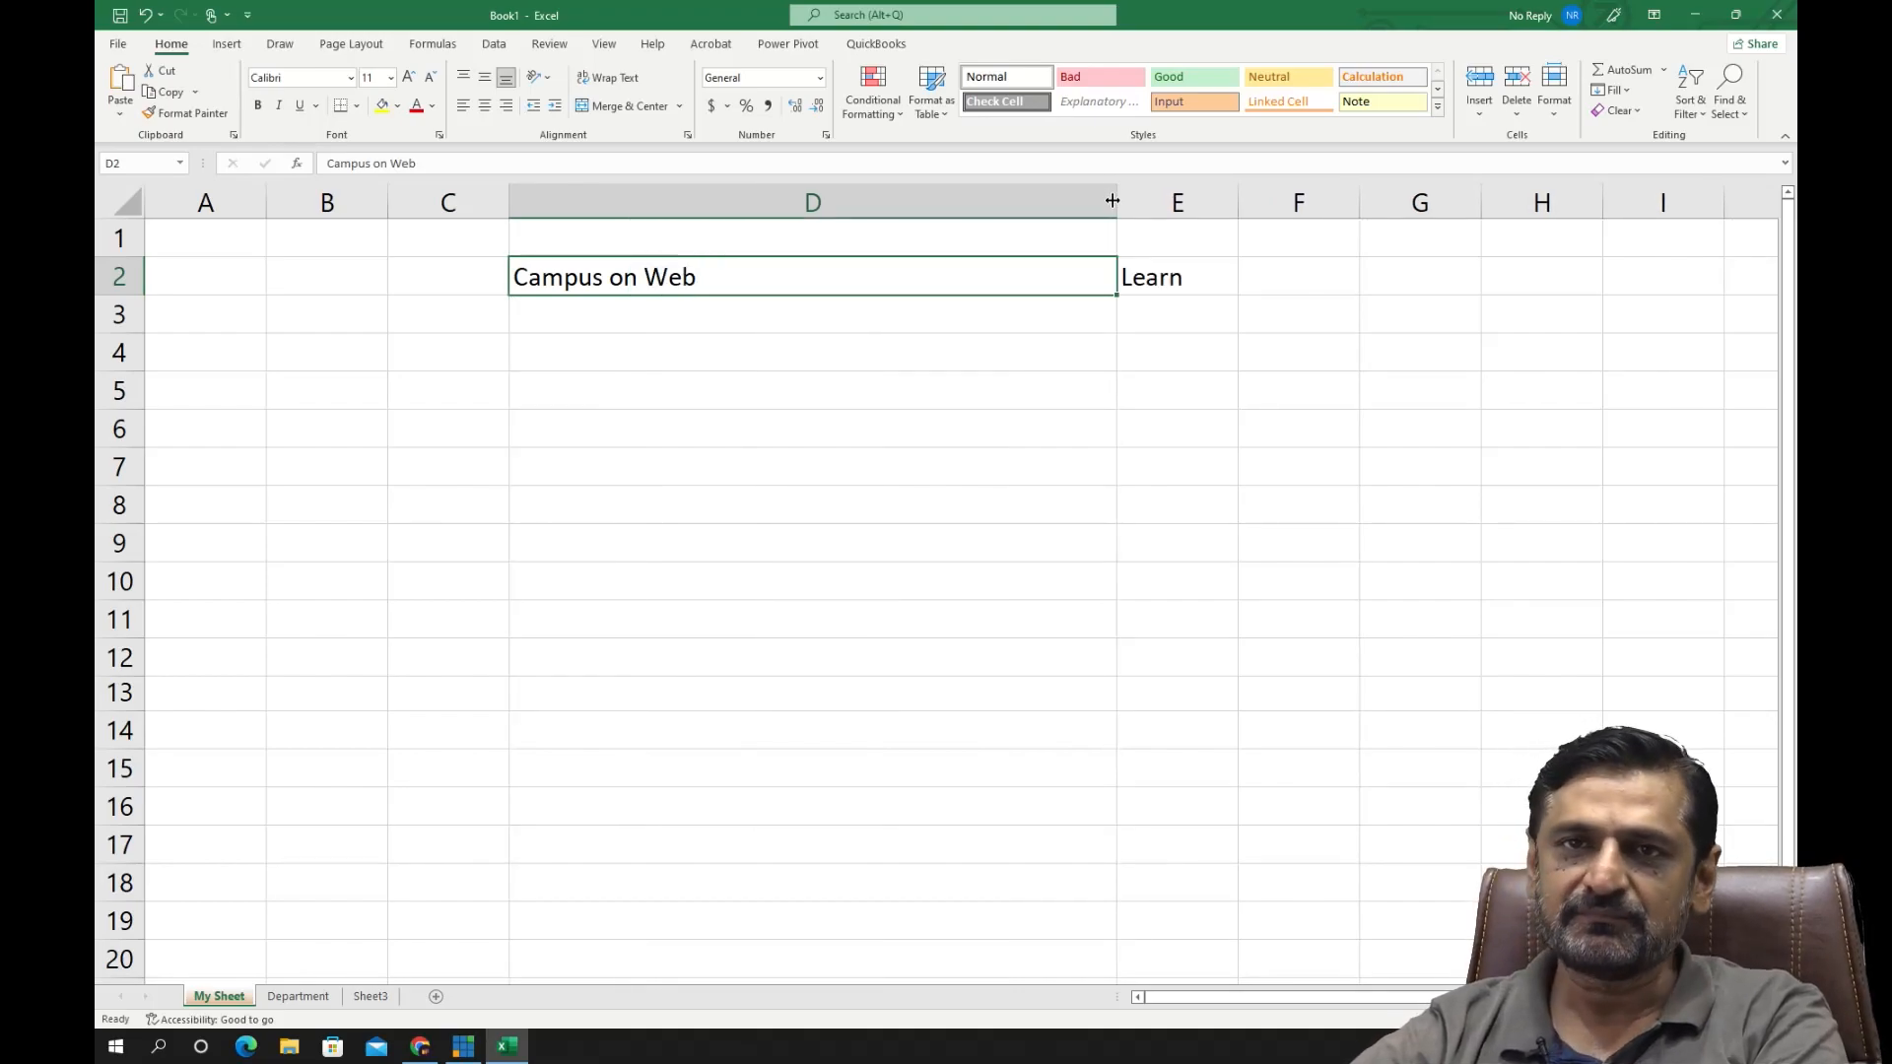
left_click_drag(1113, 200, 619, 200)
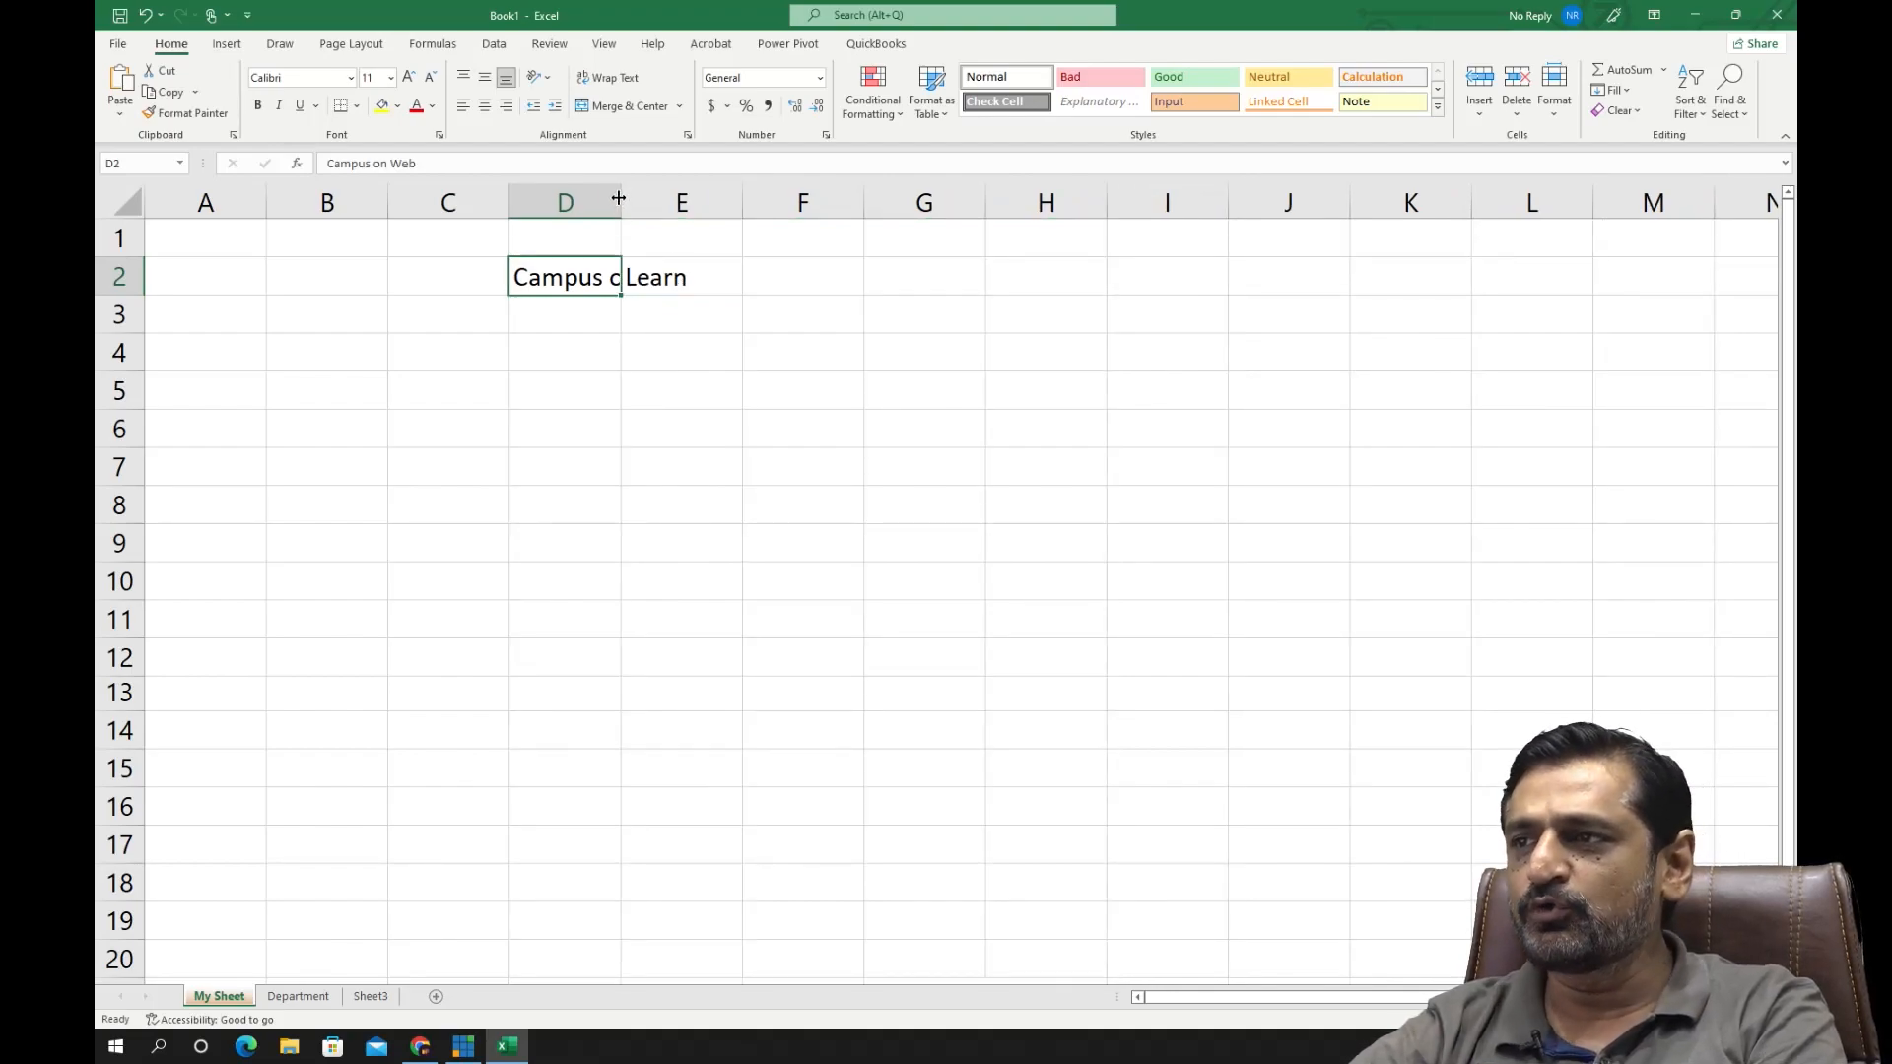
double_click(618, 200)
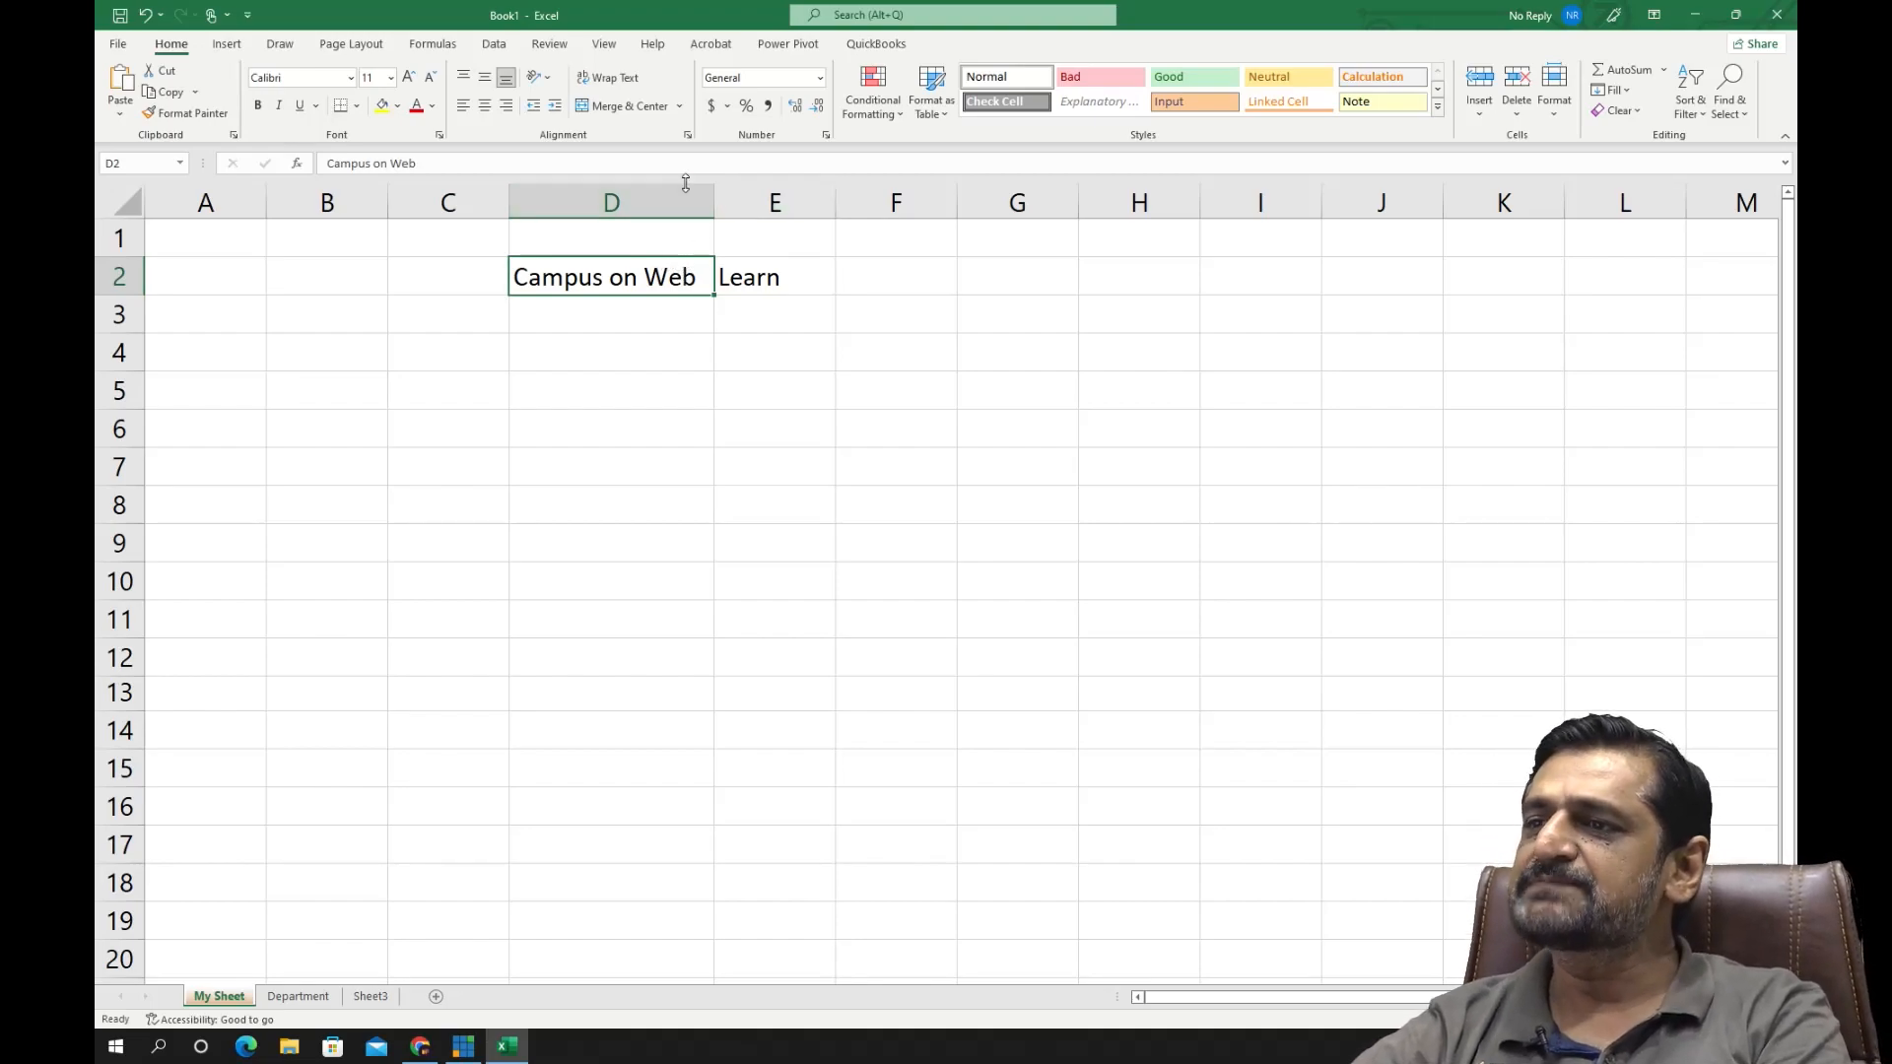
left_click_drag(134, 293, 134, 403)
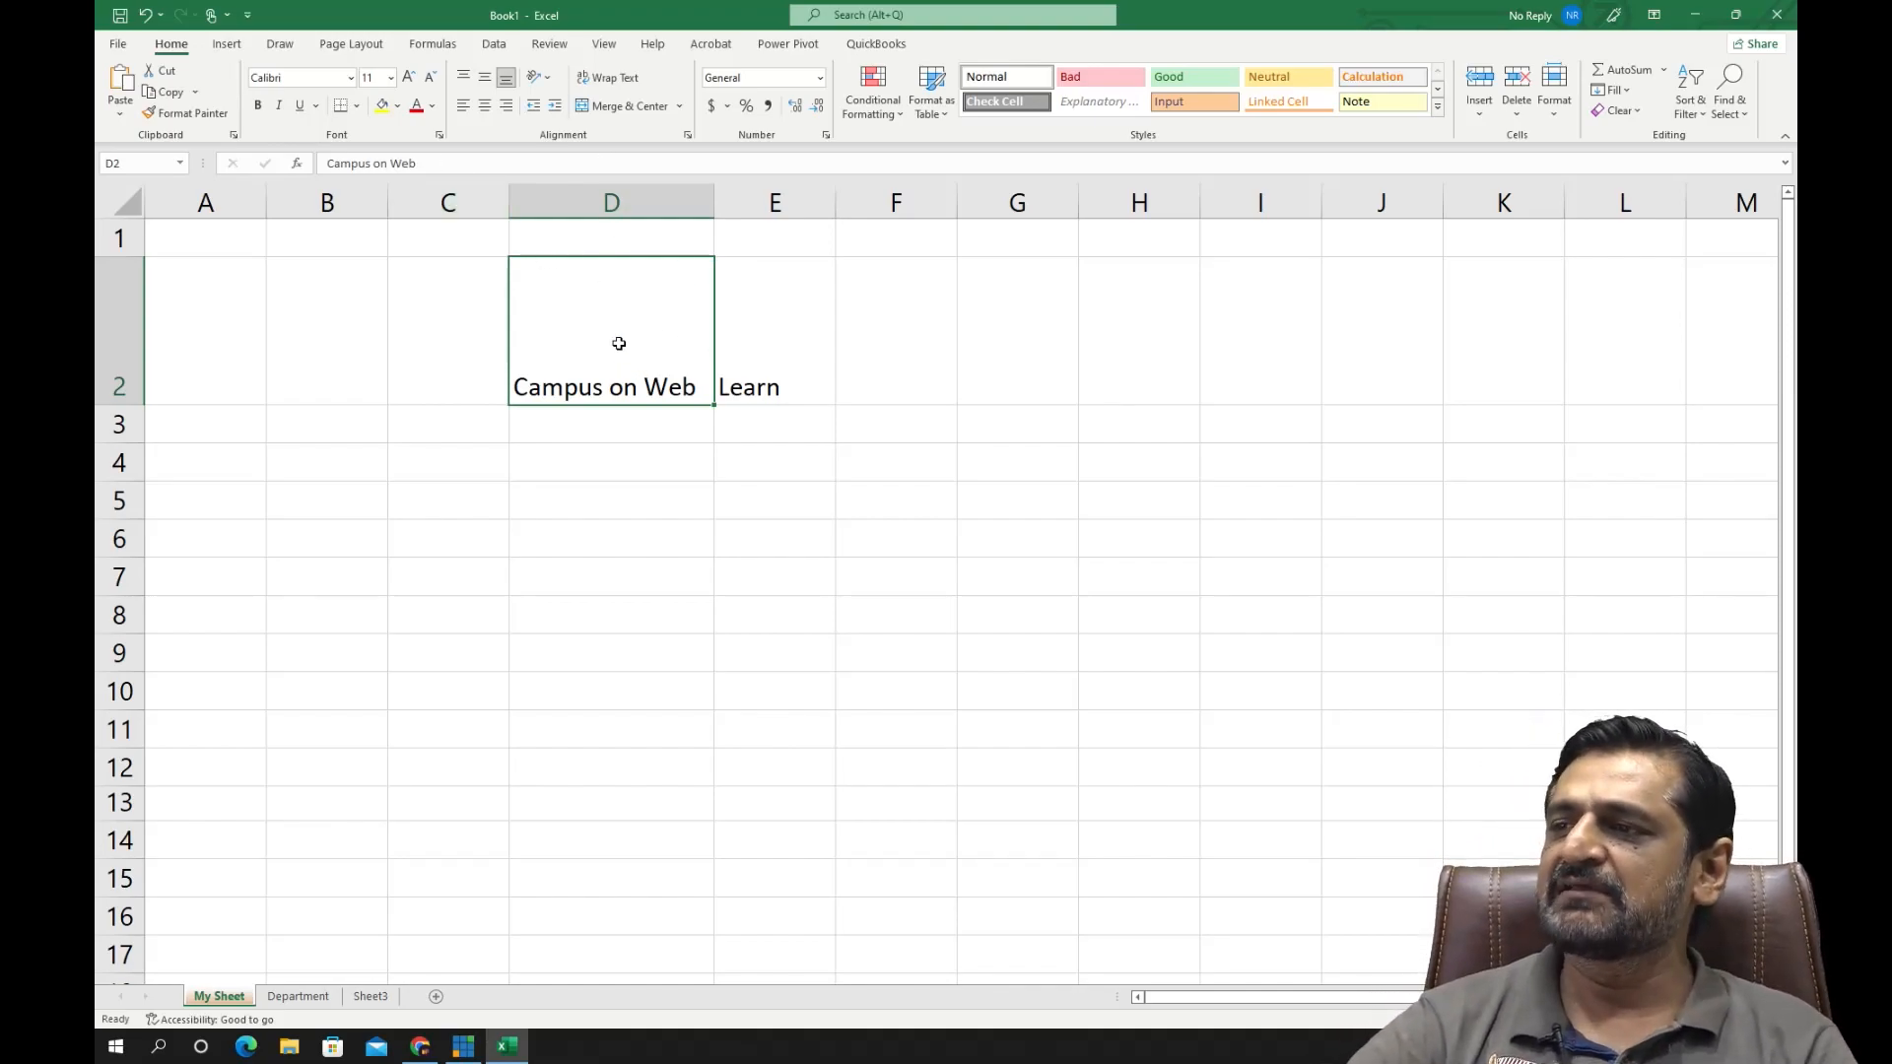
- Color the text in cell D2 dark orange and increase its font size to 16
left_click(432, 106)
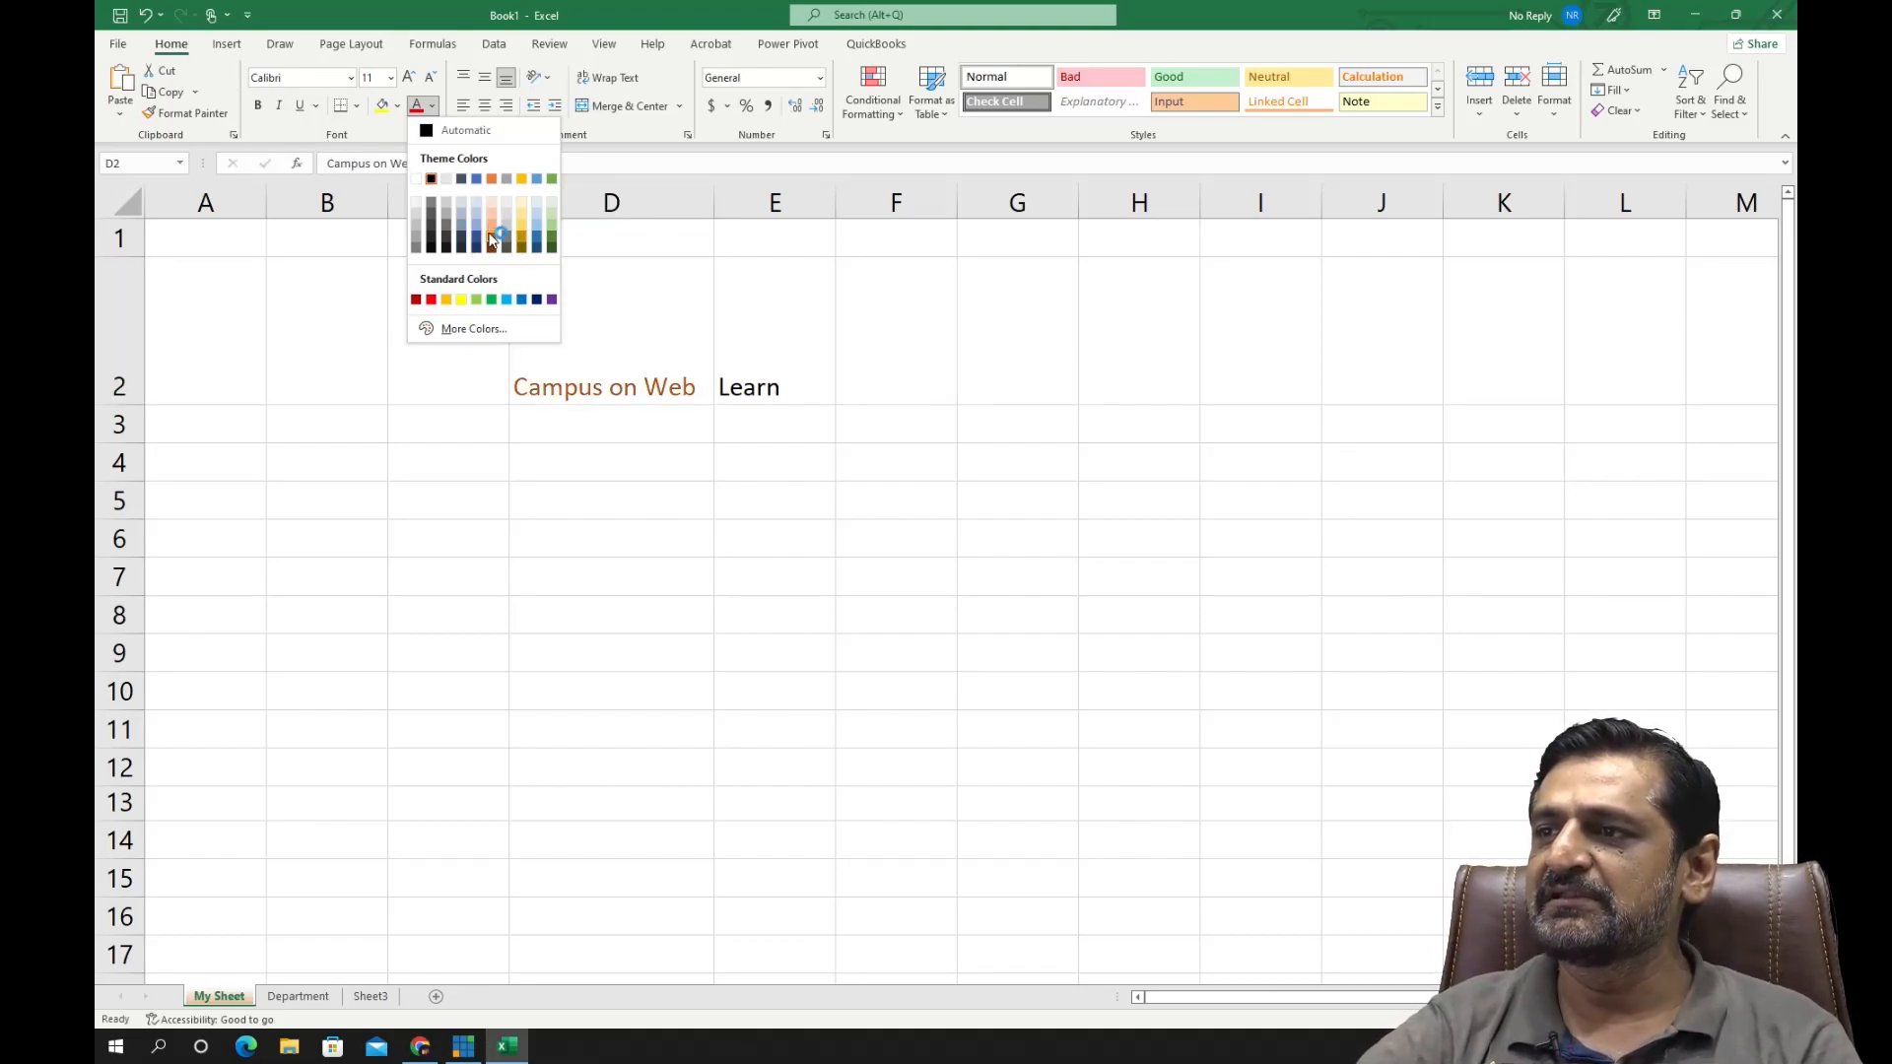
left_click(492, 237)
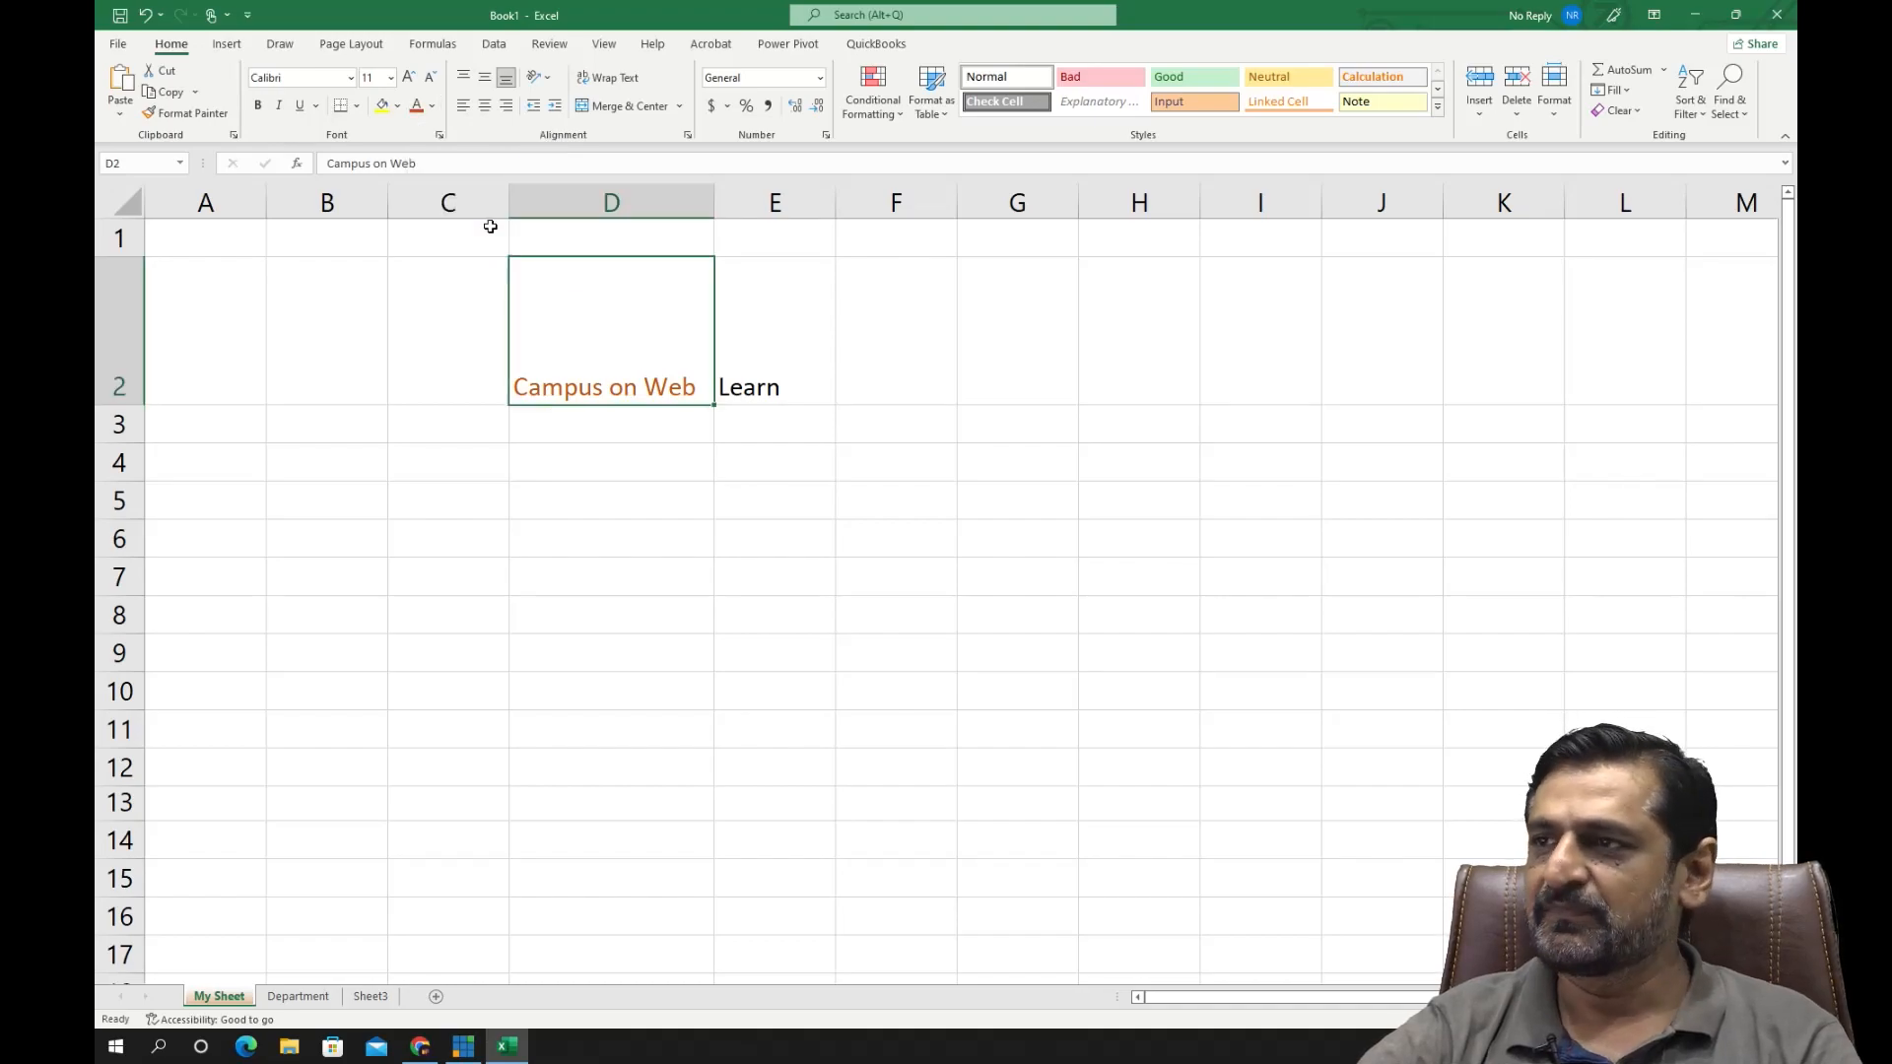
left_click(410, 78)
left_click(410, 78)
left_click(410, 78)
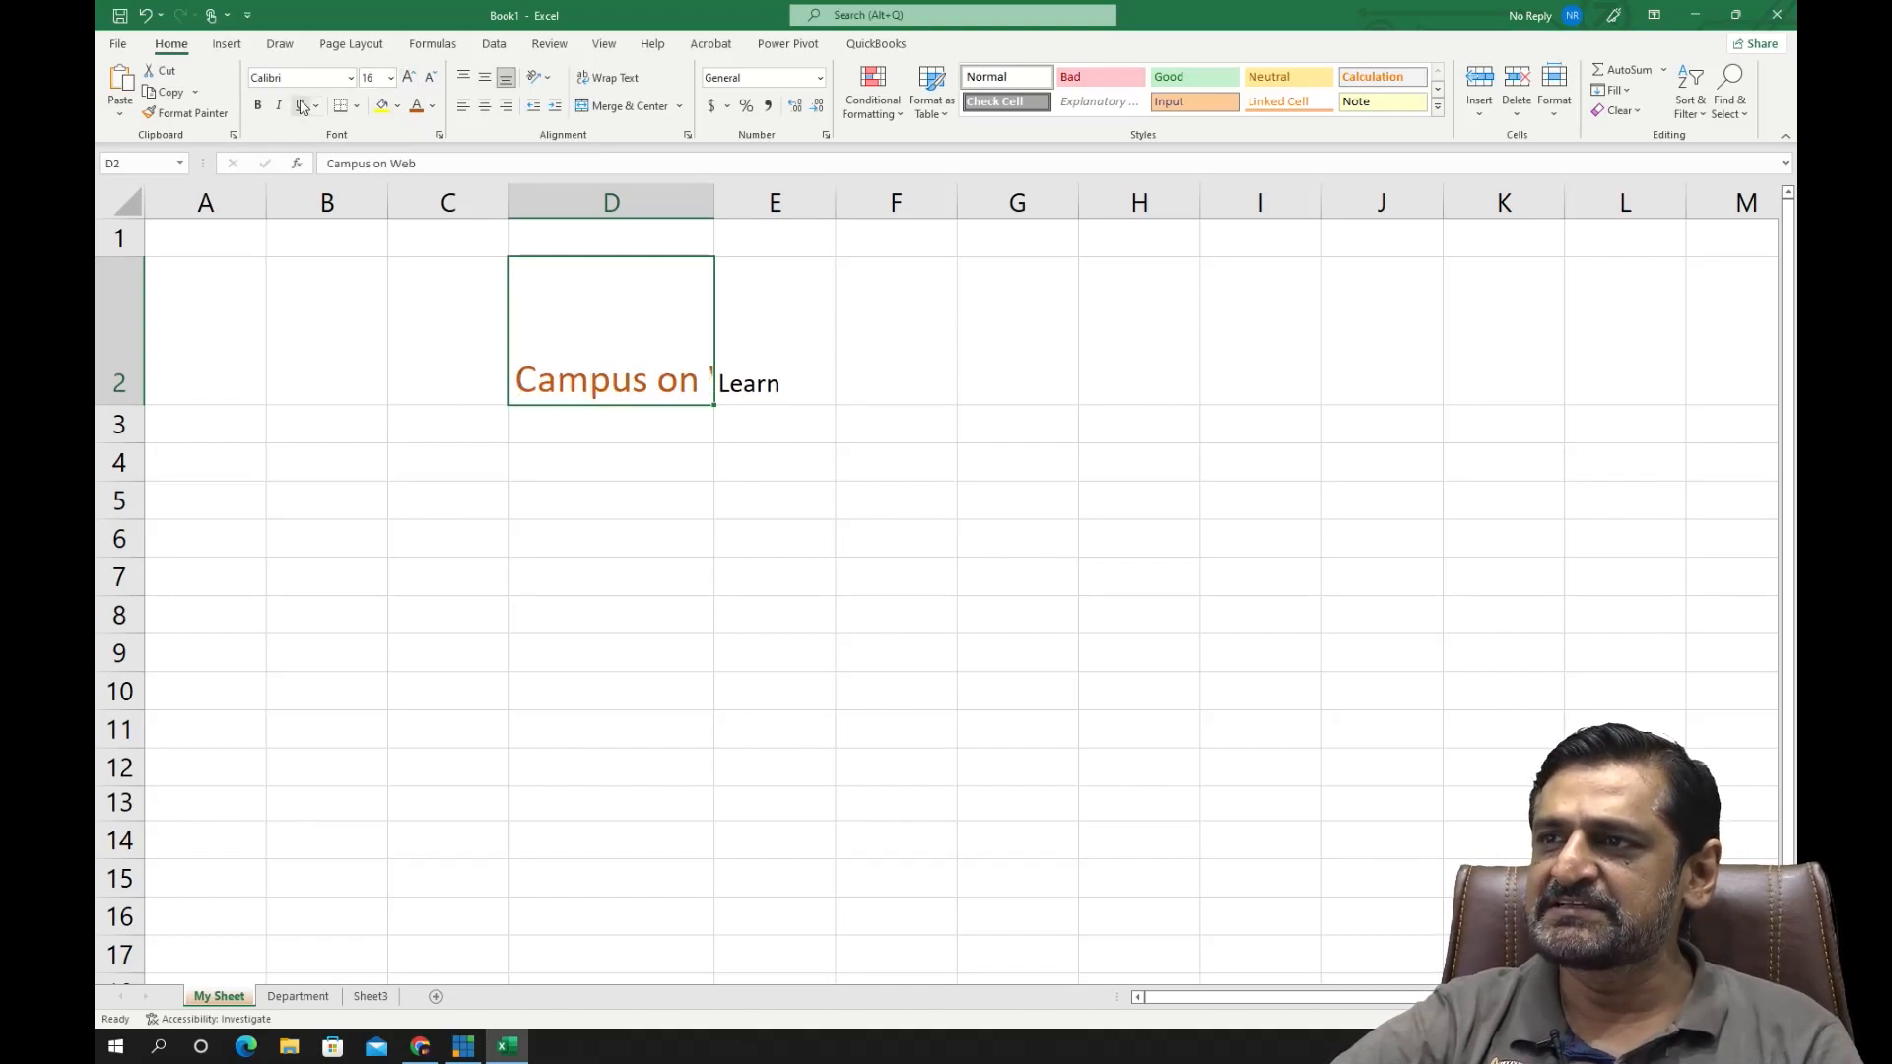
- Try bold, italic and underline on the text in D2, keep only bold, and AutoFit column D to it
left_click(258, 105)
left_click(281, 106)
left_click(301, 106)
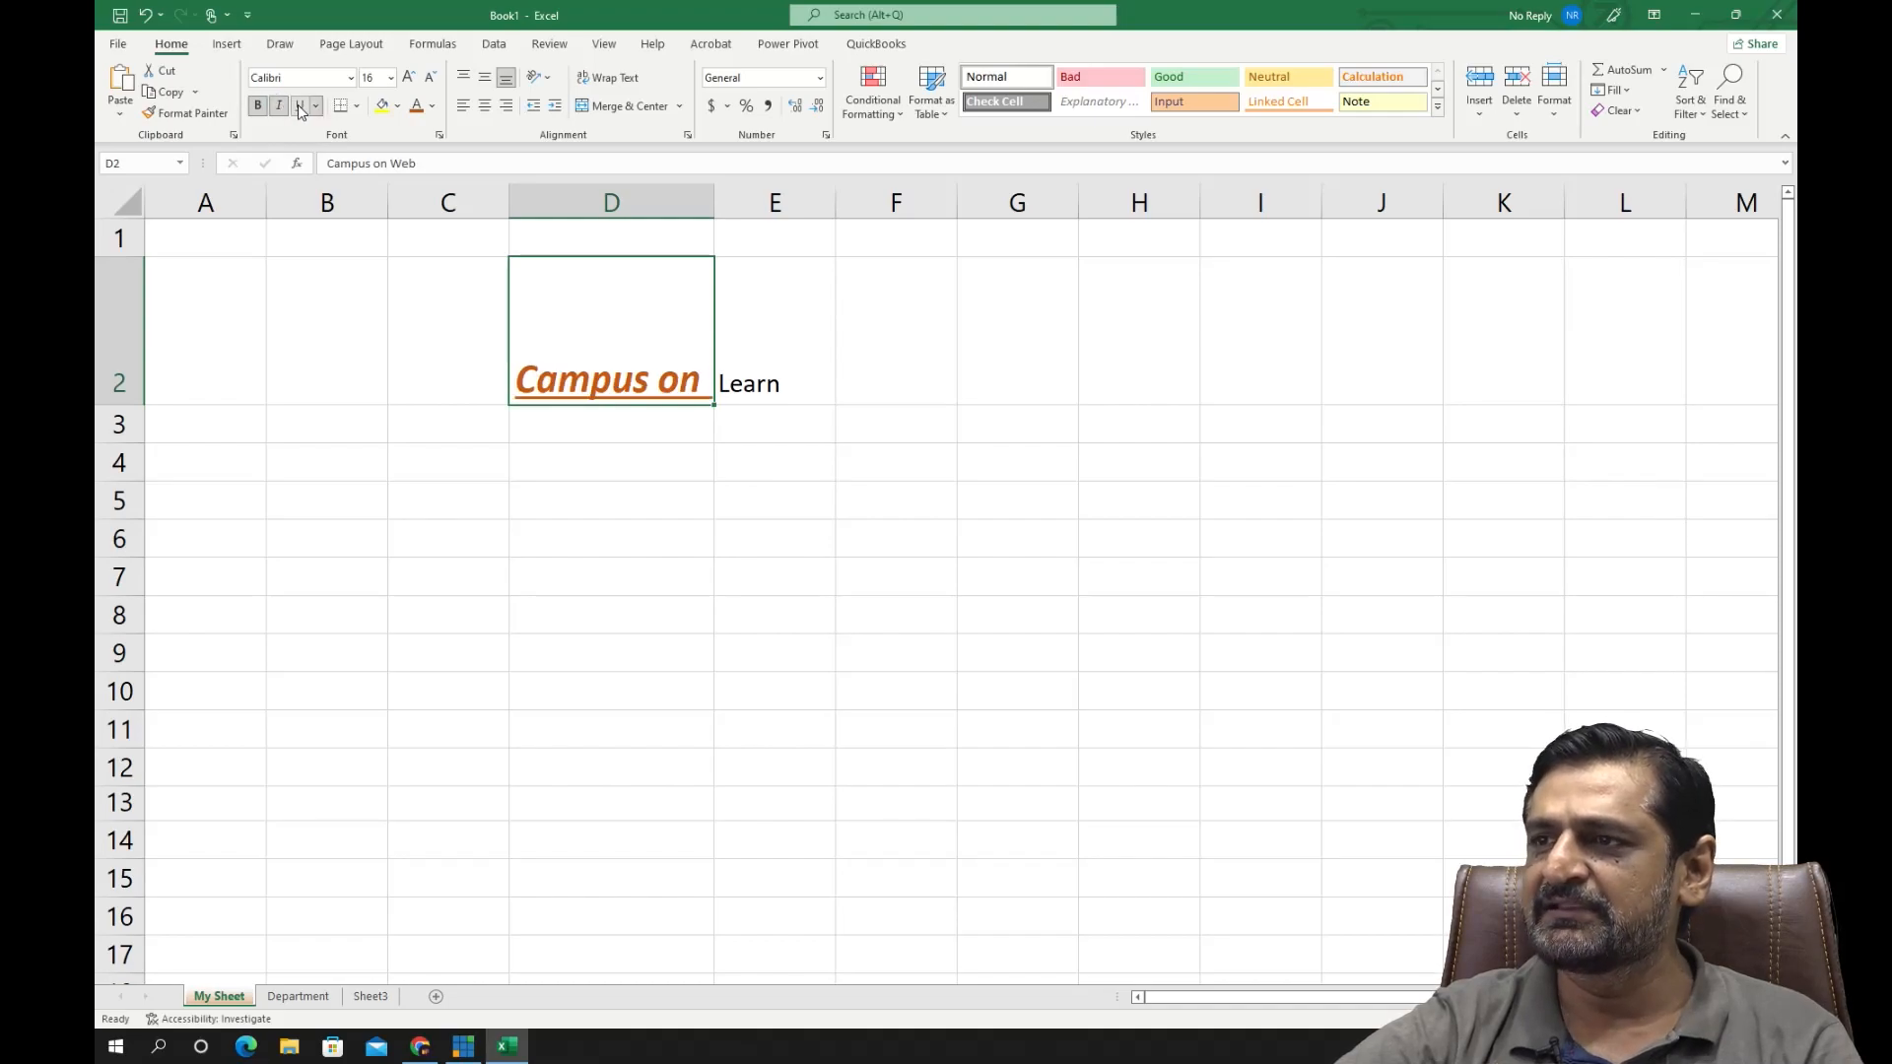
left_click(301, 107)
left_click(278, 107)
left_click(258, 106)
left_click(258, 106)
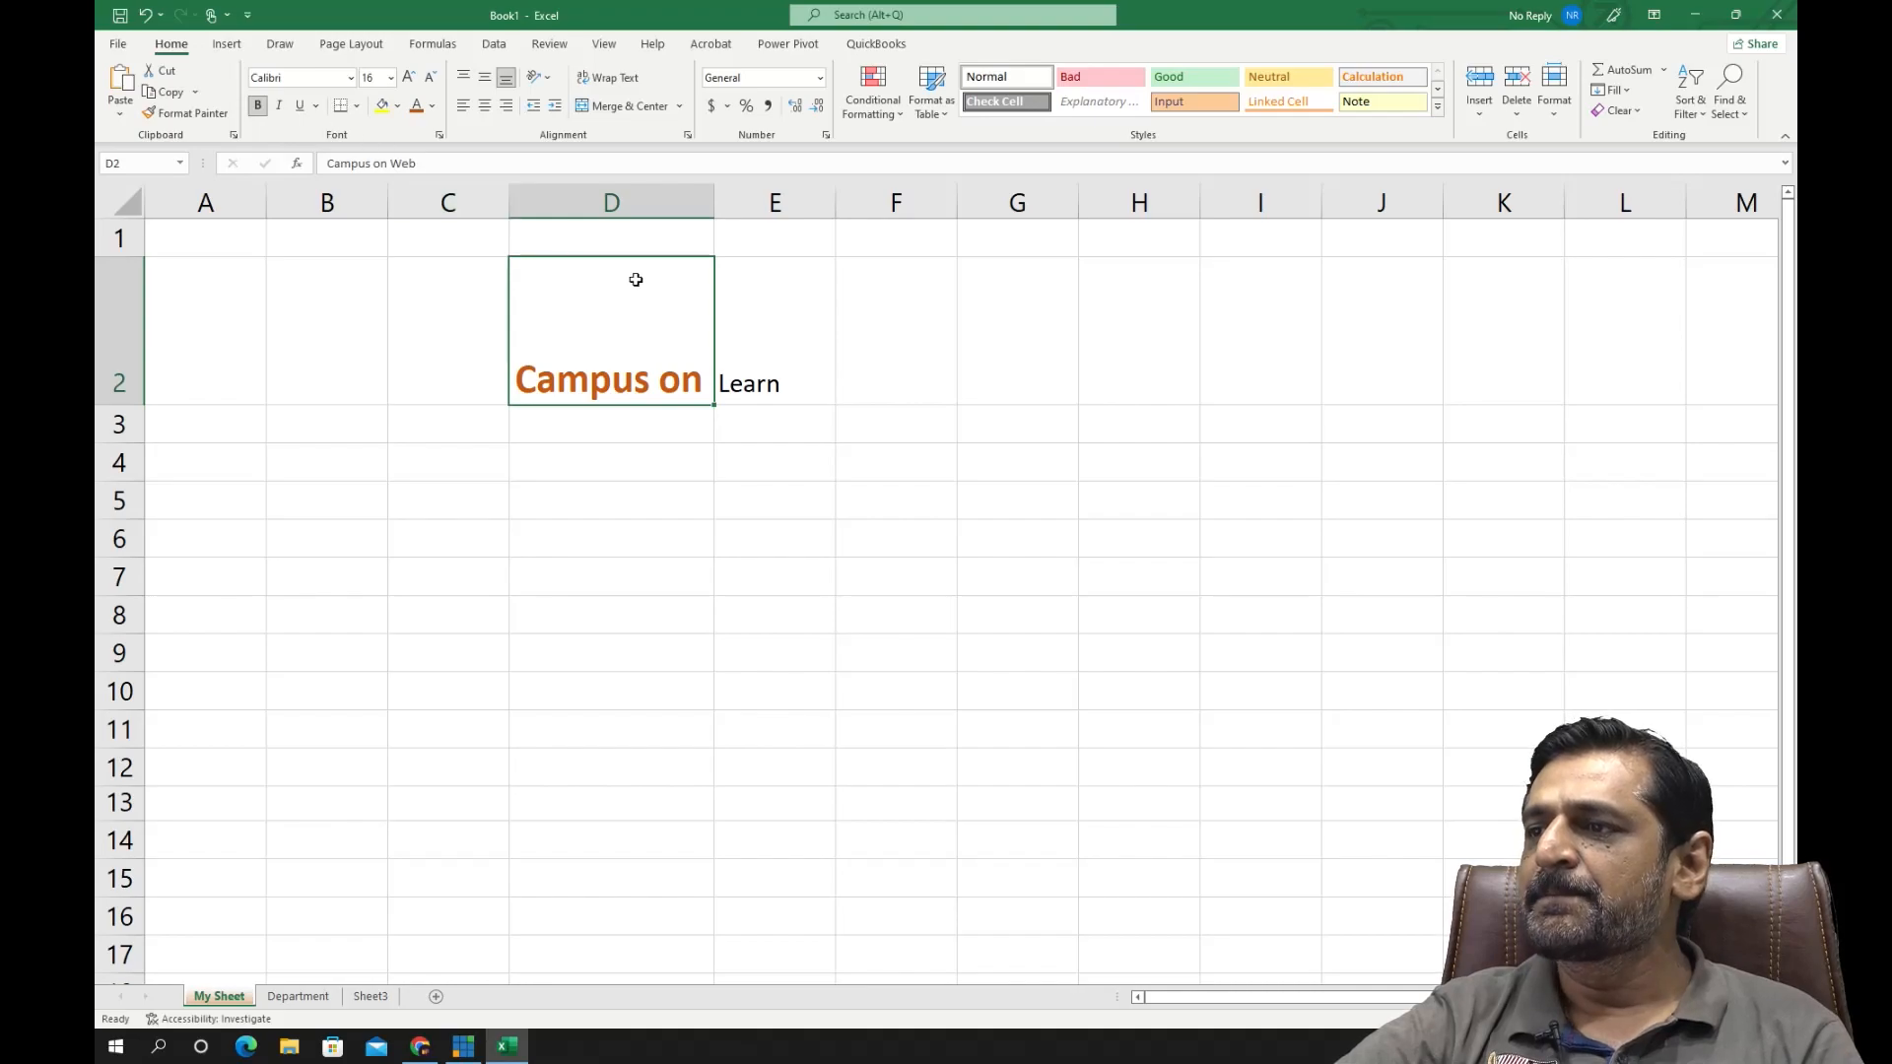
double_click(713, 202)
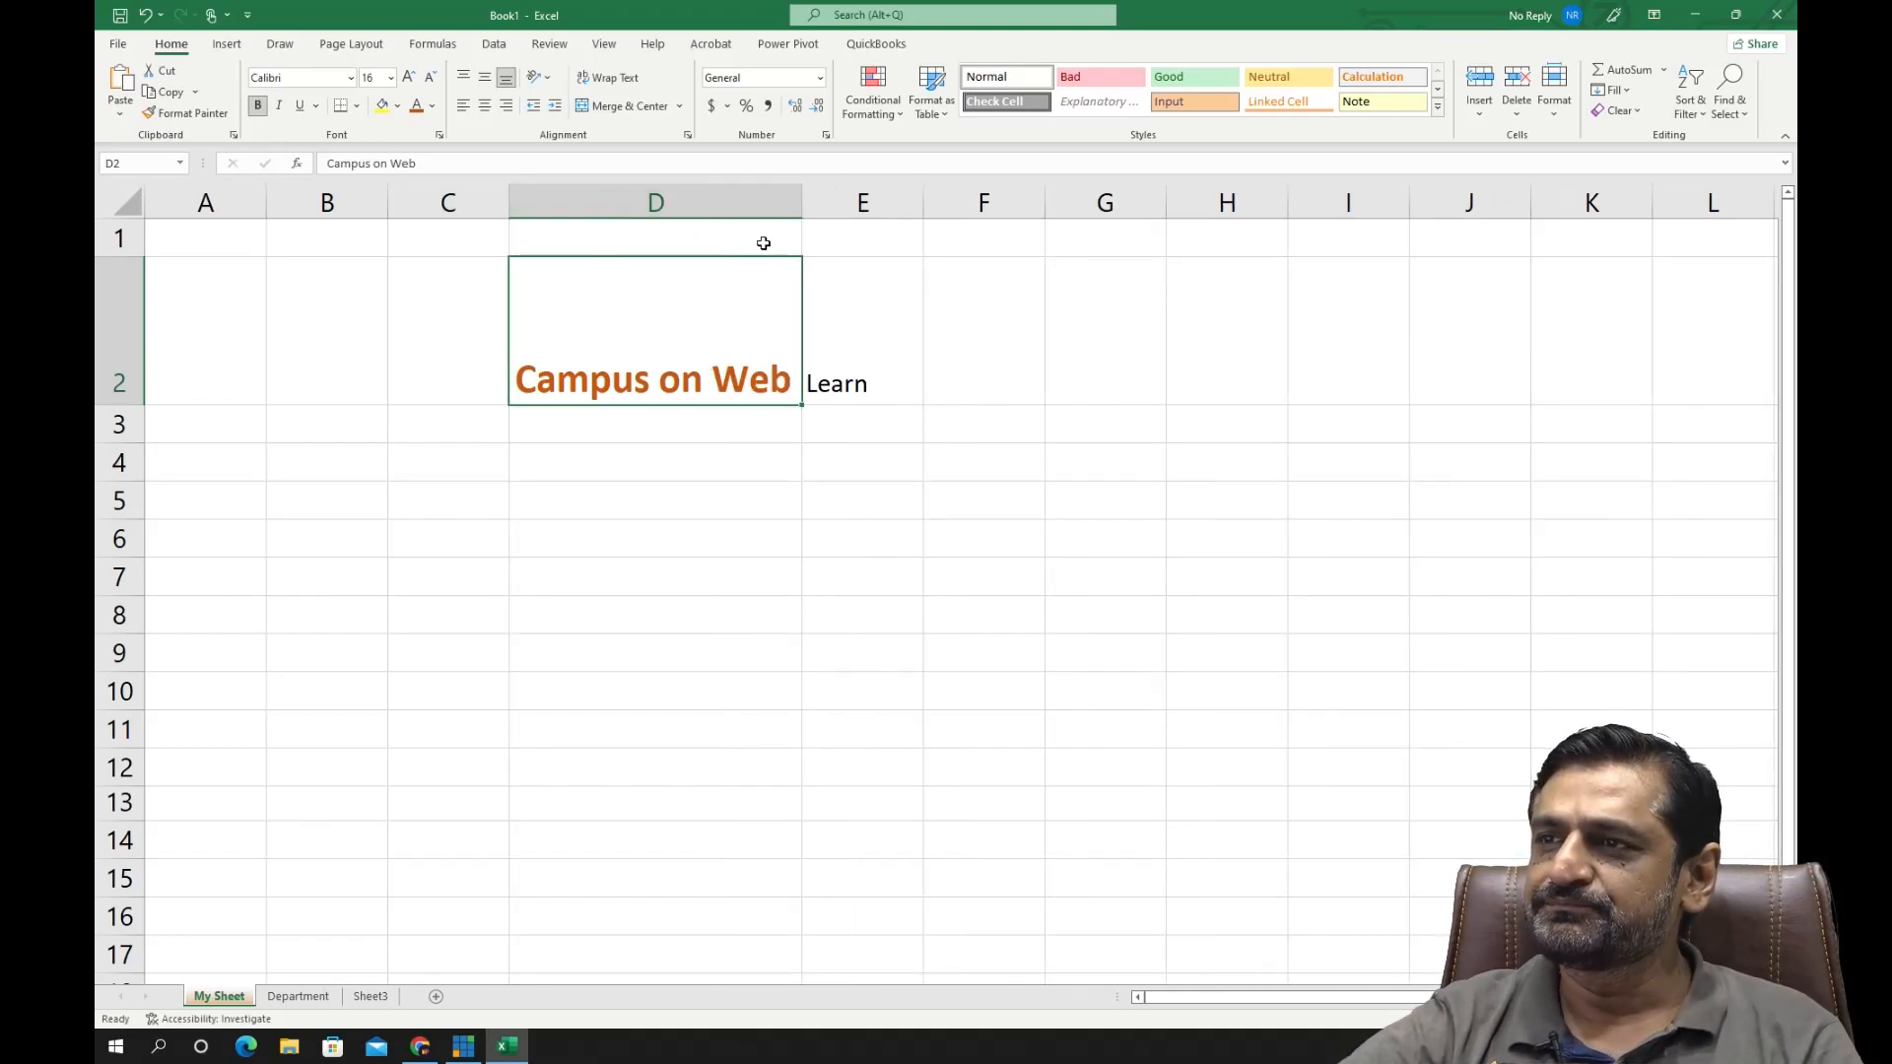
- Change the font of cell D2 to Arial Black at size 12
left_click(350, 77)
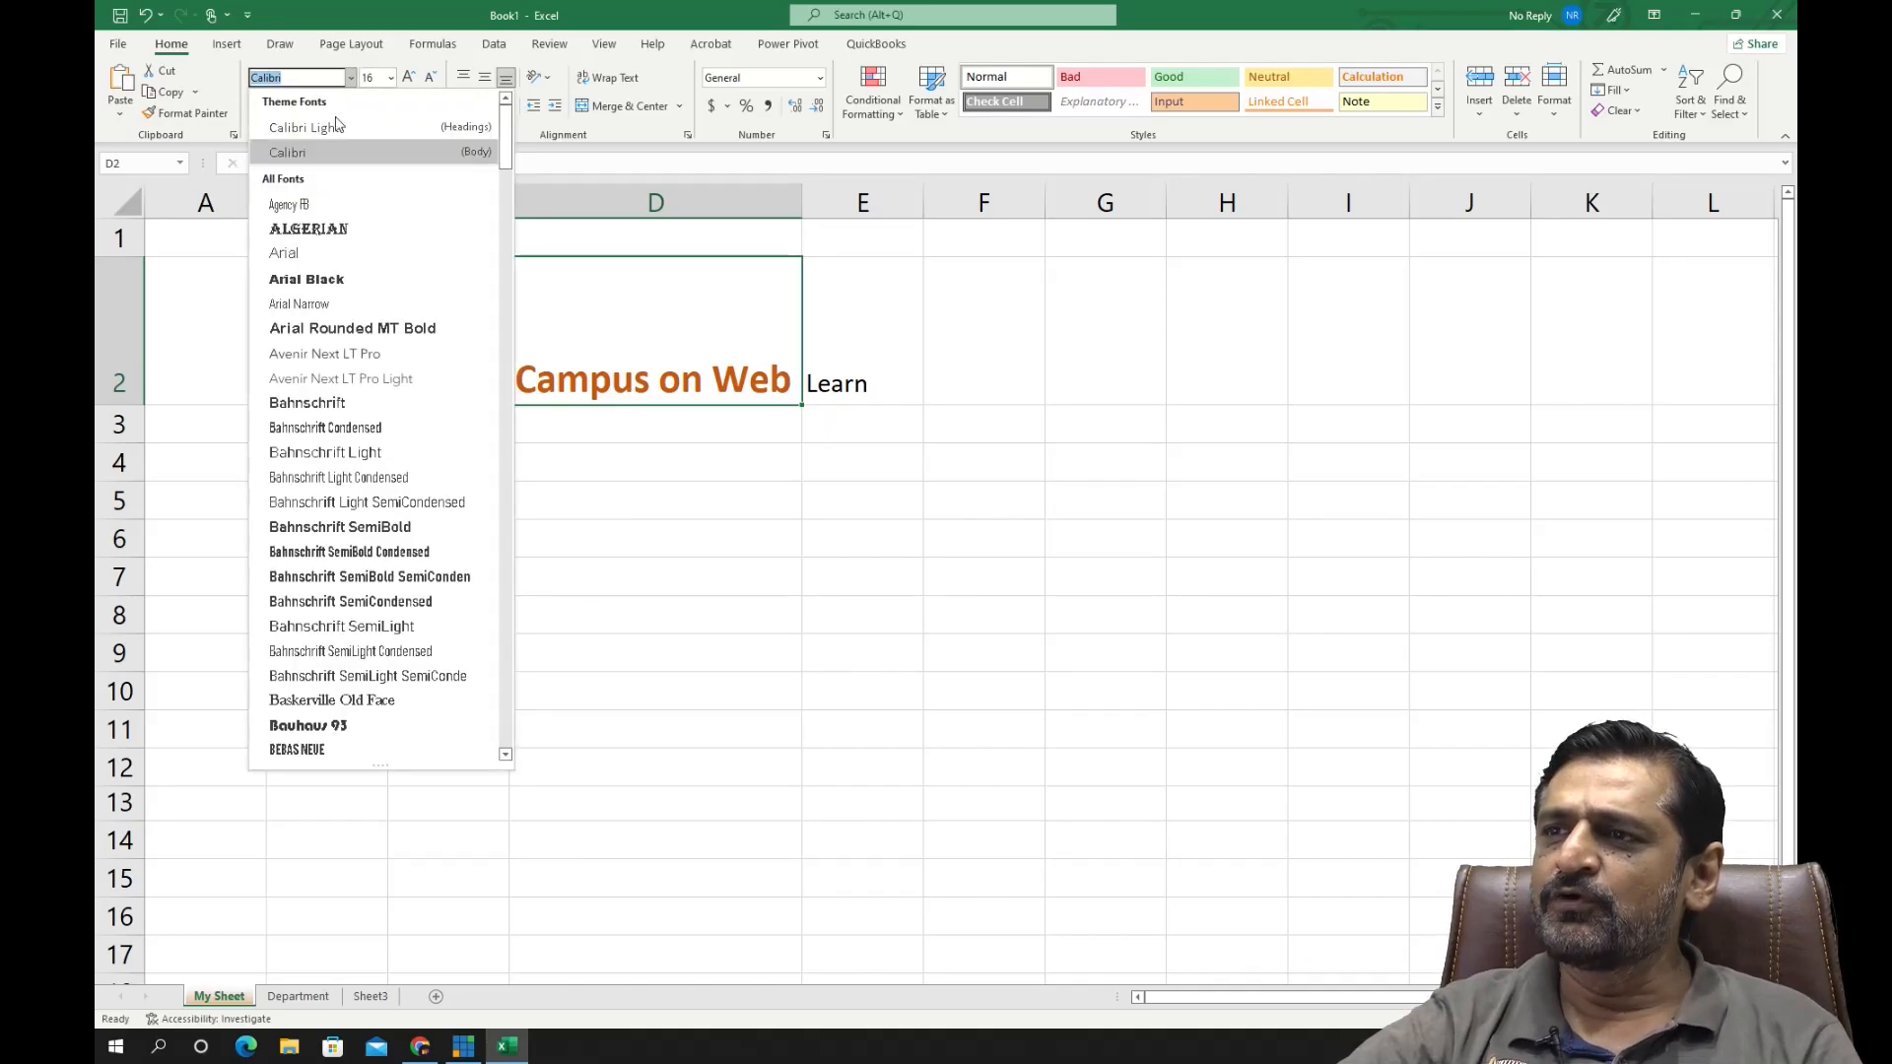
left_click(327, 280)
left_click(391, 78)
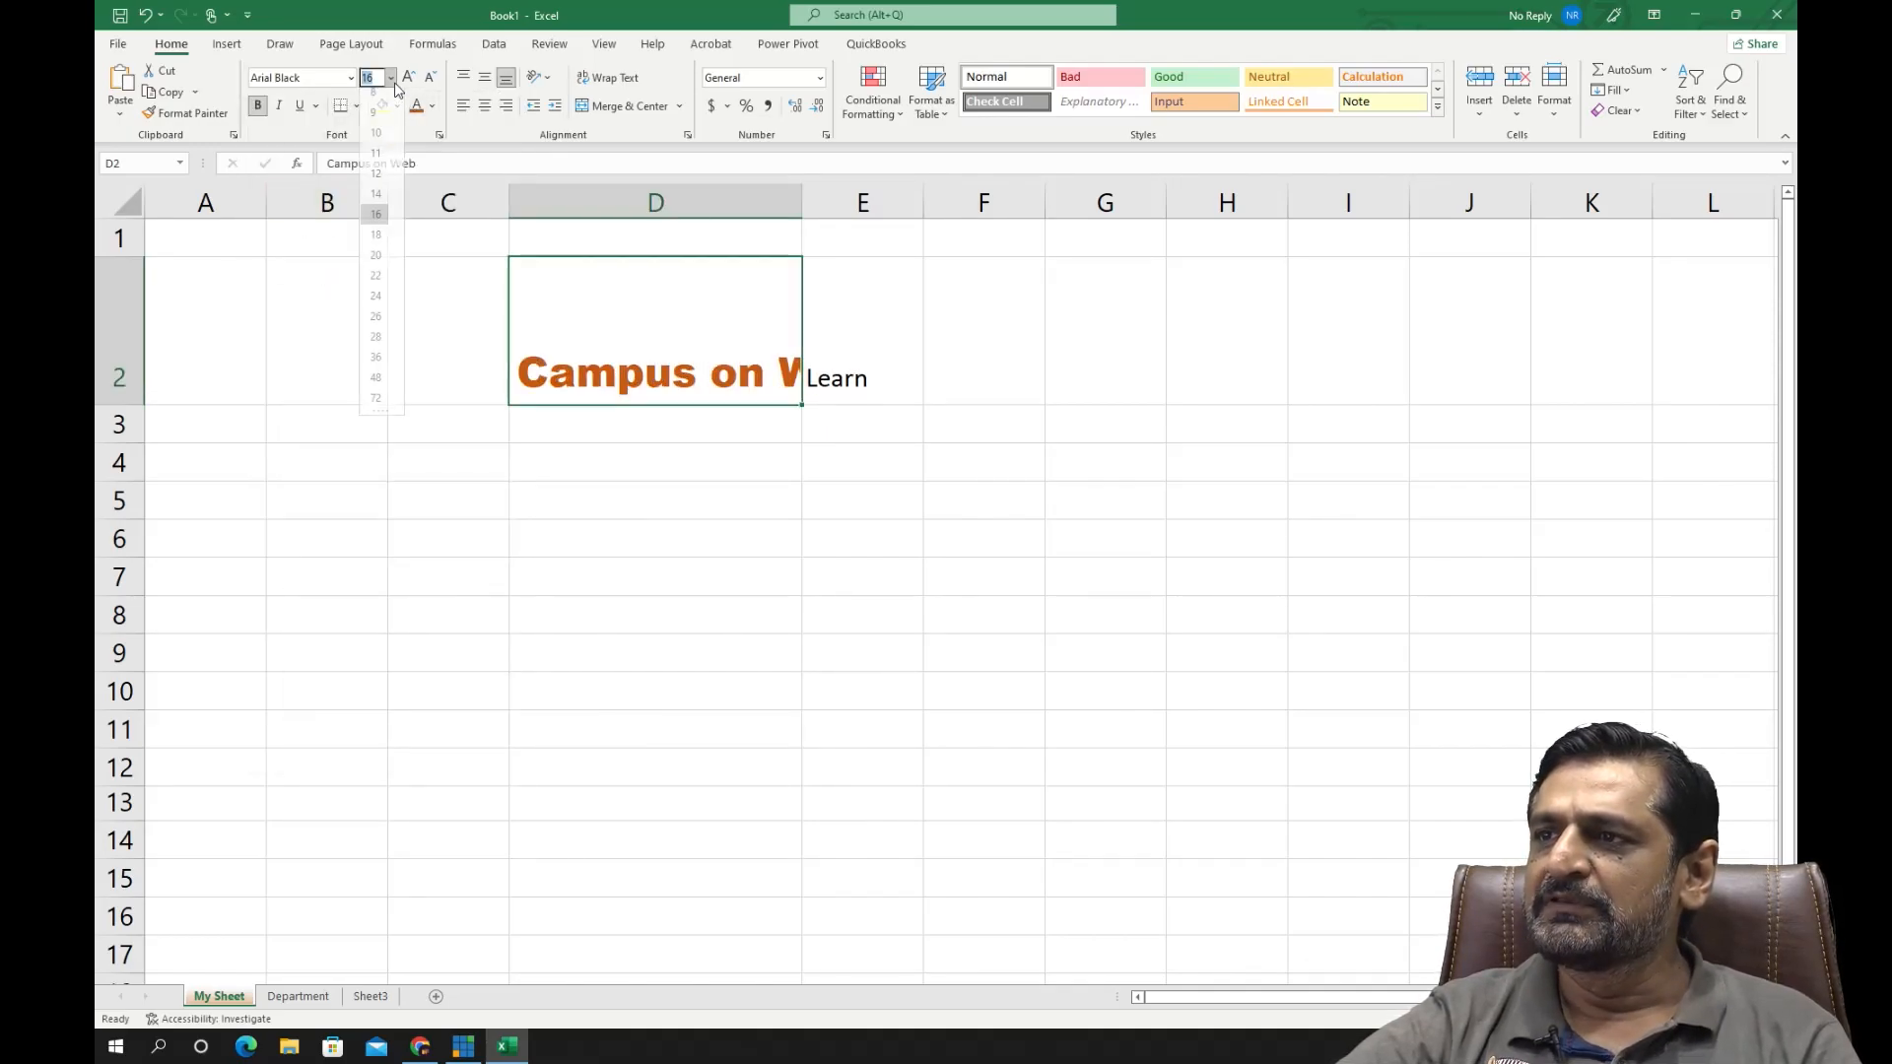
left_click(372, 181)
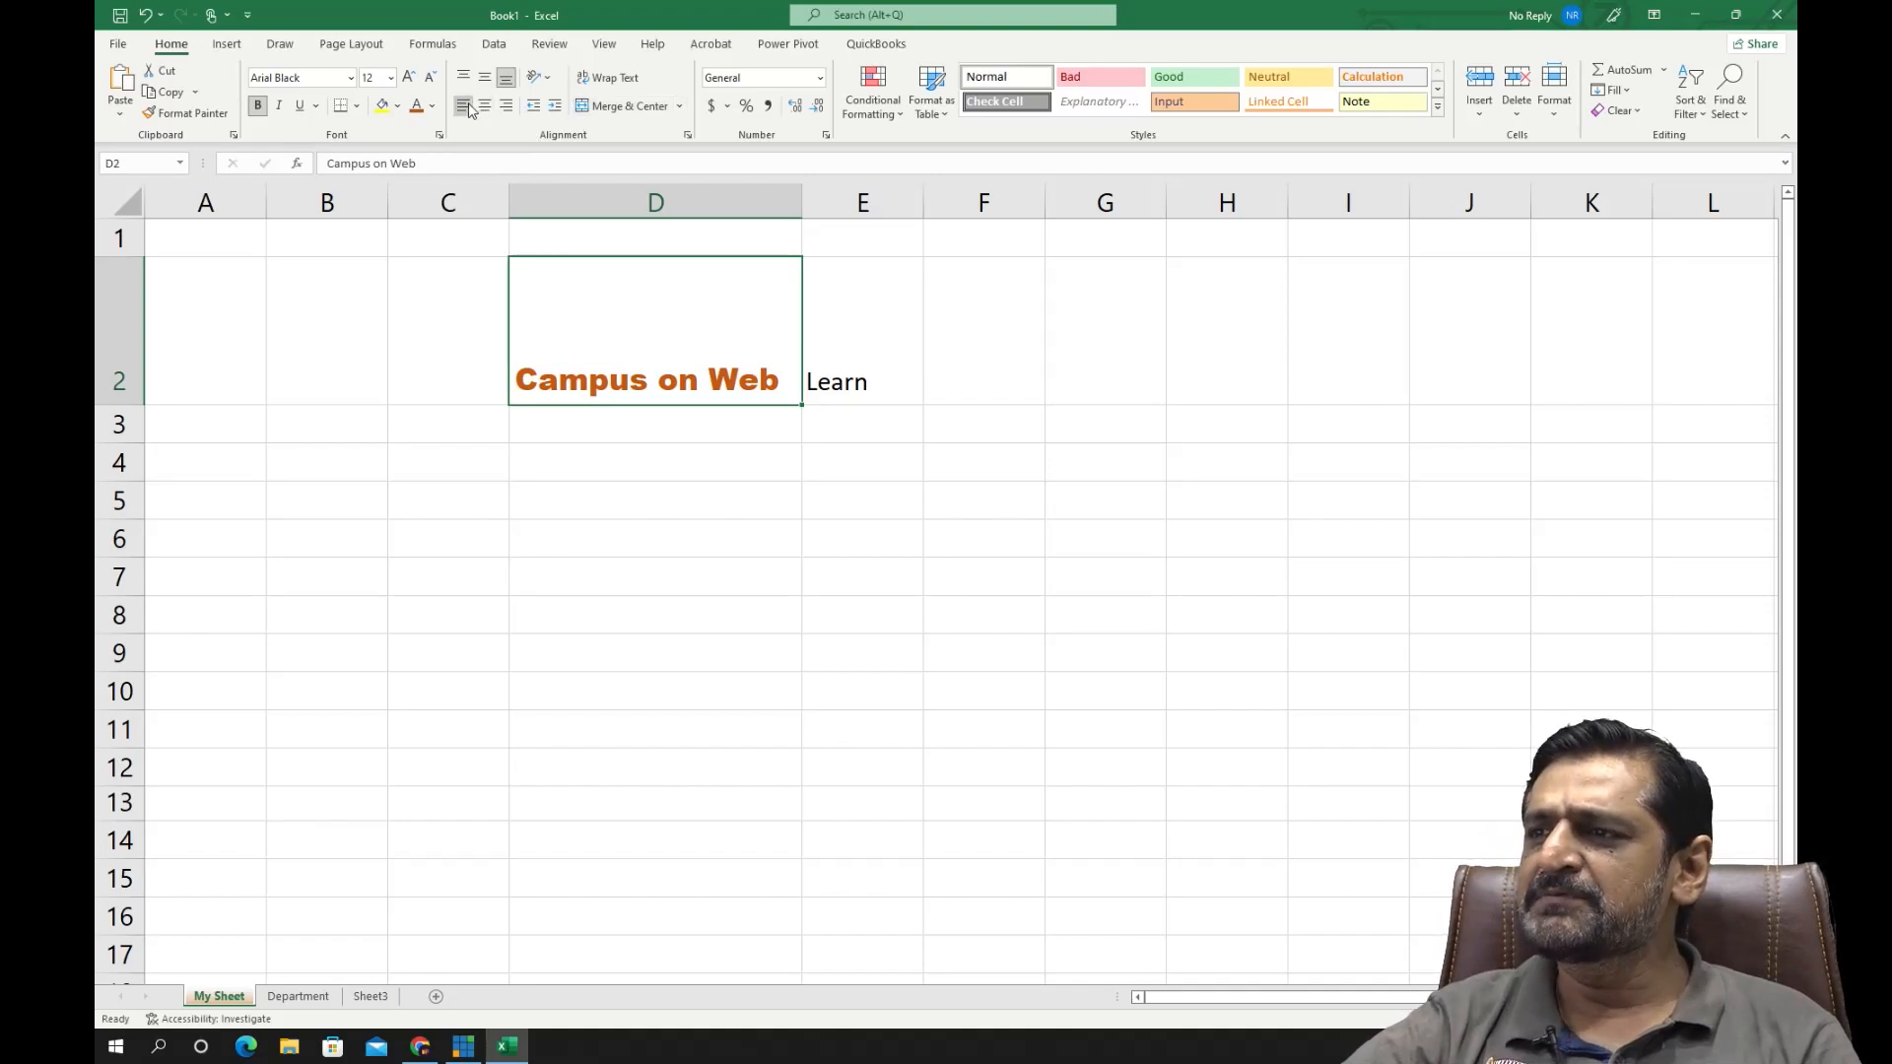
- Widen column D by about a third and try center, right, left, top and middle alignment on D2, ending with left and middle
left_click_drag(802, 197, 907, 197)
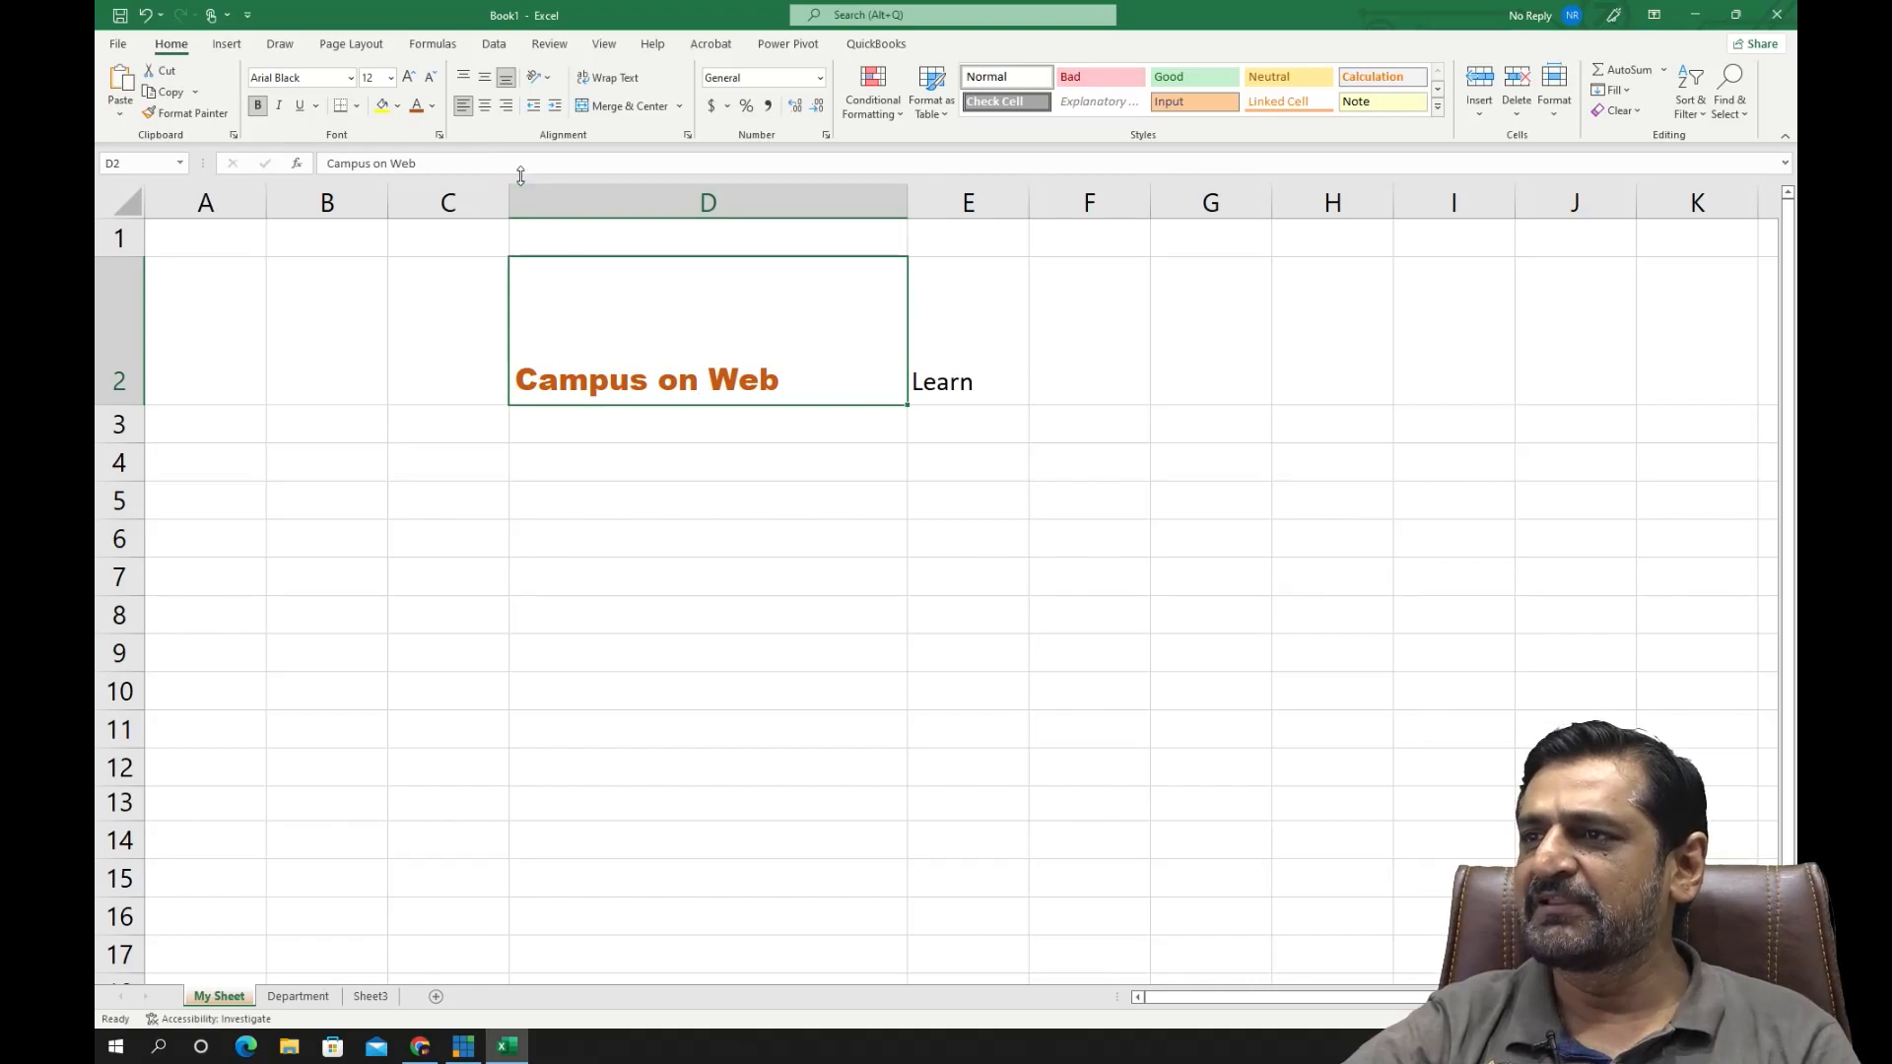
left_click(485, 106)
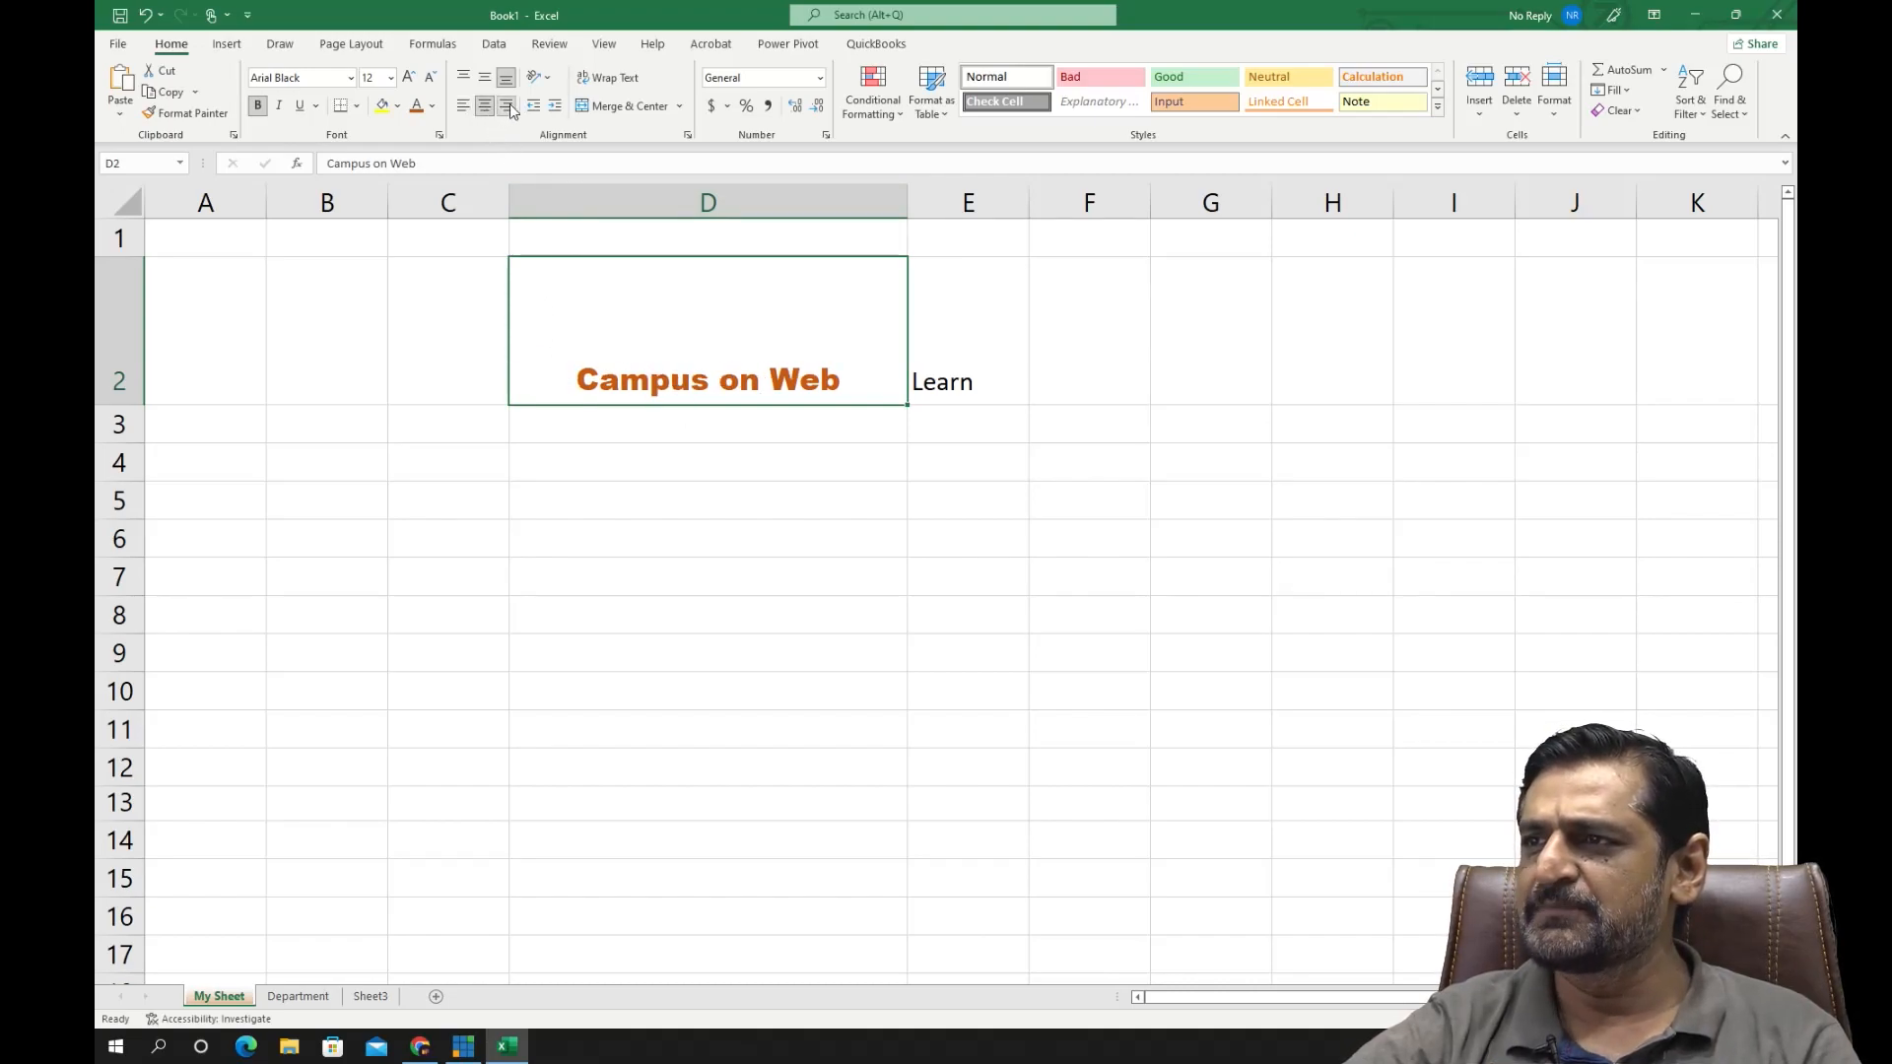
left_click(507, 106)
left_click(463, 105)
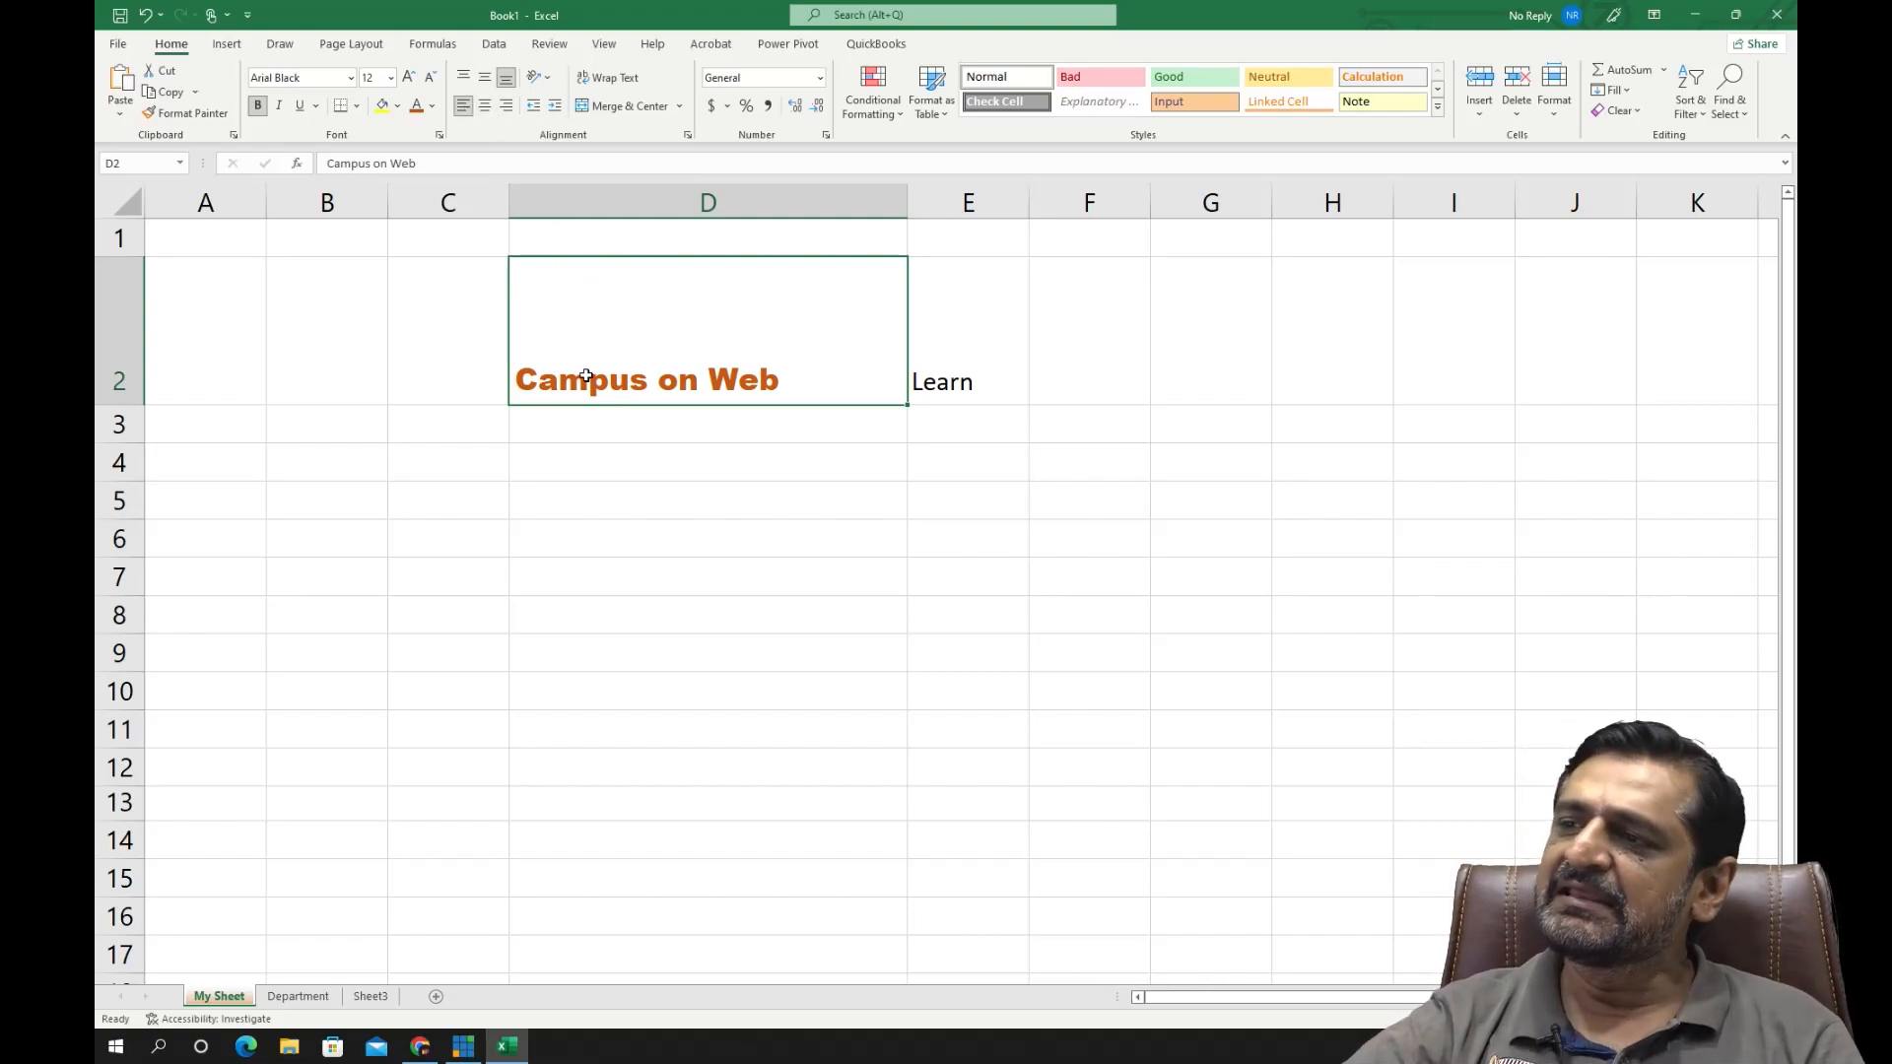
left_click(463, 78)
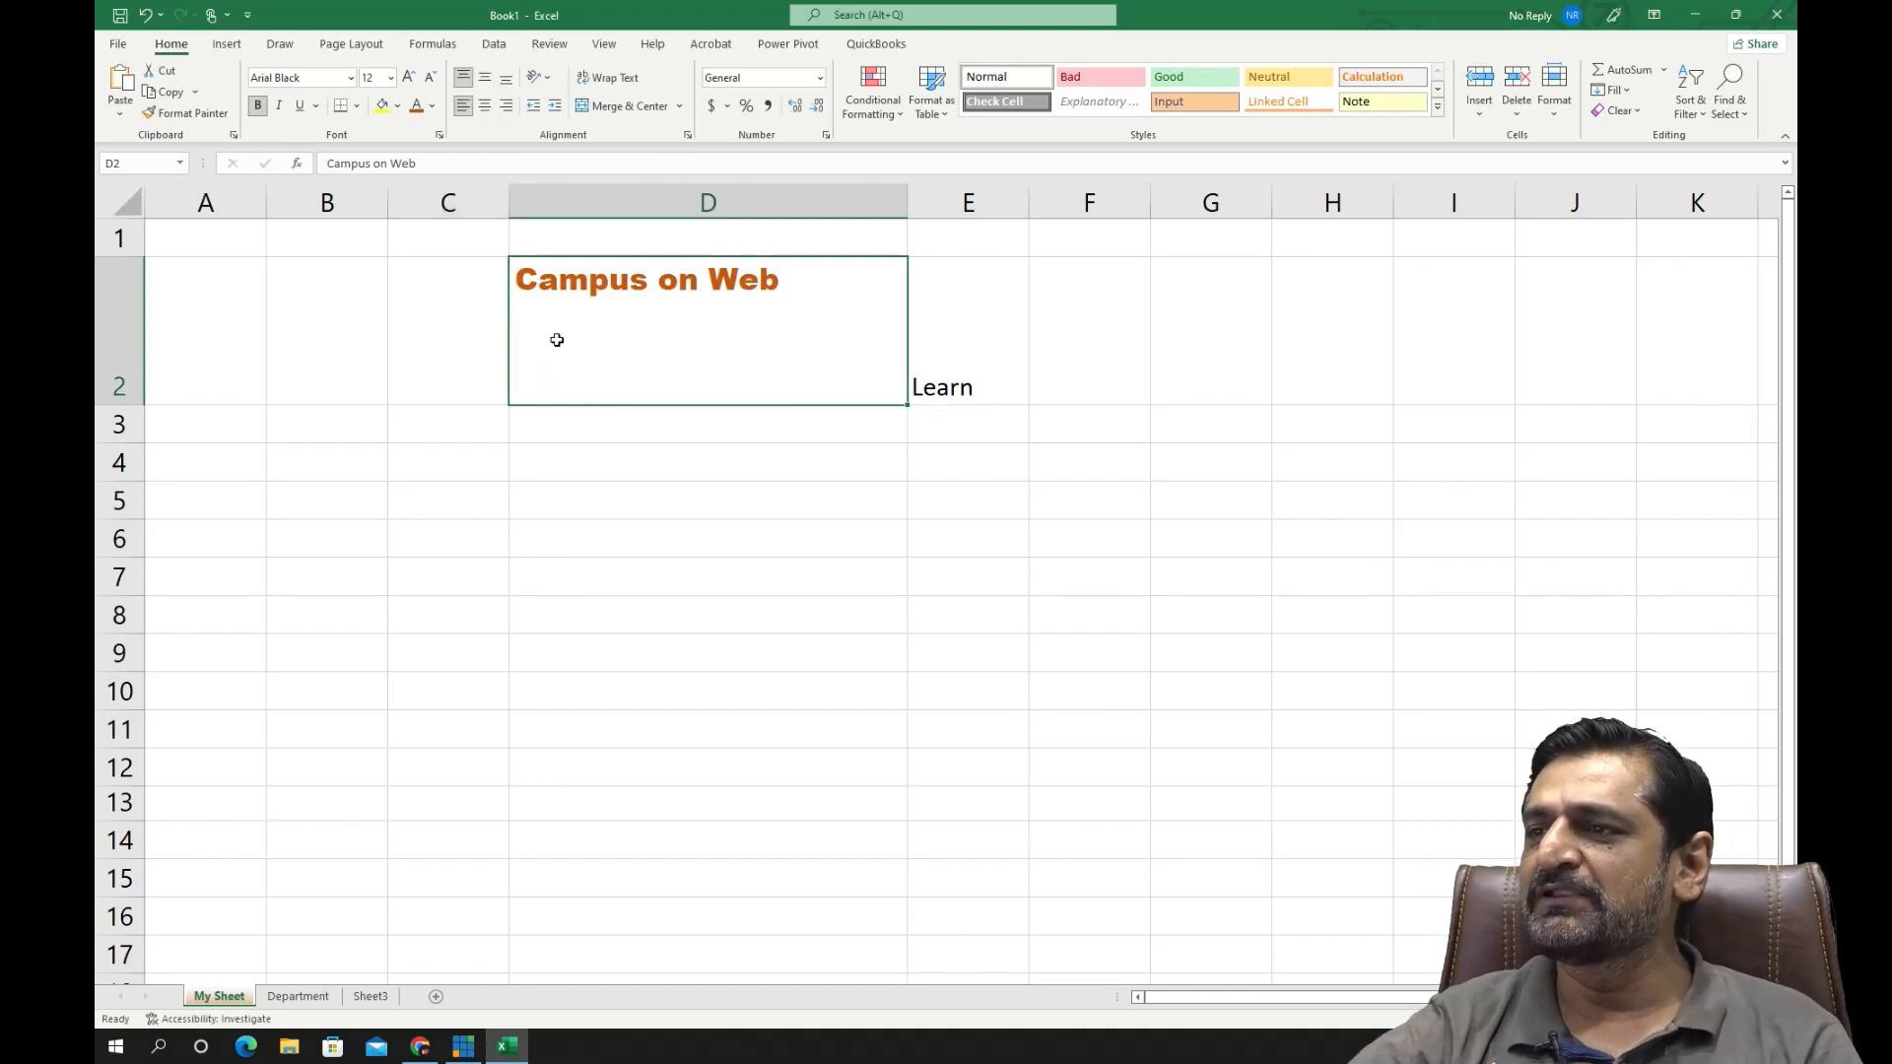
left_click(484, 80)
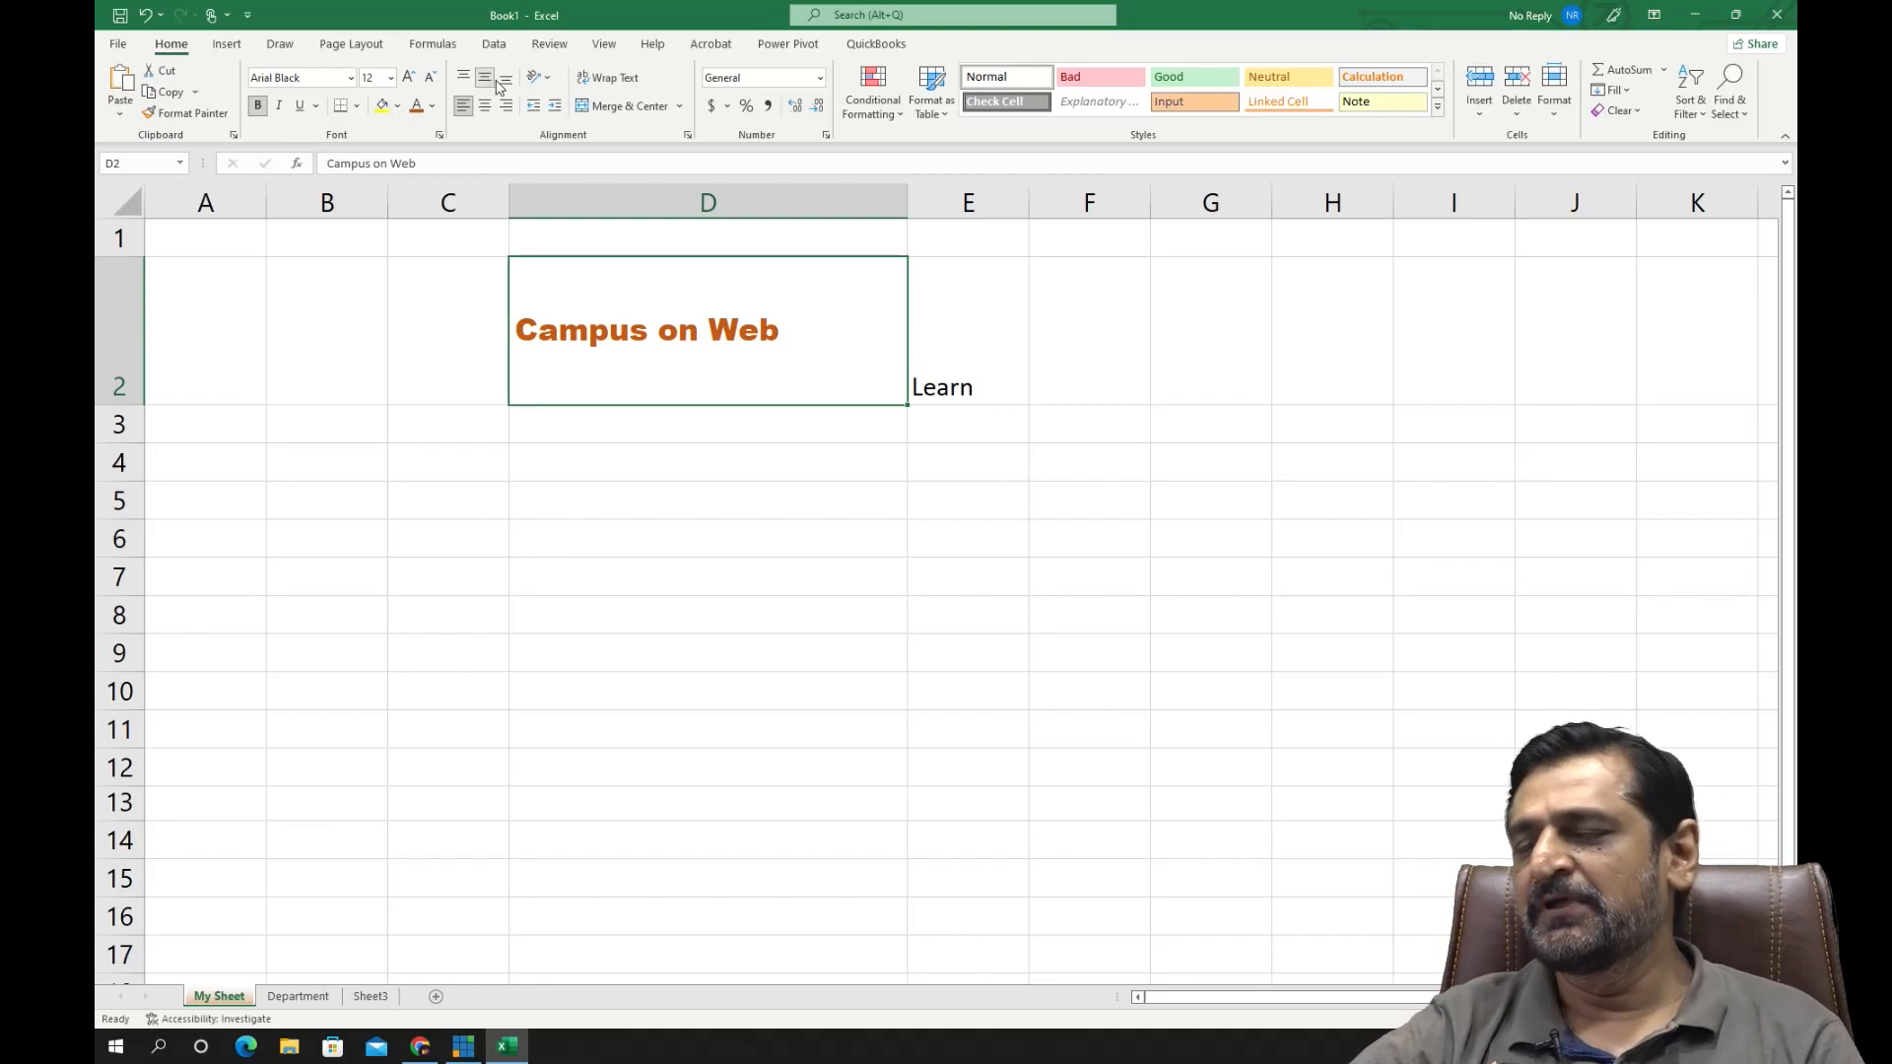
- Try bottom alignment on cell D2, return it to middle alignment, and center its text horizontally
left_click(507, 80)
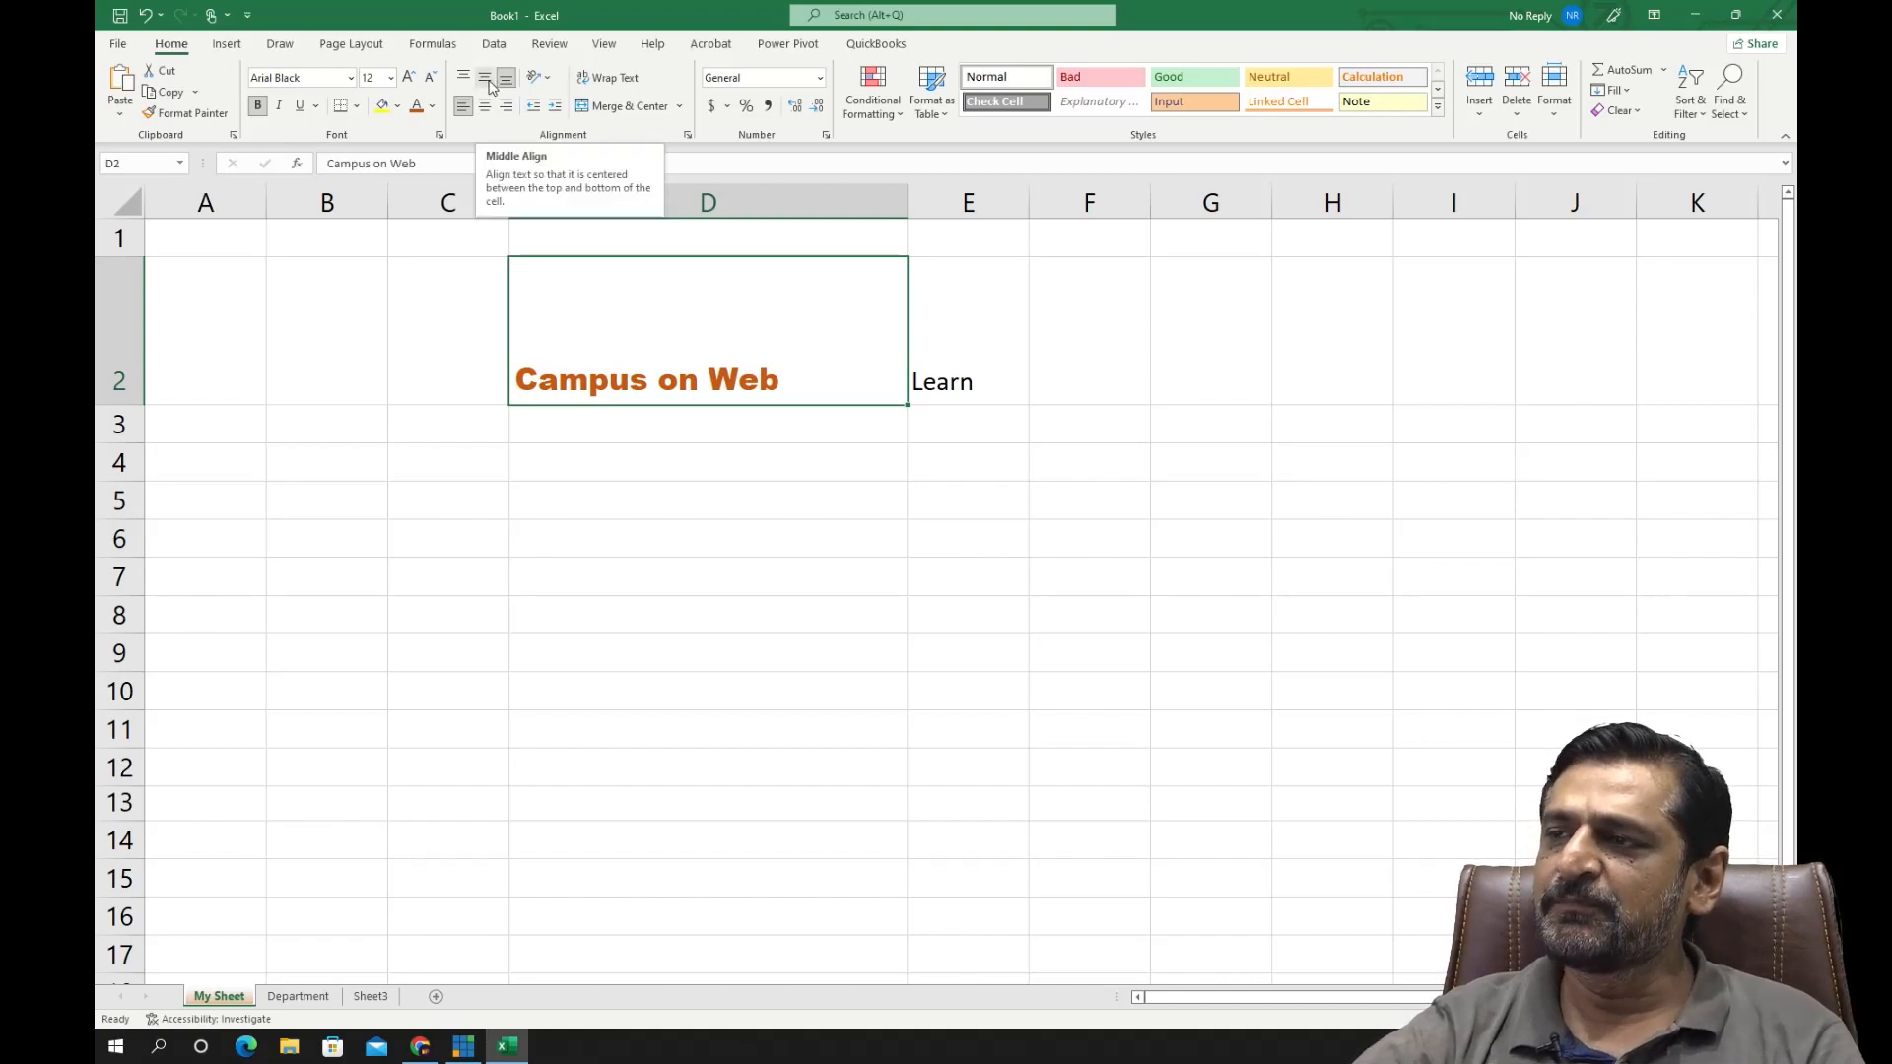
left_click(489, 84)
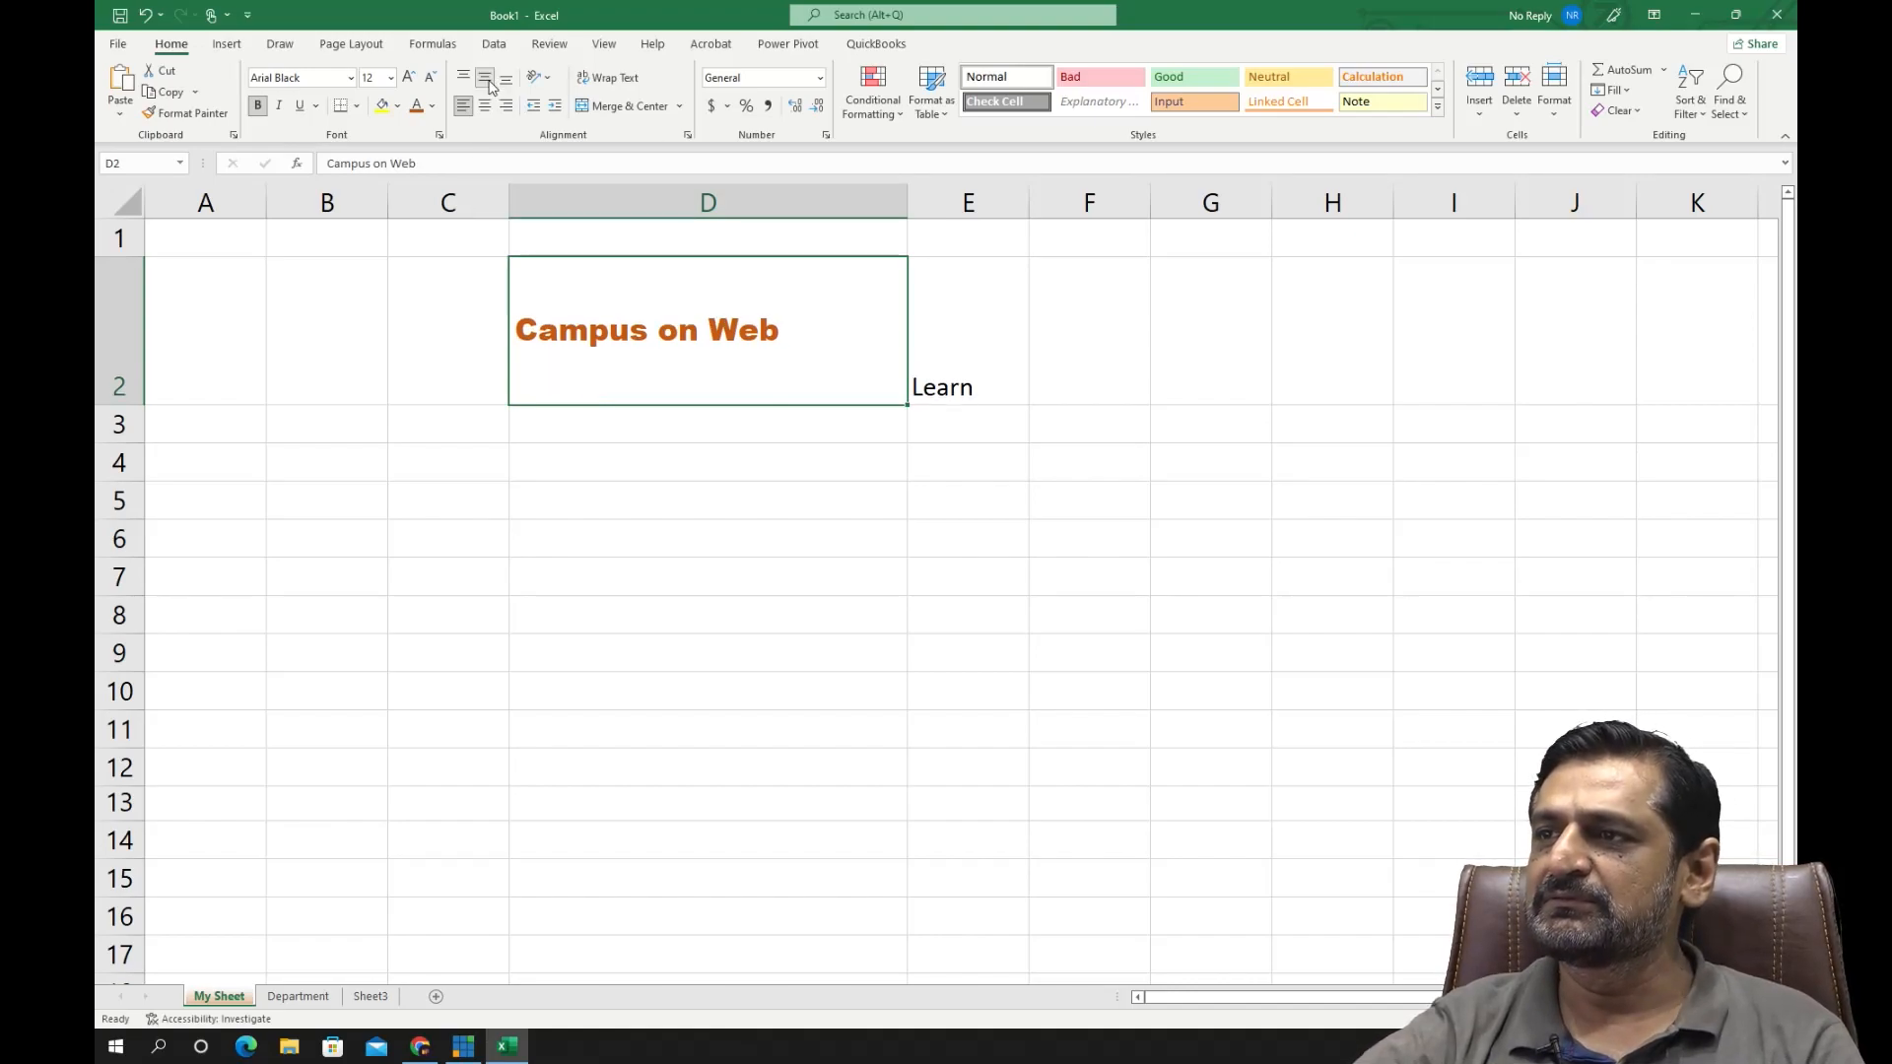
left_click(486, 111)
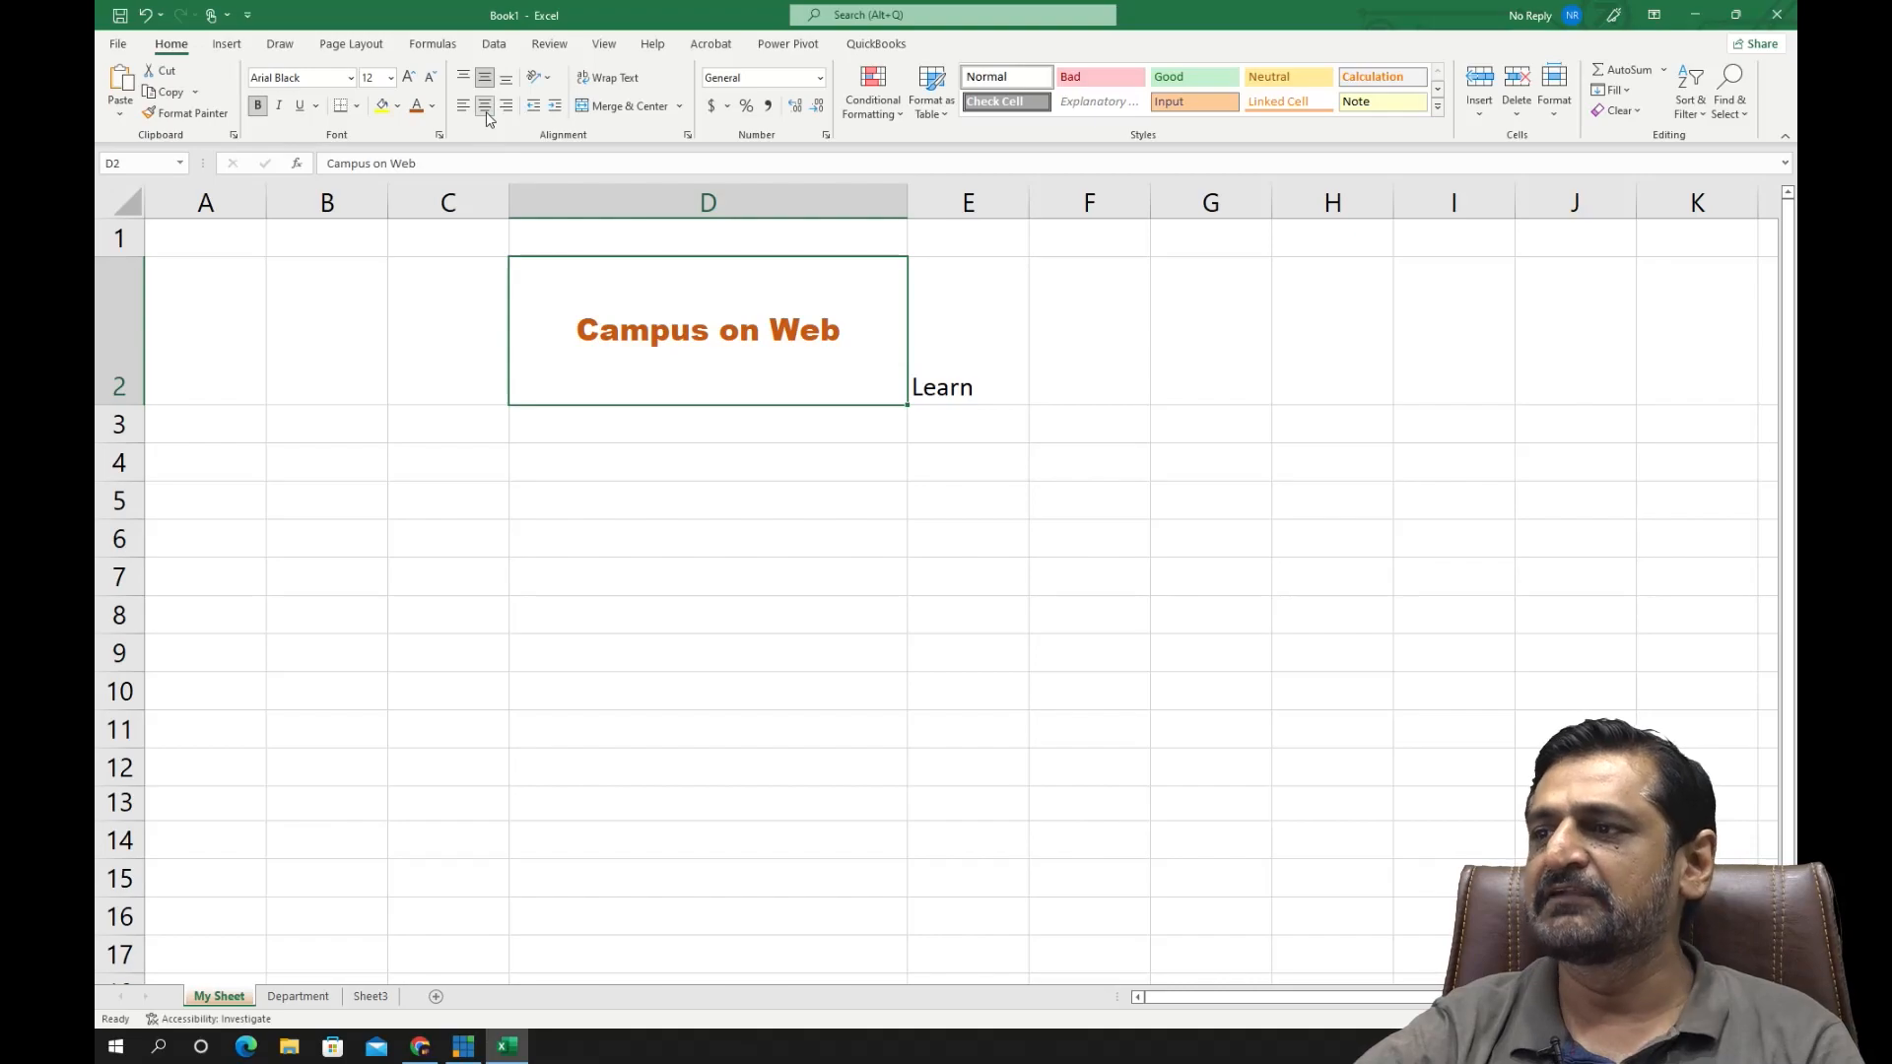
left_click(755, 483)
left_click(700, 362)
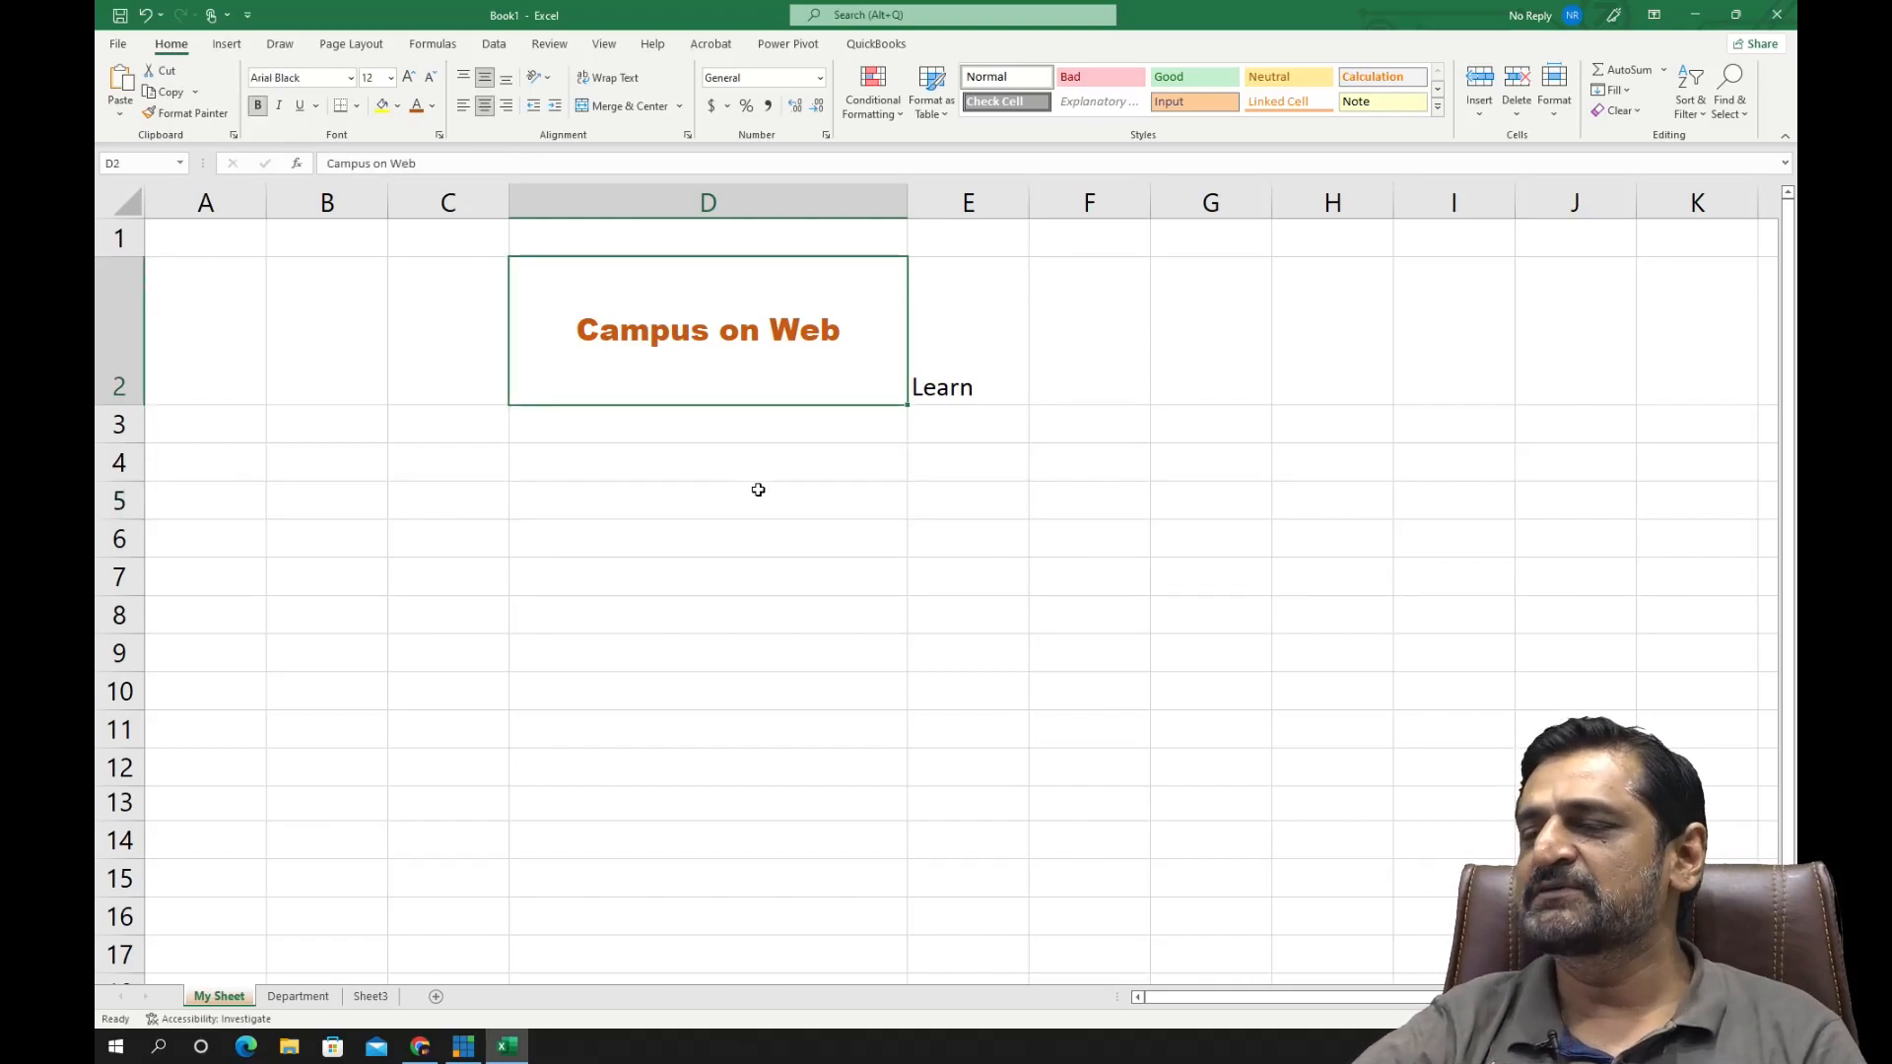
- Fill cell D2 with the standard yellow color
left_click(397, 106)
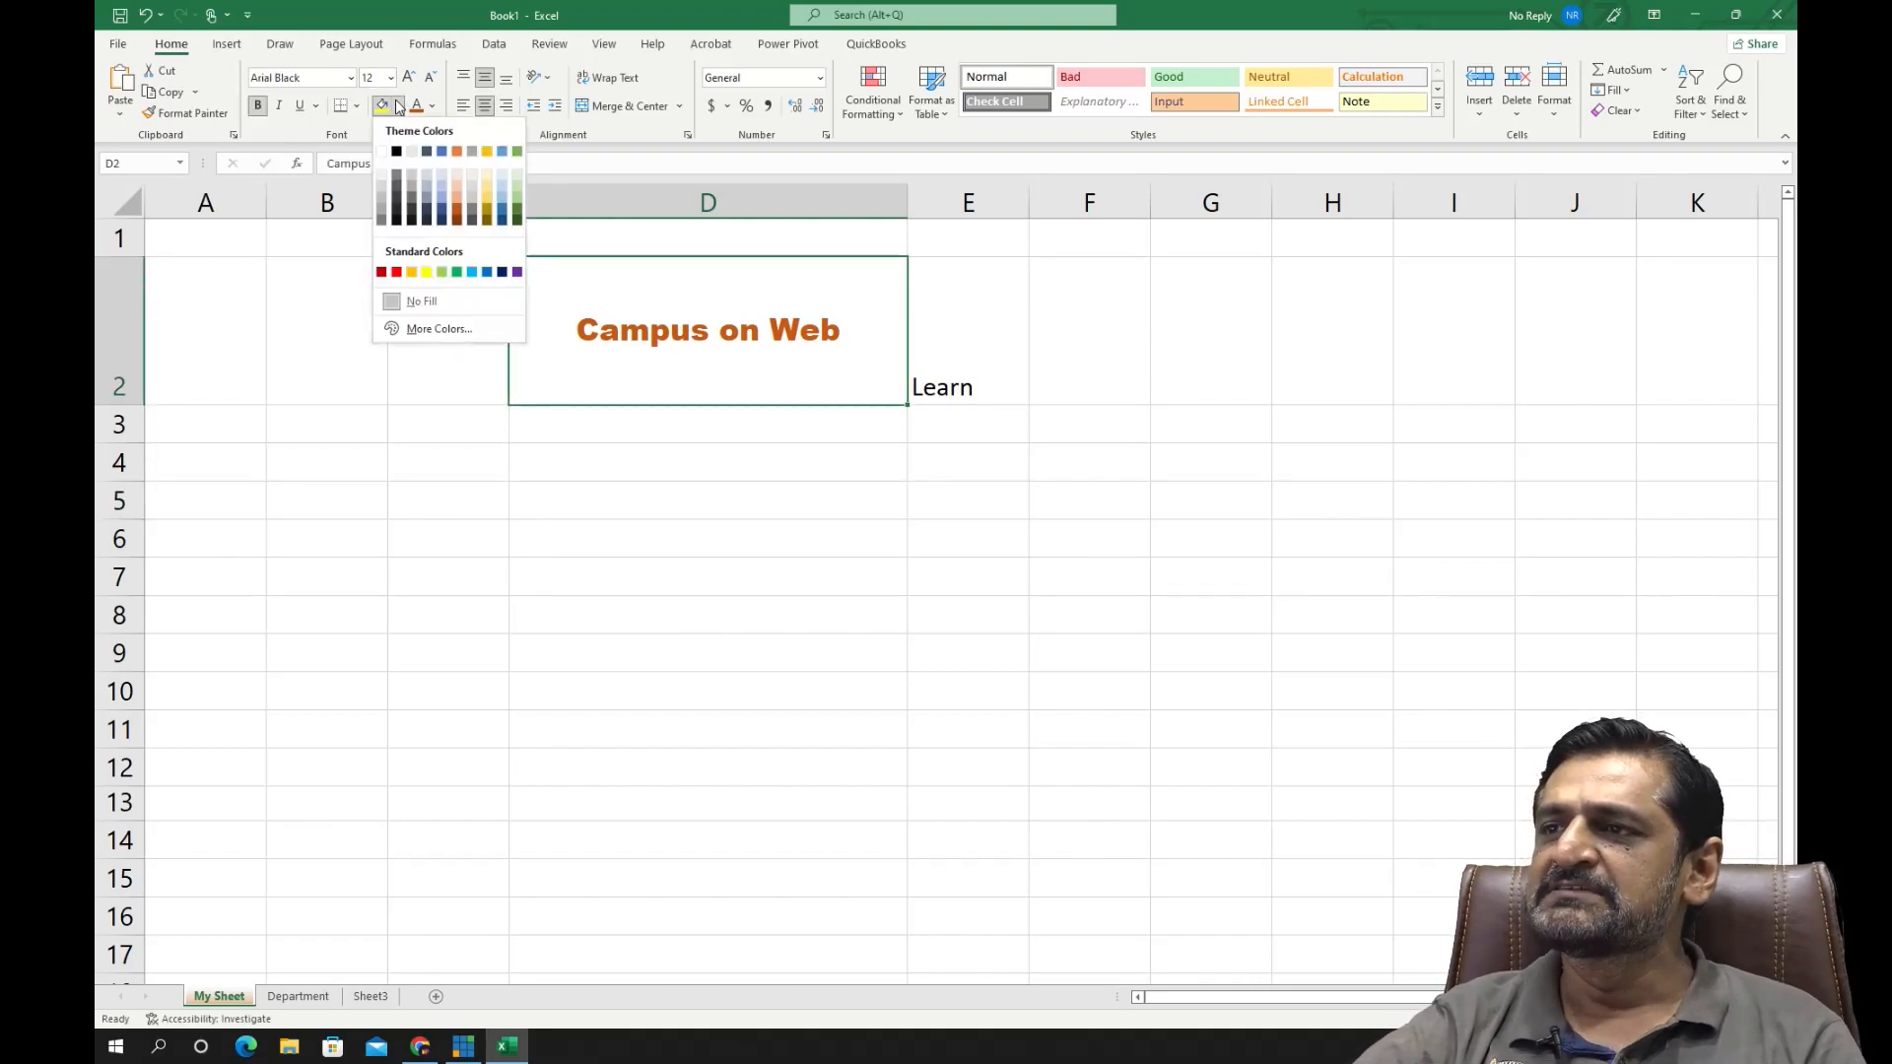
left_click(427, 271)
left_click(641, 448)
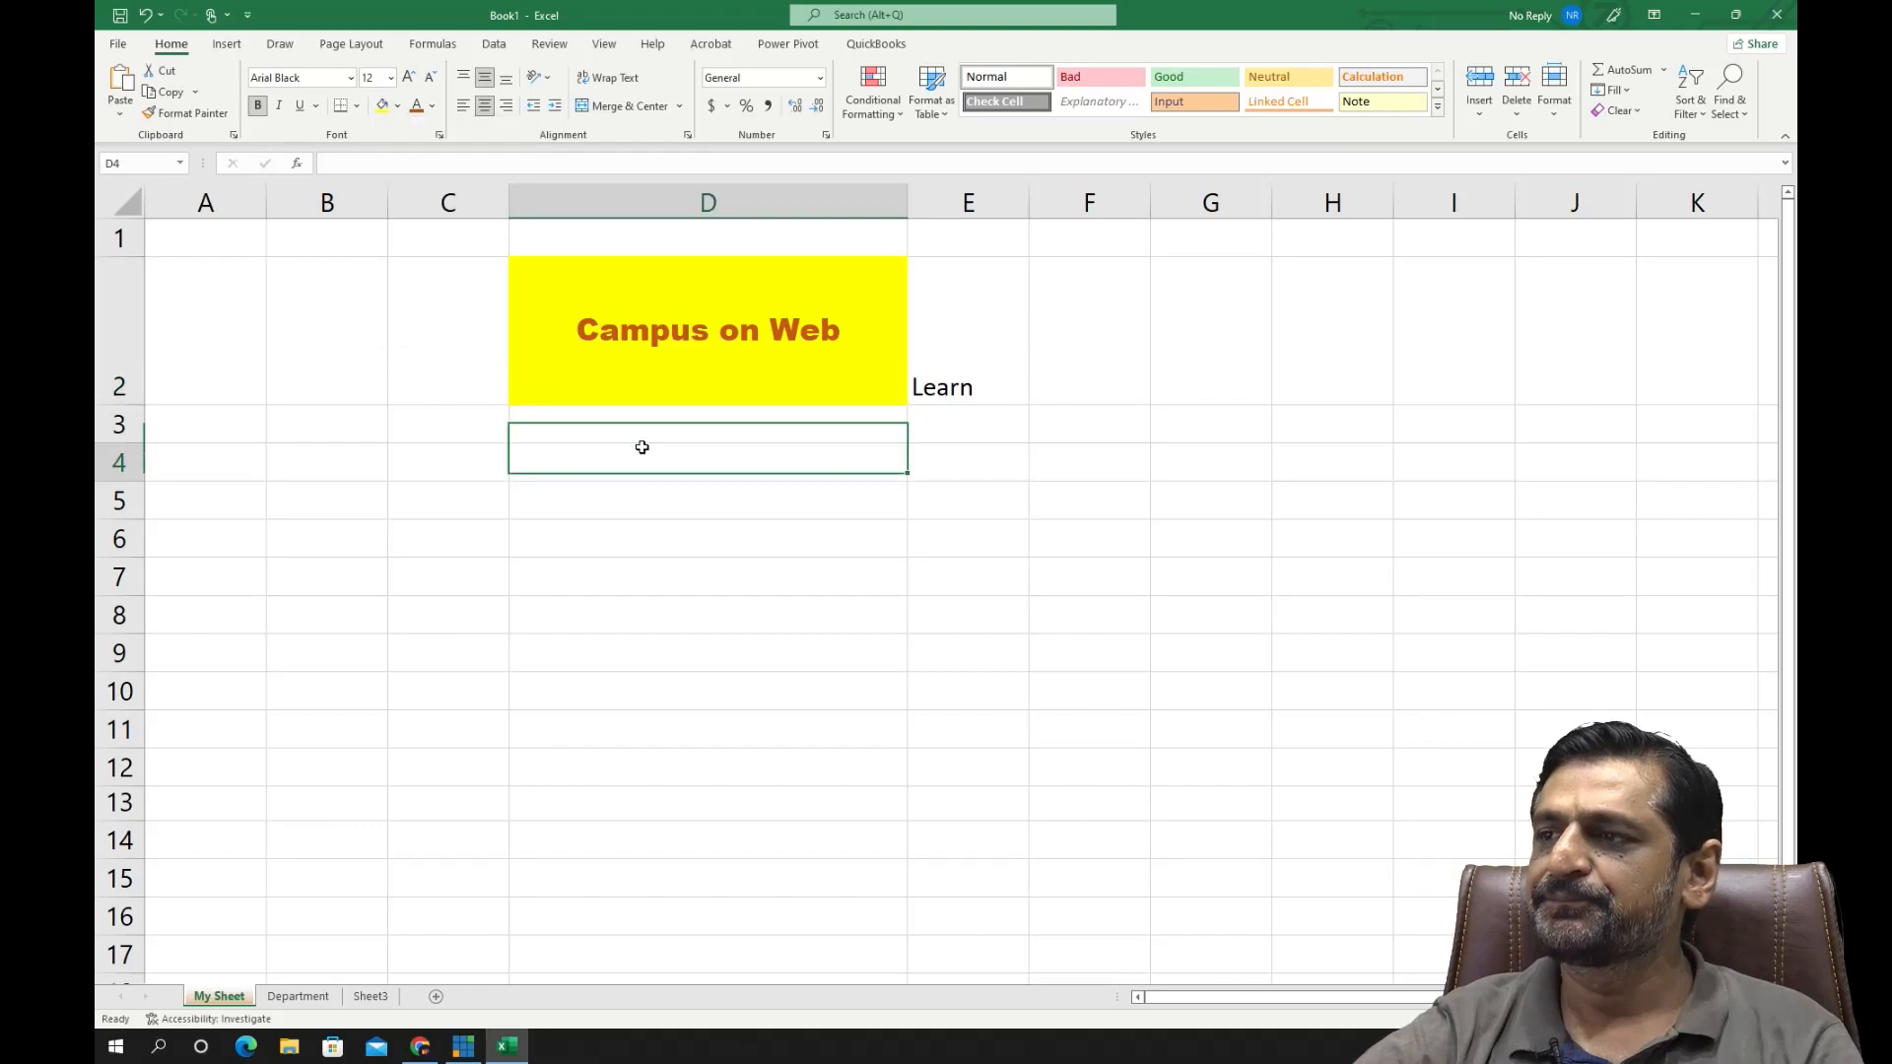
left_click(677, 331)
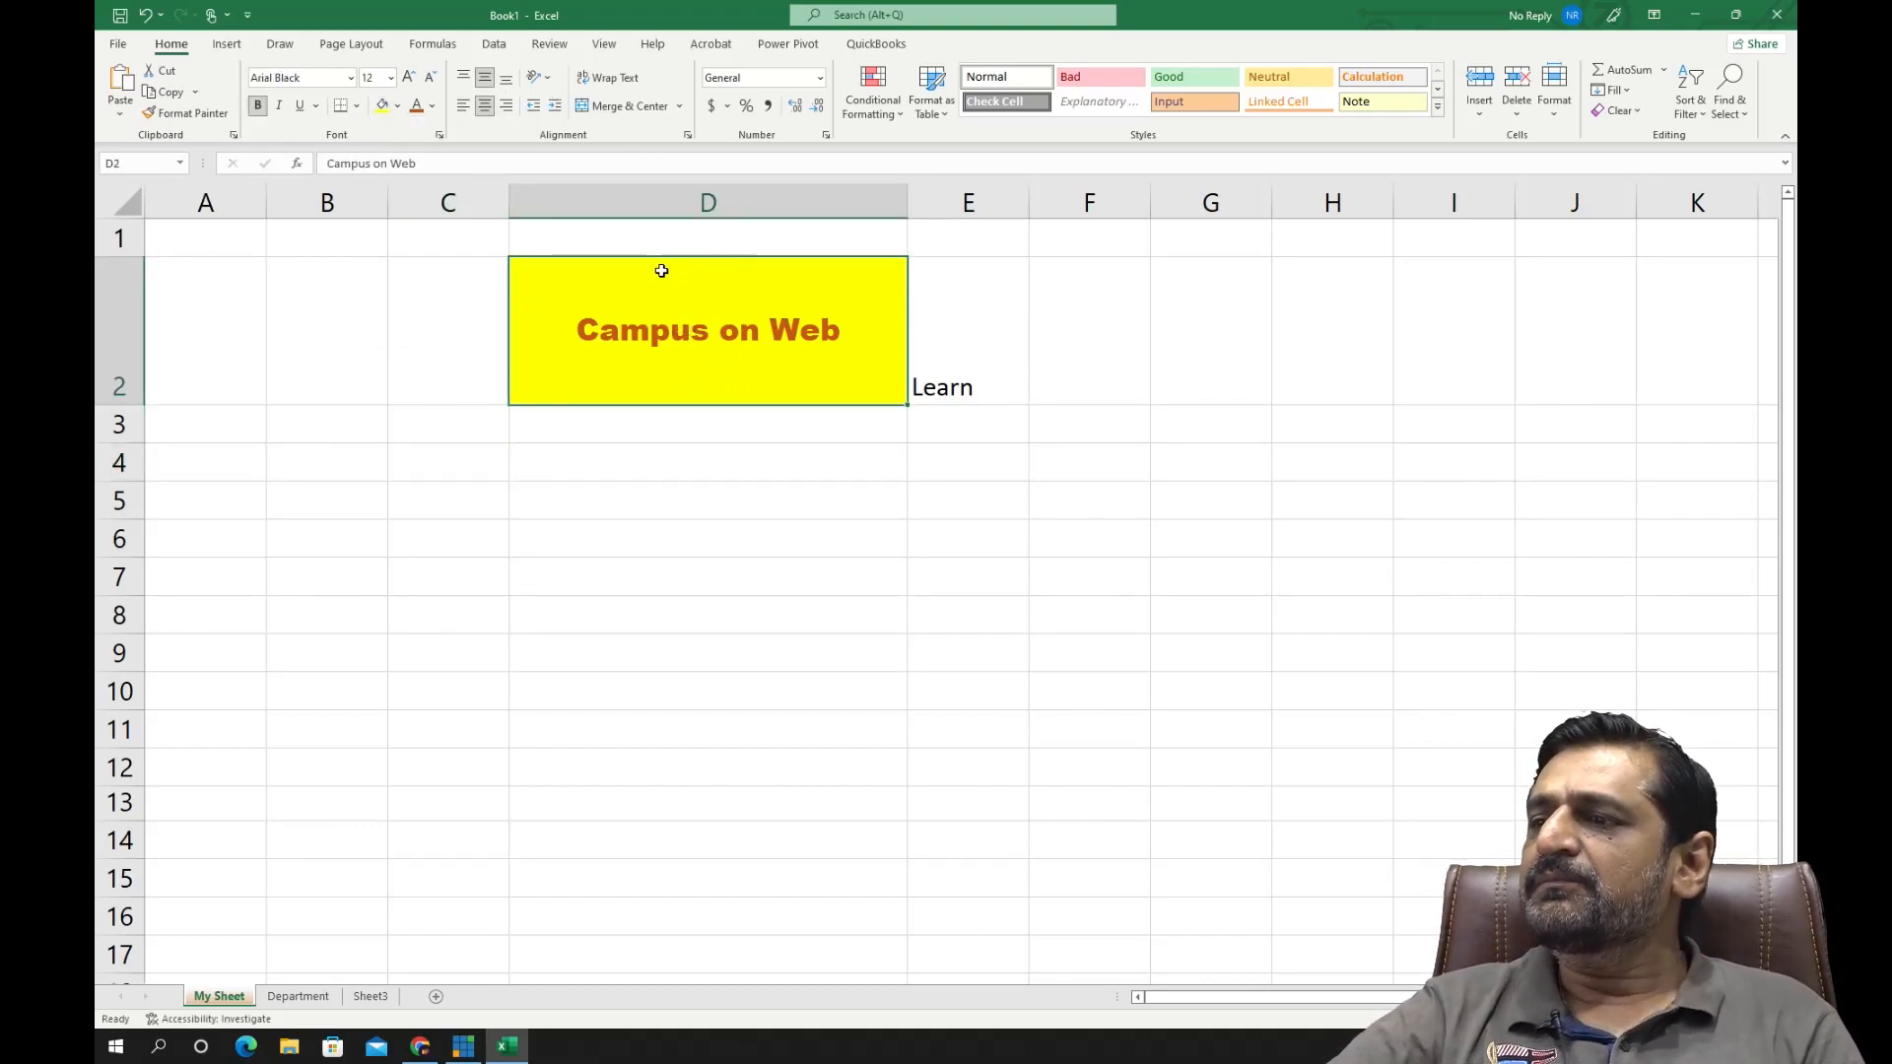
- Delete the text "Learn" from cell E2 and reselect cell D2
left_click(974, 383)
key("Delete")
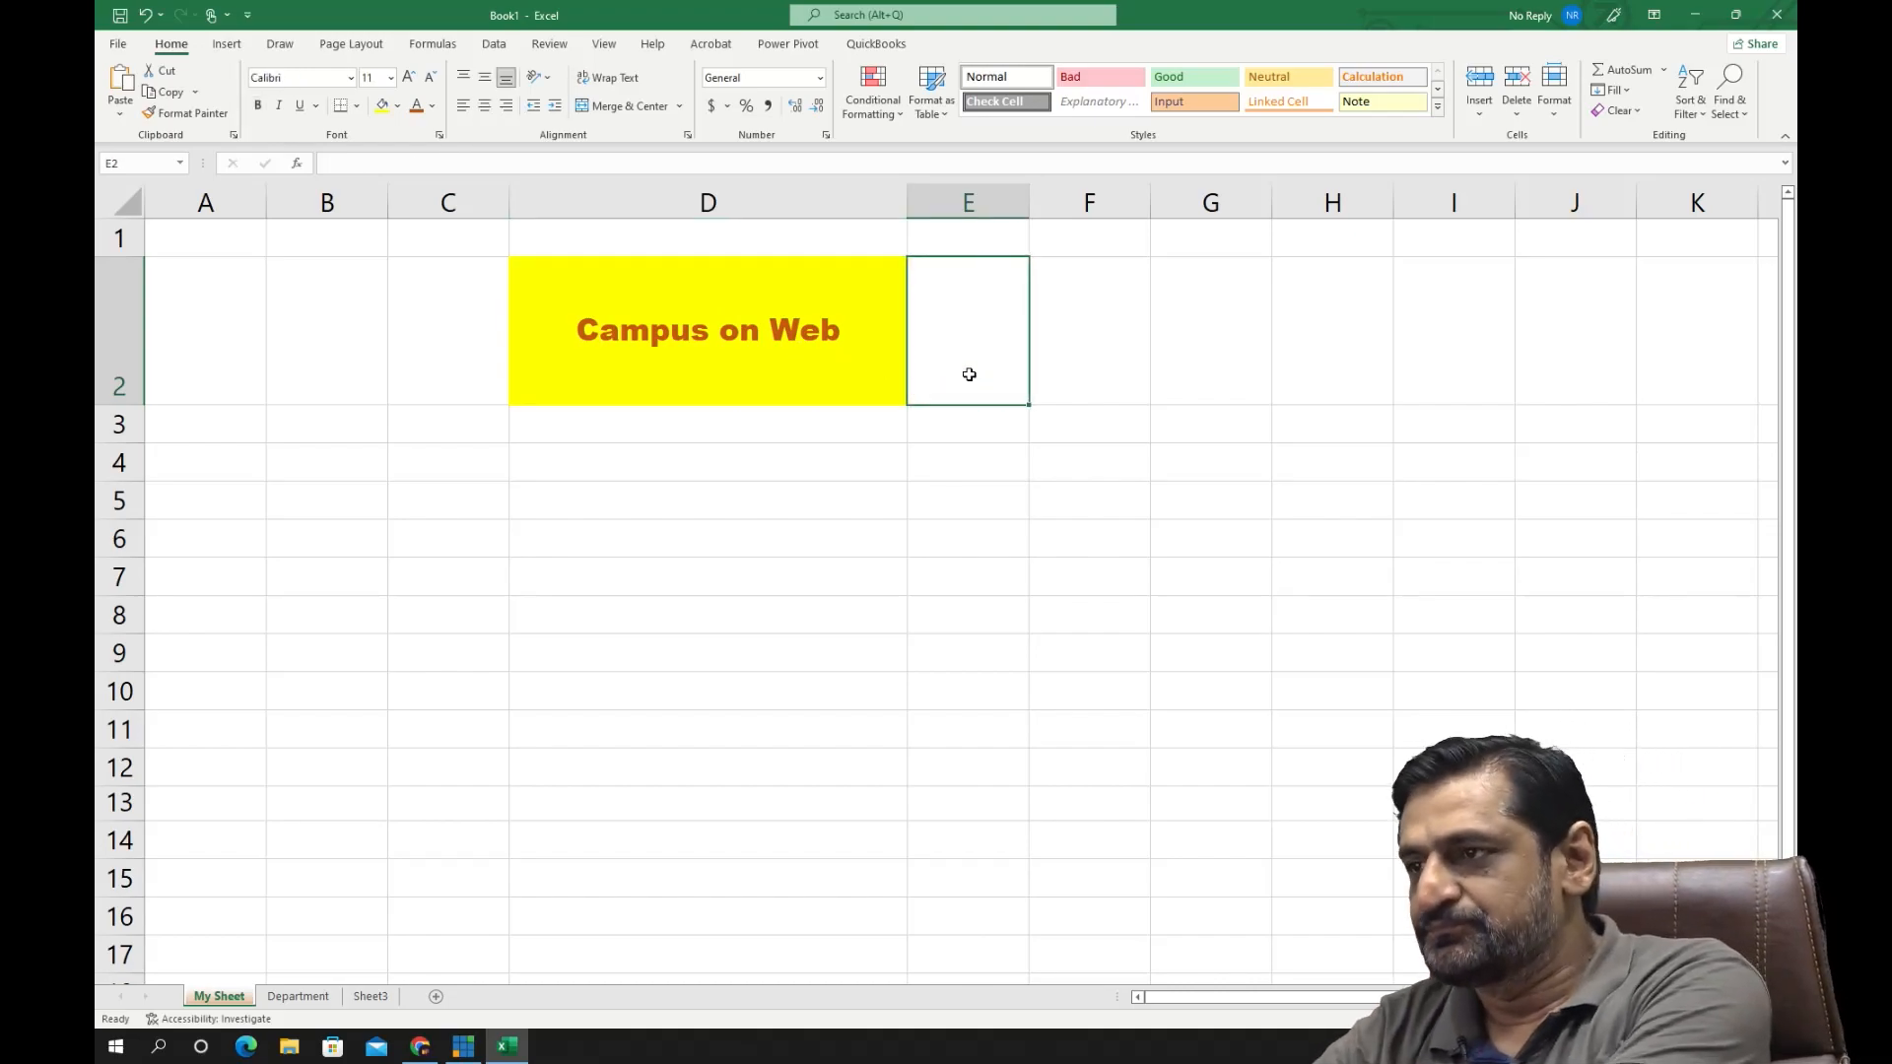
left_click(710, 413)
left_click(712, 334)
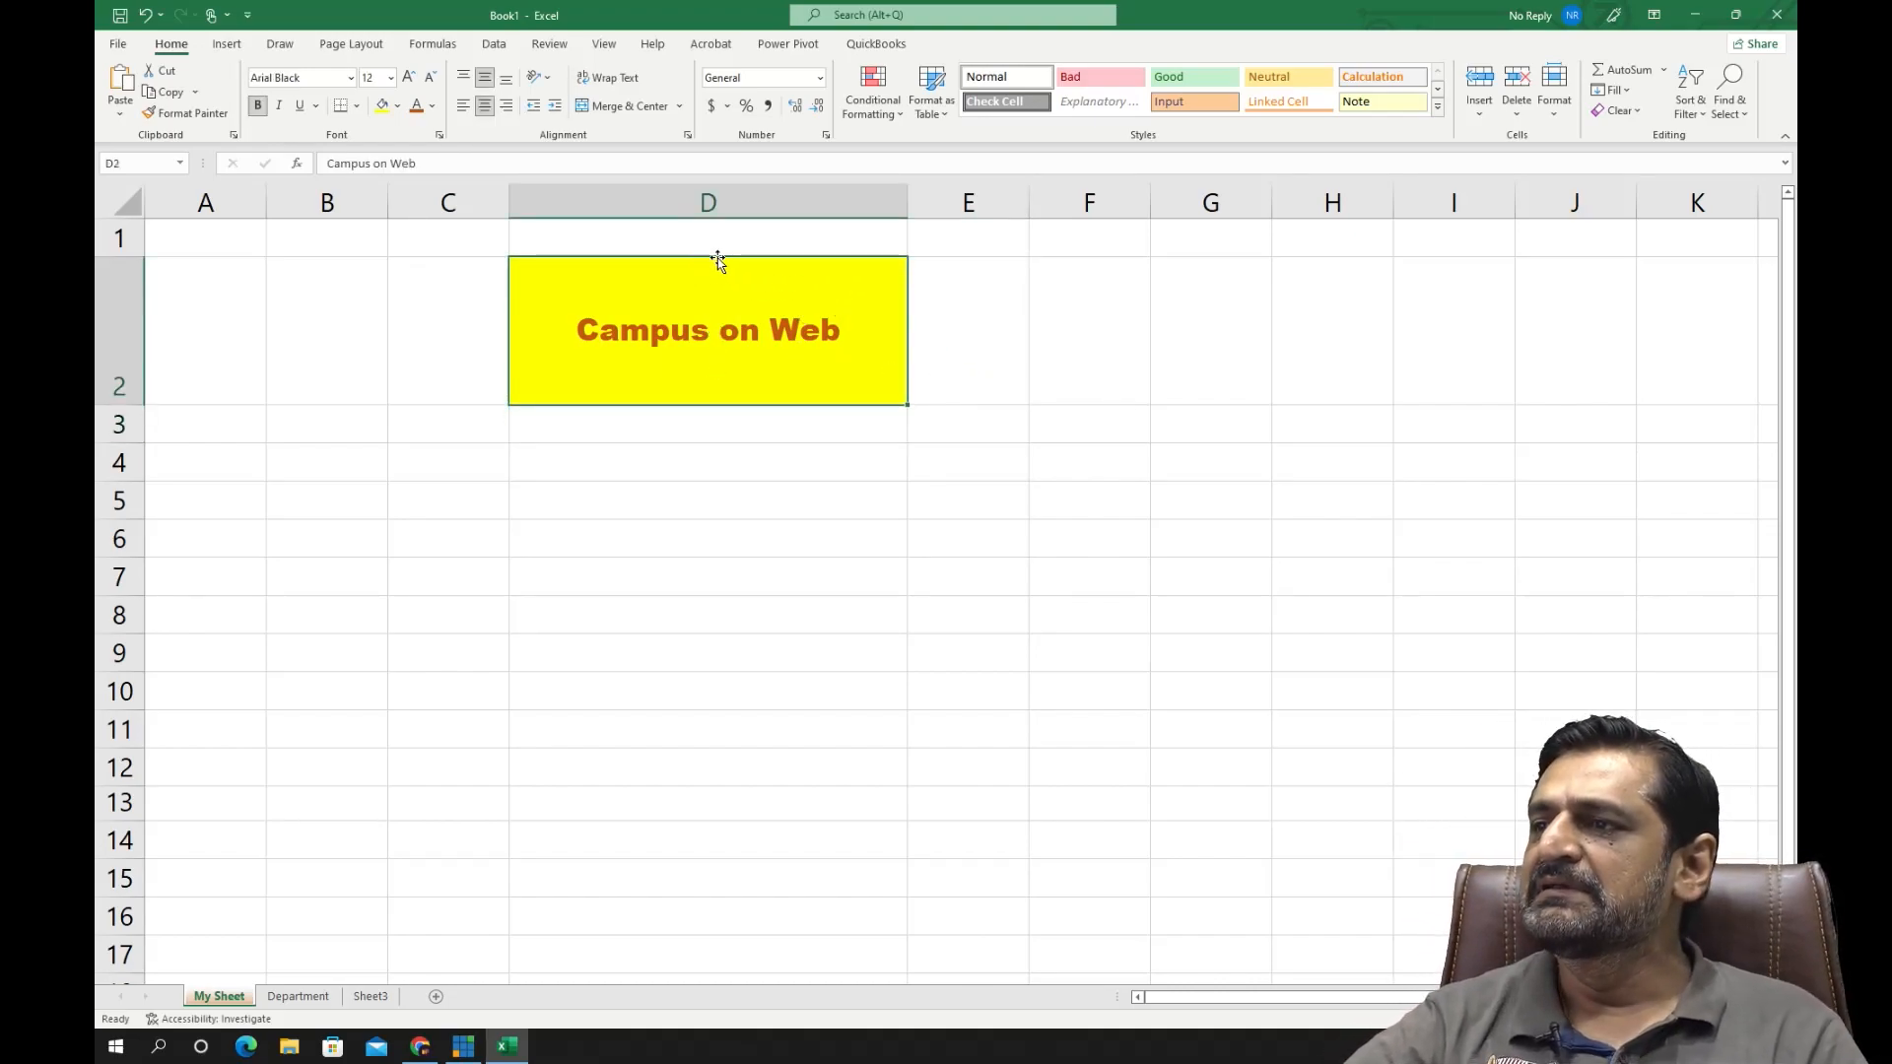
- Narrow column D to less than half its width so the text in D2 no longer fits, and select D2
left_click_drag(911, 200, 713, 214)
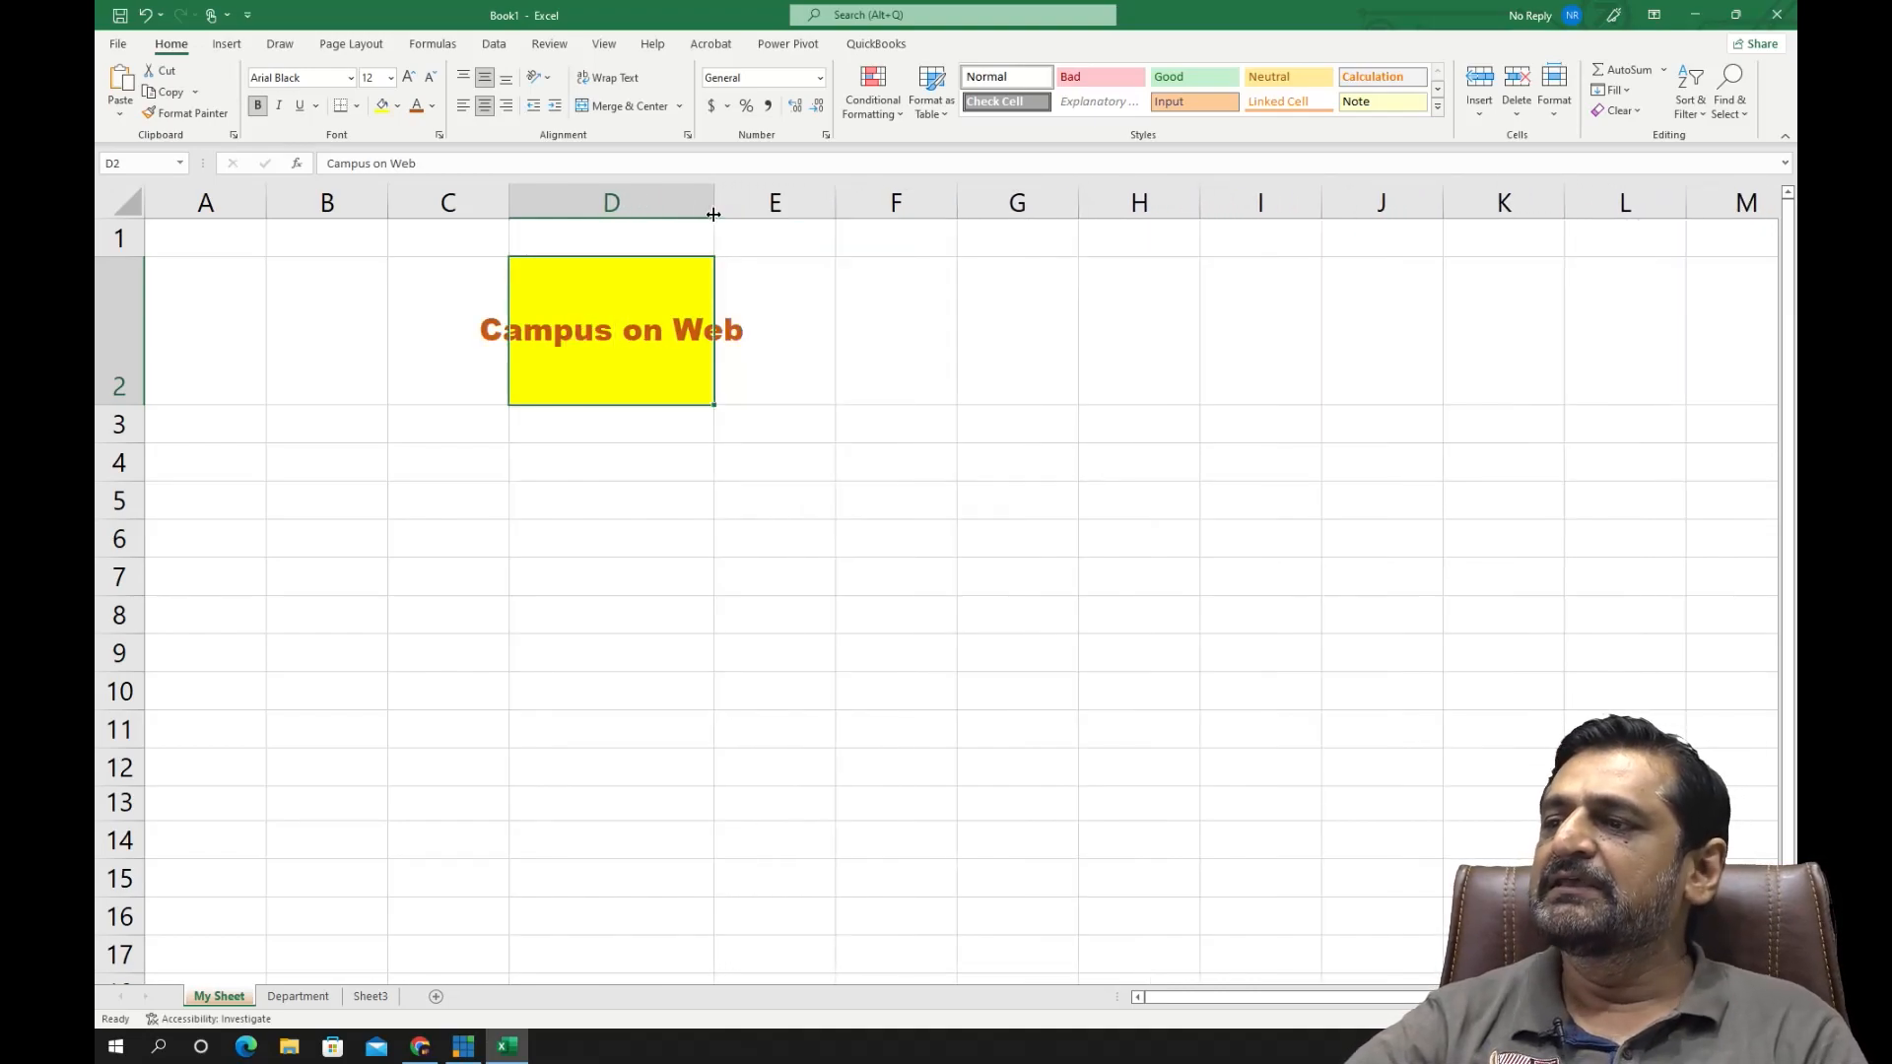
left_click(803, 315)
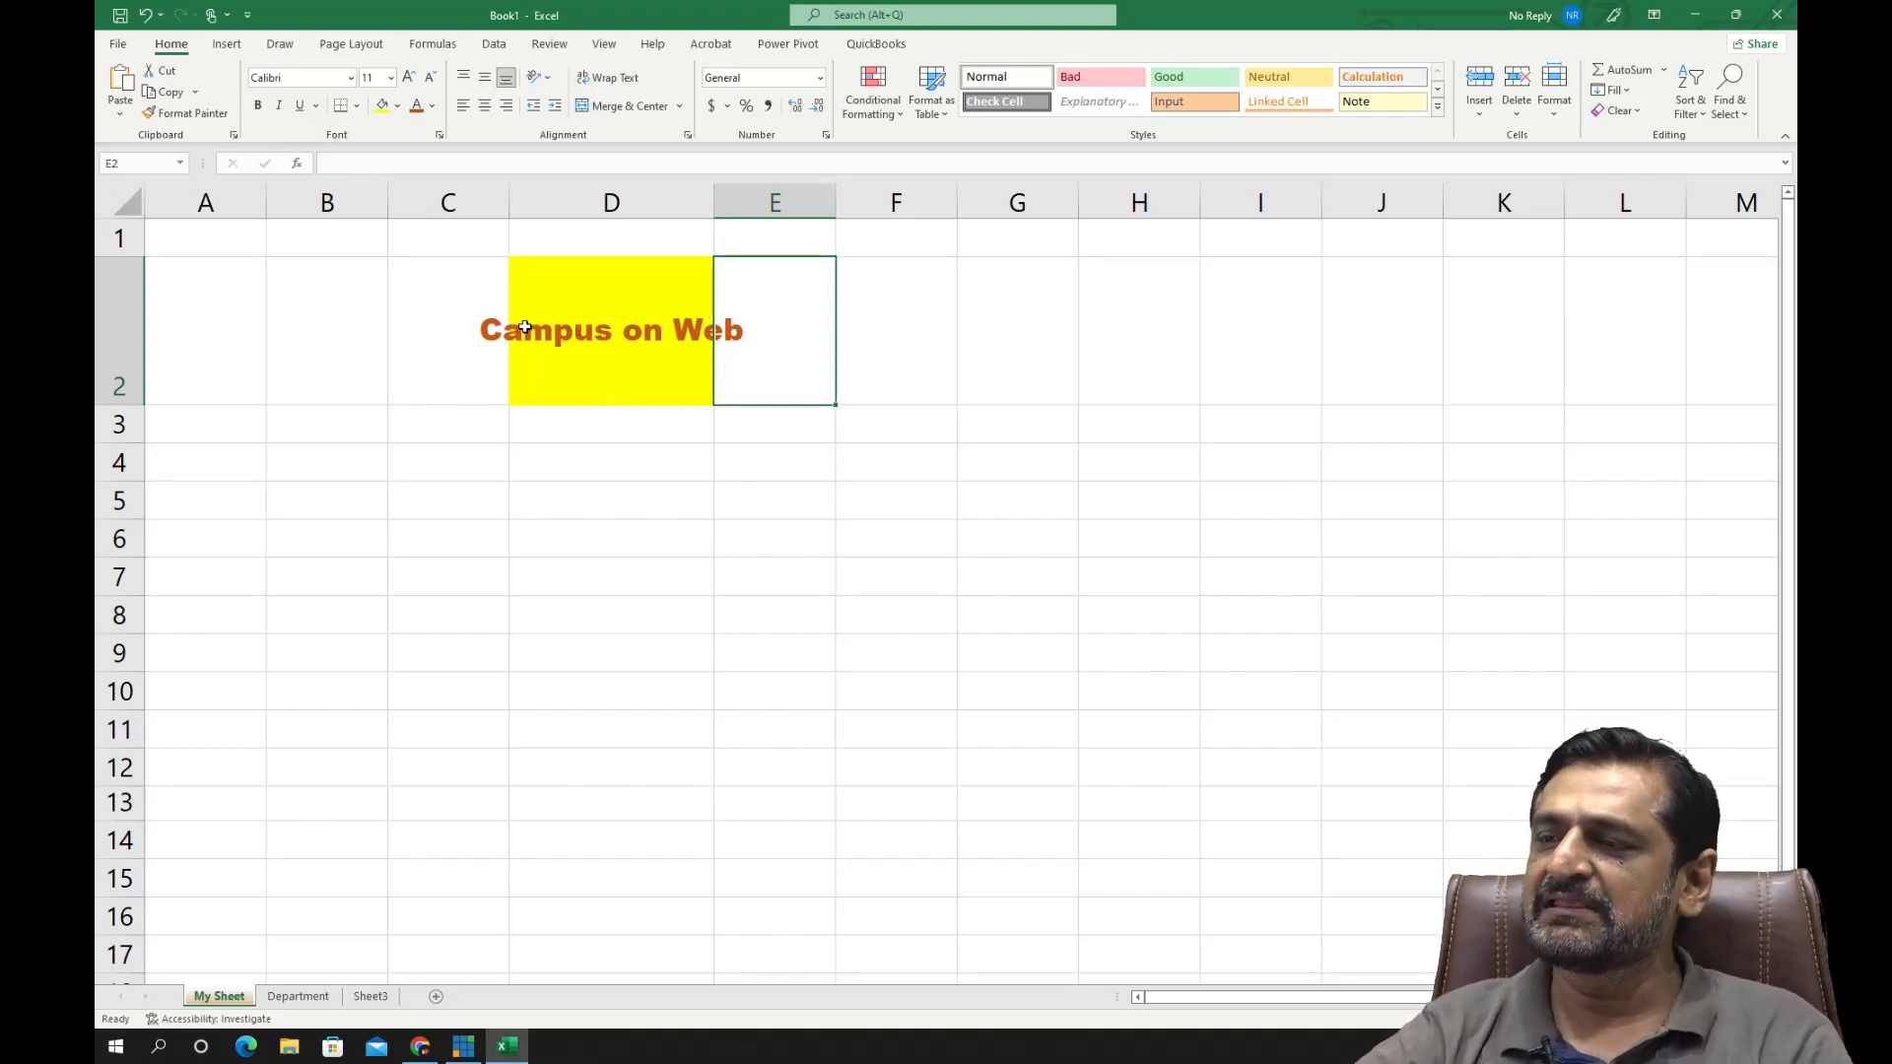
left_click_drag(707, 198, 679, 202)
left_click(613, 336)
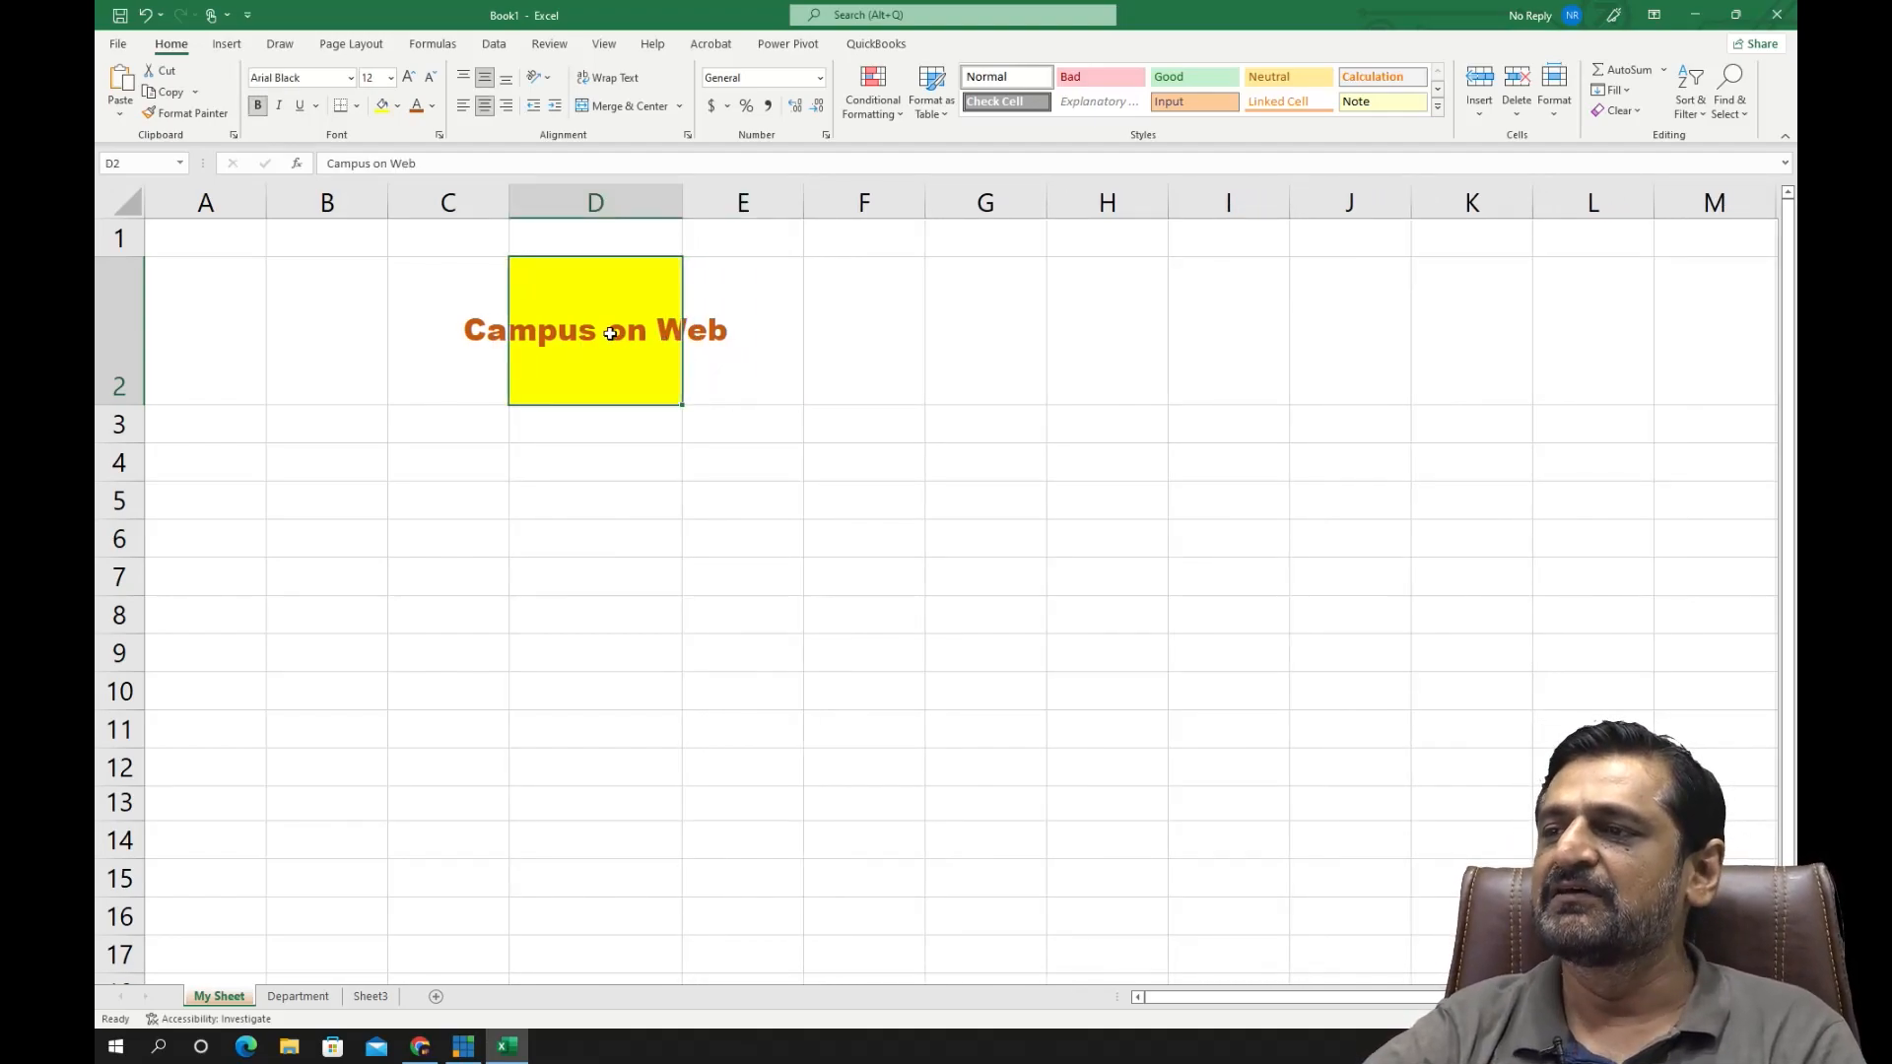
- Try wrapping the text in cell D2, and turn wrapping off again
left_click(618, 87)
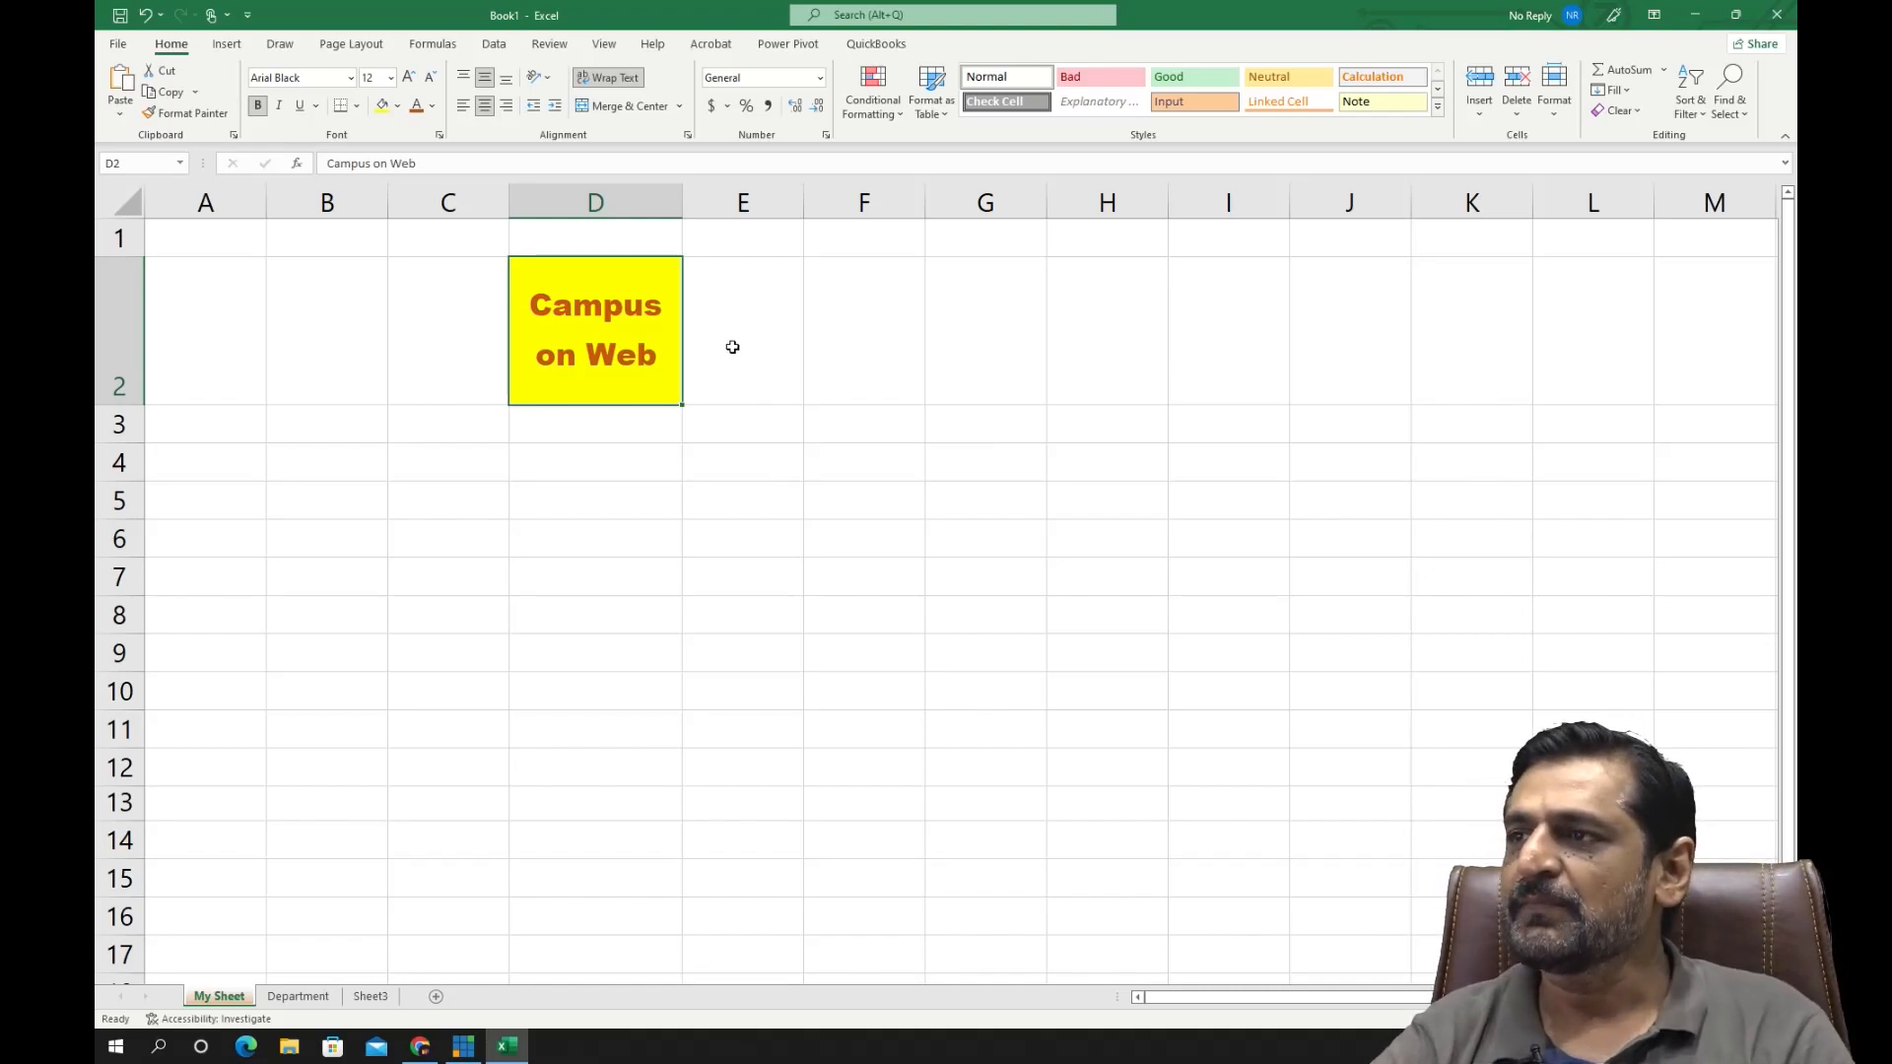
left_click(609, 77)
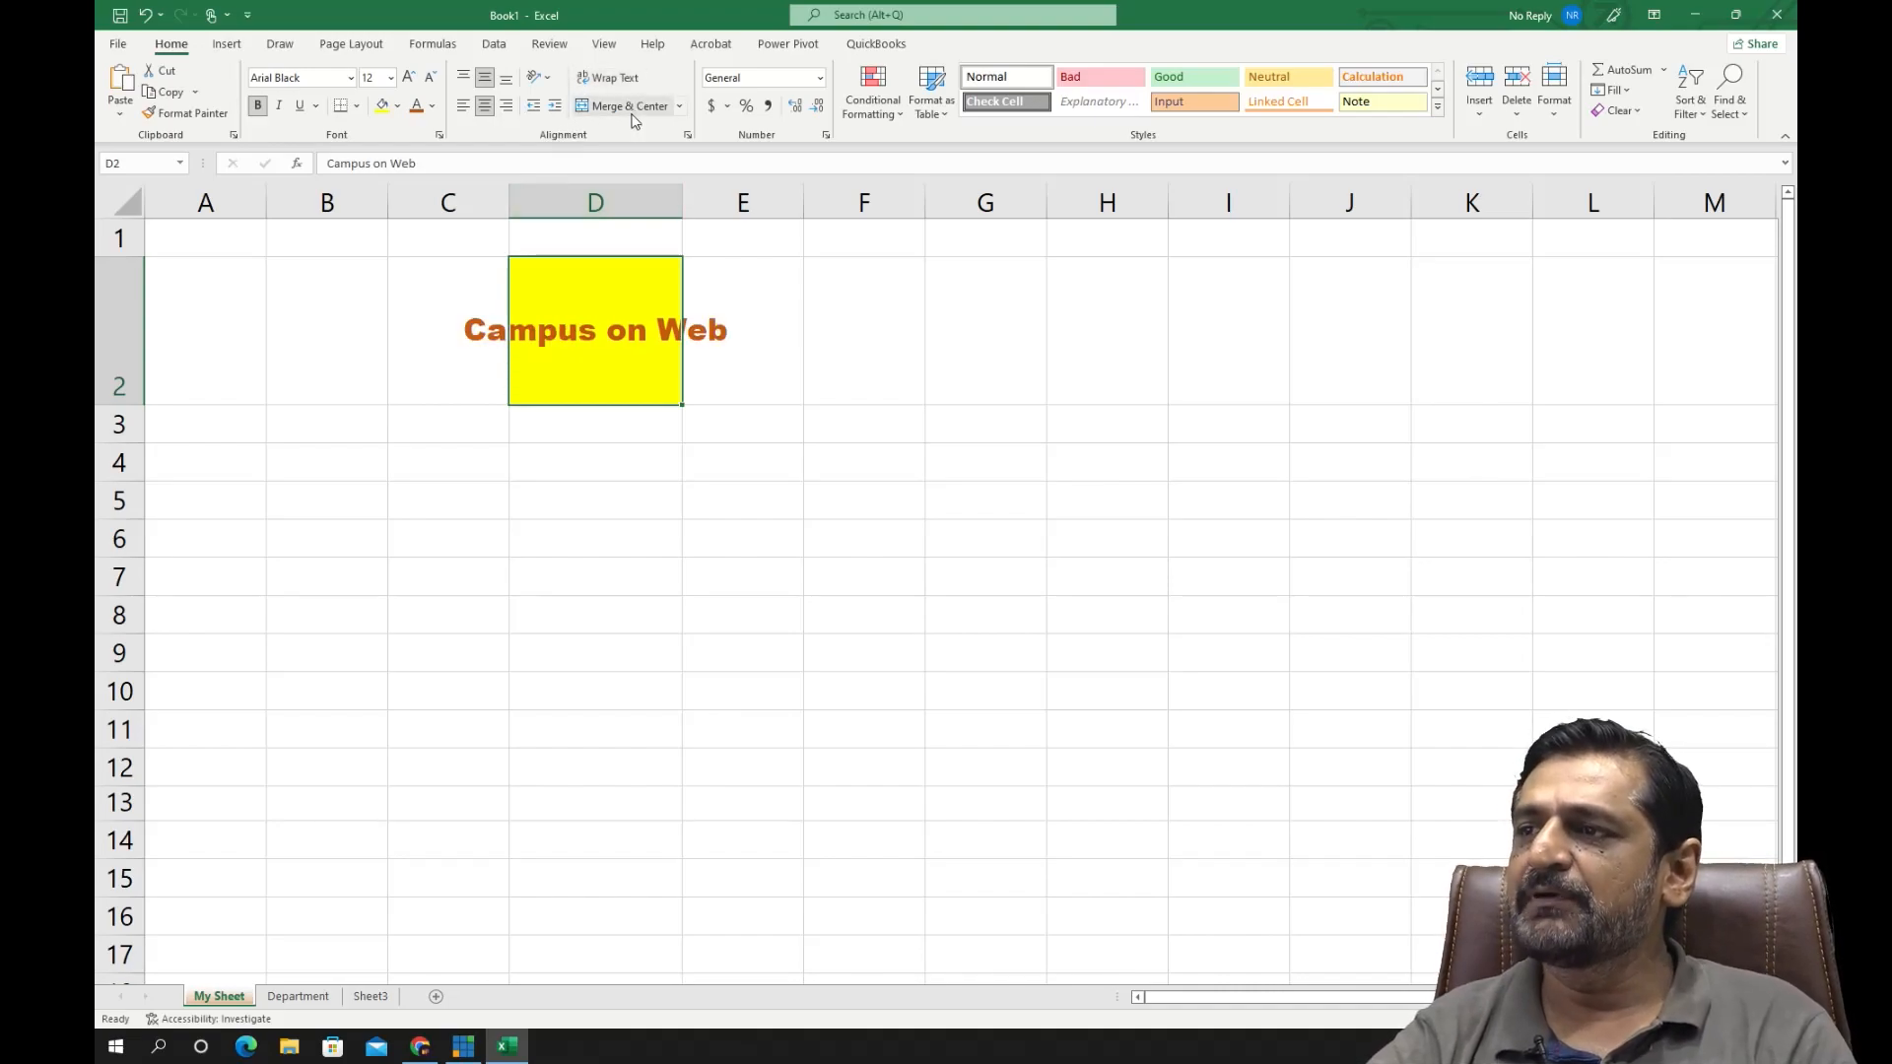
left_click(645, 469)
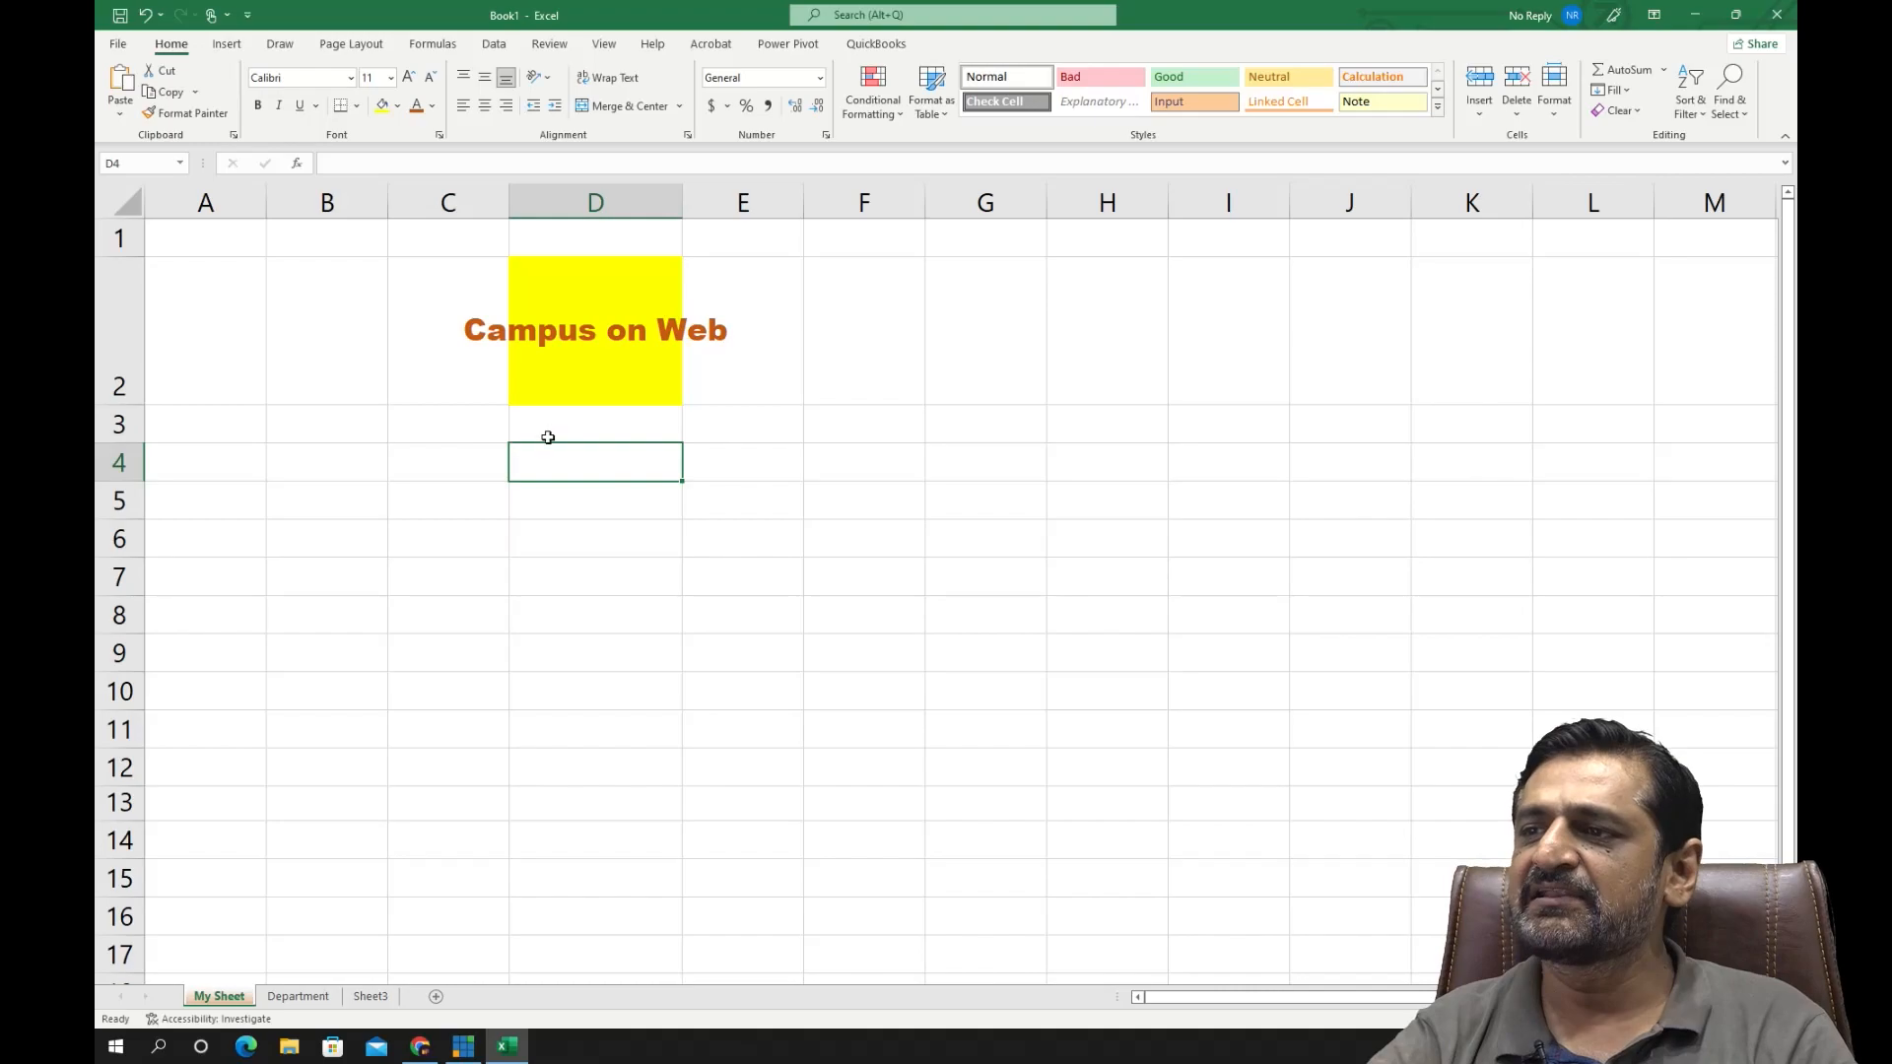
- Merge and center the range A2:F2 so the yellow "Campus on Web" heading spans all six columns
left_click_drag(221, 309, 891, 282)
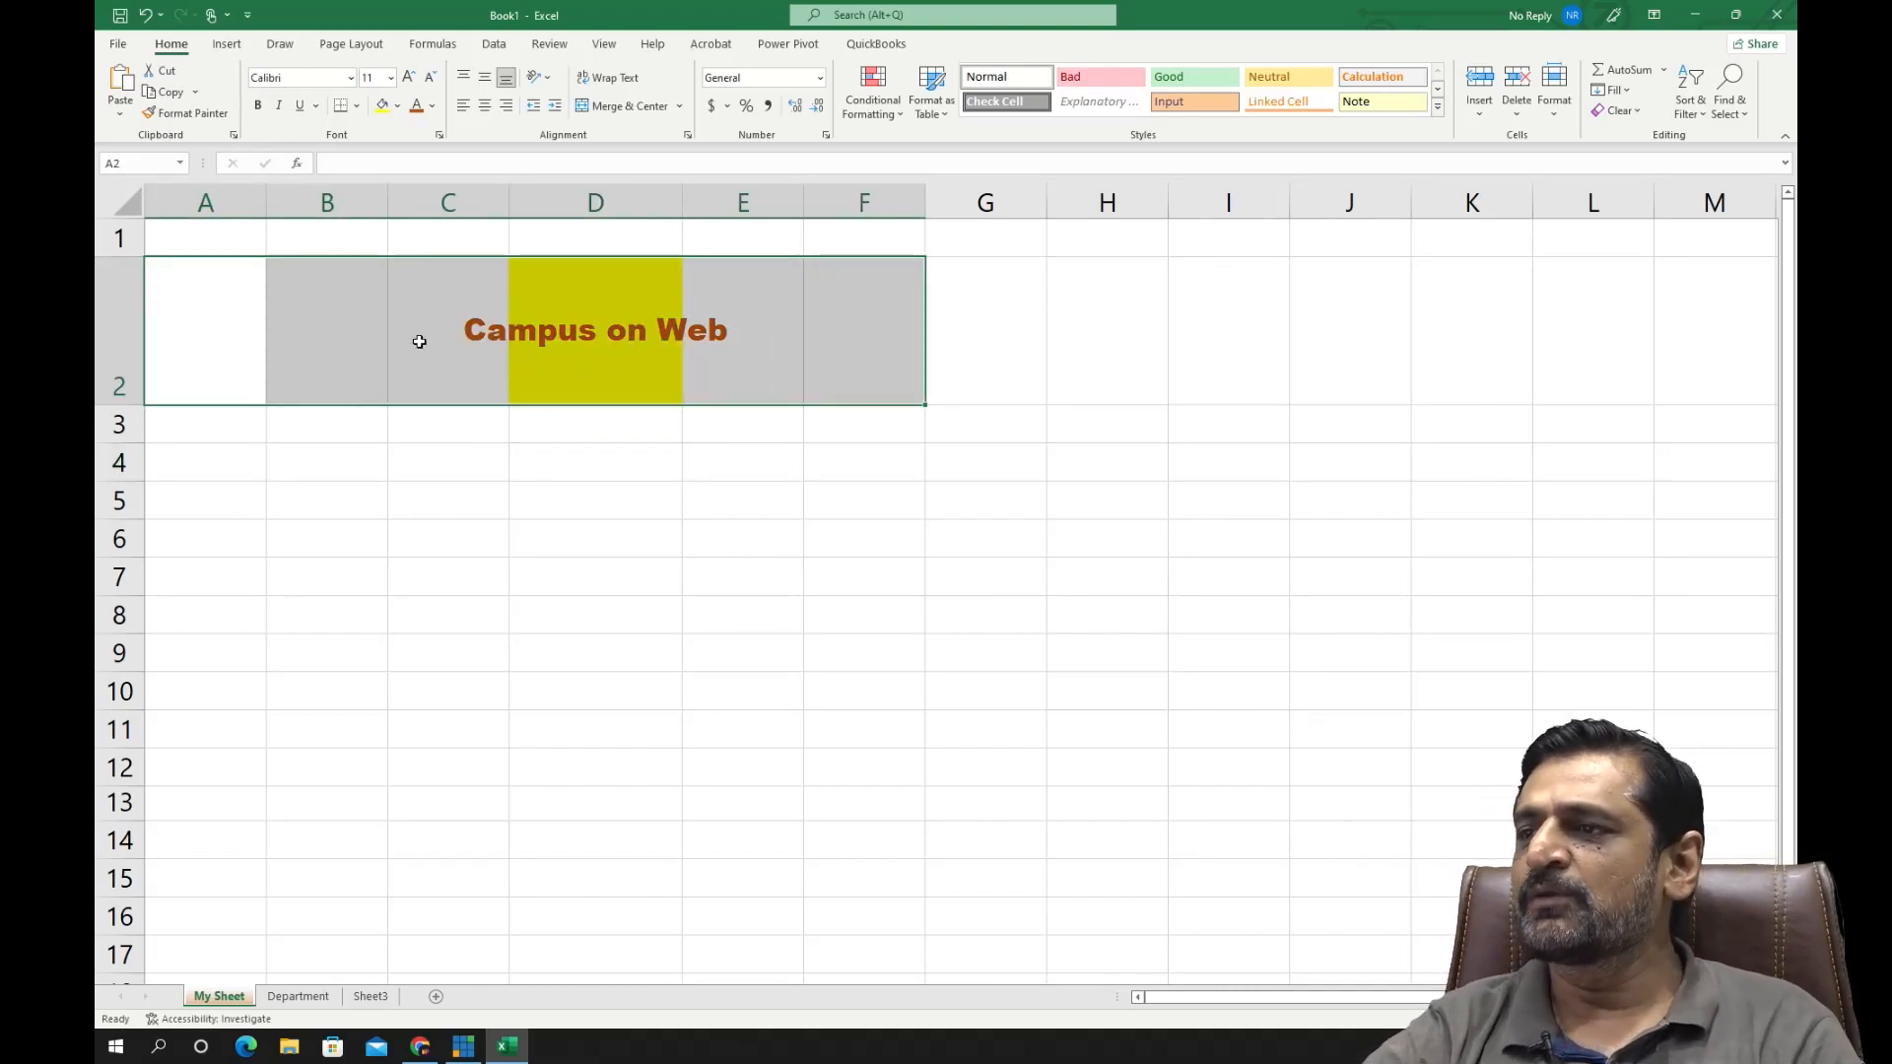
left_click(629, 108)
left_click(571, 437)
left_click(555, 301)
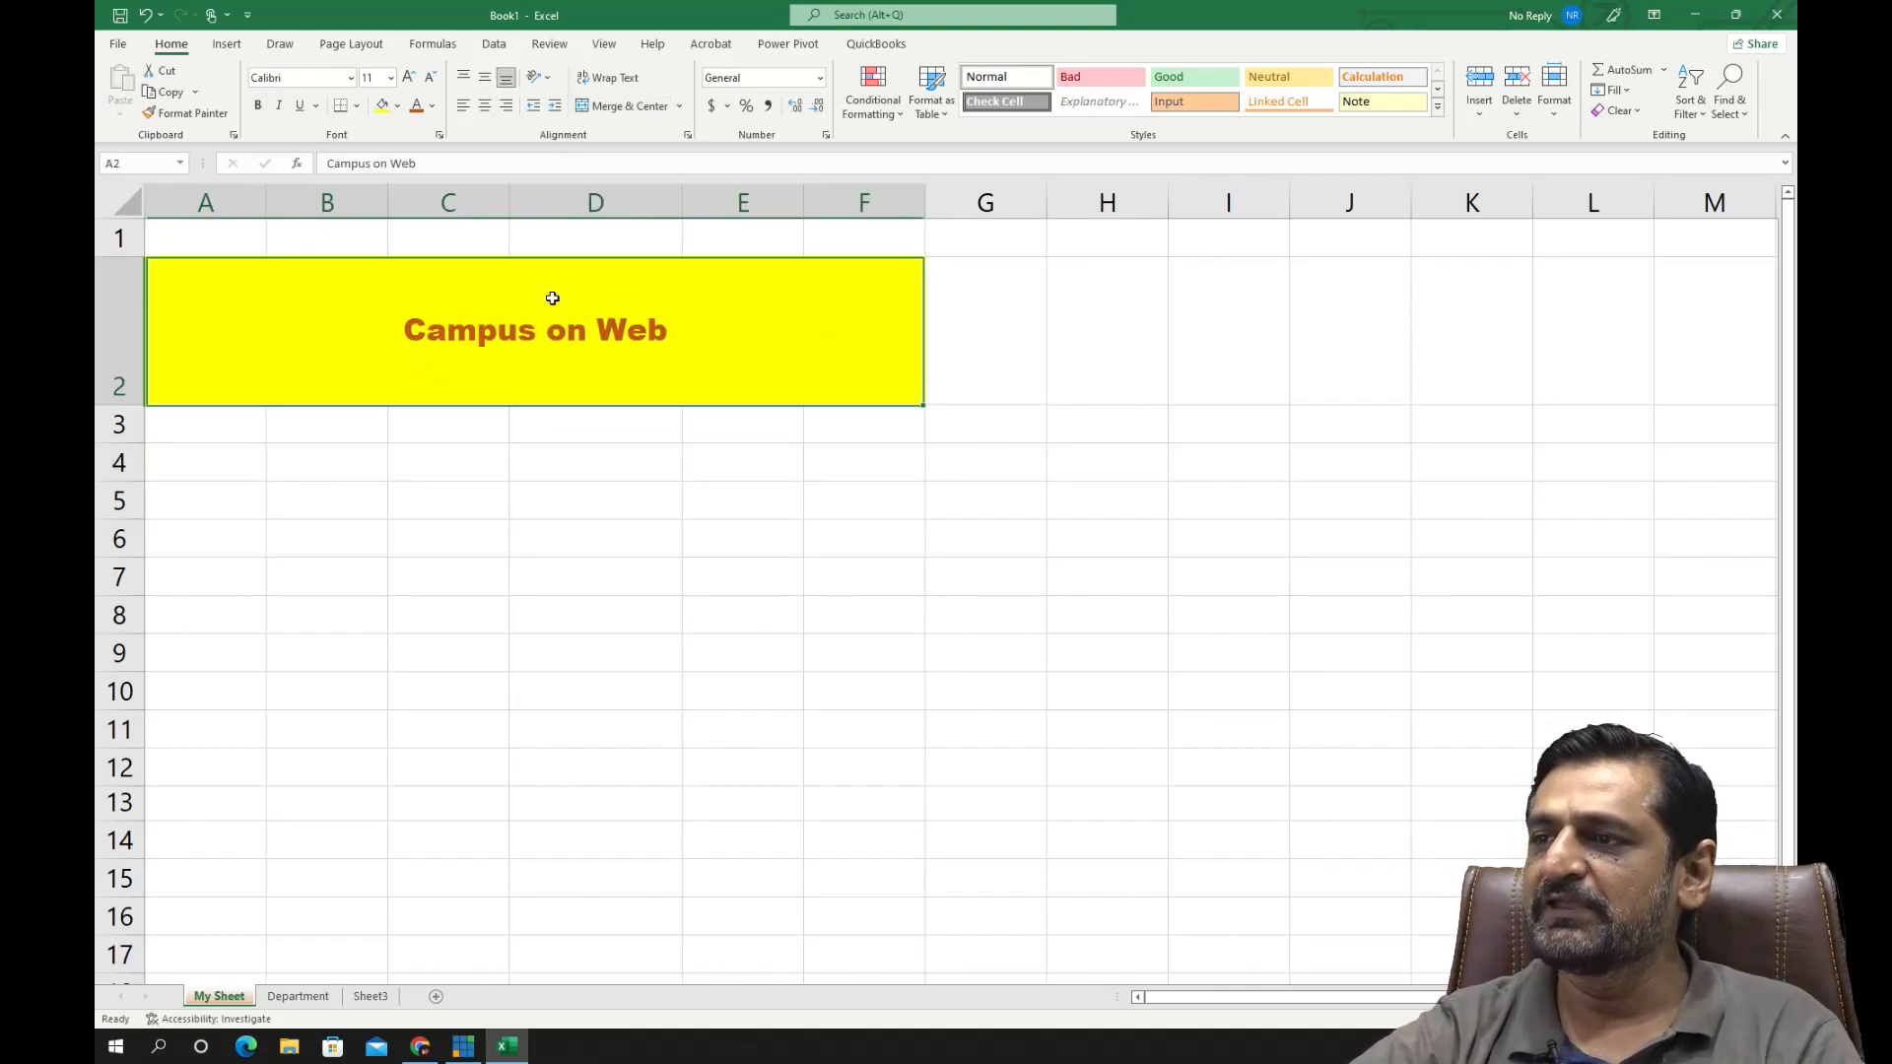
left_click(655, 553)
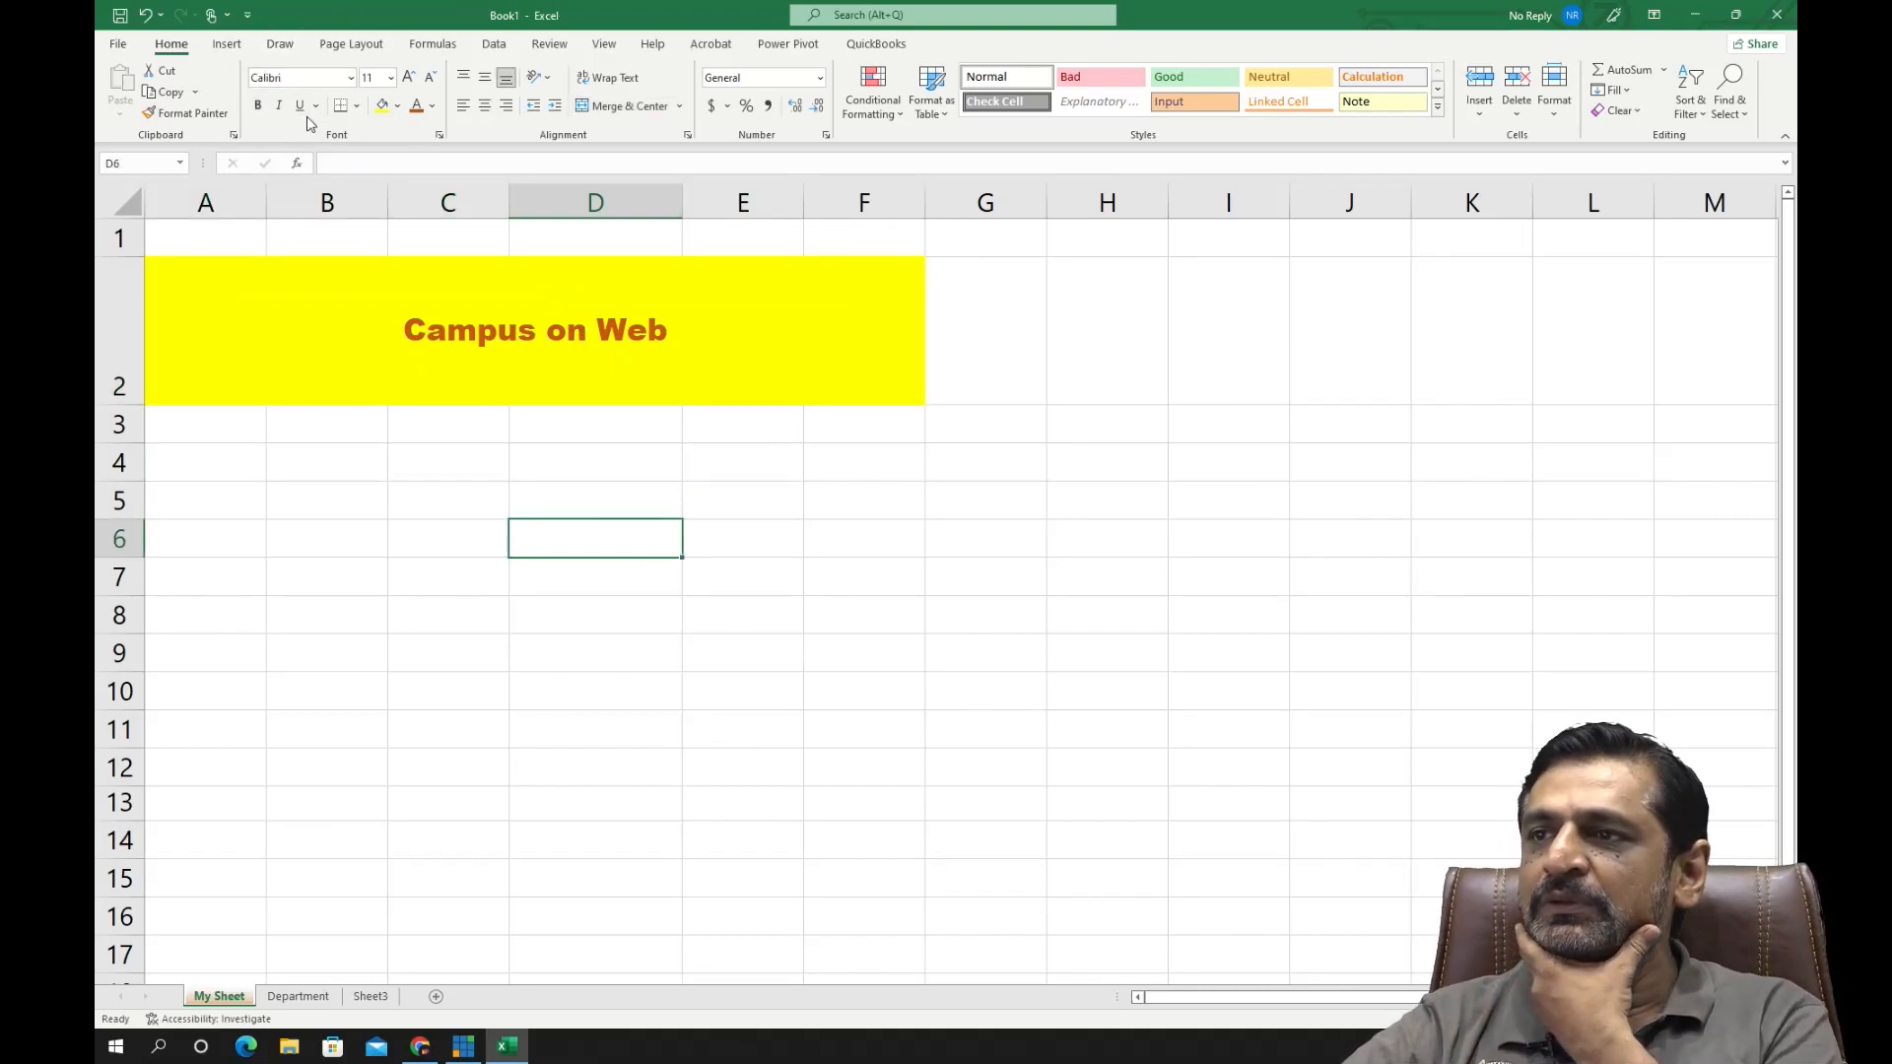
left_click(561, 363)
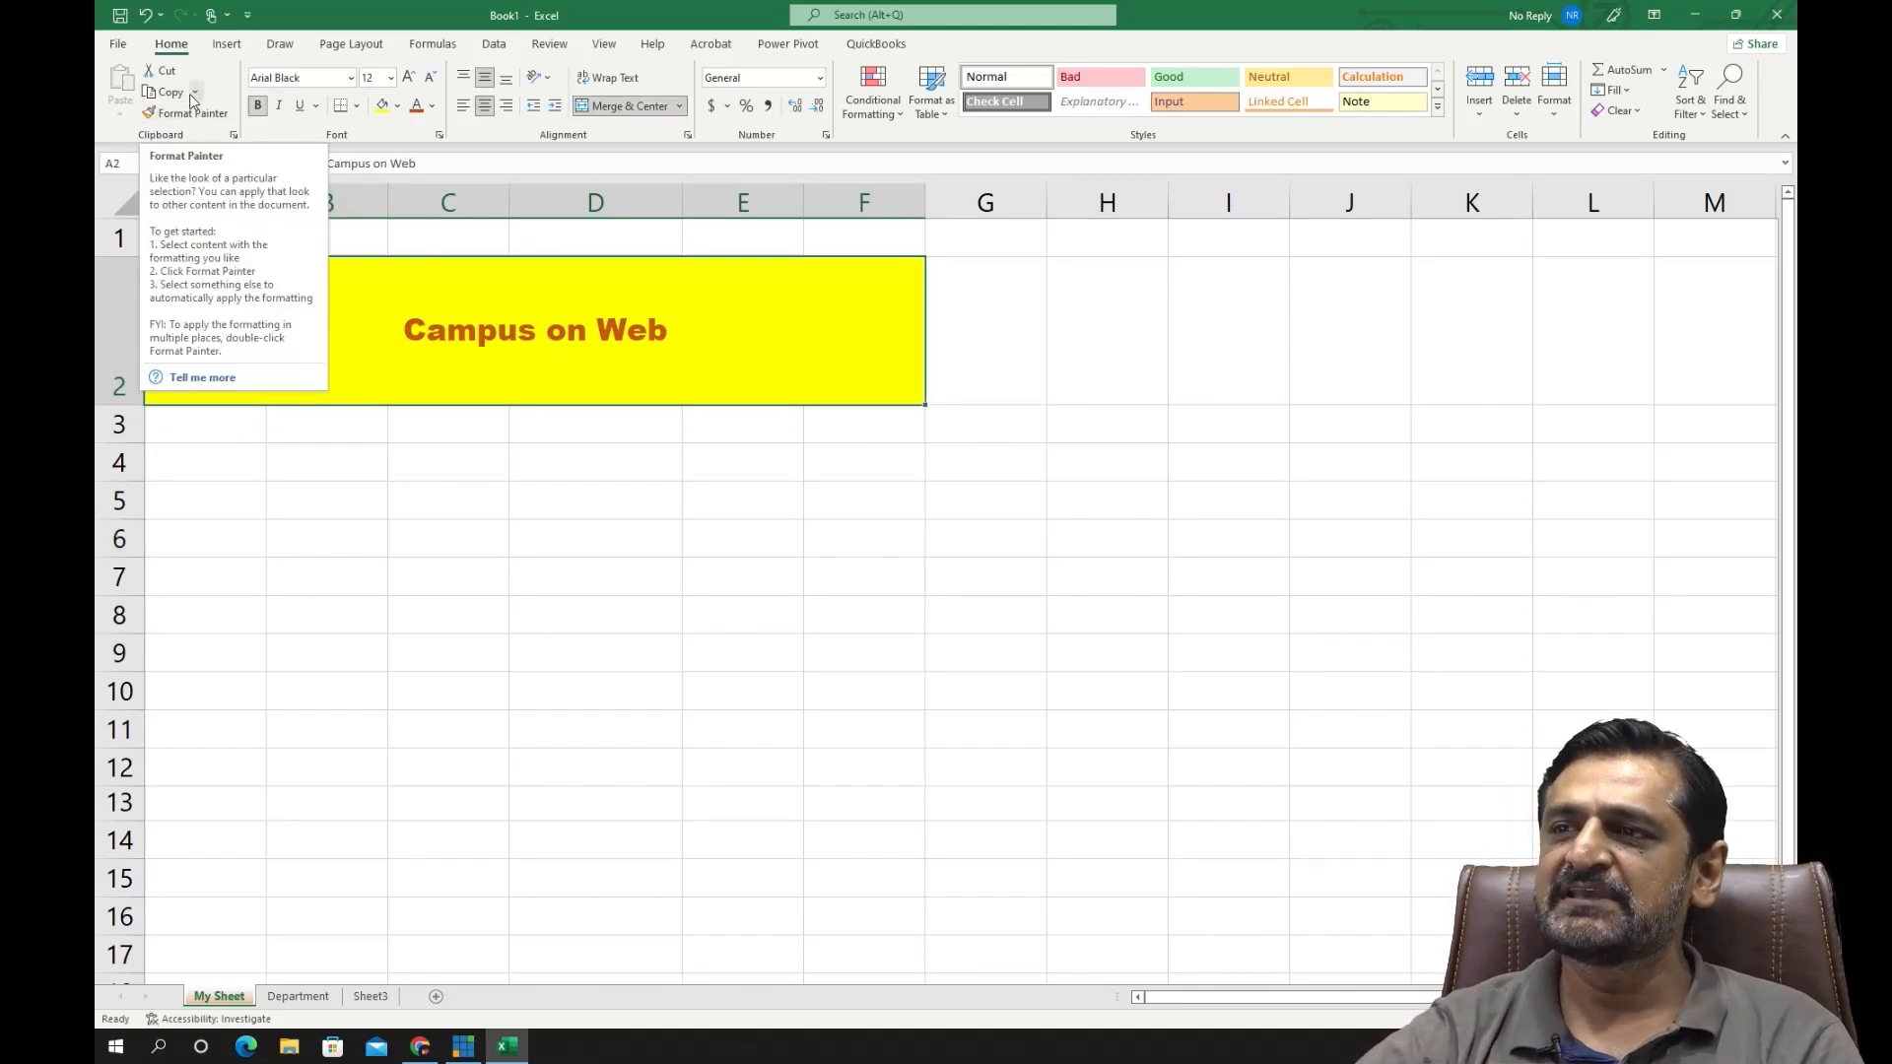
left_click(191, 108)
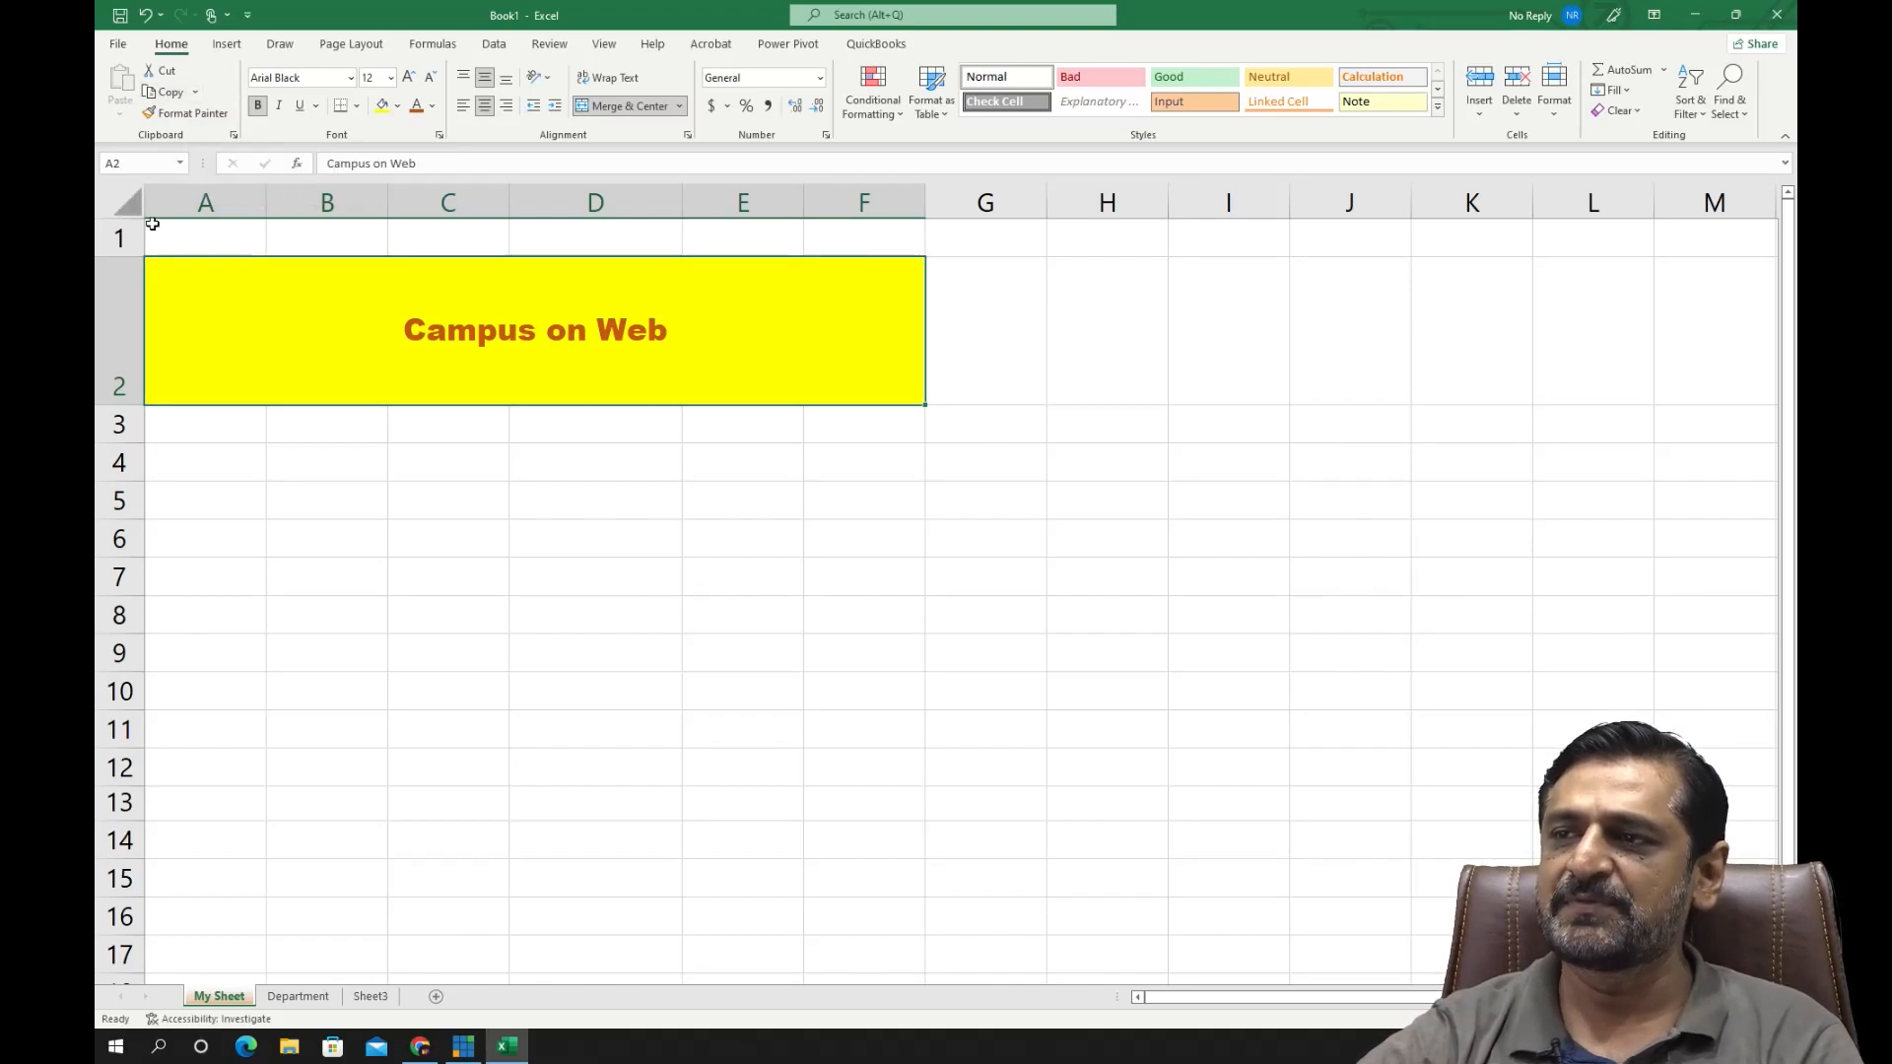
left_click(435, 560)
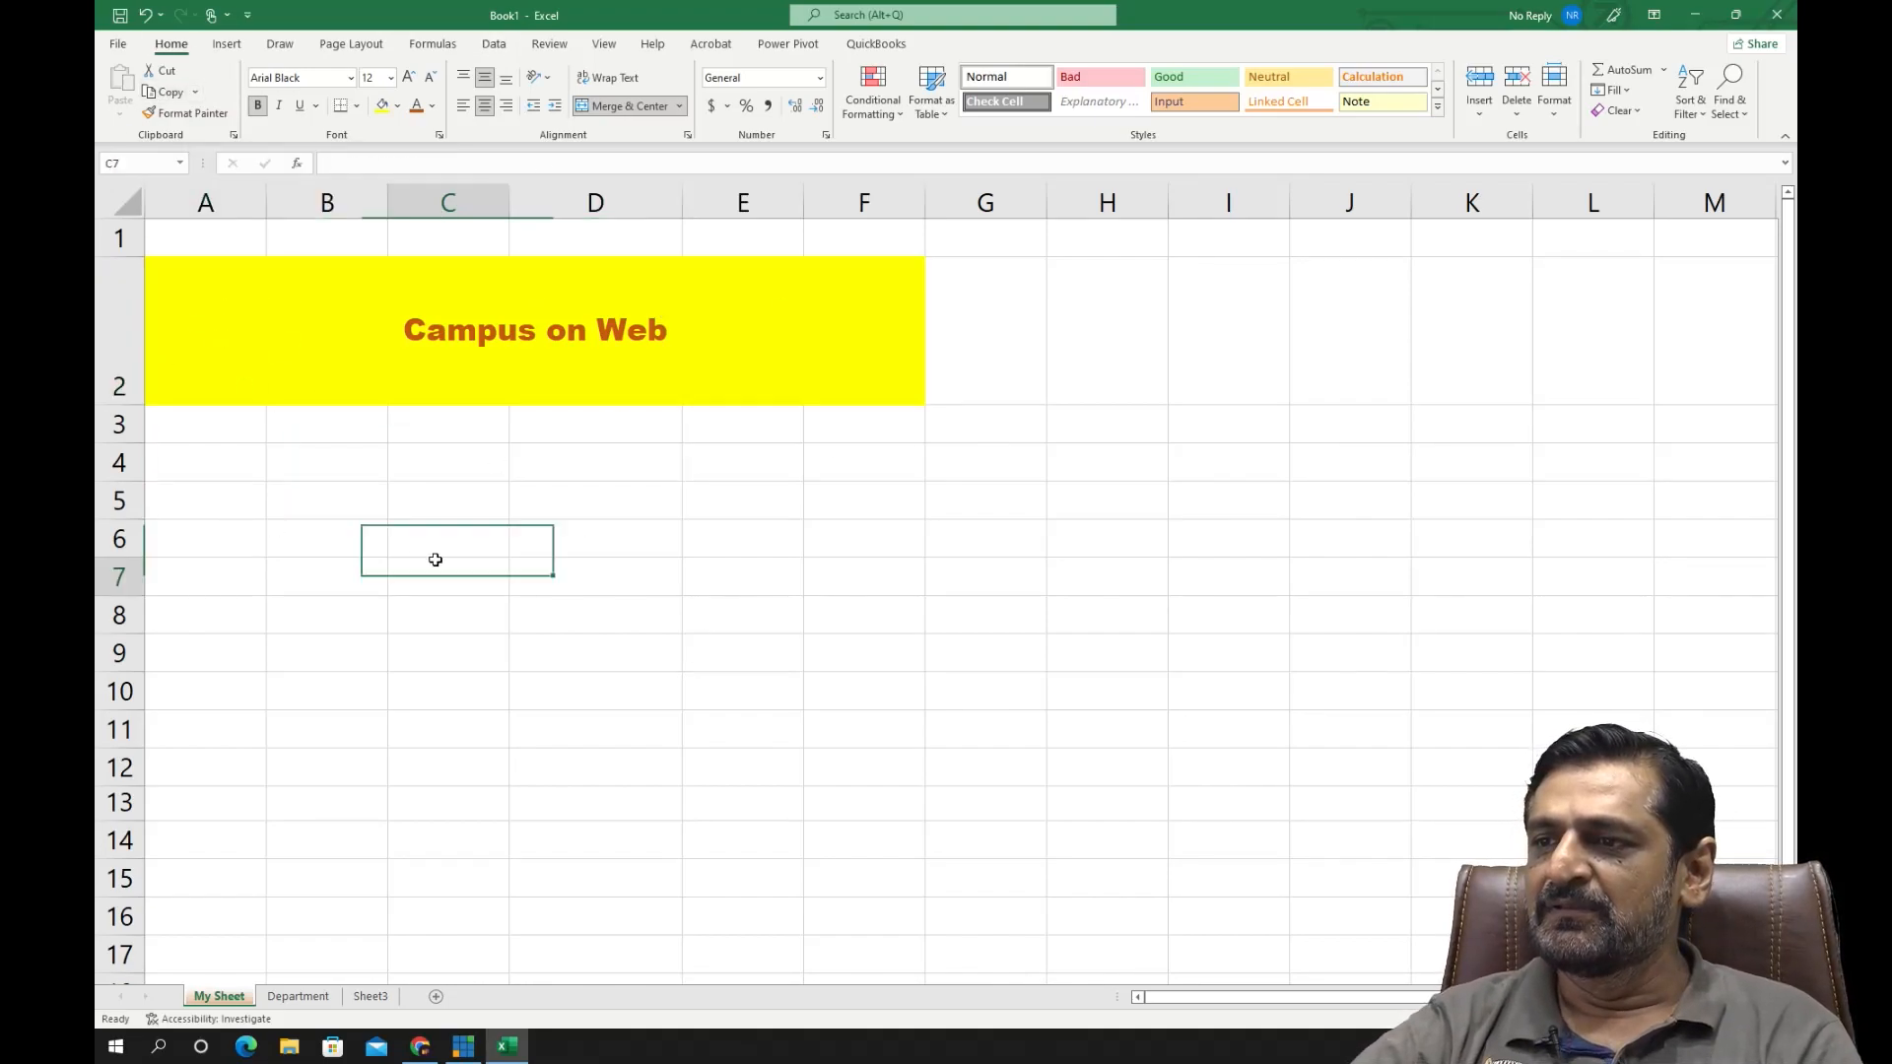
left_click(392, 330)
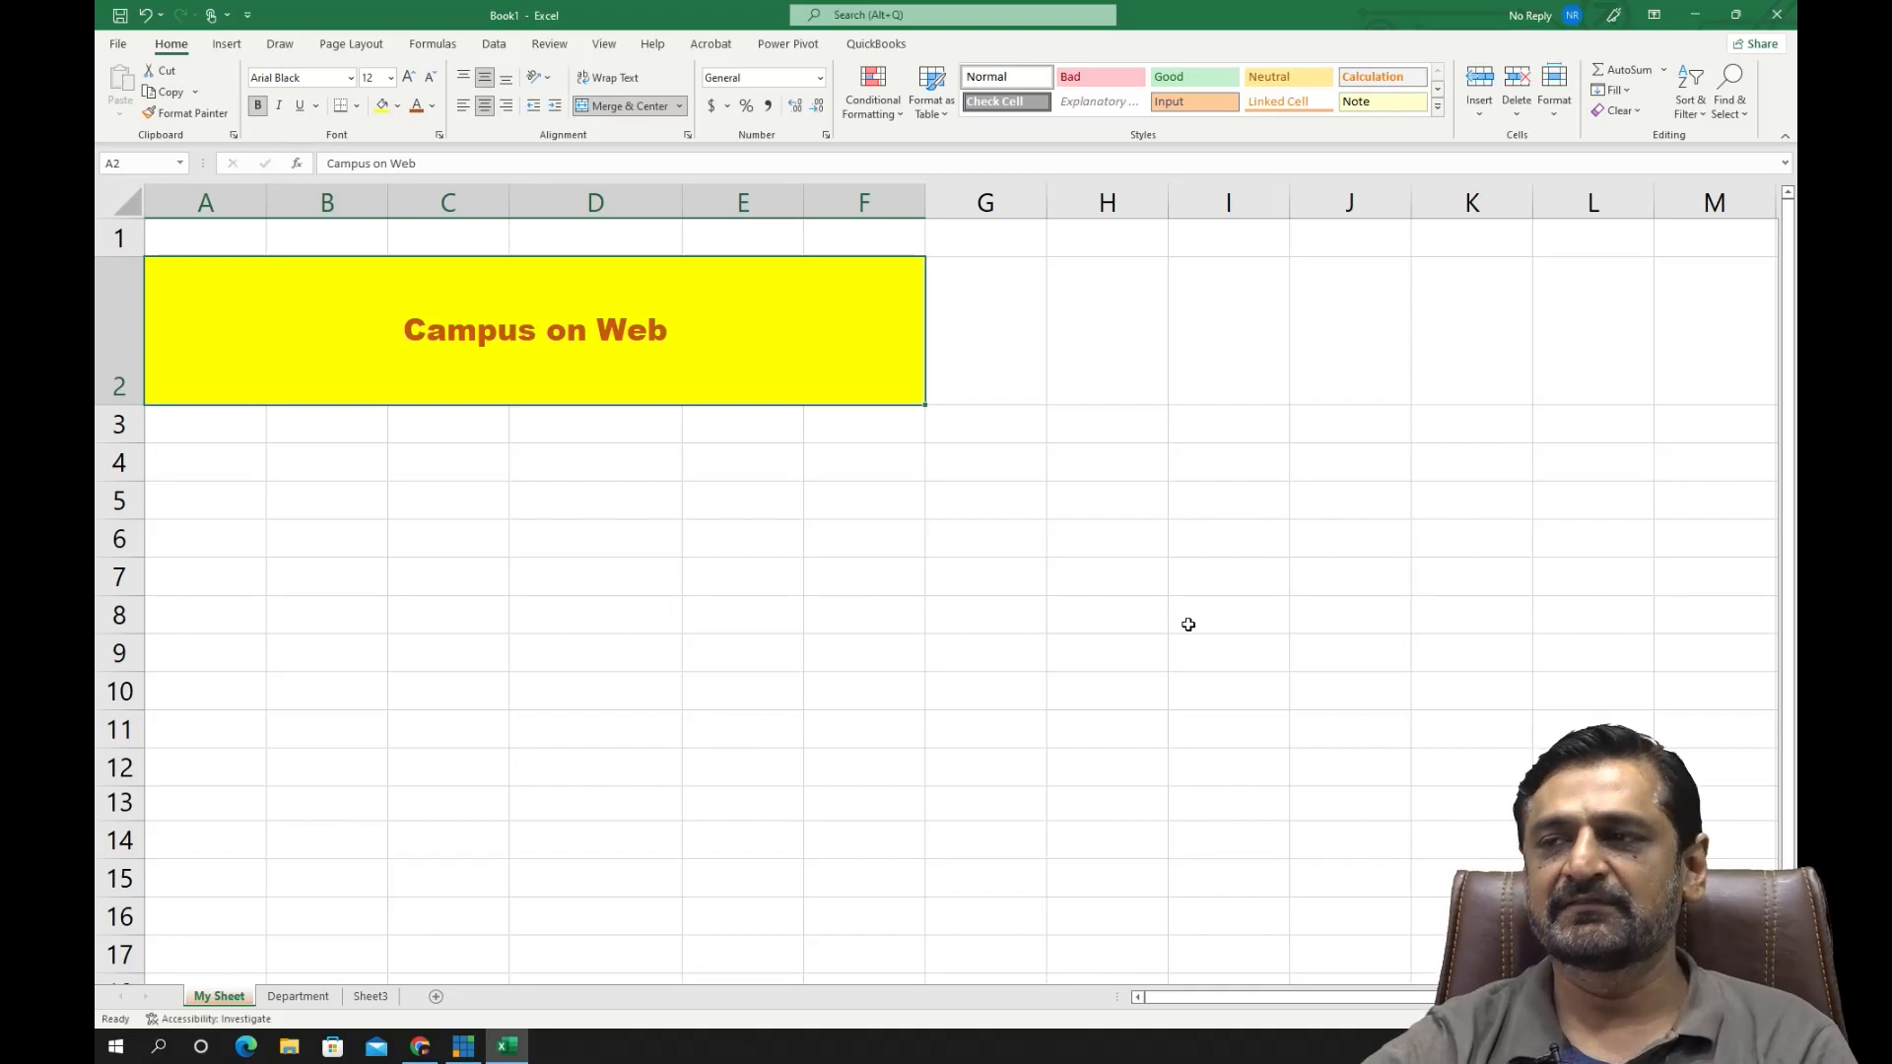
left_click(415, 624)
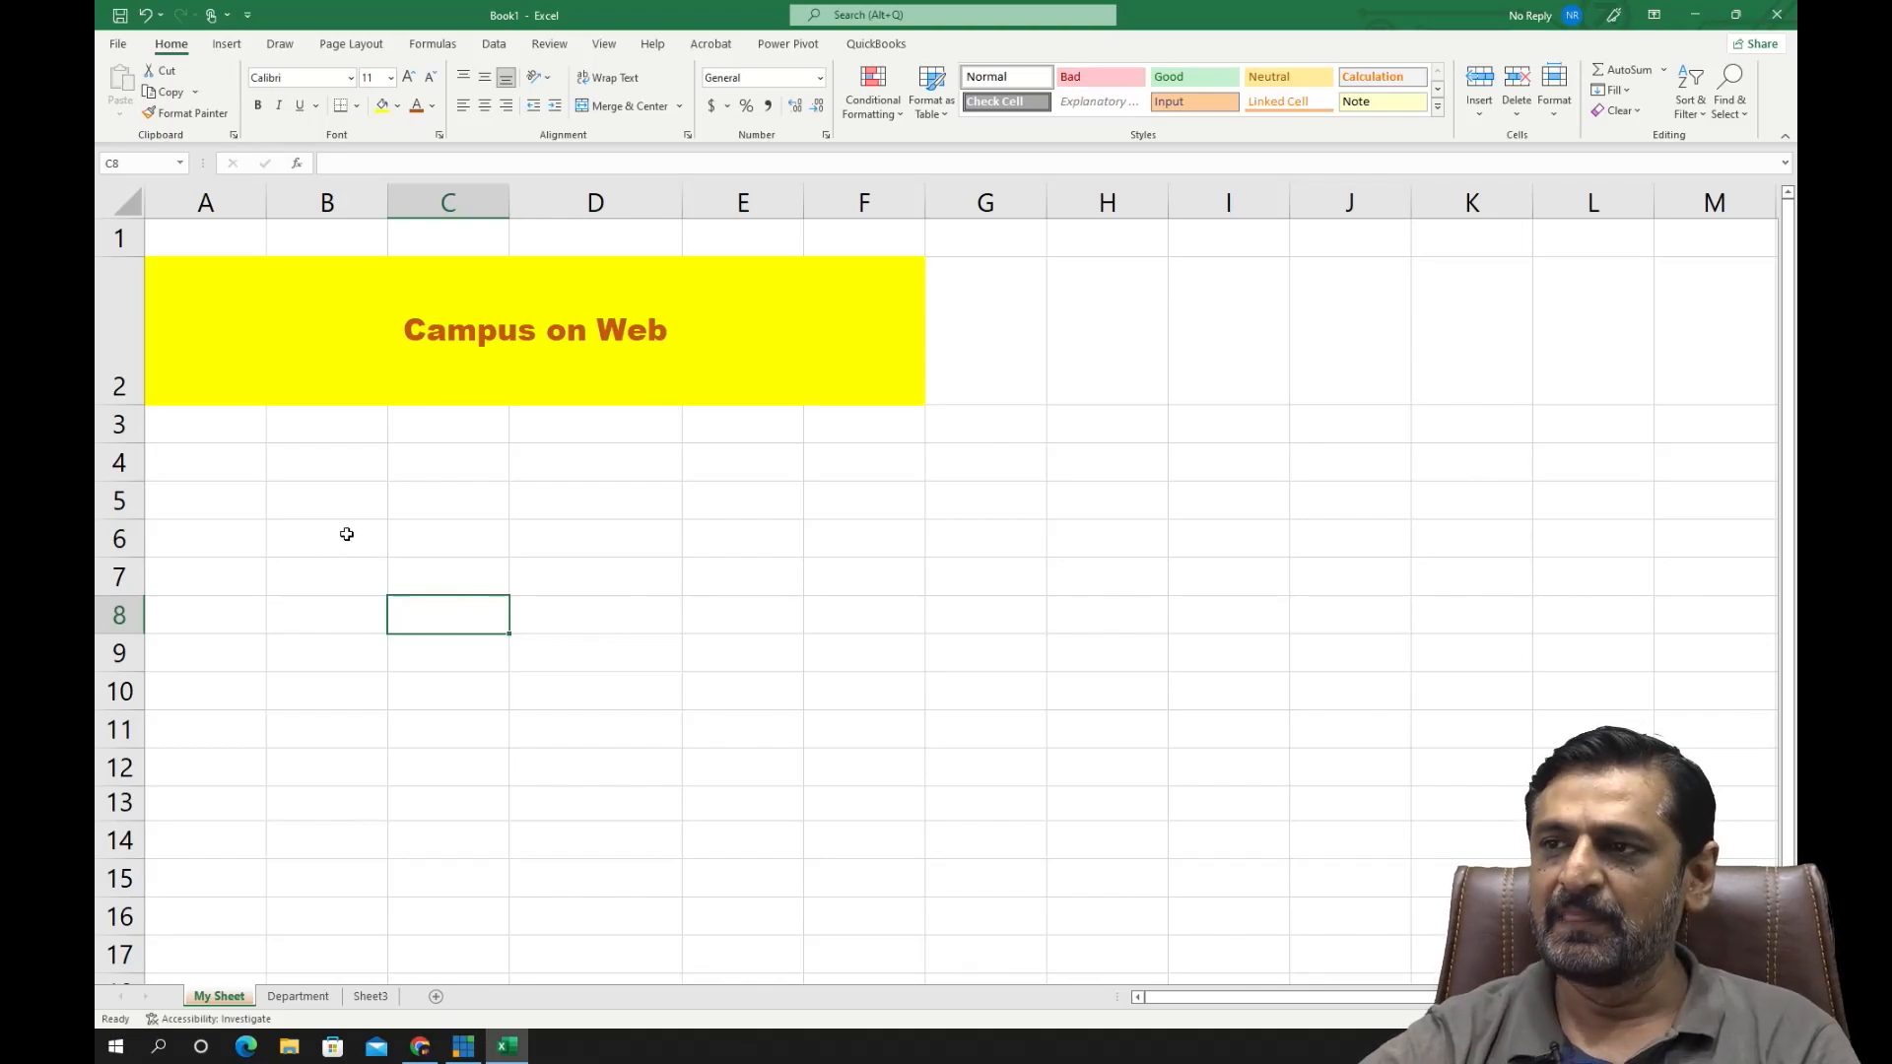
- Apply thick outside borders to the range A2:F10
left_click_drag(222, 297, 387, 706)
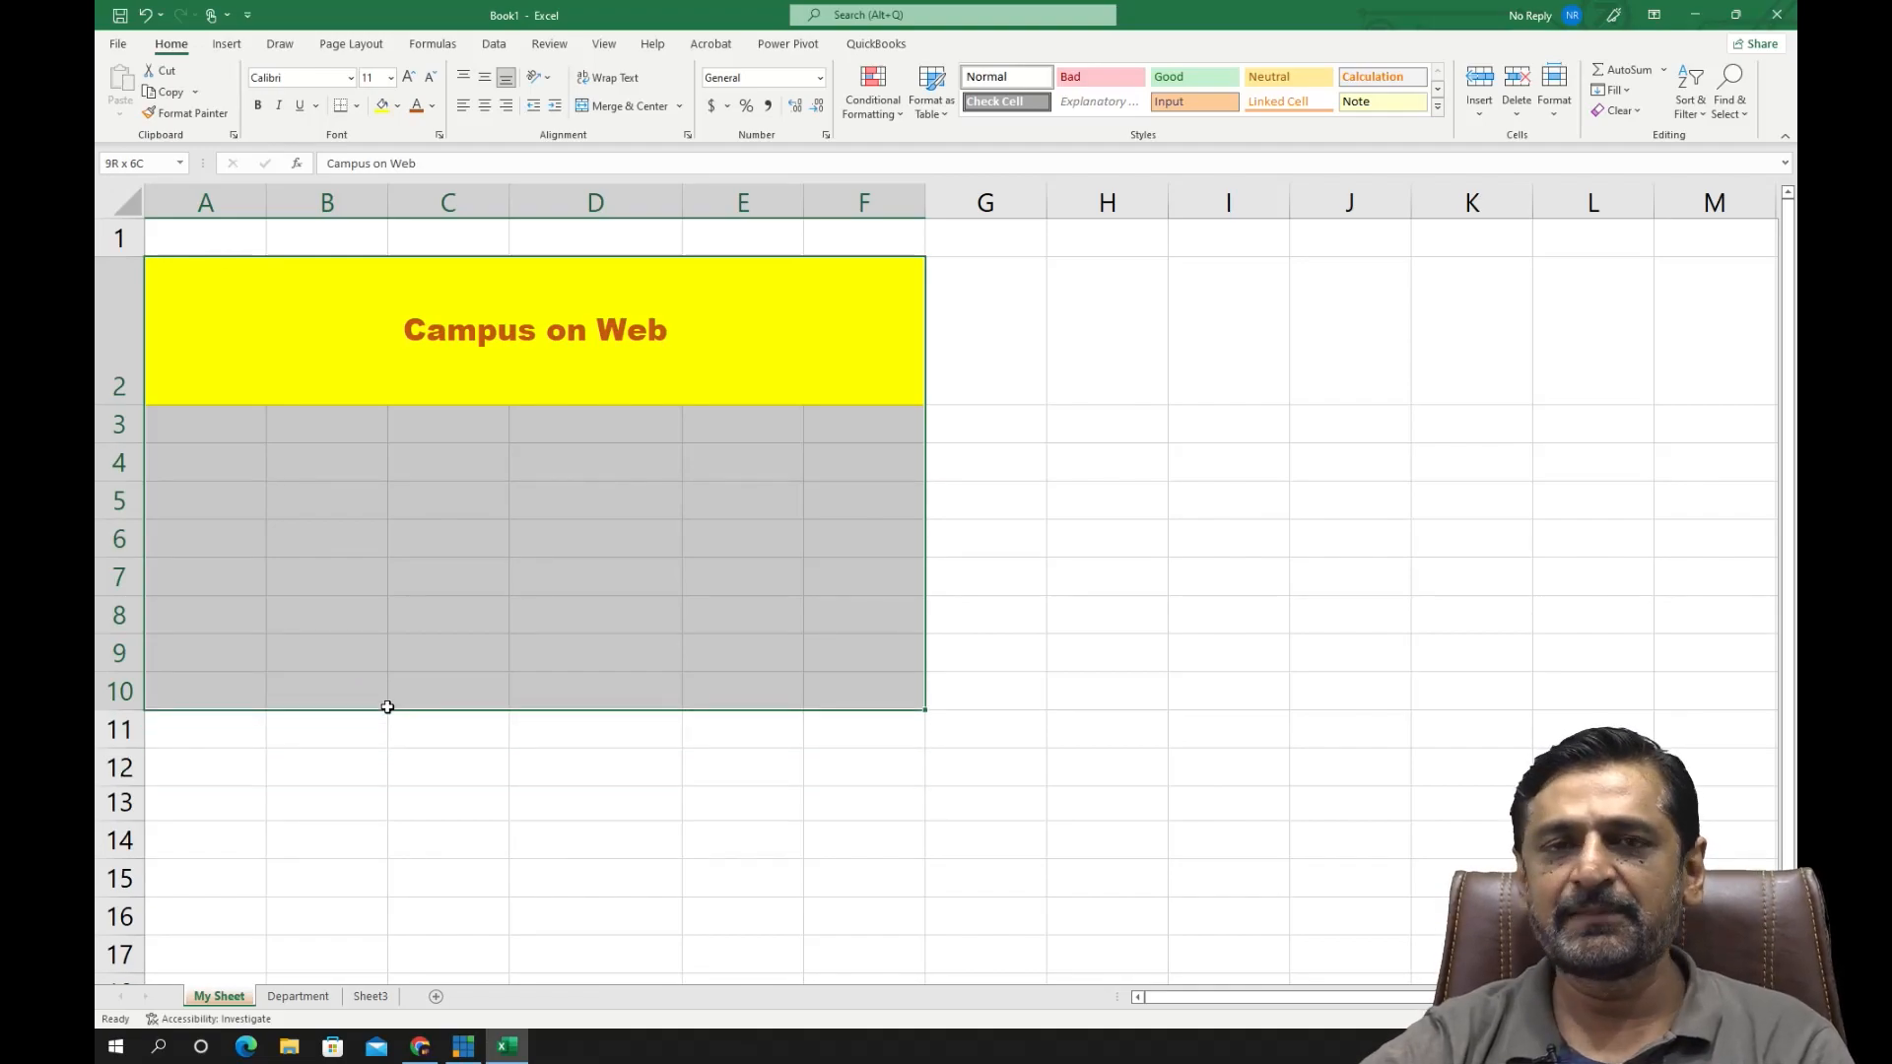
left_click(360, 106)
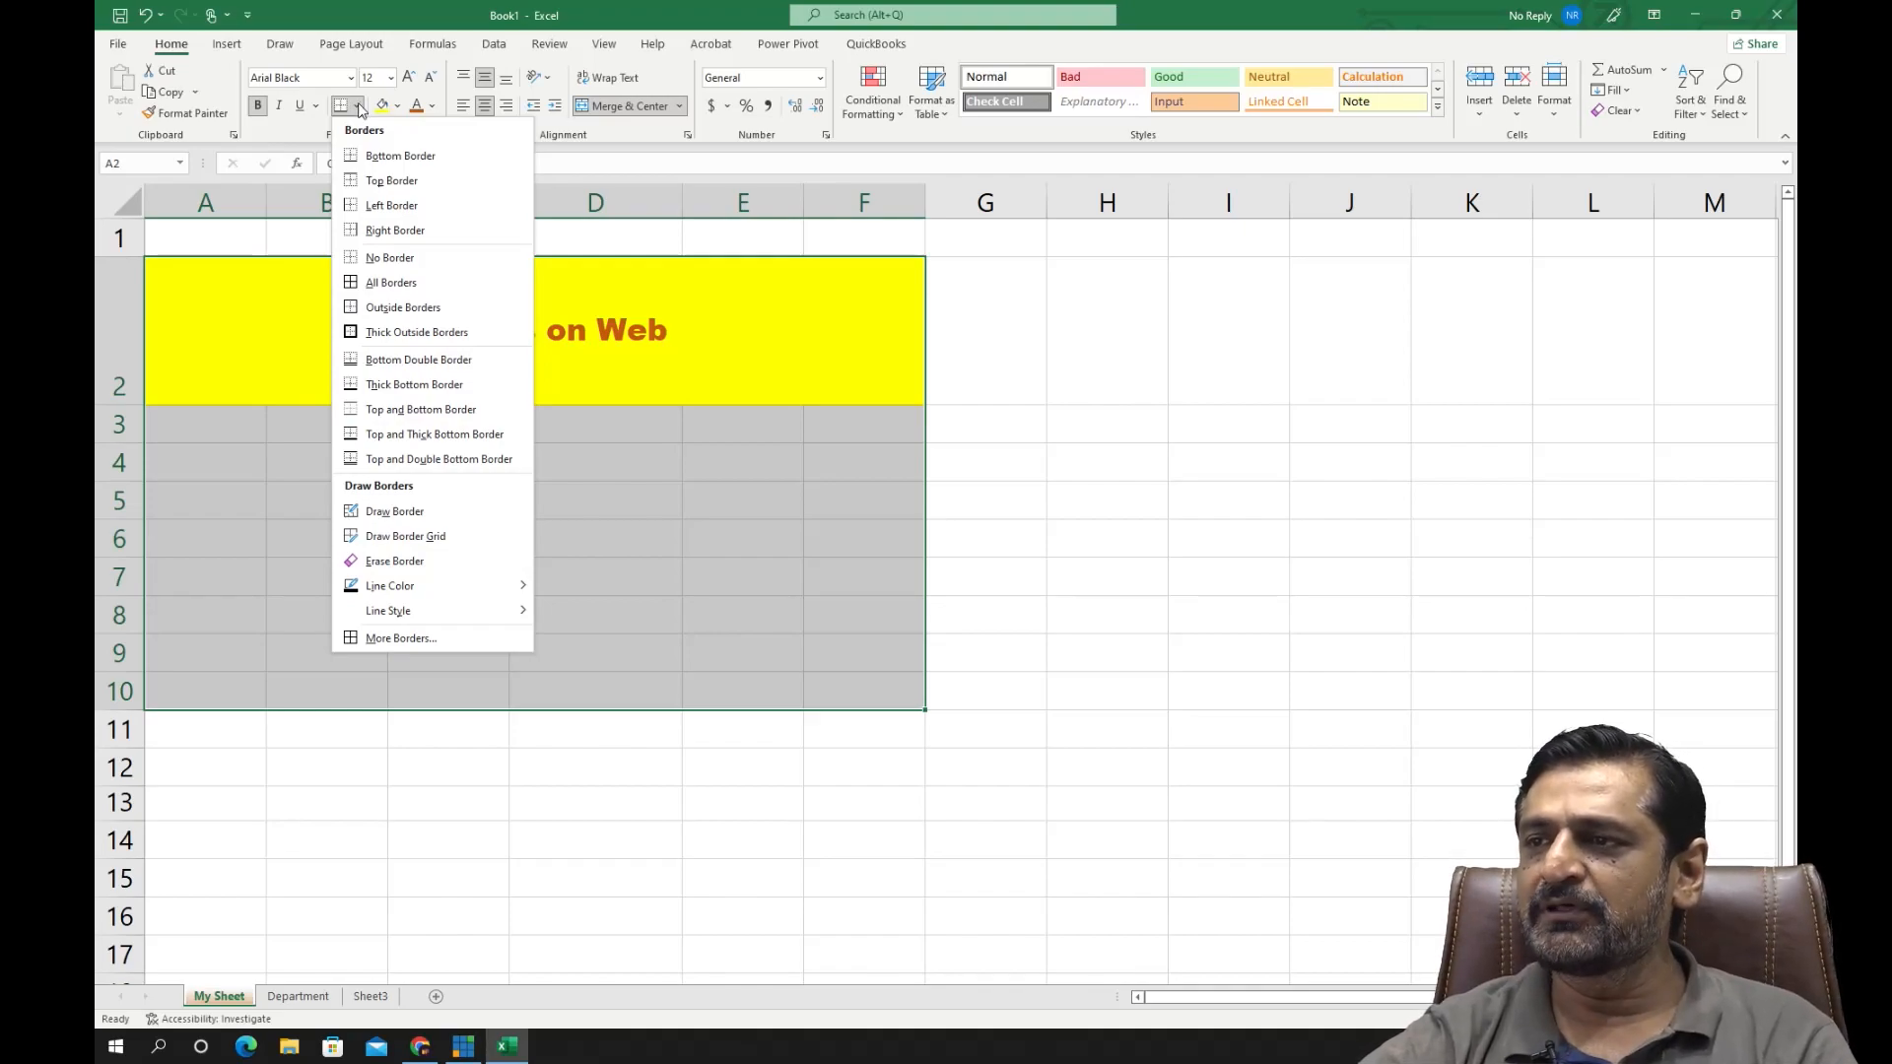
left_click(439, 333)
left_click(962, 394)
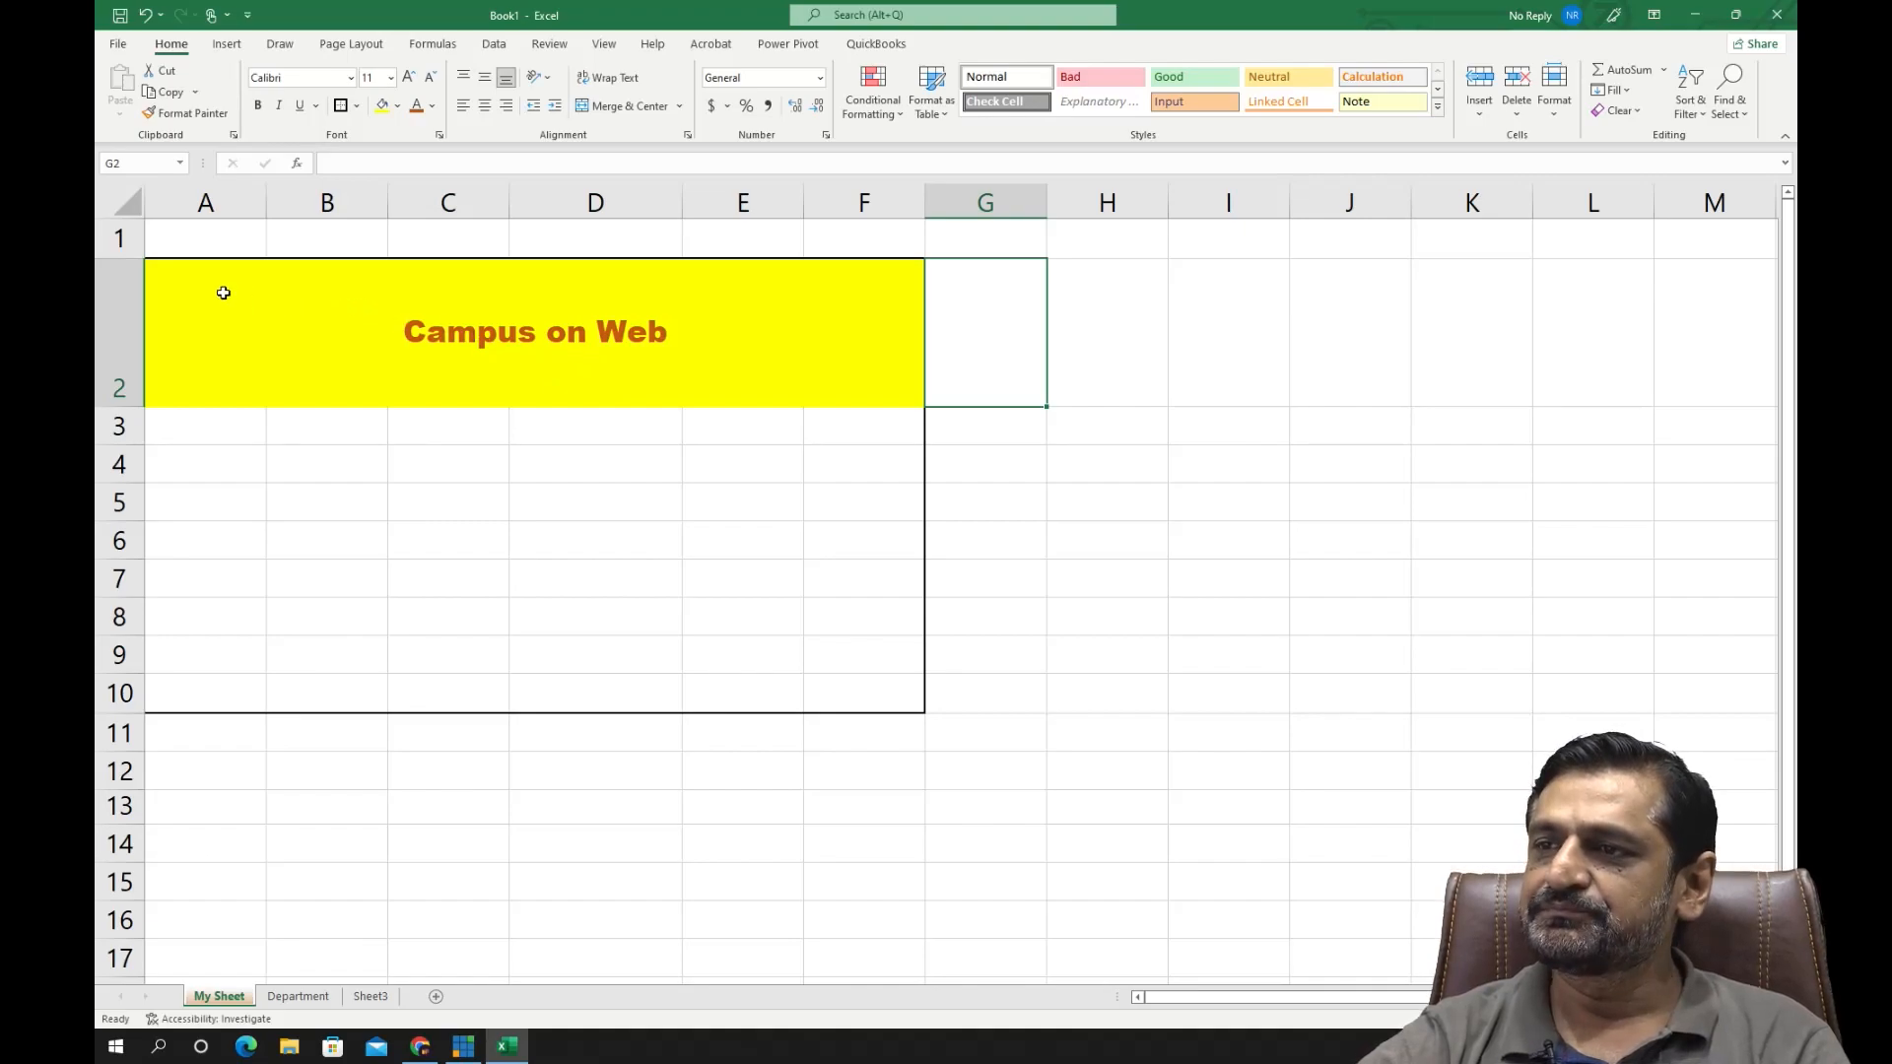
- Apply all borders to the range A2:F10, covering the merged heading and the rows below it
left_click(321, 338)
left_click_drag(322, 338, 697, 689)
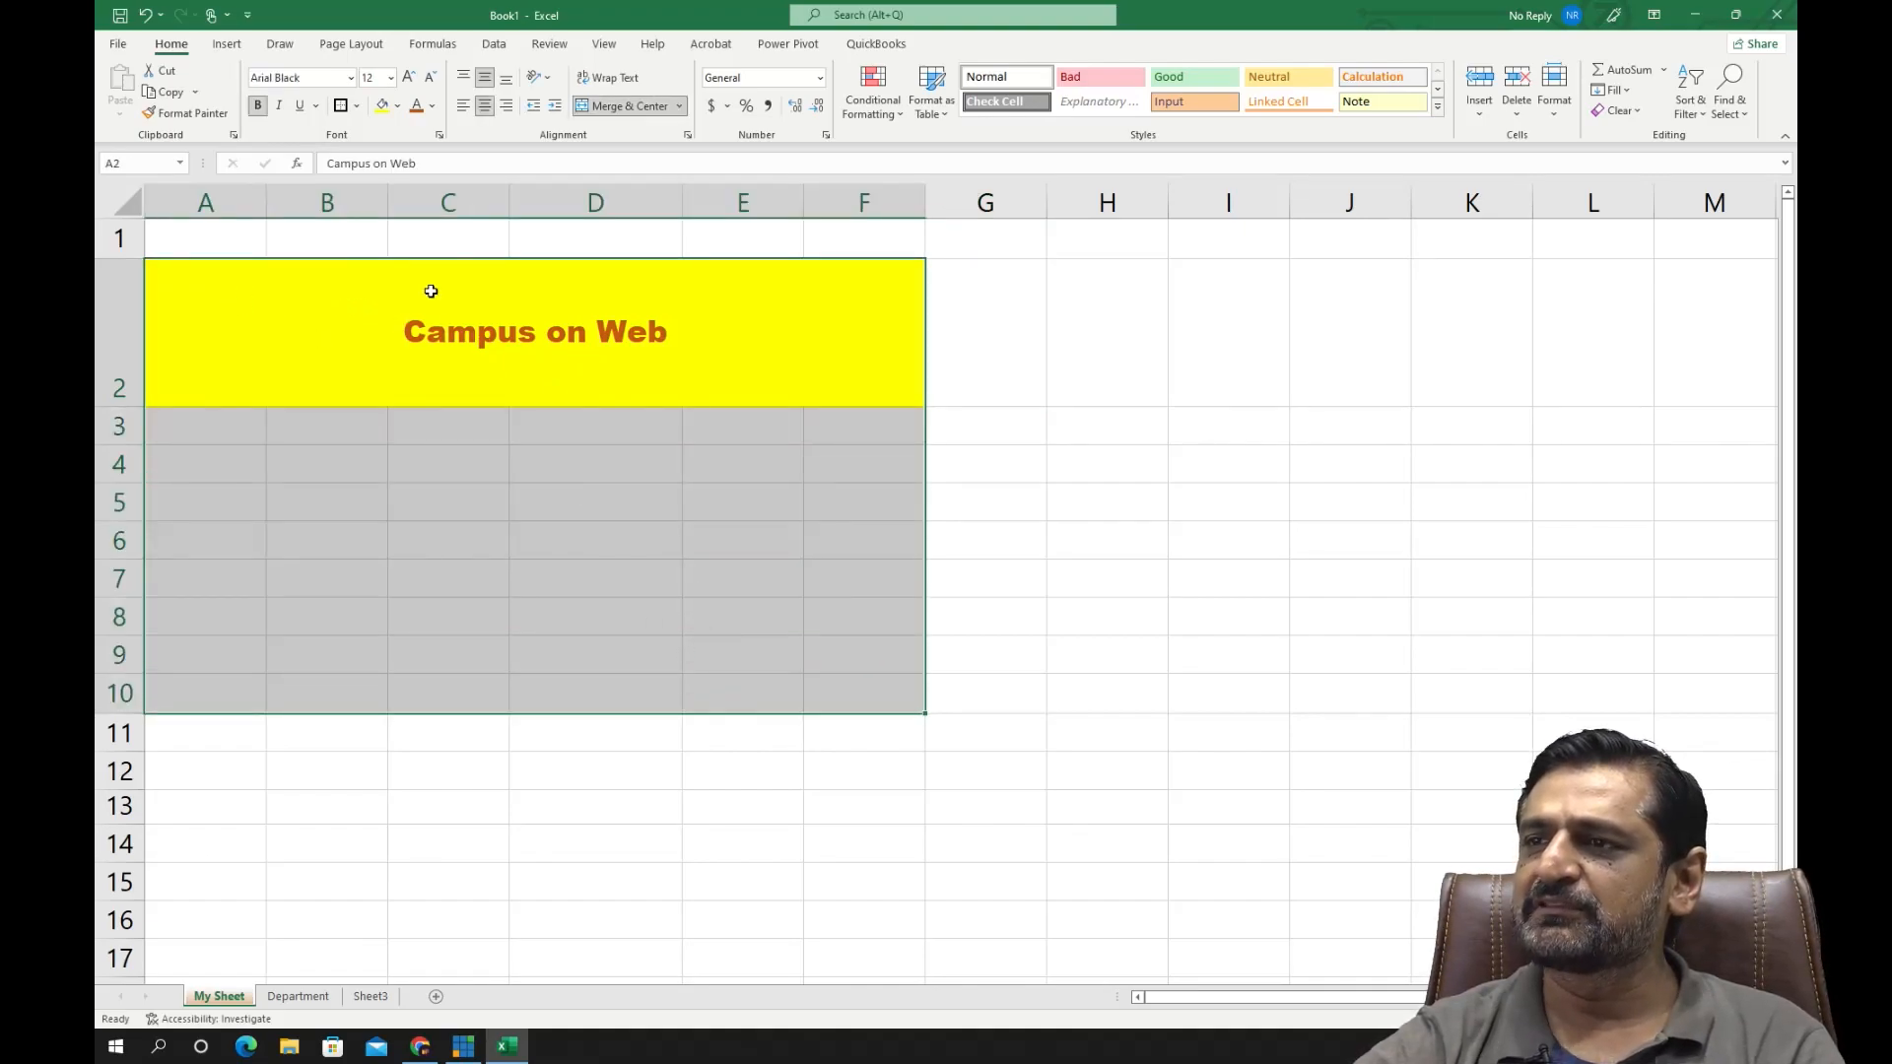
left_click(357, 111)
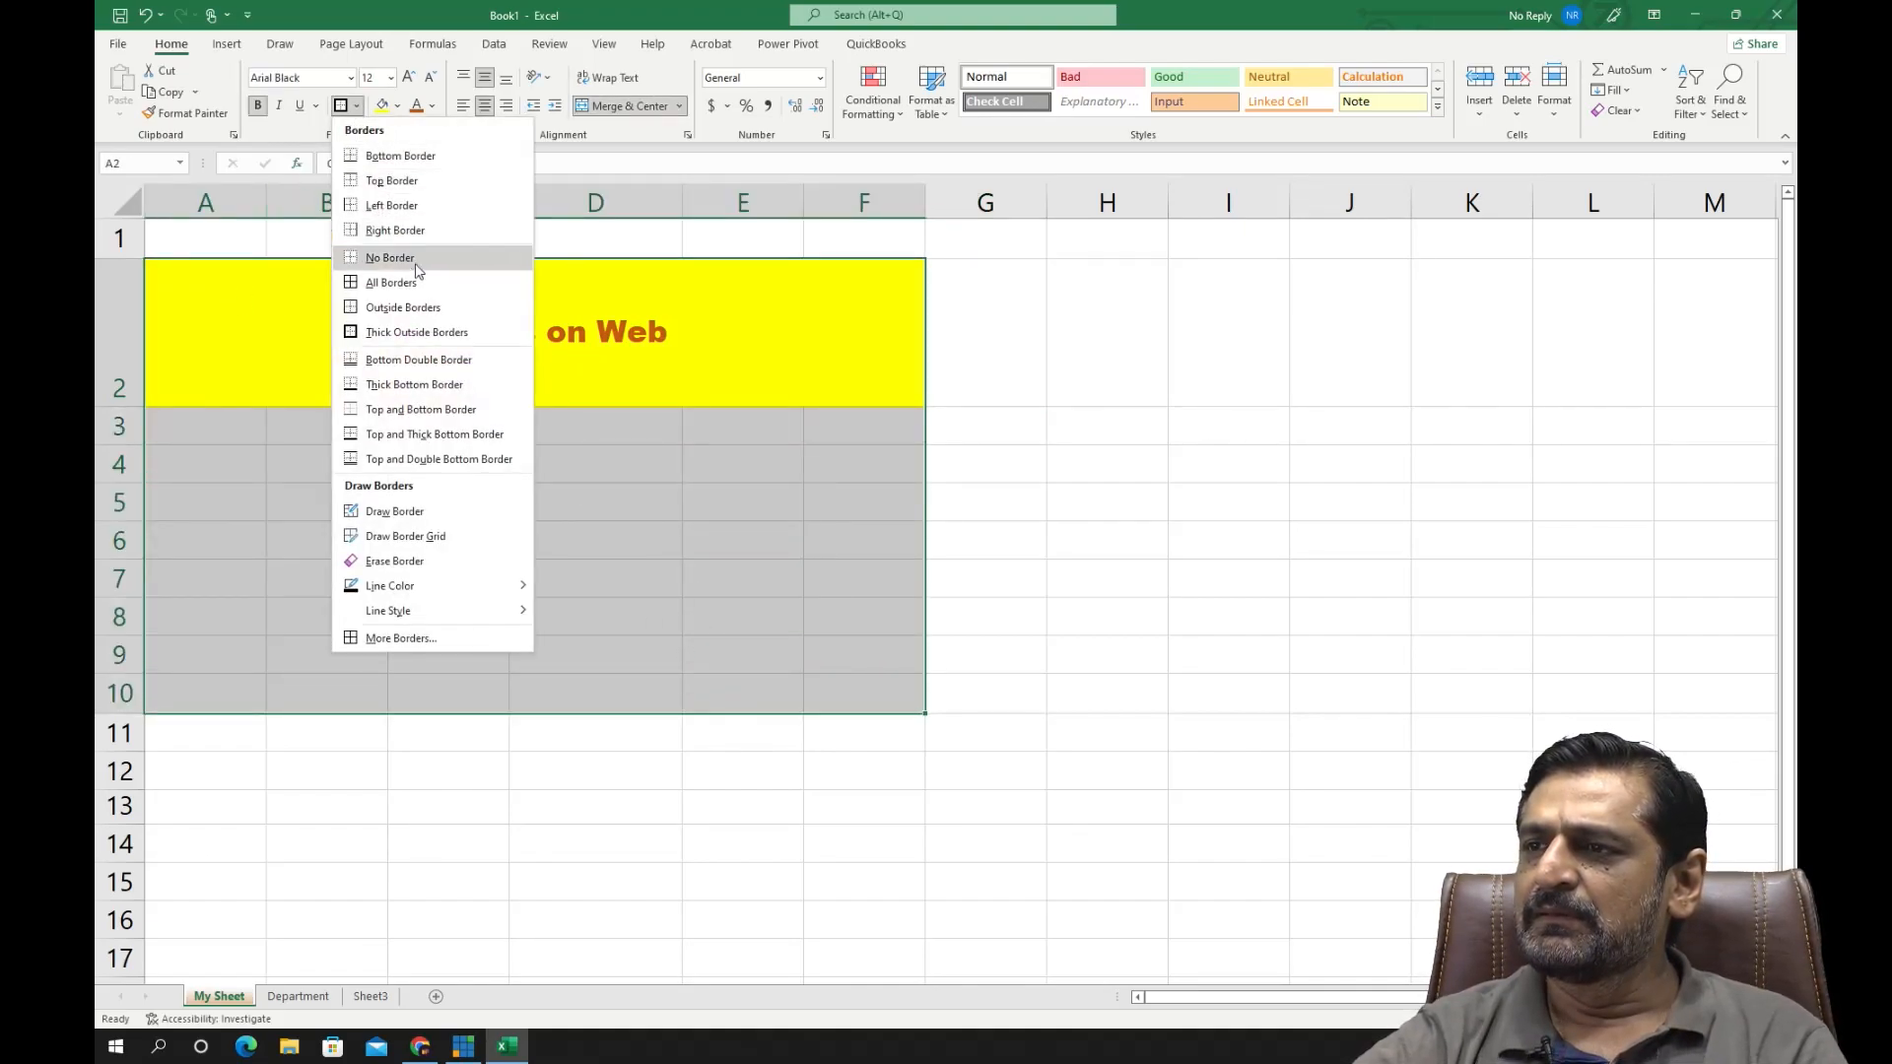
left_click(427, 286)
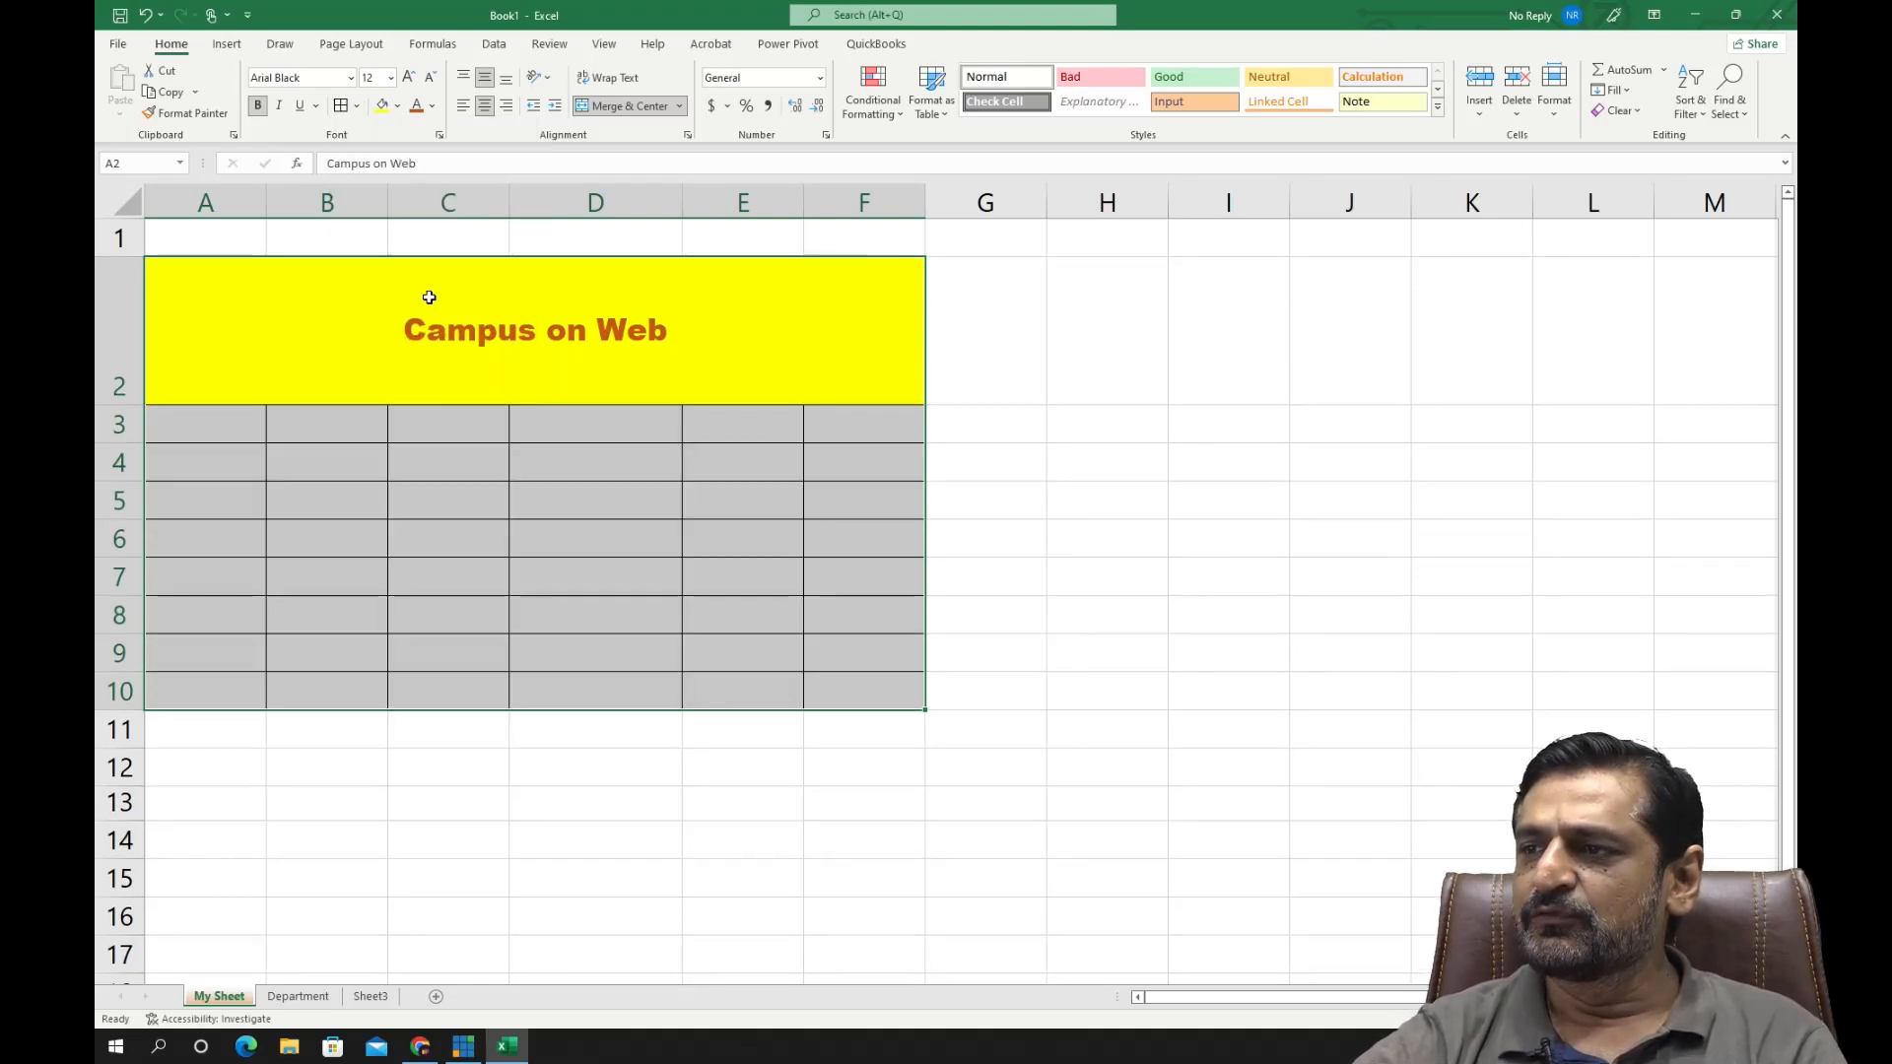
left_click_drag(547, 575, 543, 554)
left_click(256, 440)
left_click(624, 409)
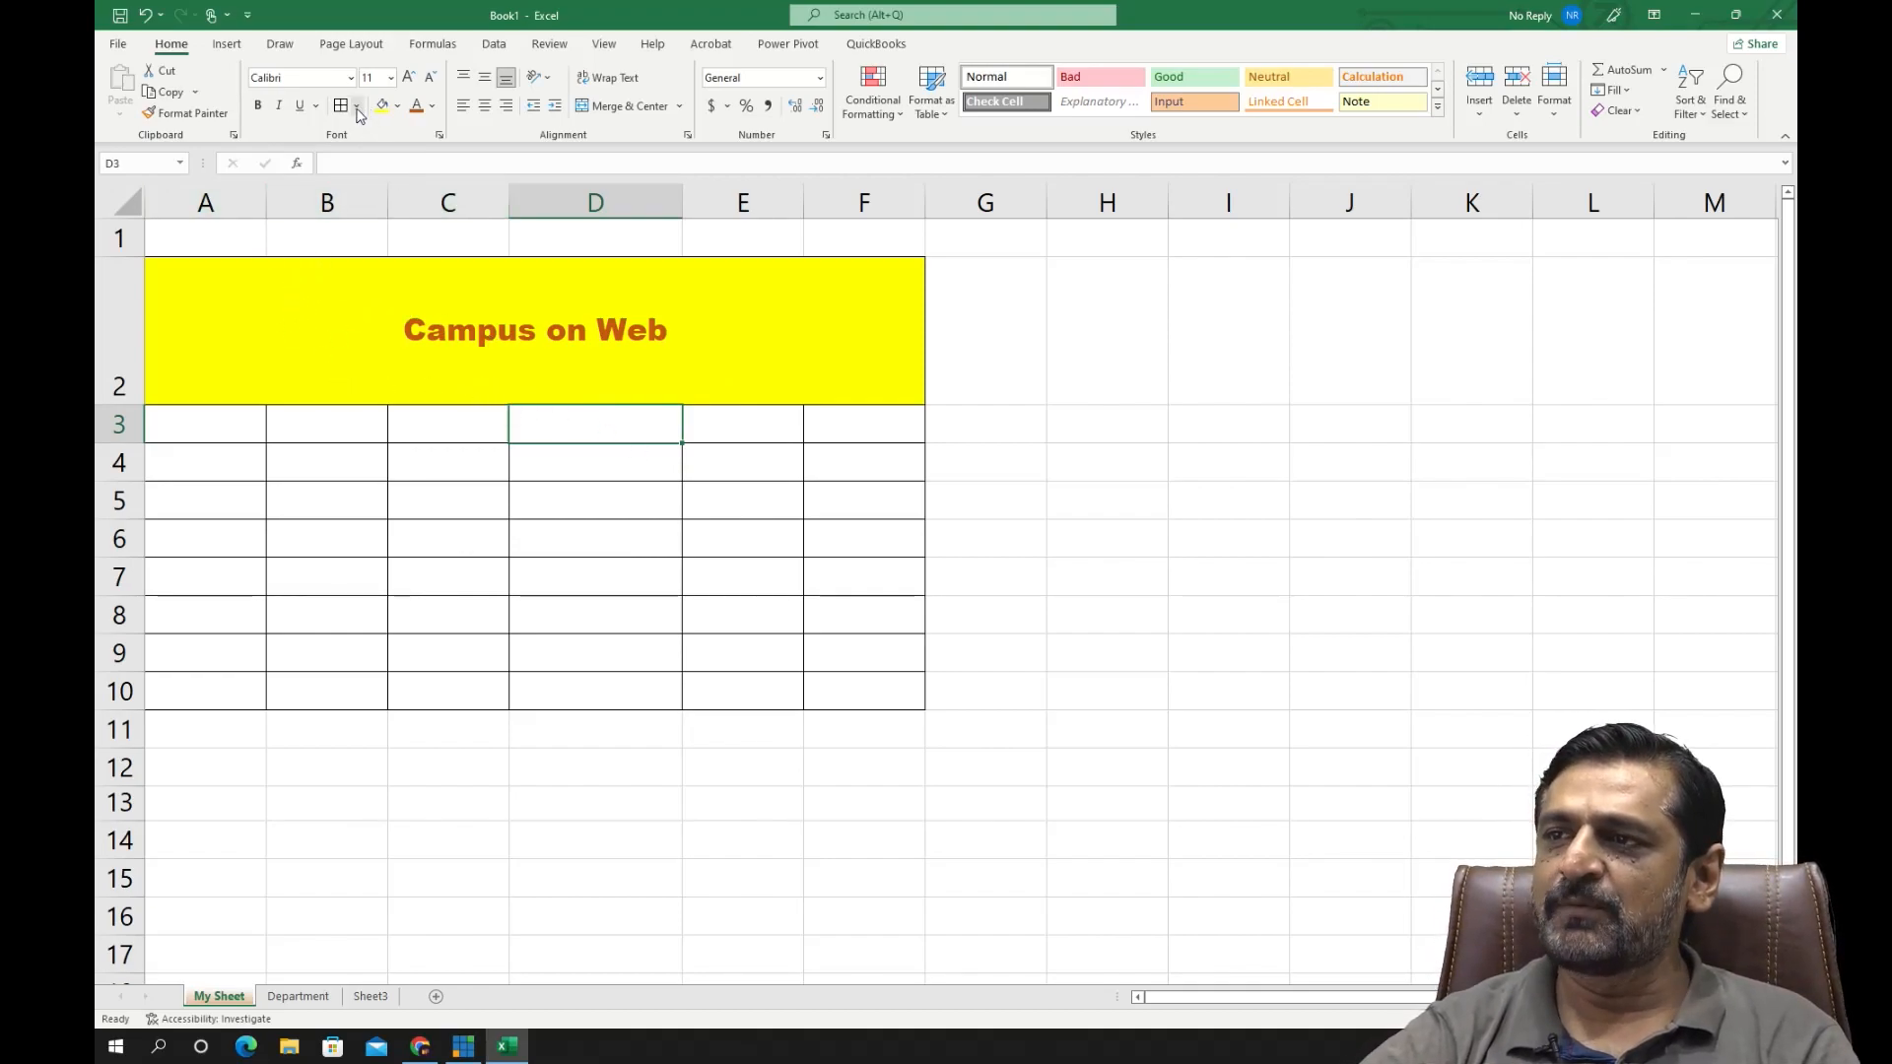
- Insert a new blank column before column A, to the left of the bordered table
left_click(380, 386)
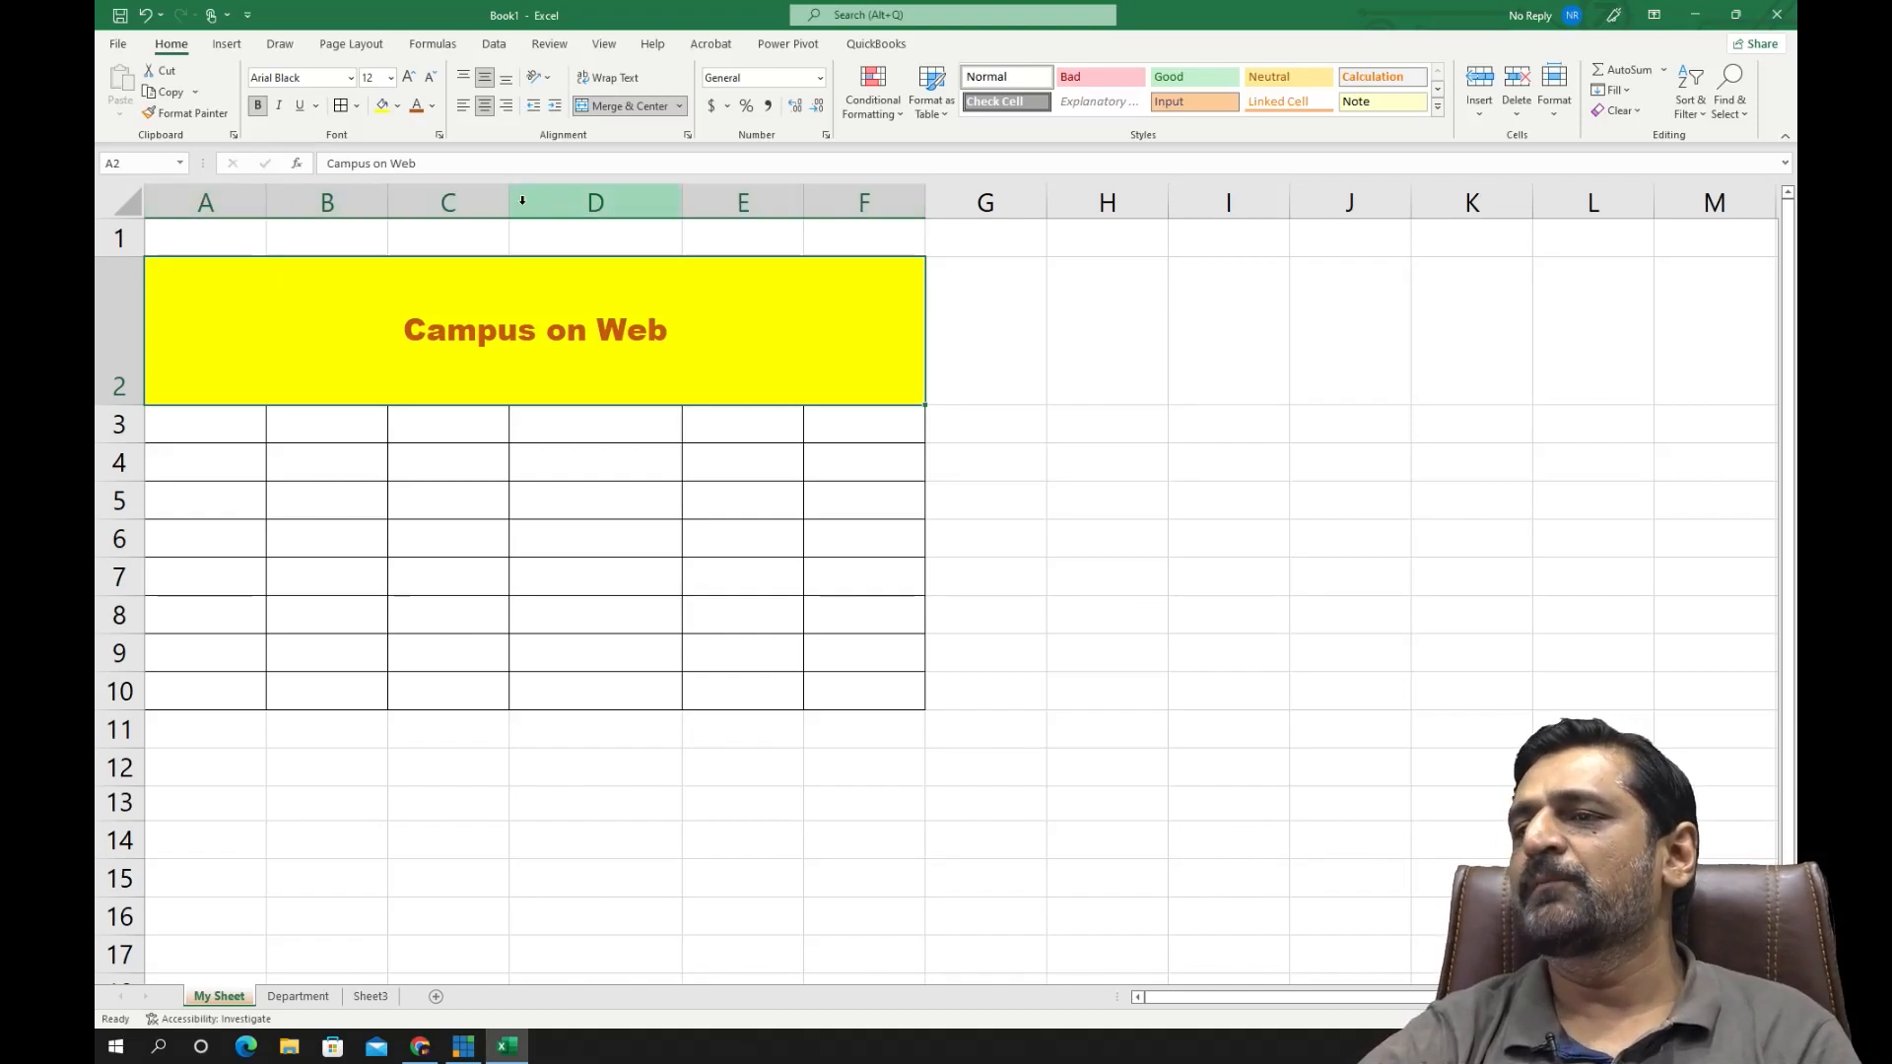
left_click(216, 197)
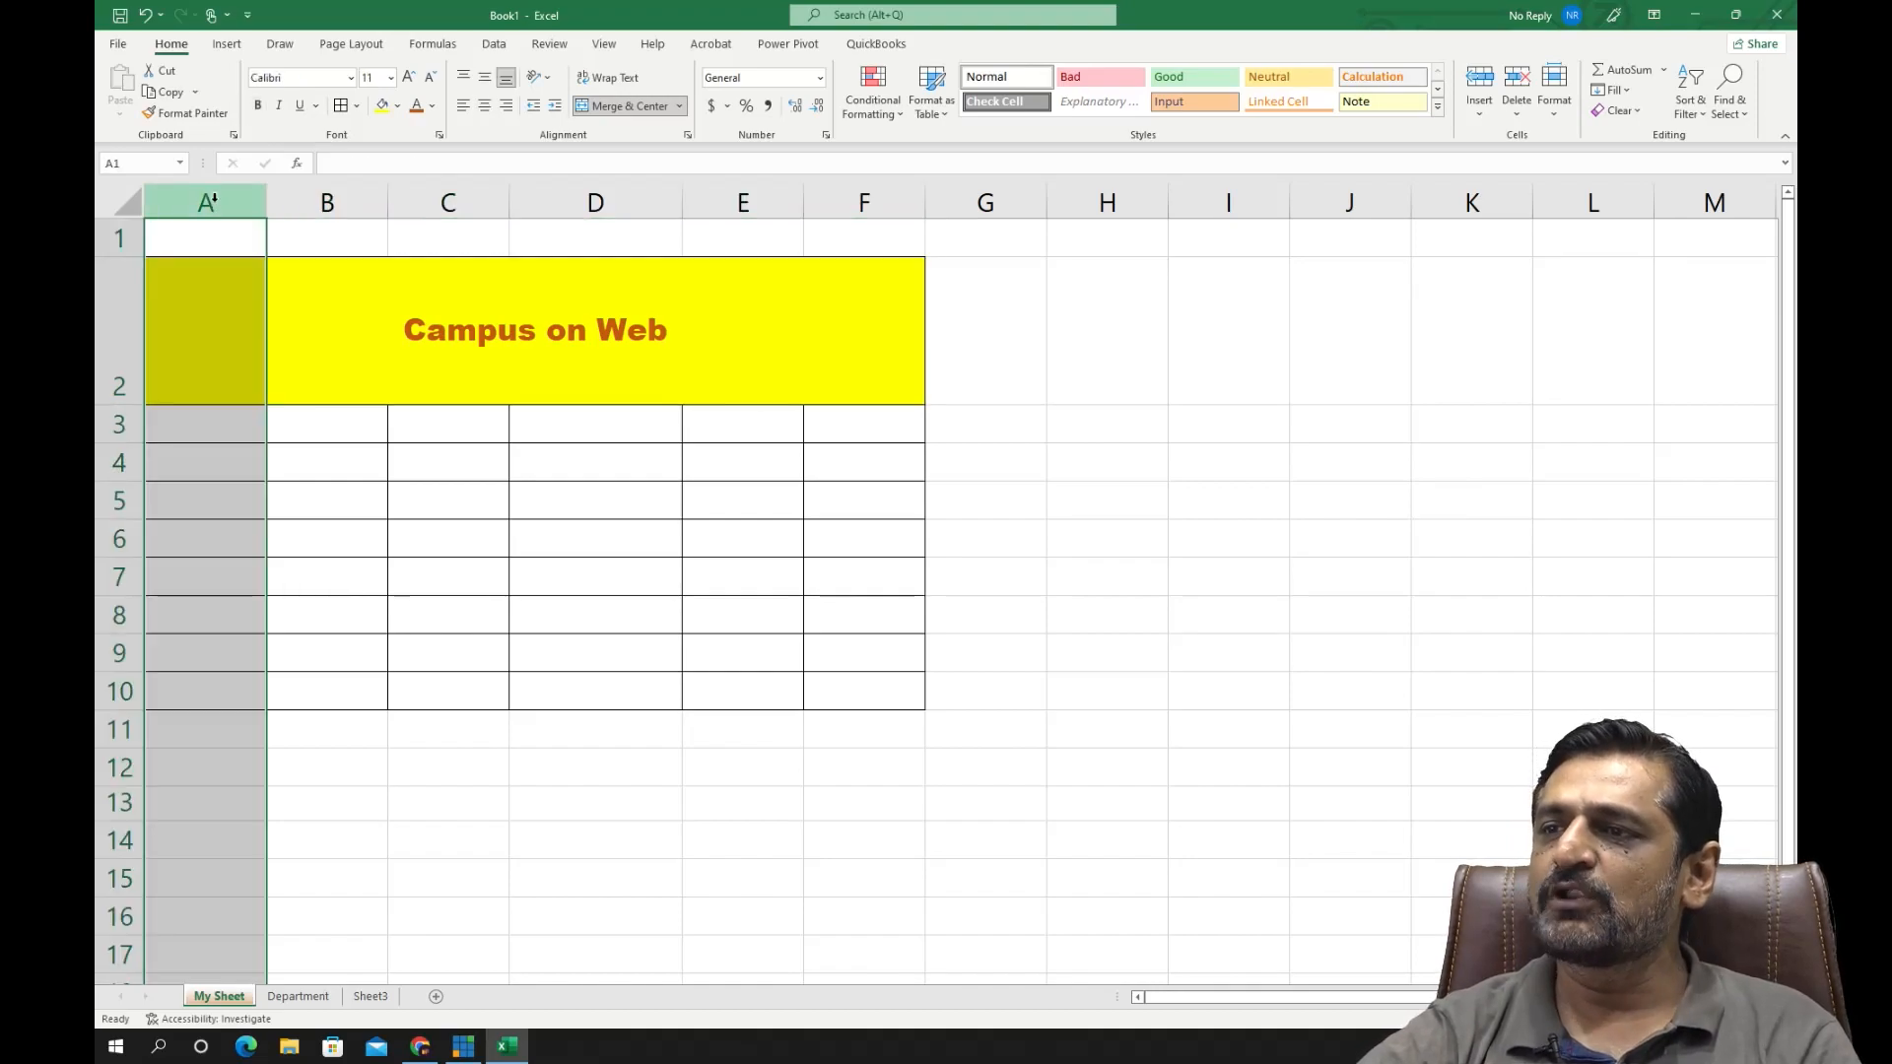
right_click(215, 202)
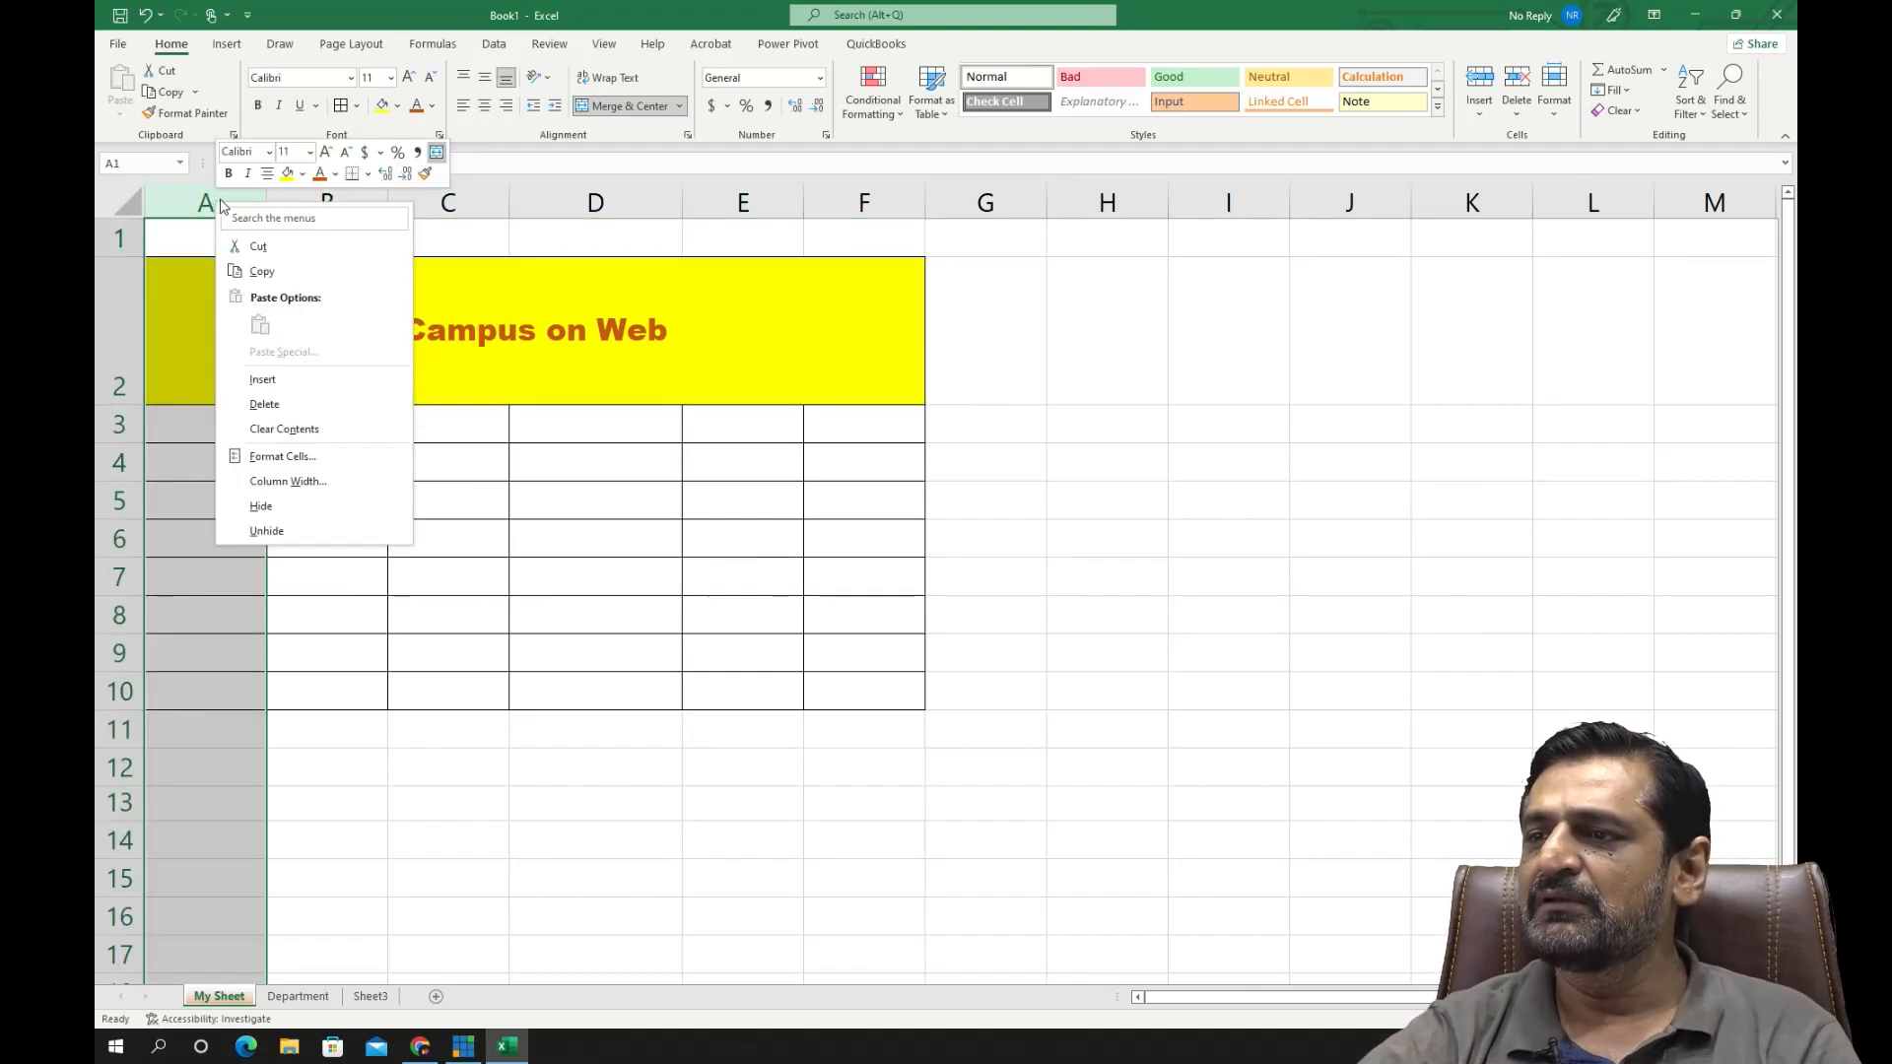
left_click(294, 381)
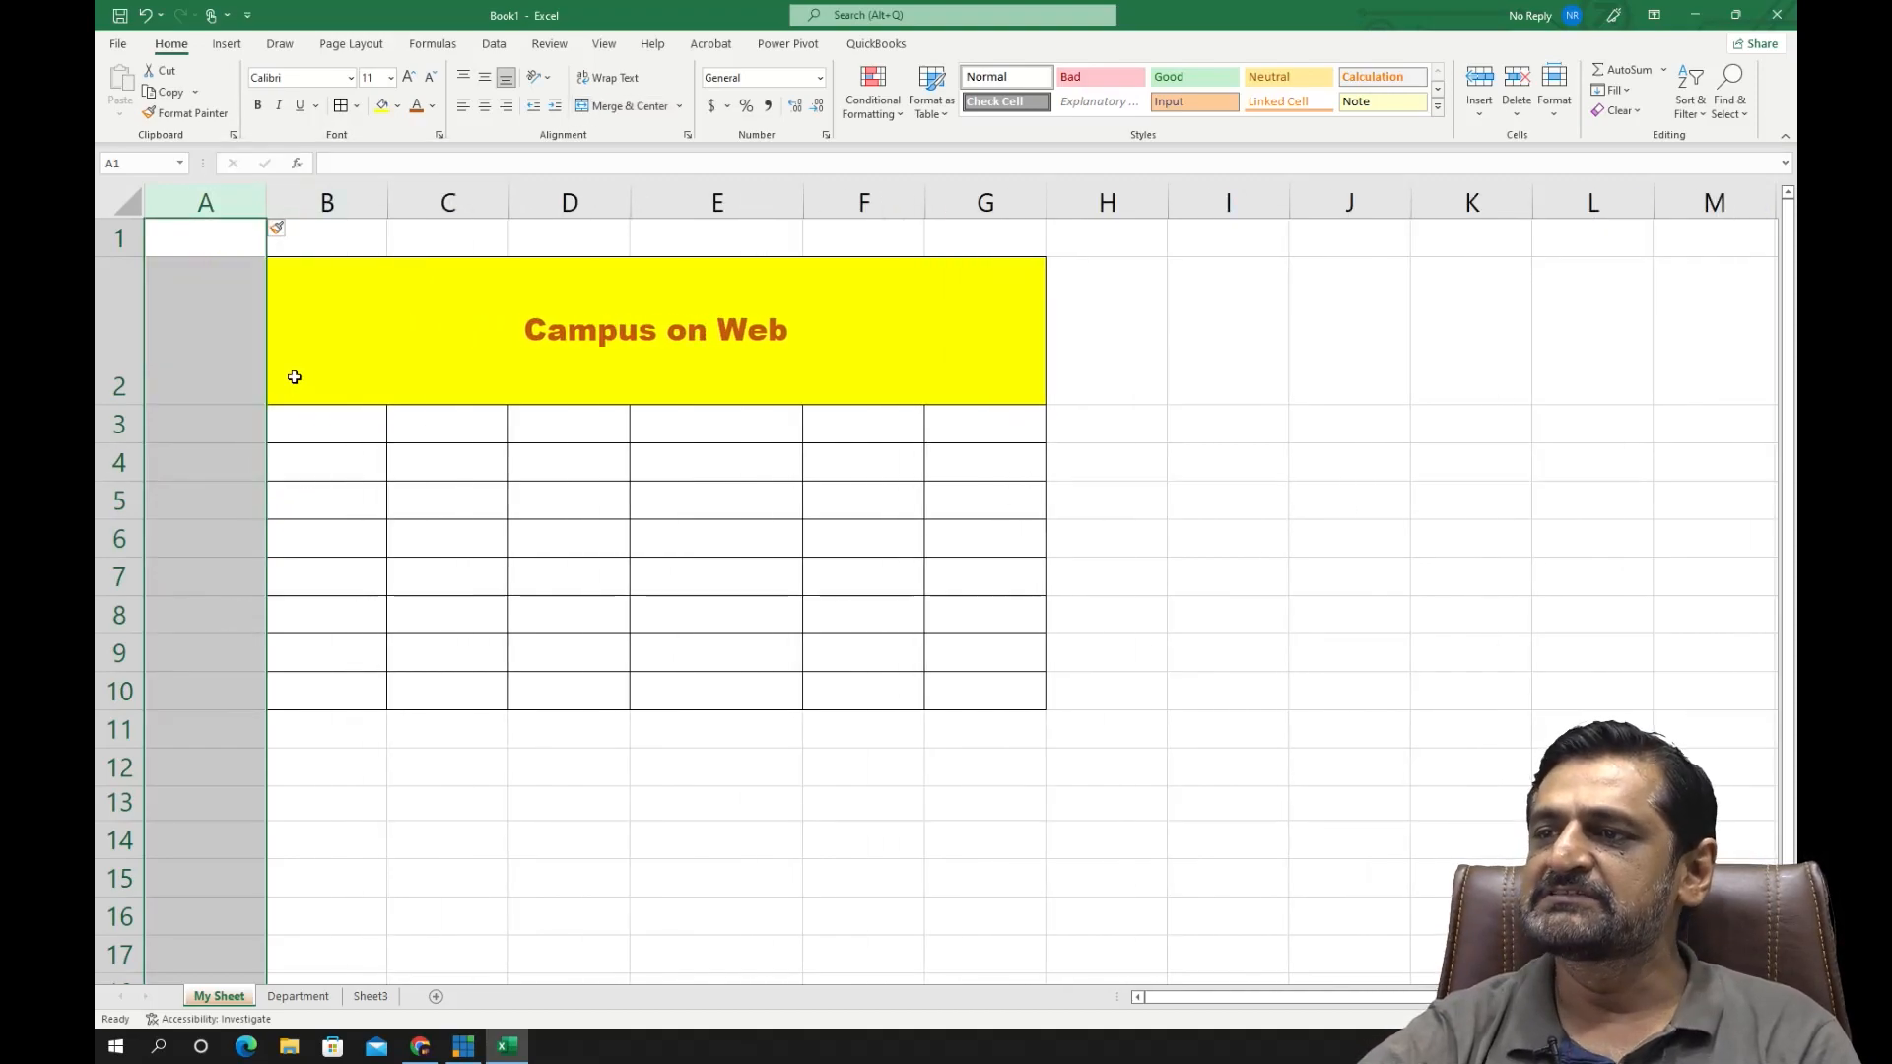
left_click(274, 451)
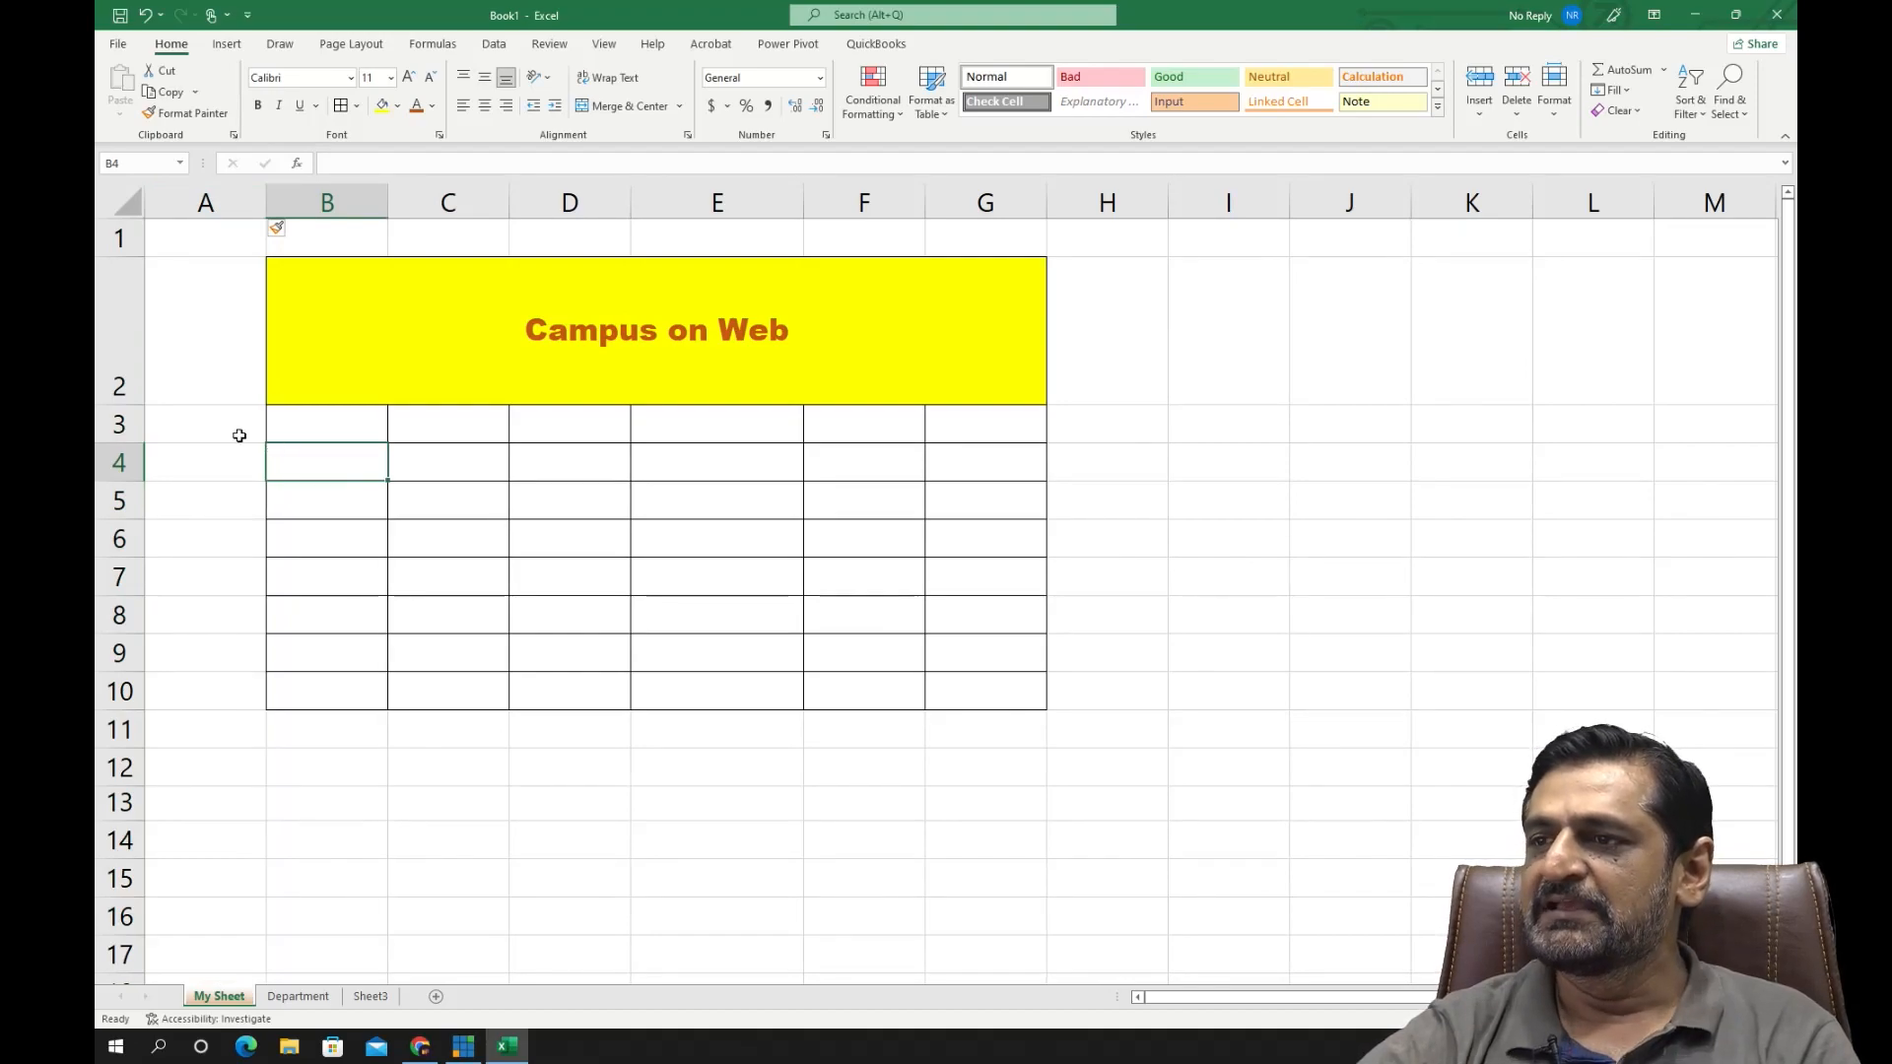
- Insert a new blank row above row 1 of the sheet
left_click(122, 238)
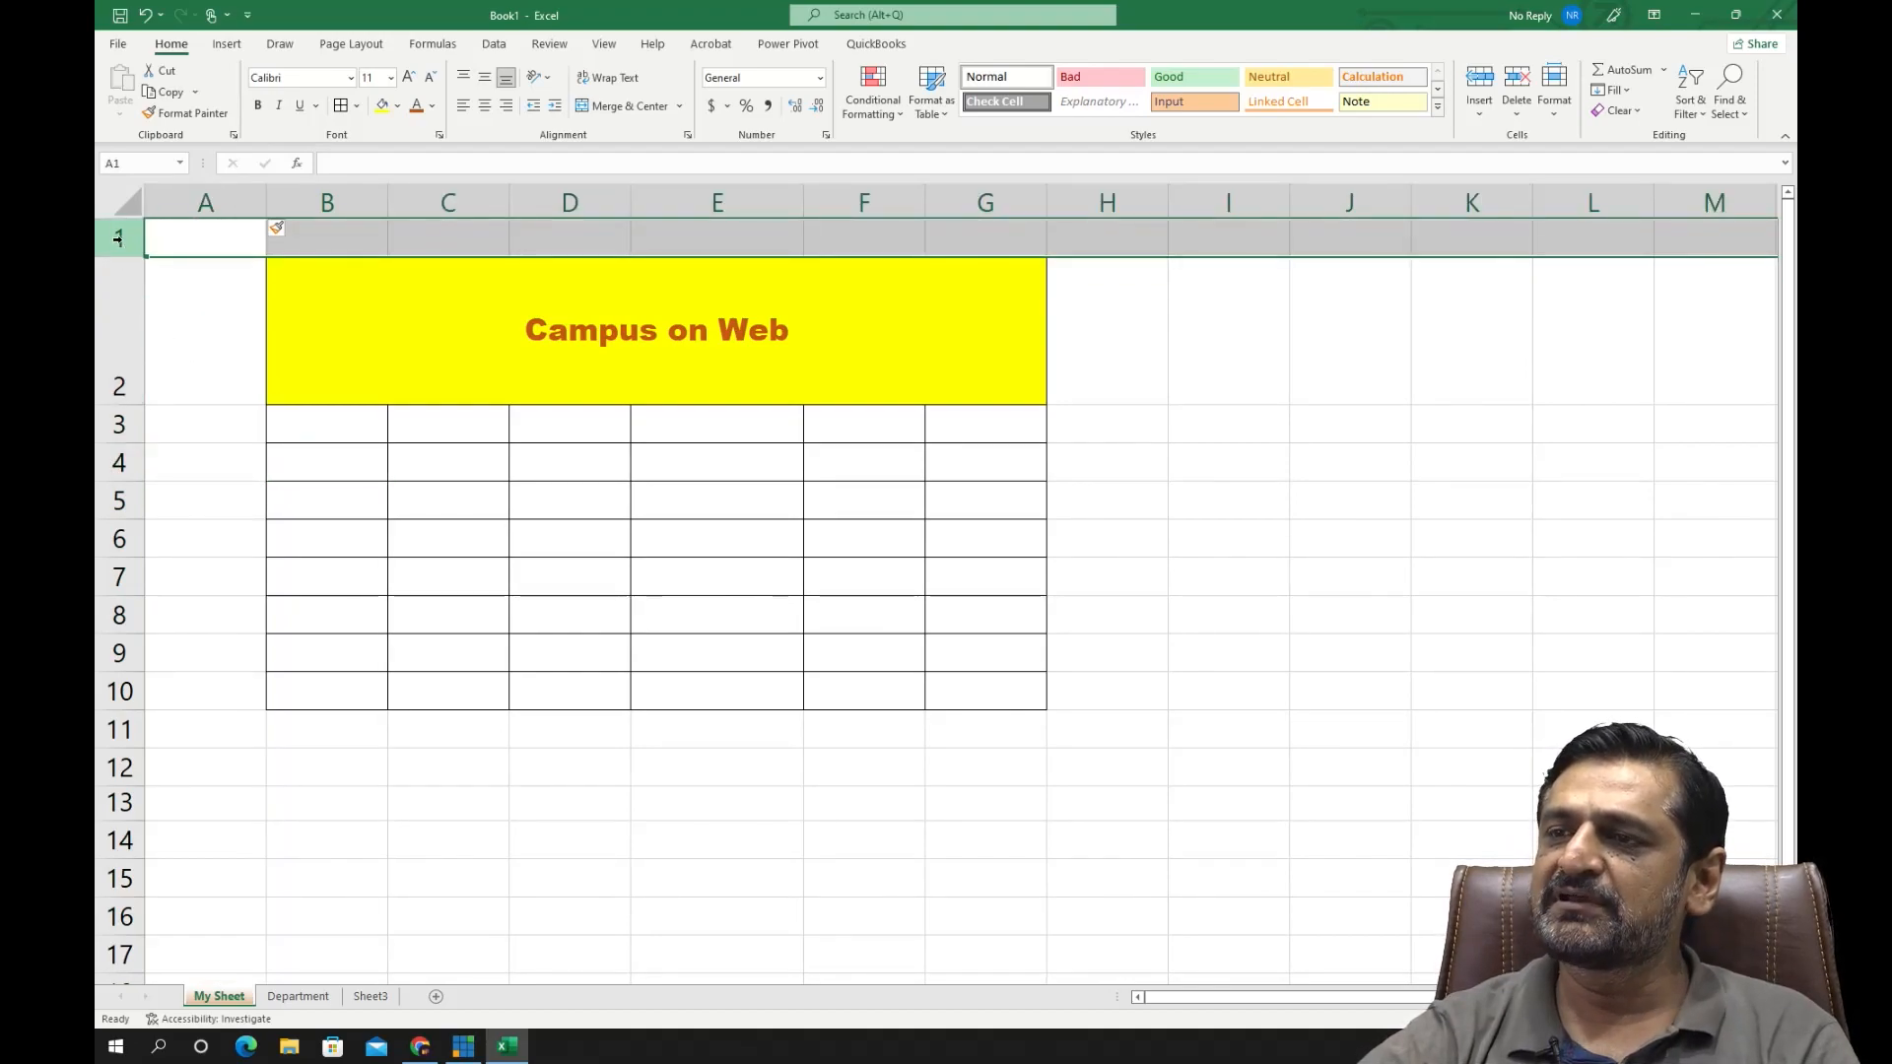
right_click(121, 242)
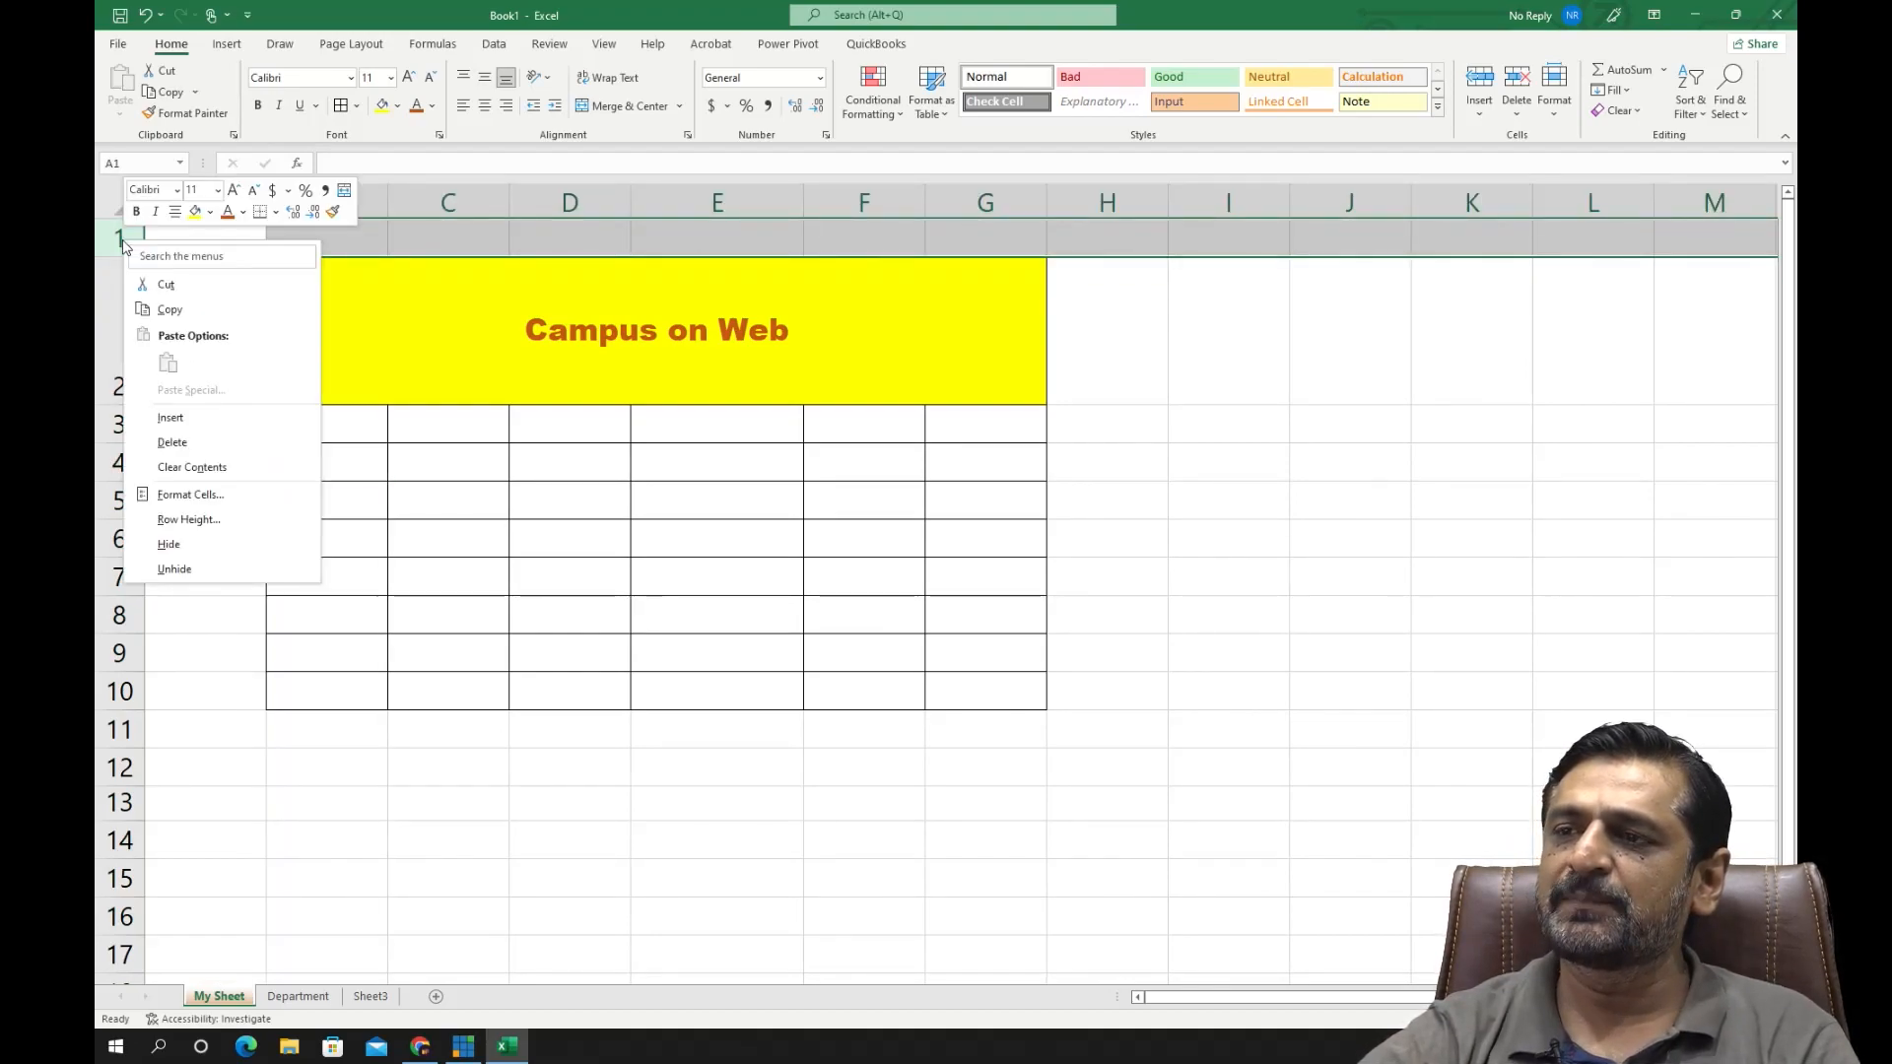
left_click(172, 419)
left_click(529, 455)
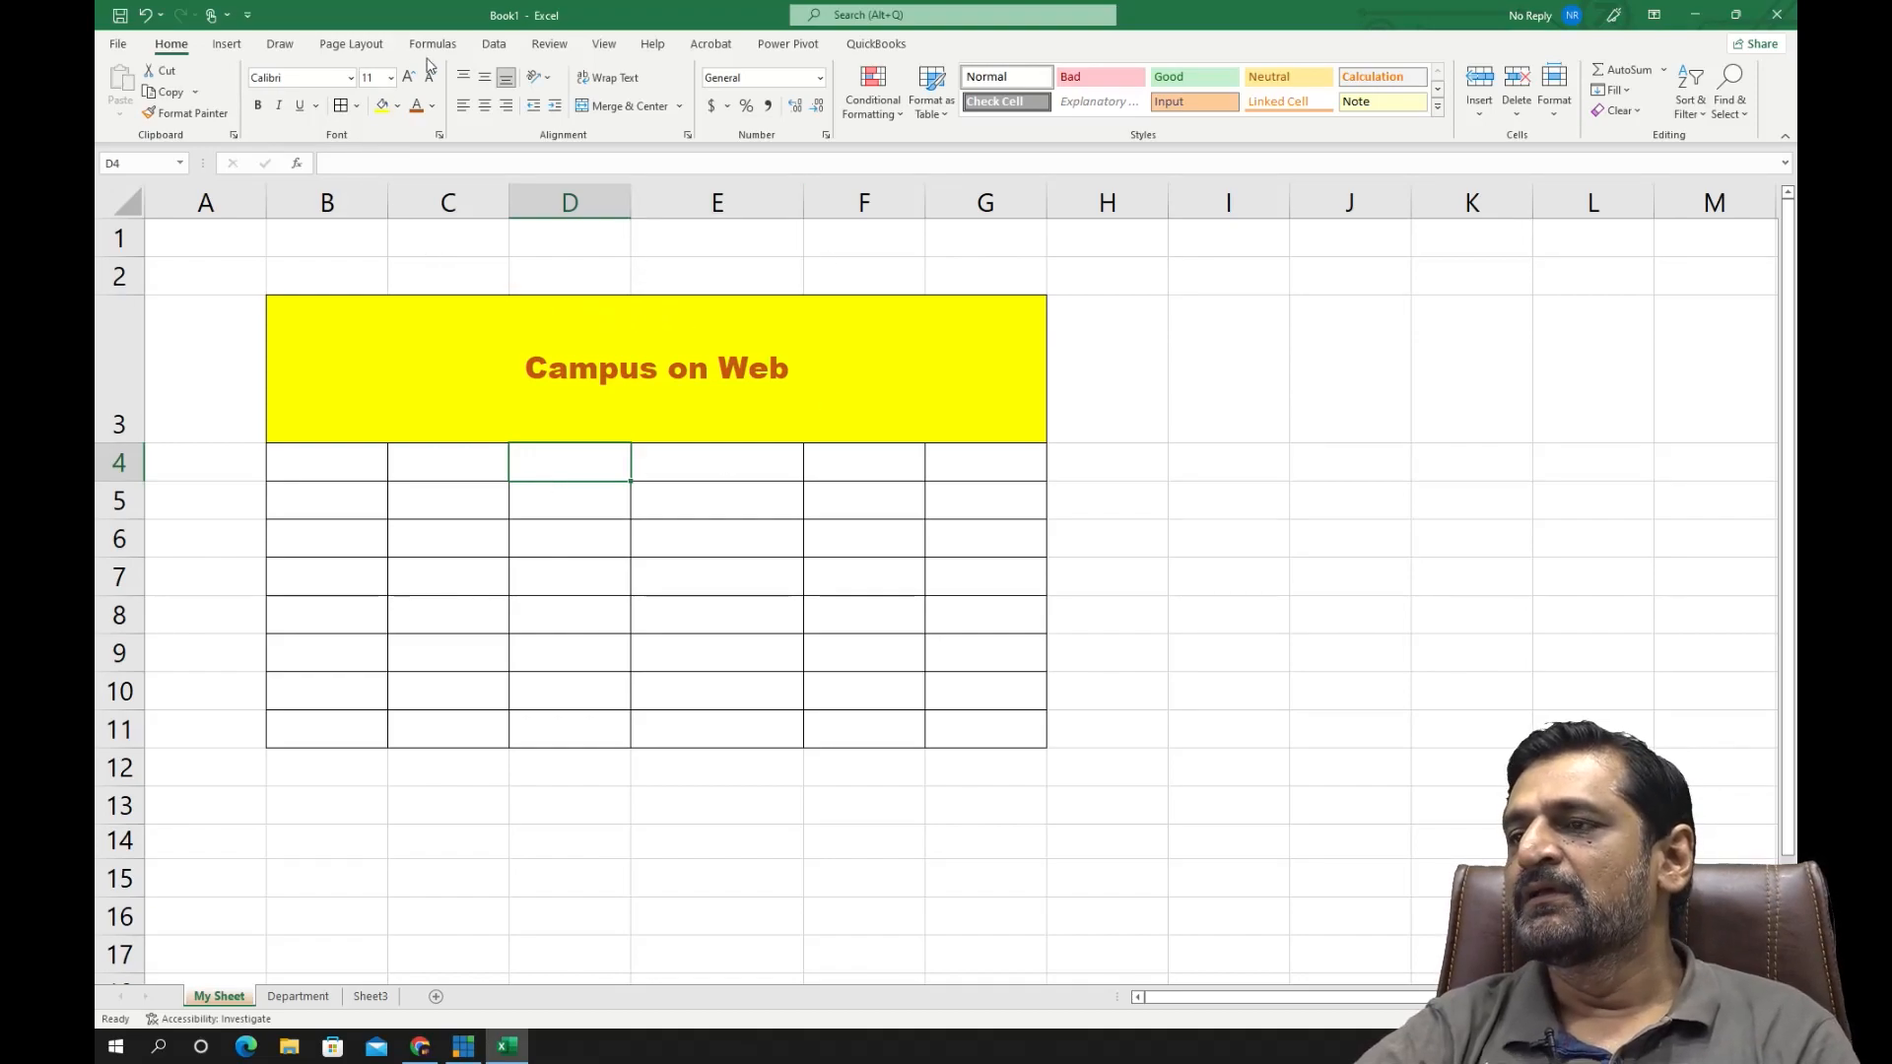
left_click(477, 512)
left_click(394, 532)
left_click(358, 536)
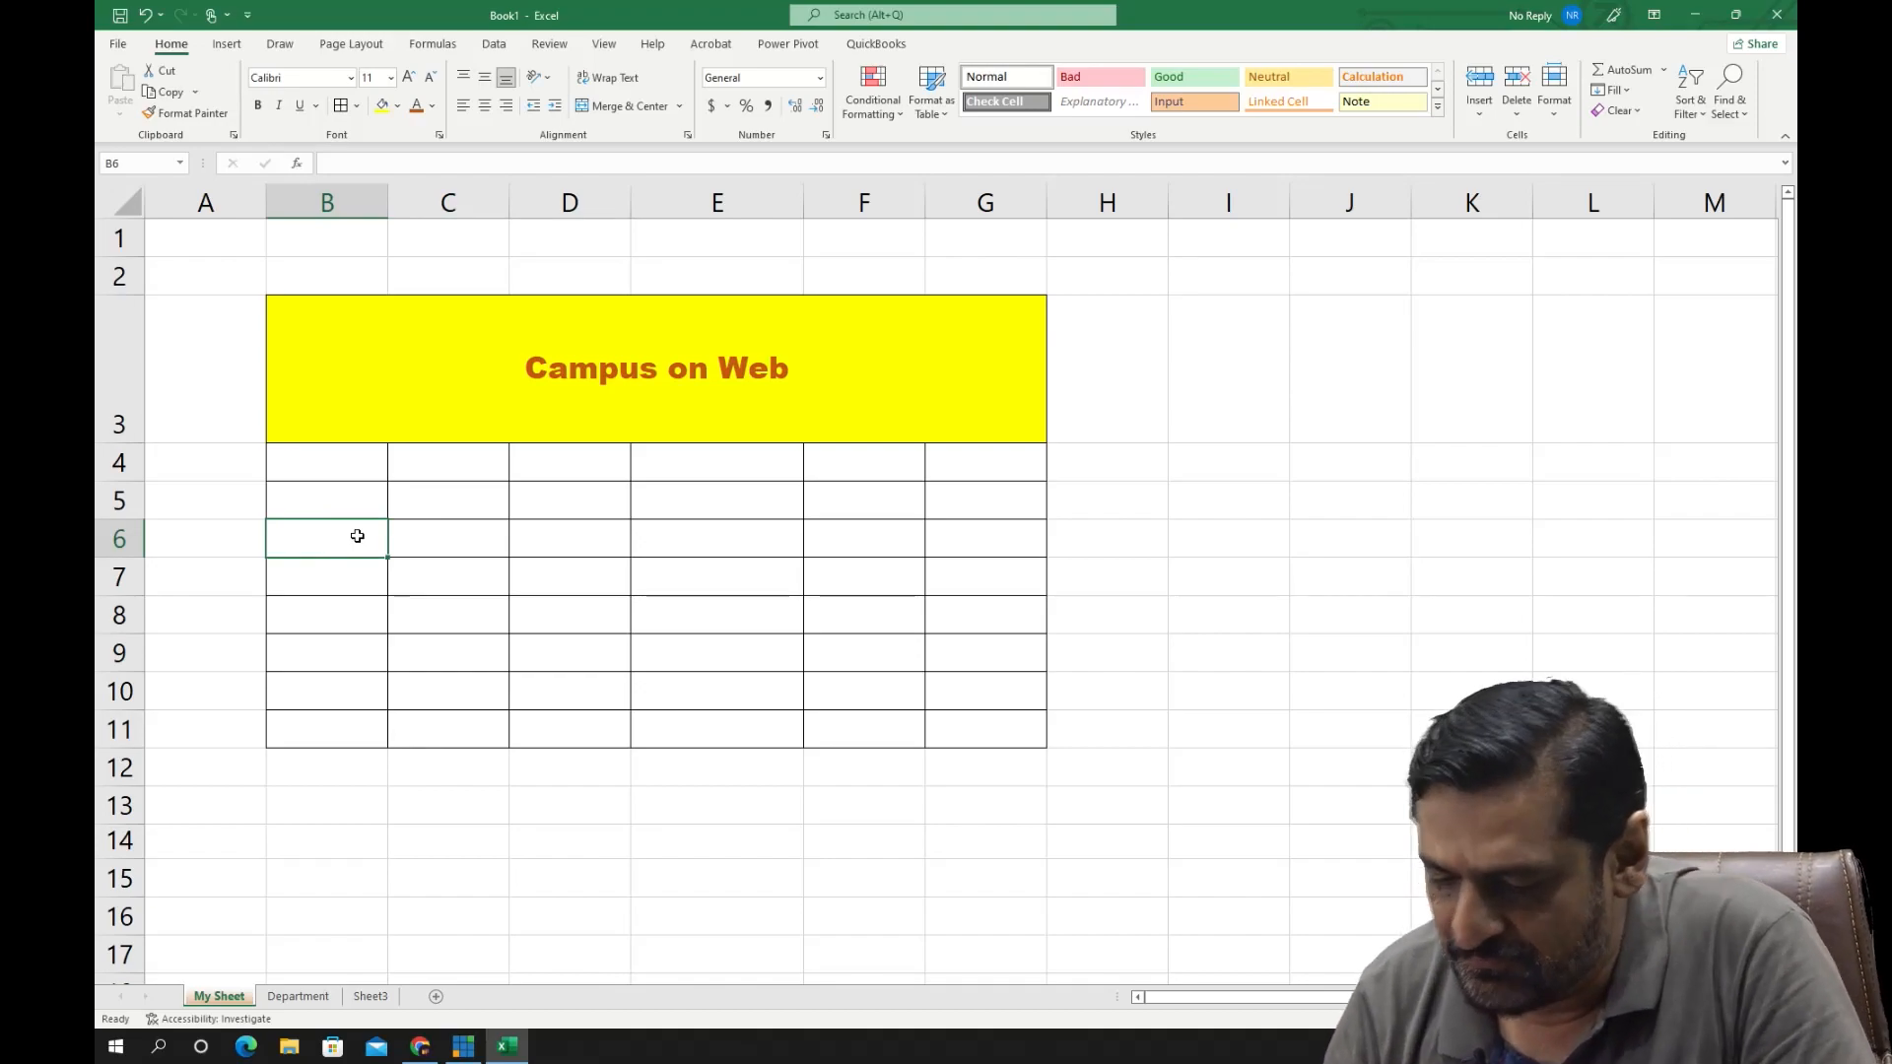
key("Up")
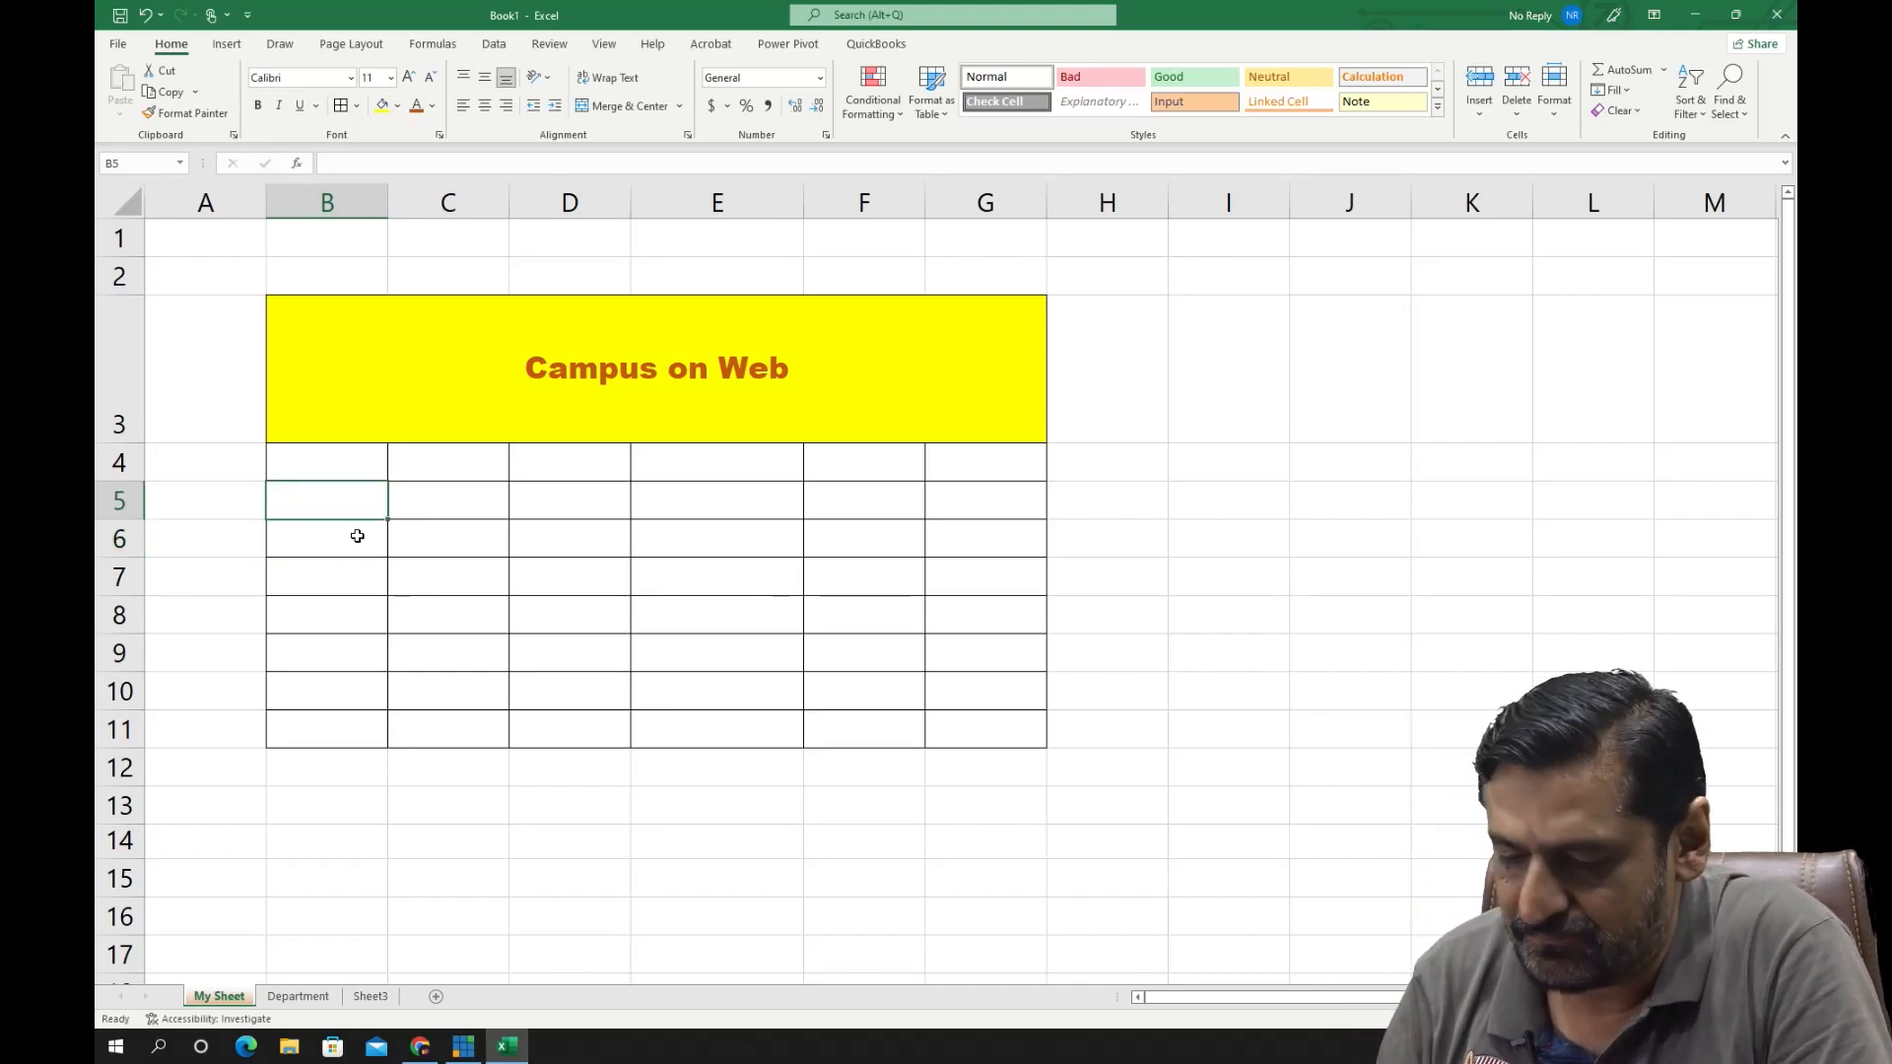
type("S.No")
key("Tab")
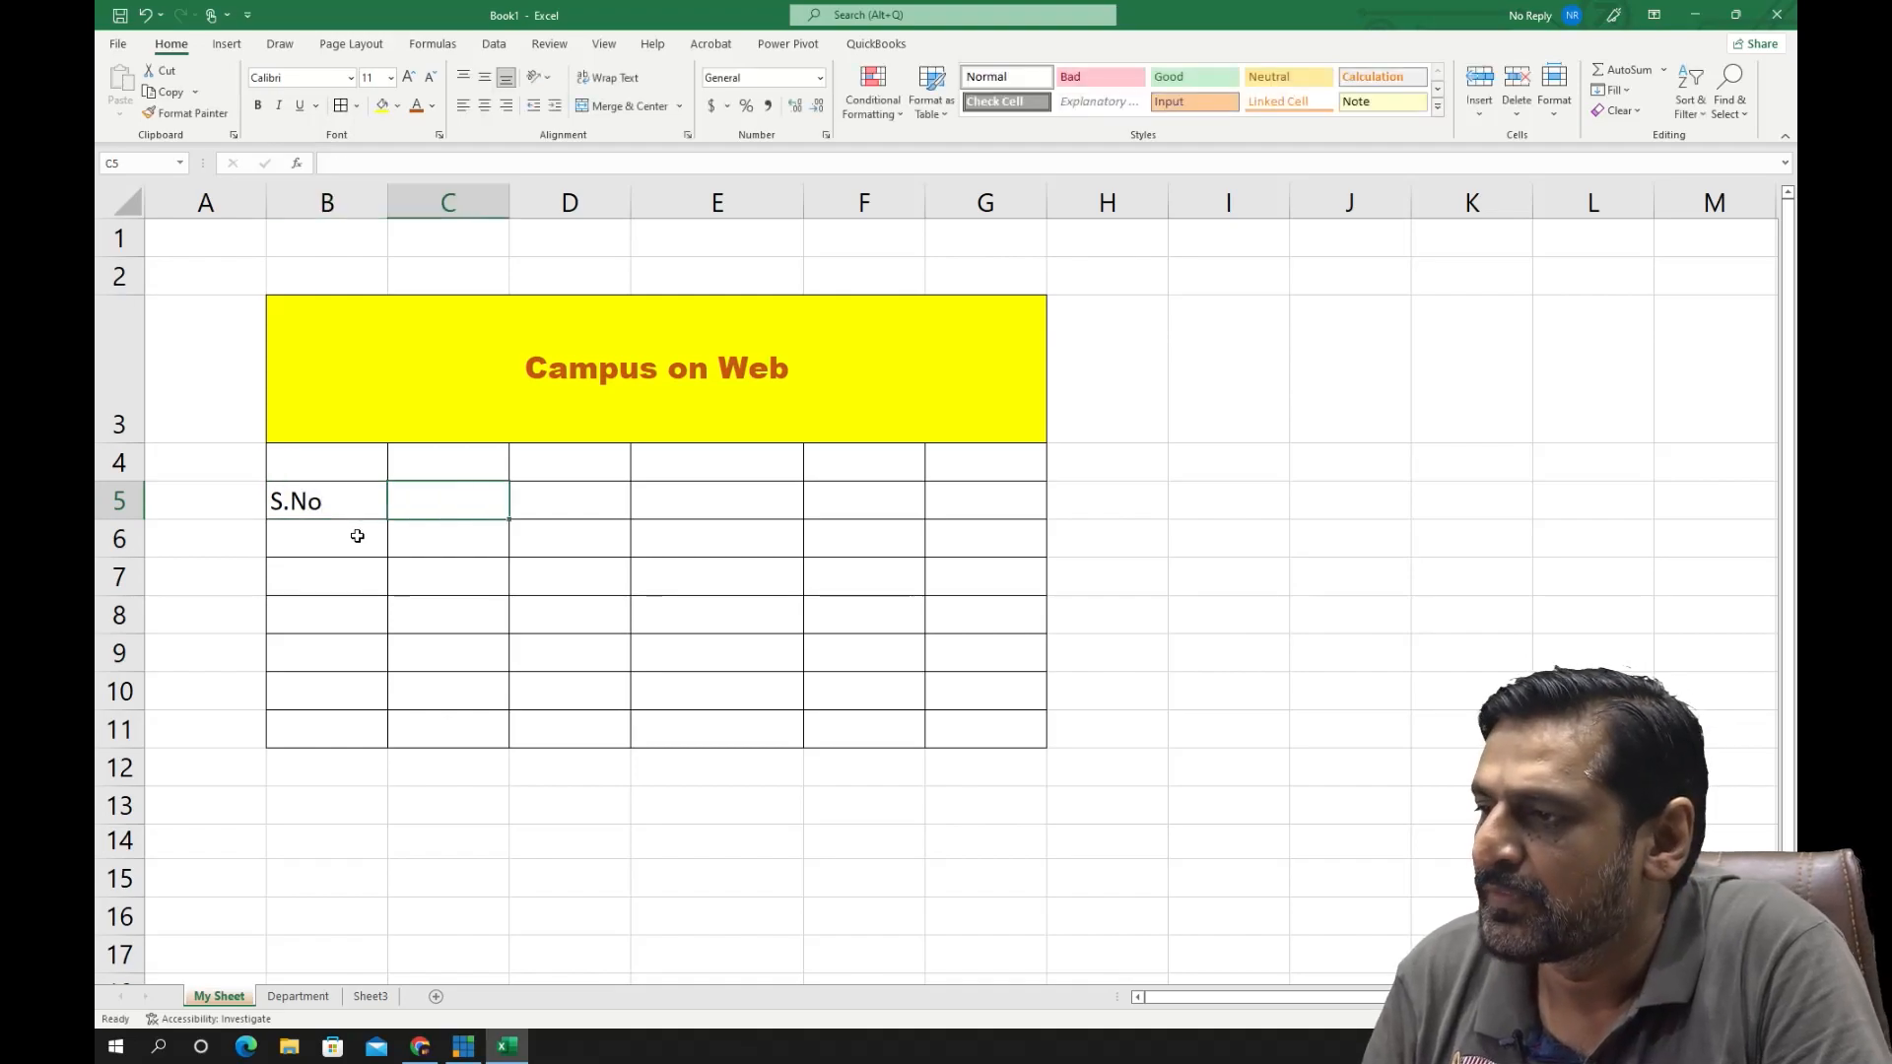
key("Left")
key("Delete")
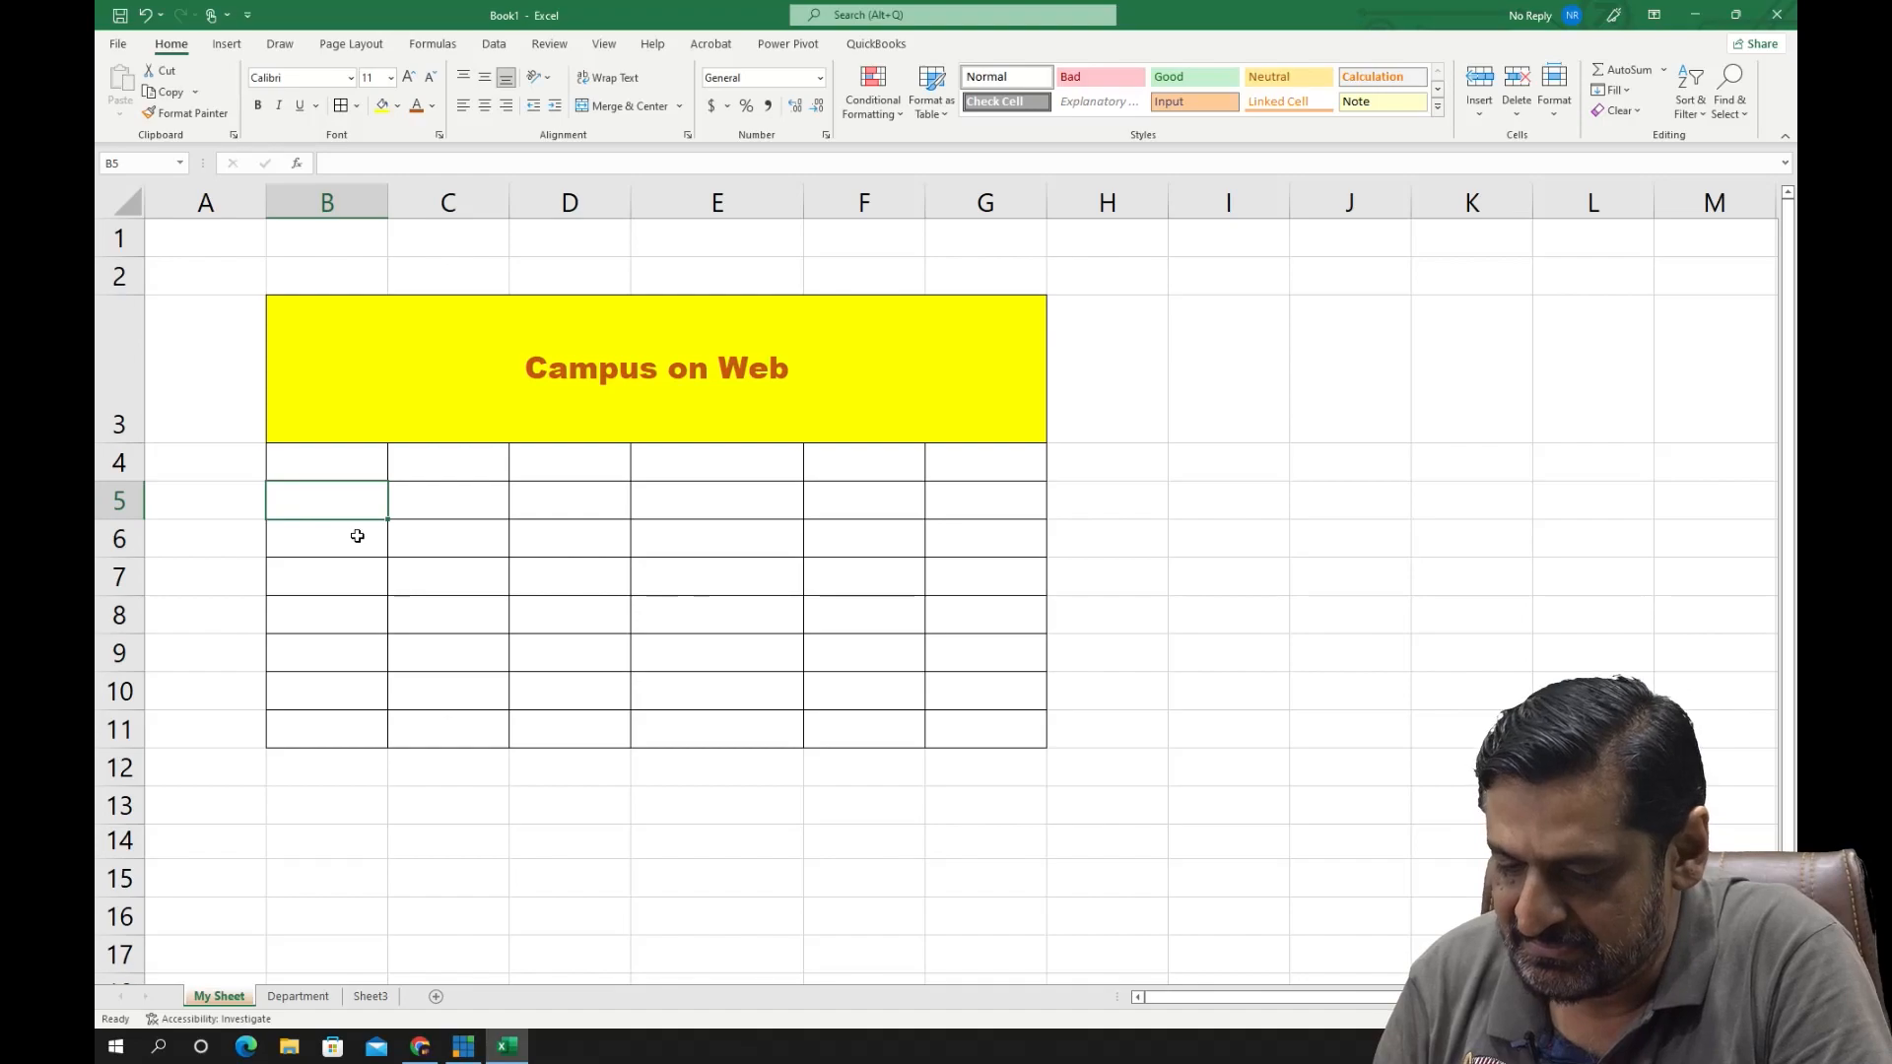
- Enter the column headers "Roll No", "Name" and "Age" in cells B5 to D5
type("Roll No")
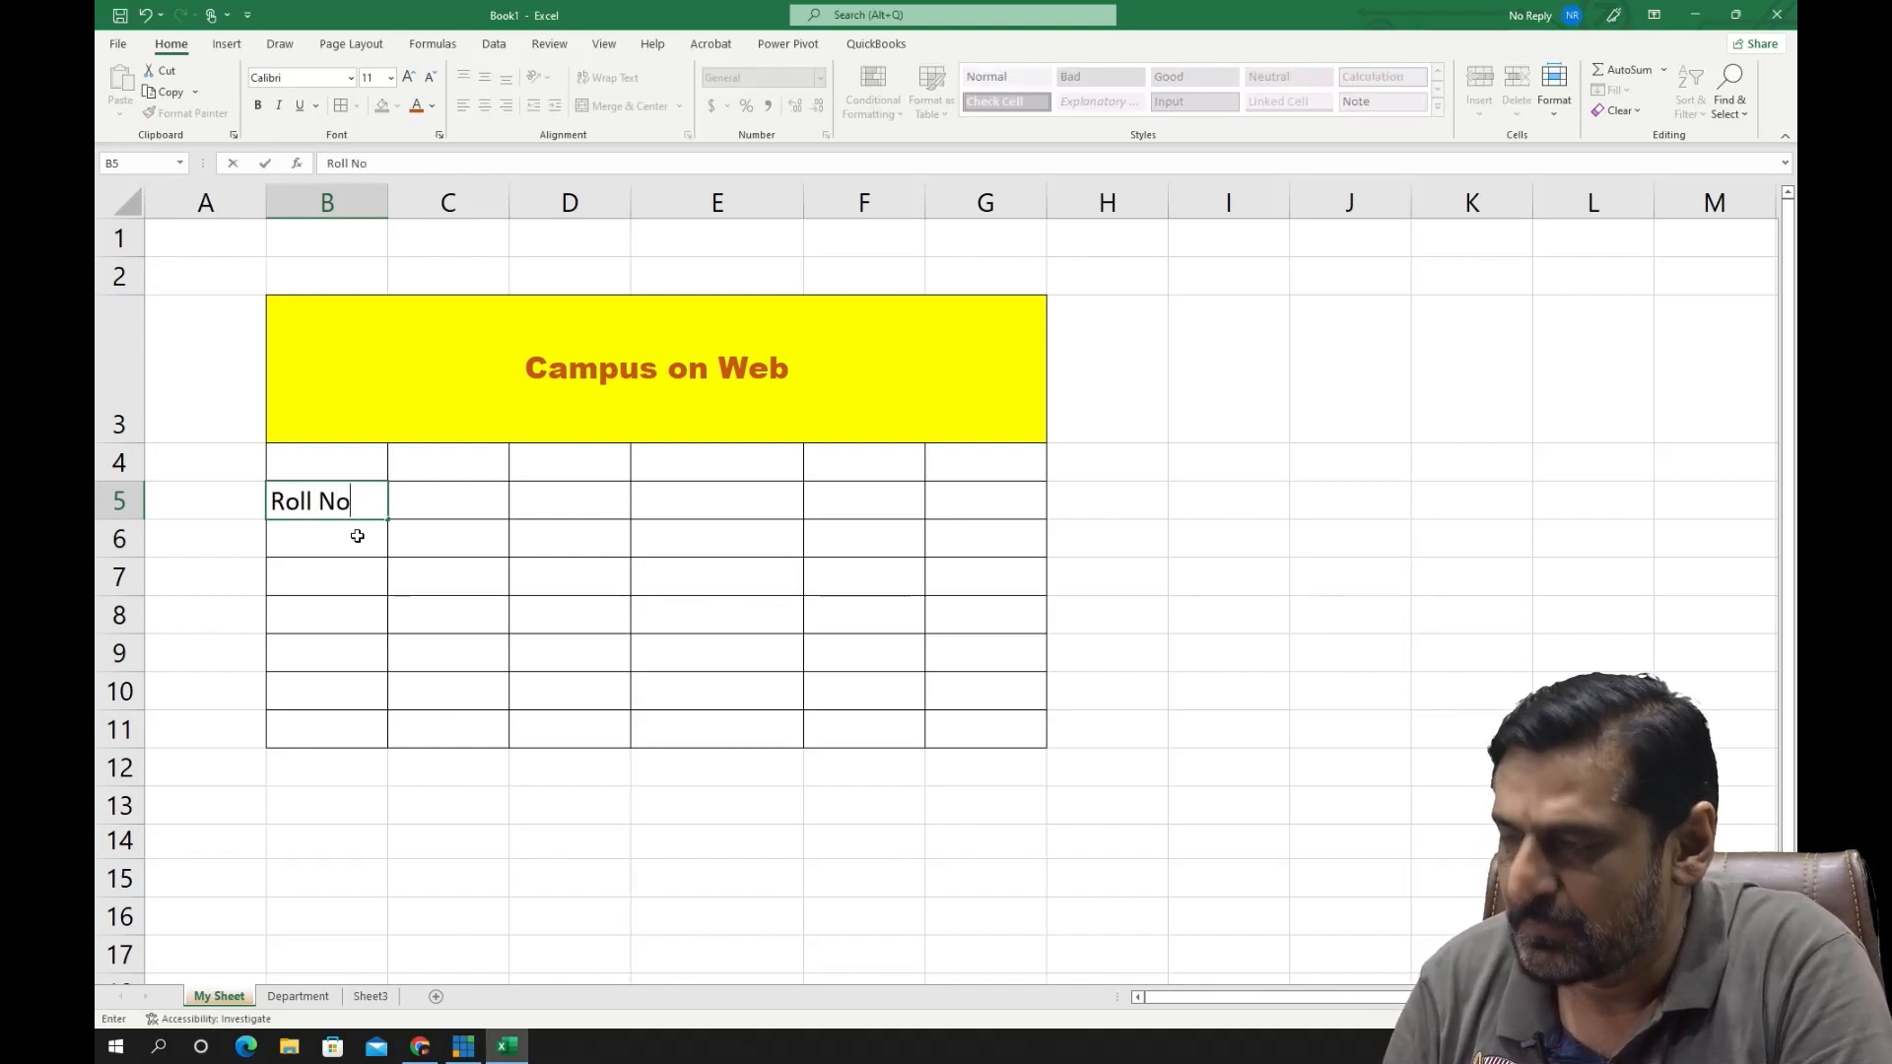
key("Tab")
type("Name")
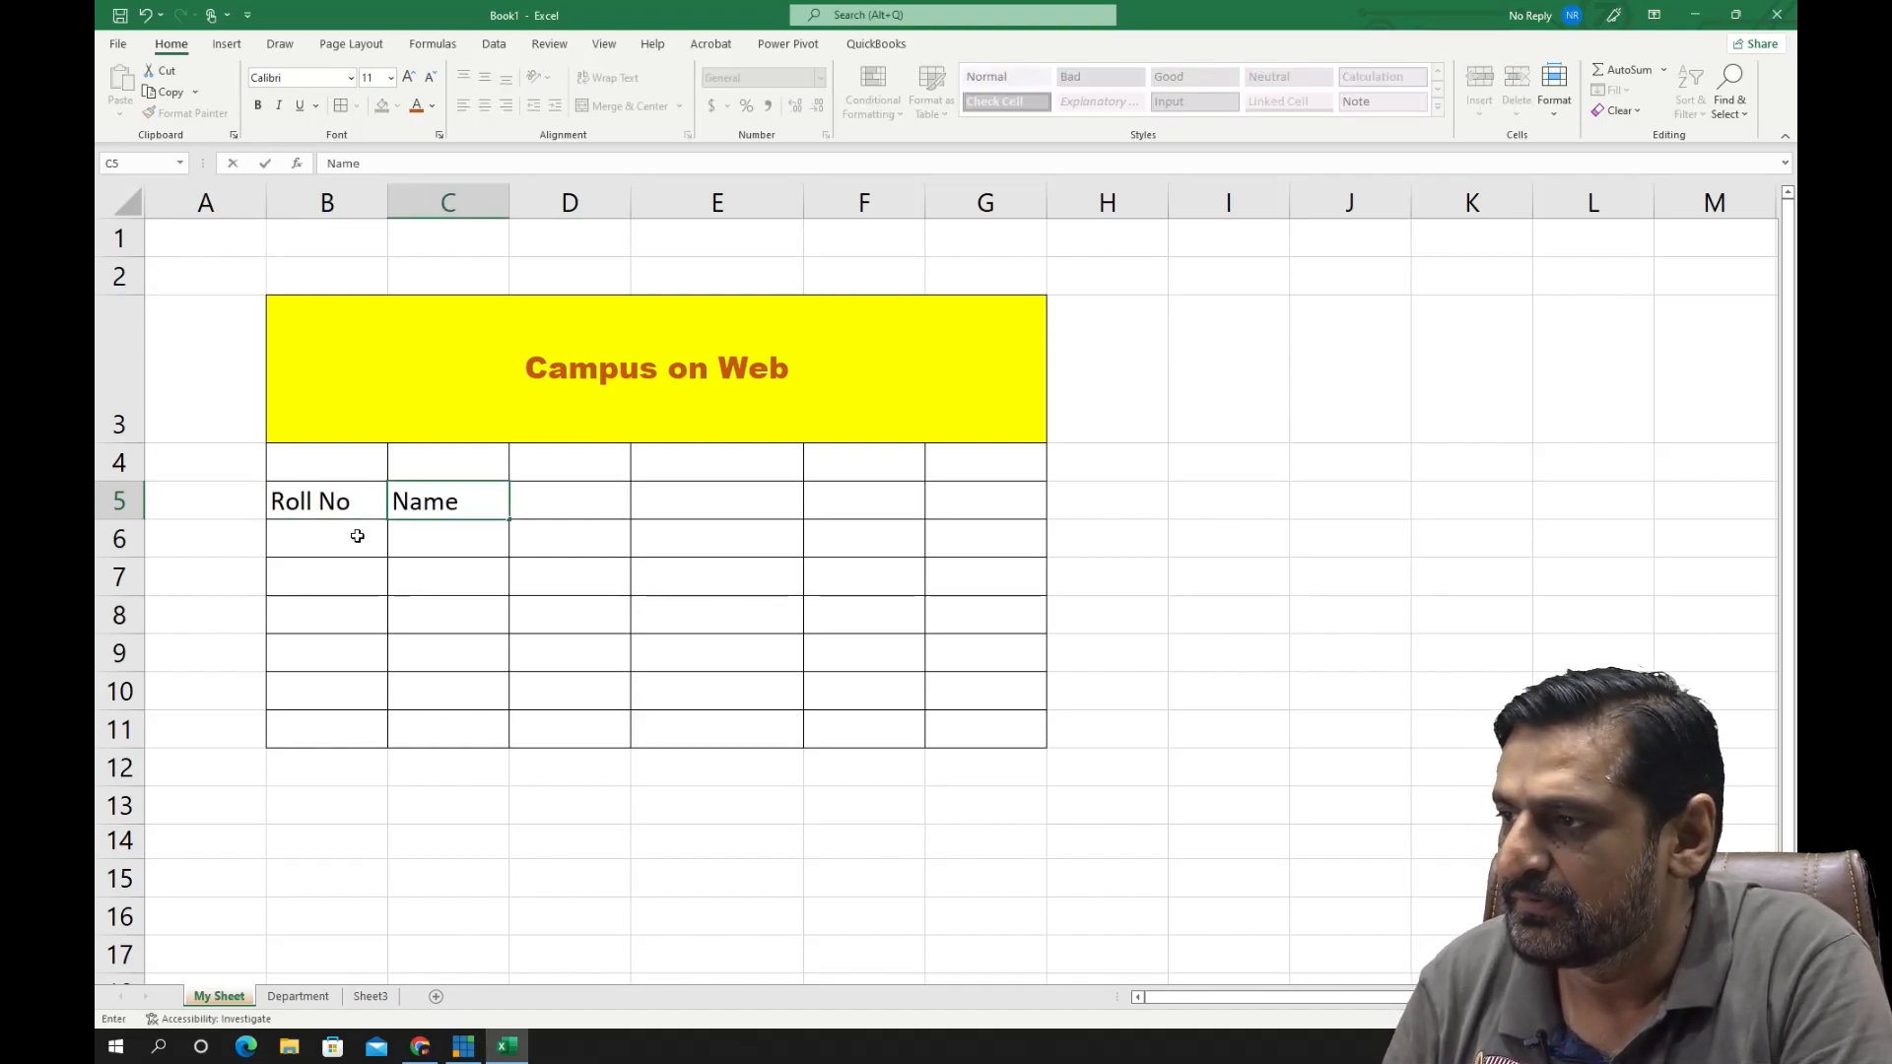
key("Tab")
type("Age")
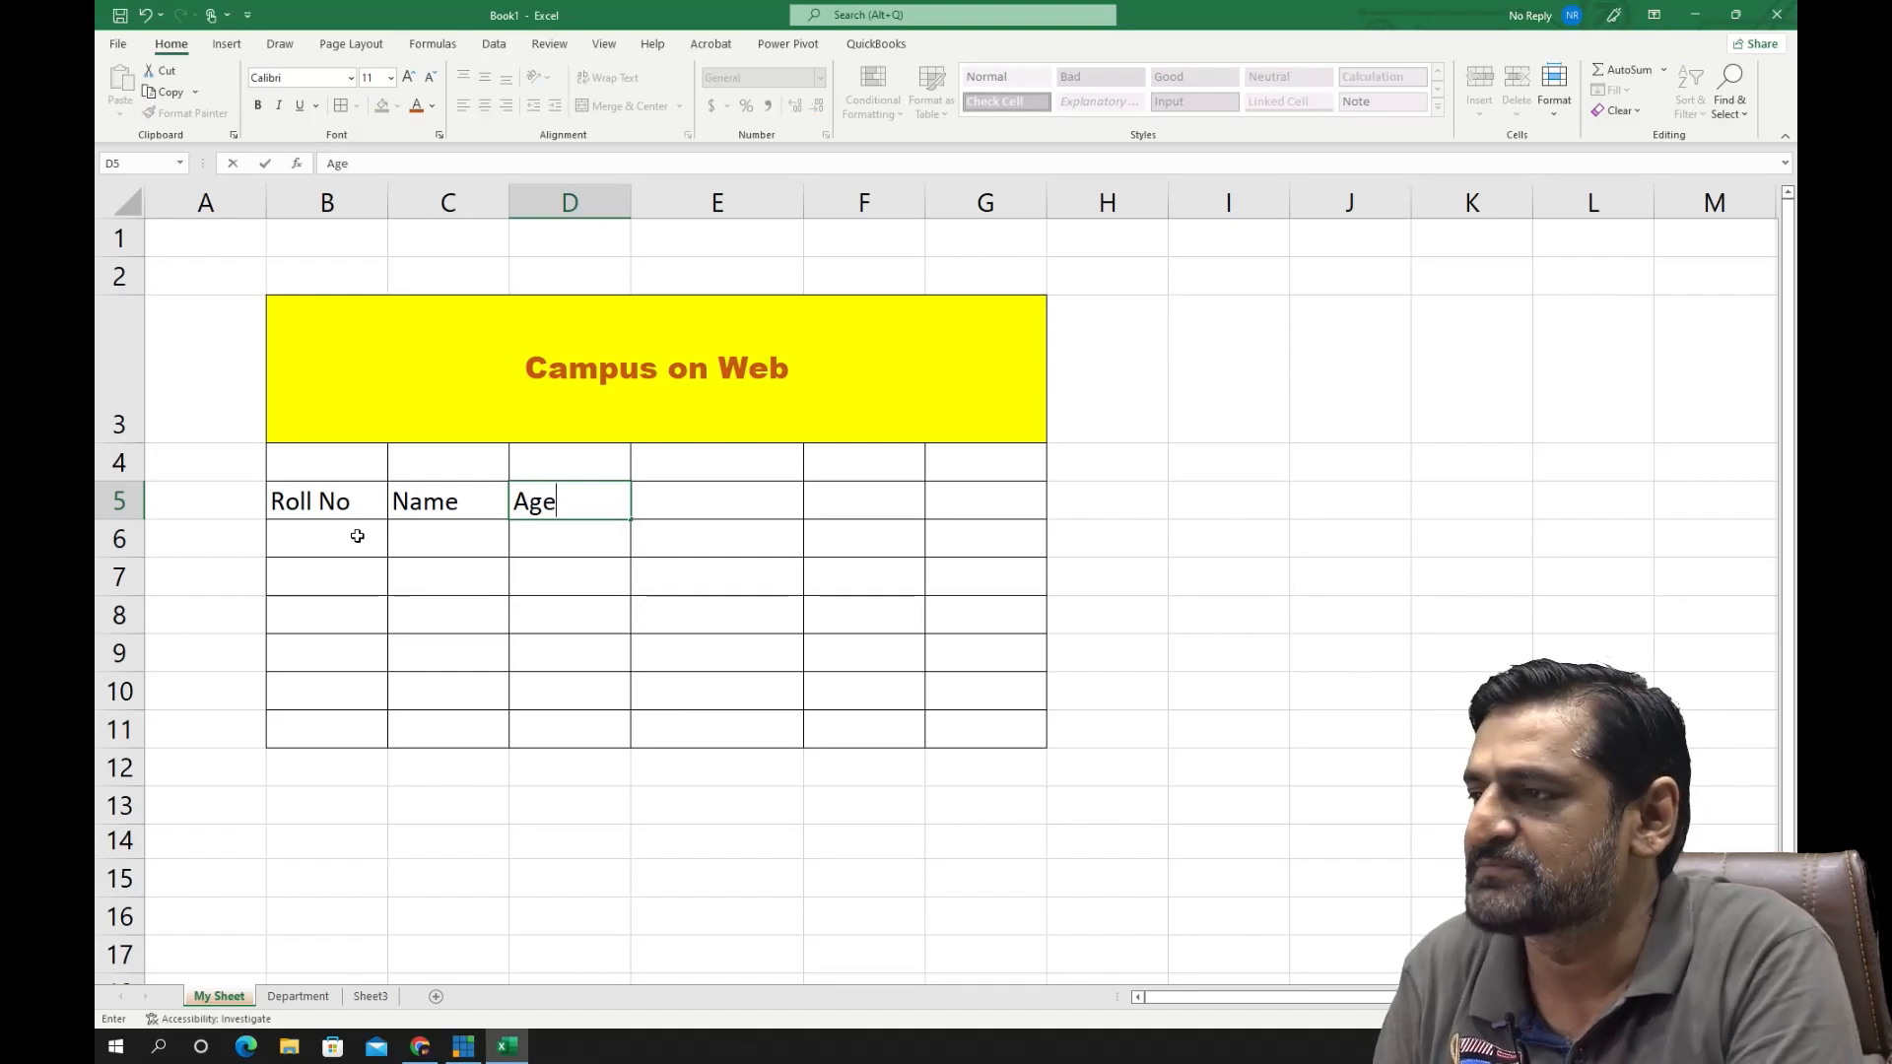
key("Return")
- Enter the roll numbers 1, 2 and 3 in cells B6 to B8 under the Roll No header
key("Left")
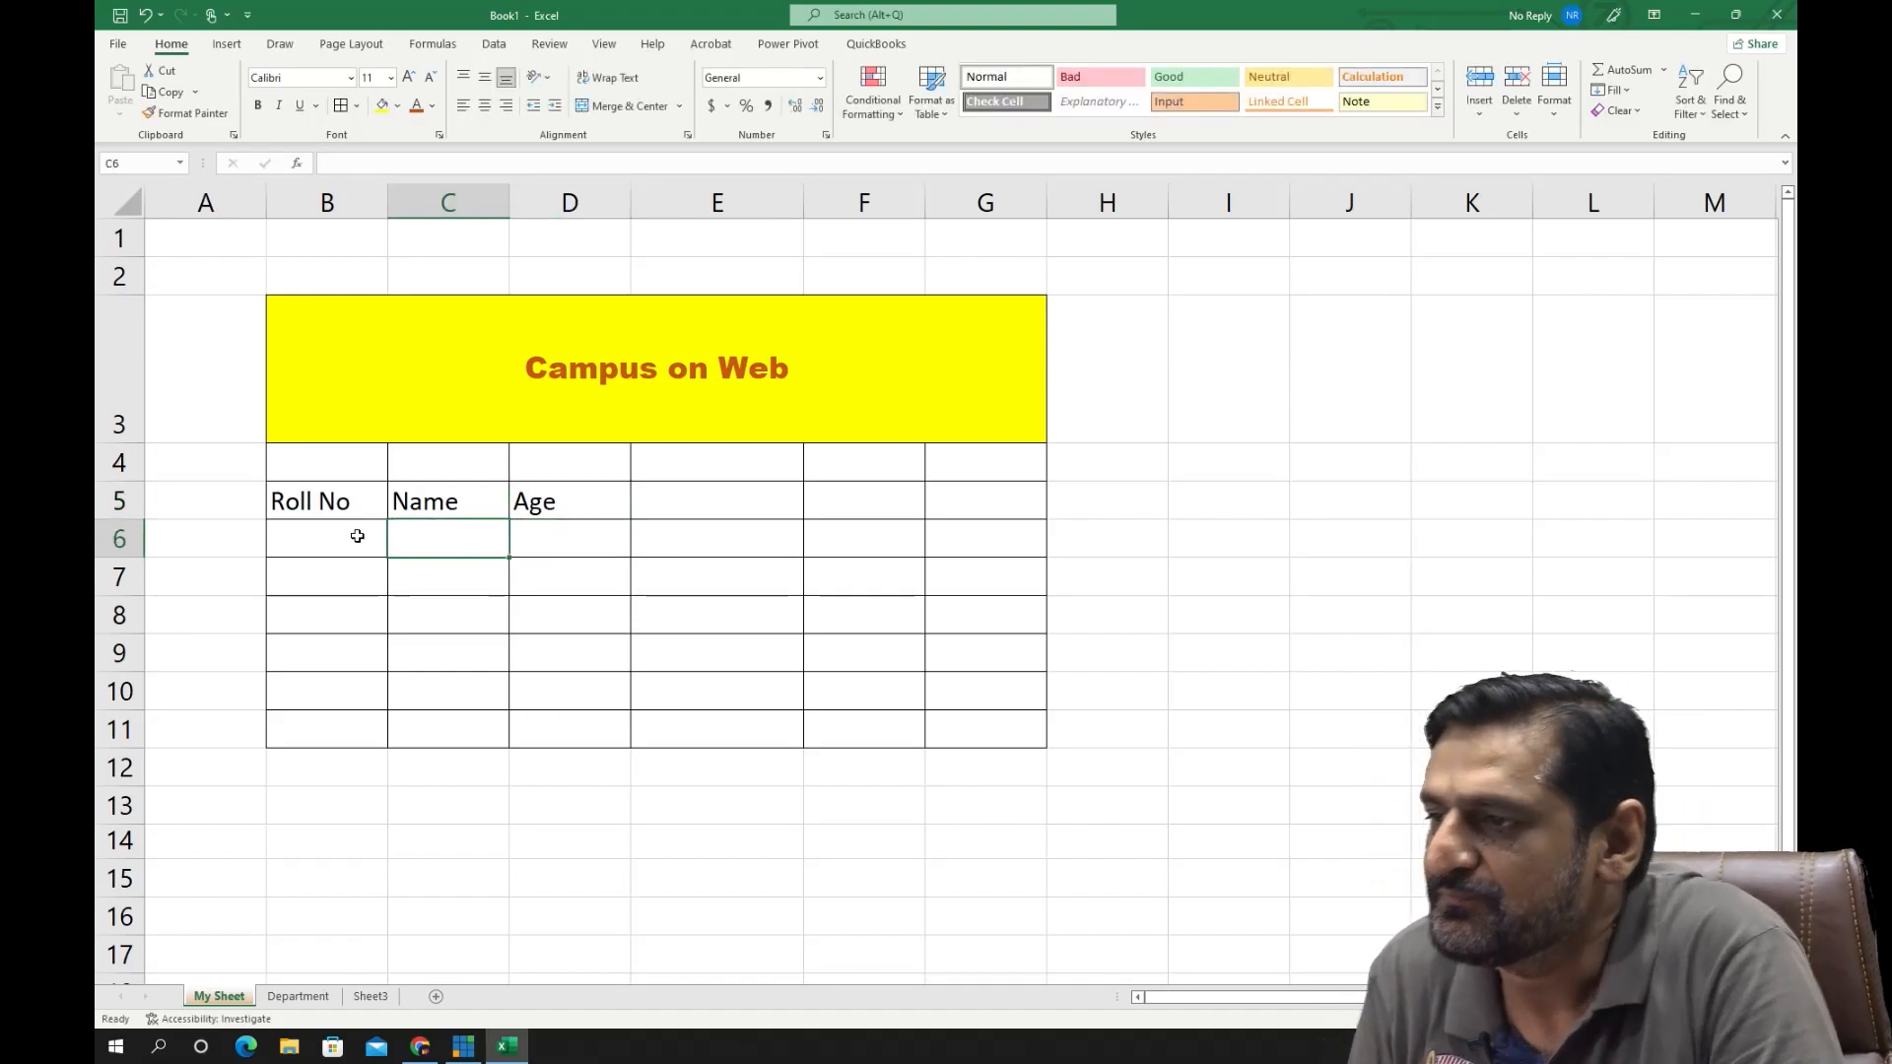
key("Left")
type("1")
key("Return")
type("2")
key("Return")
type("3")
key("Return")
- Enter a student's first name for each of the three roll numbers in cells C6 to C8
key("Up")
key("Right")
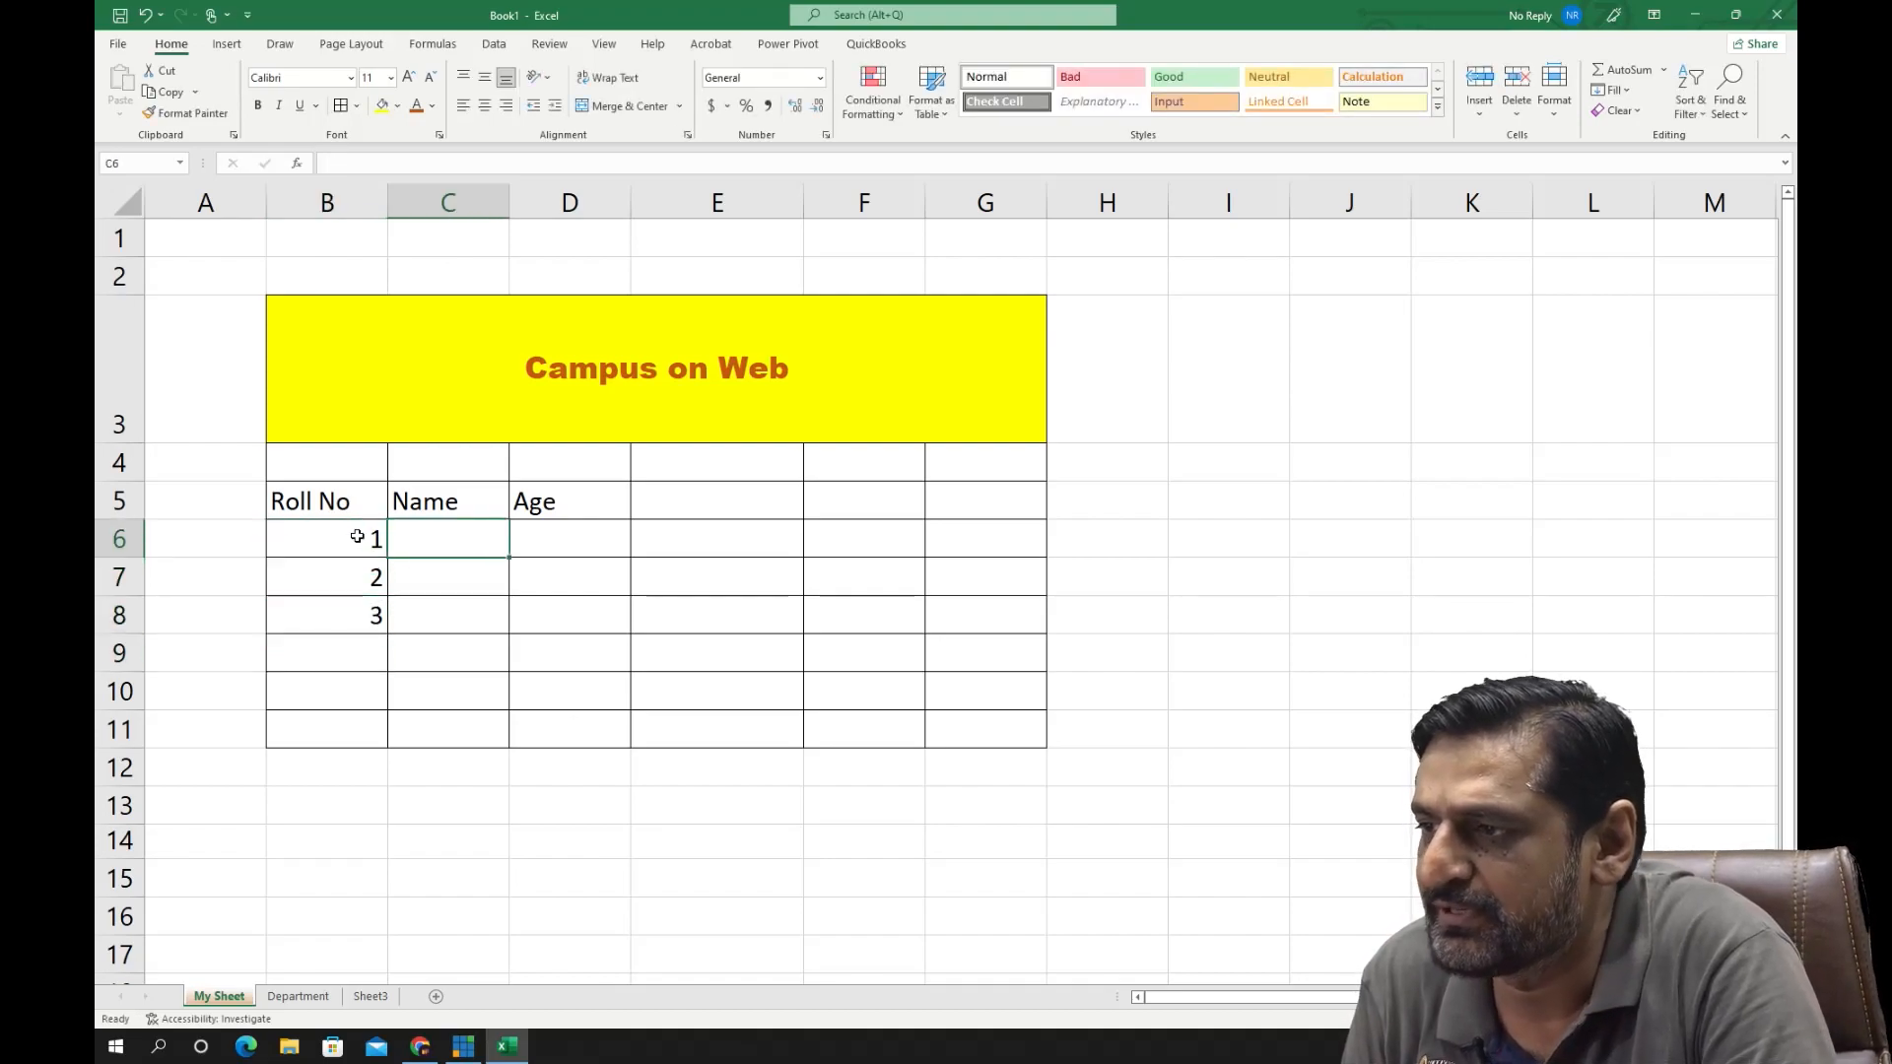
type("Ali")
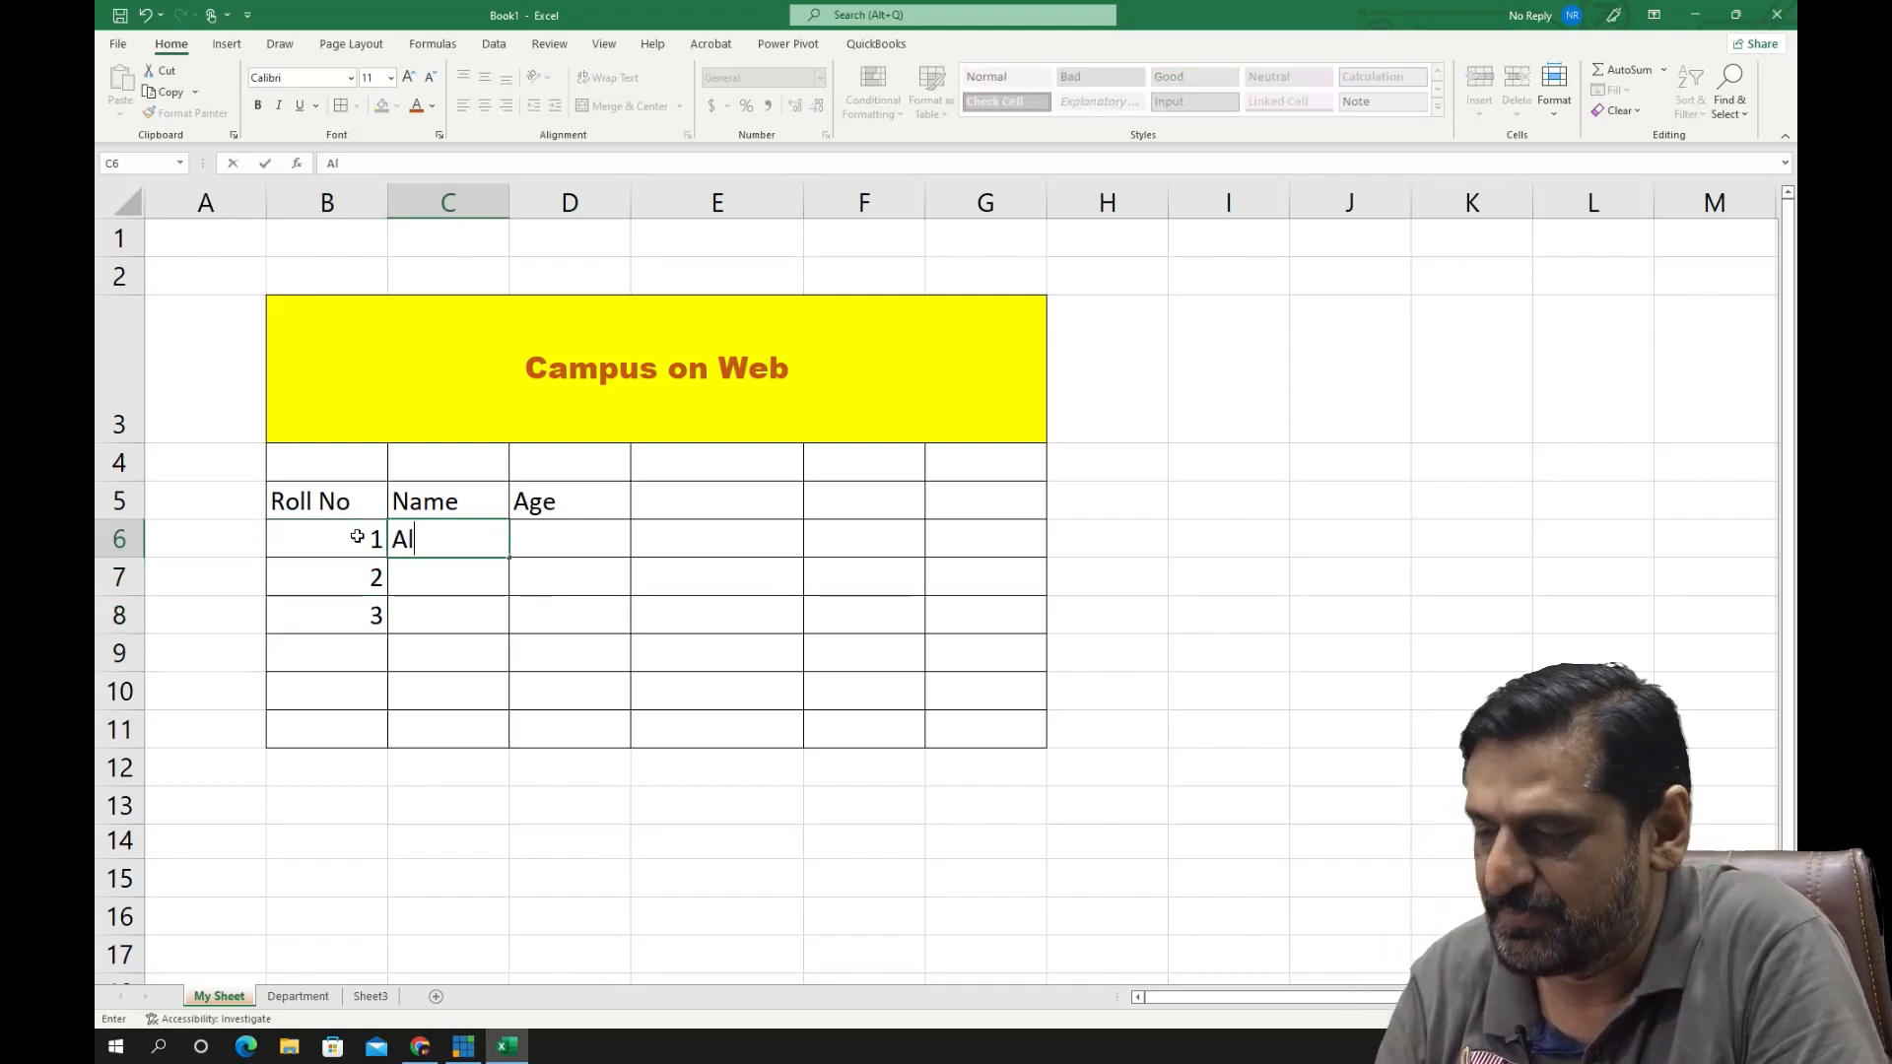
key("Return")
type("Ahmed")
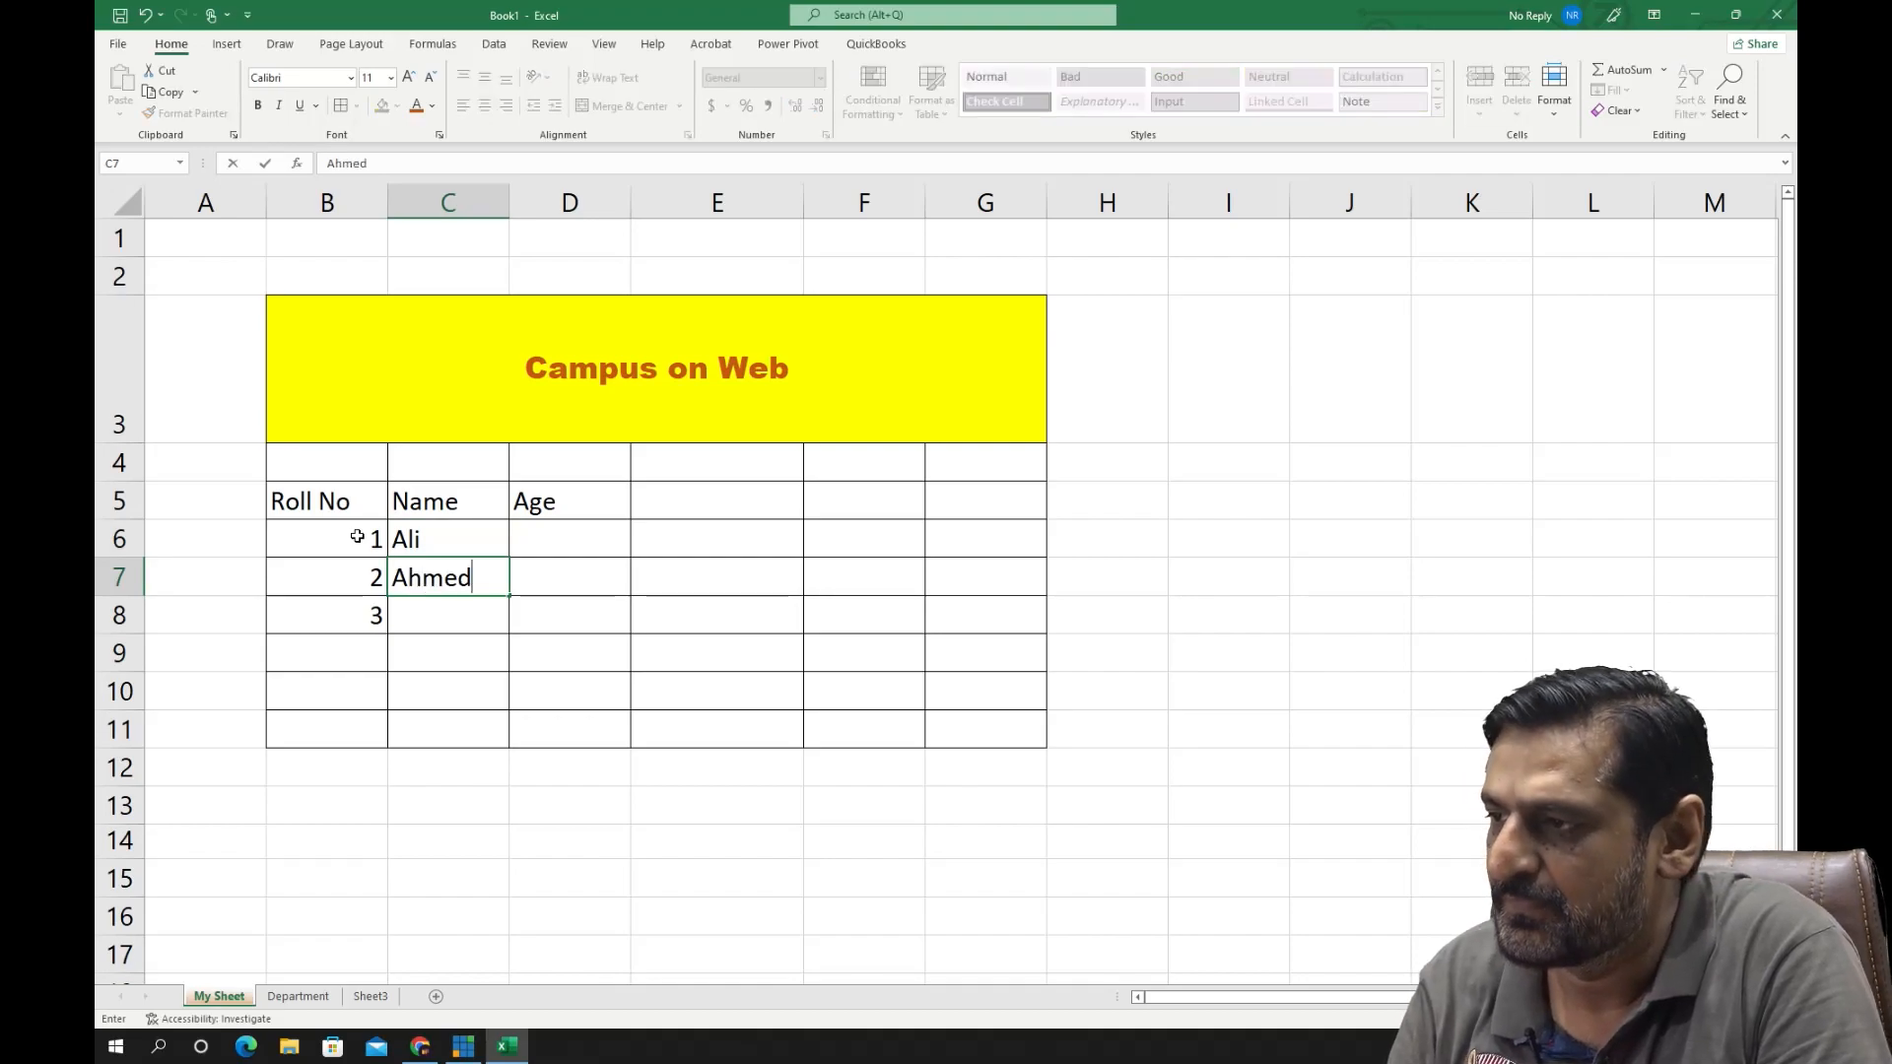
key("Return")
type("Ayyan")
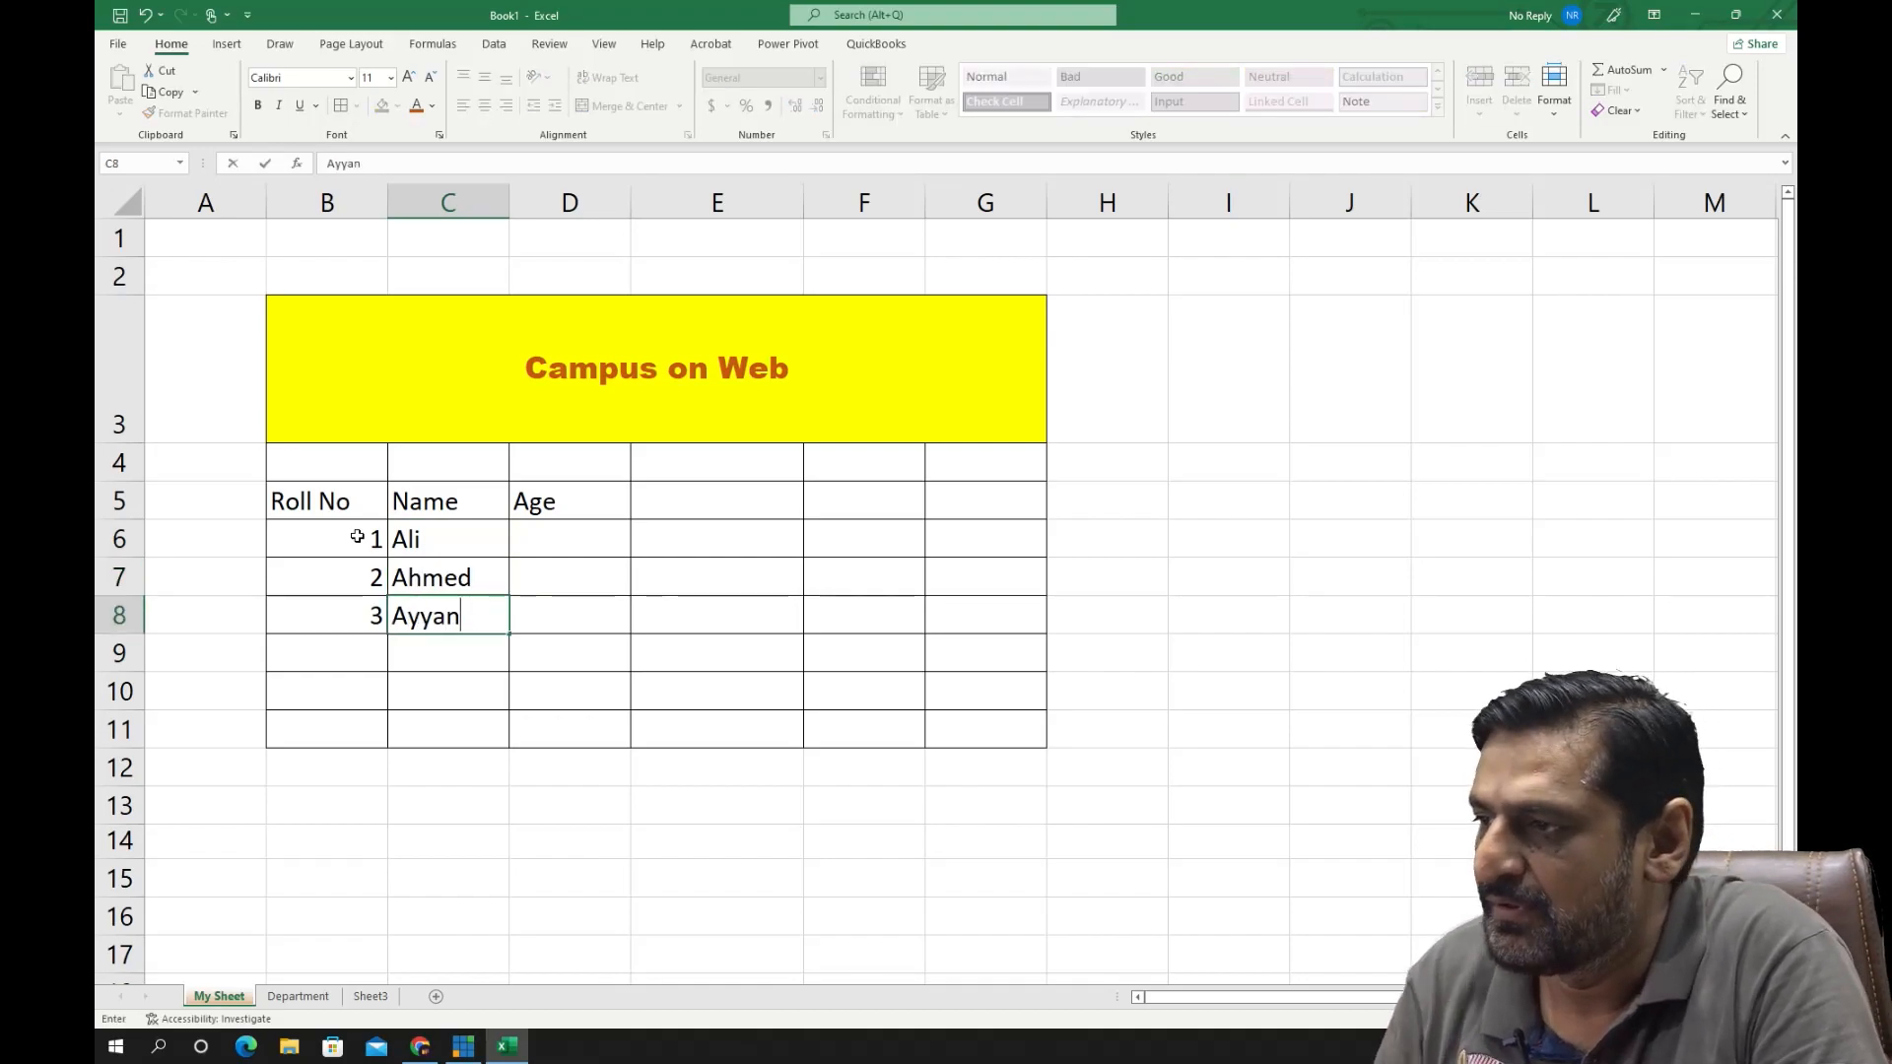
key("Return")
- Enter the ages 12, 14 and 12 in cells D6 to D8 under the Age header
key("Up")
key("Up")
key("Up")
key("Right")
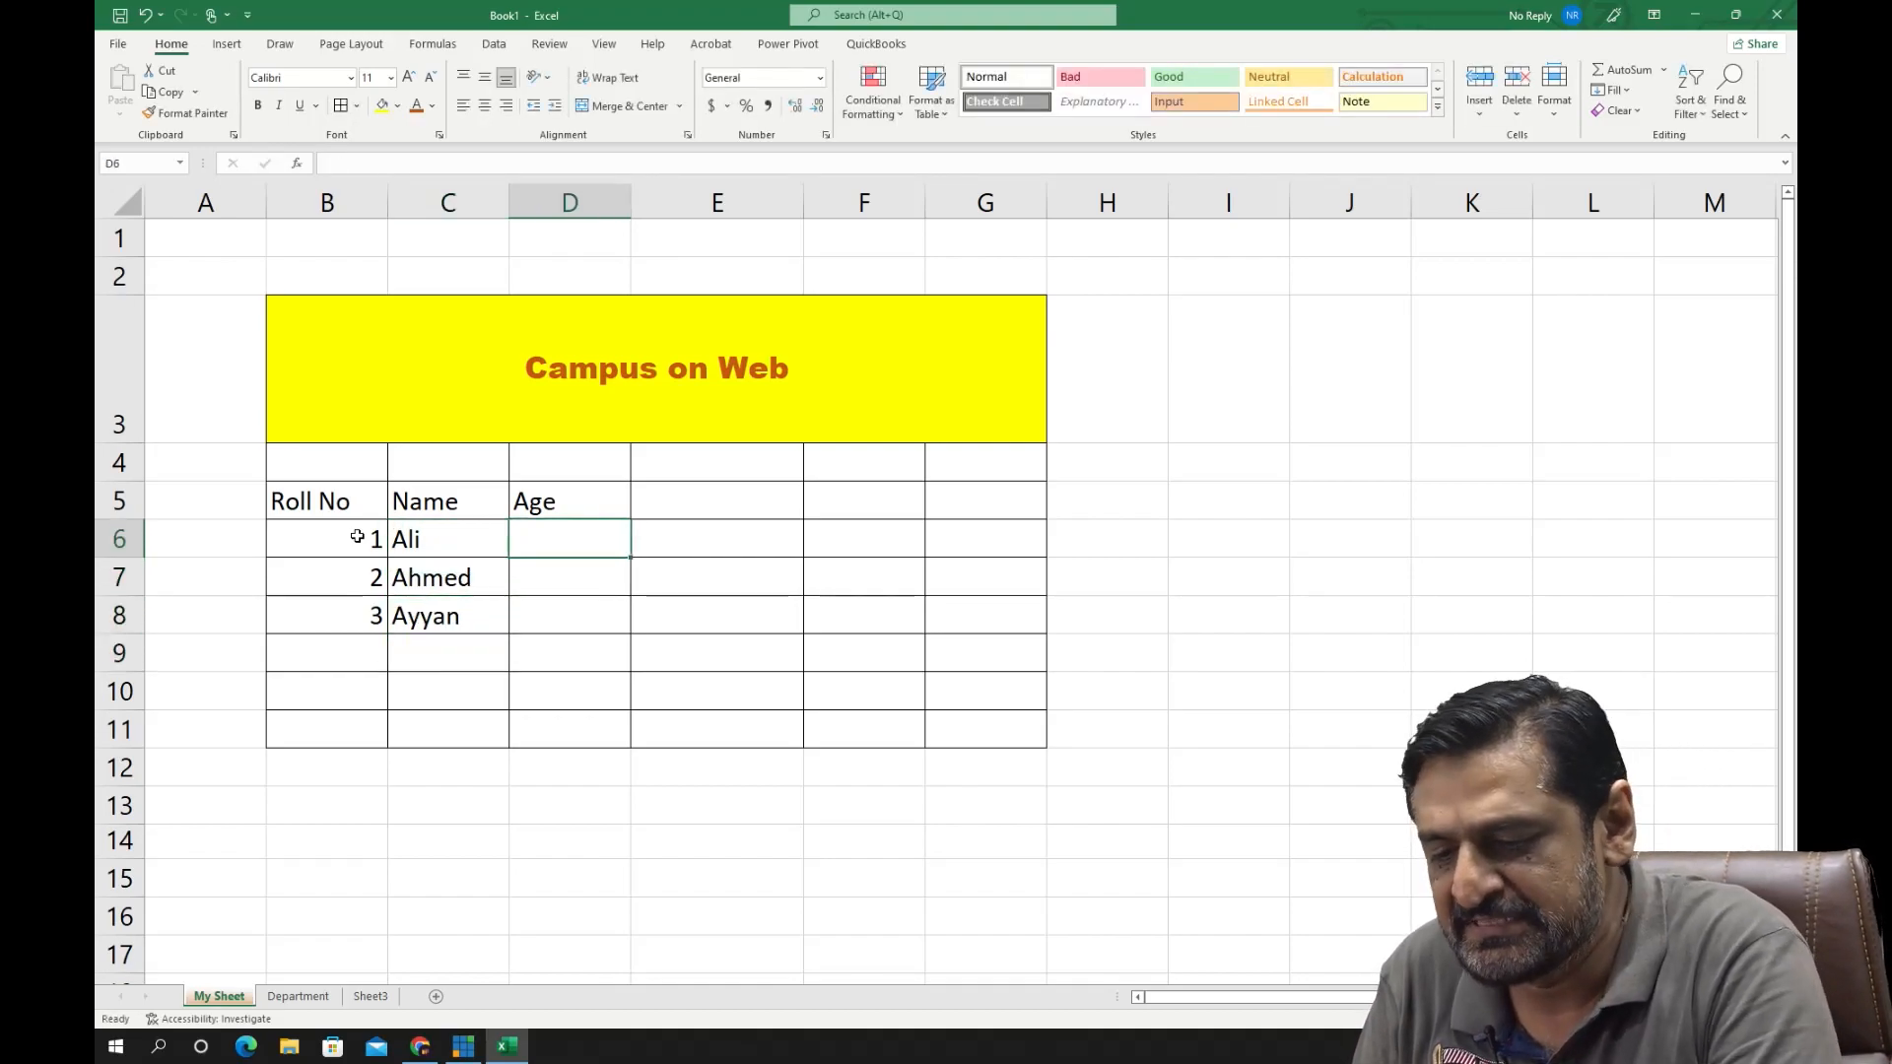
type("12")
key("Return")
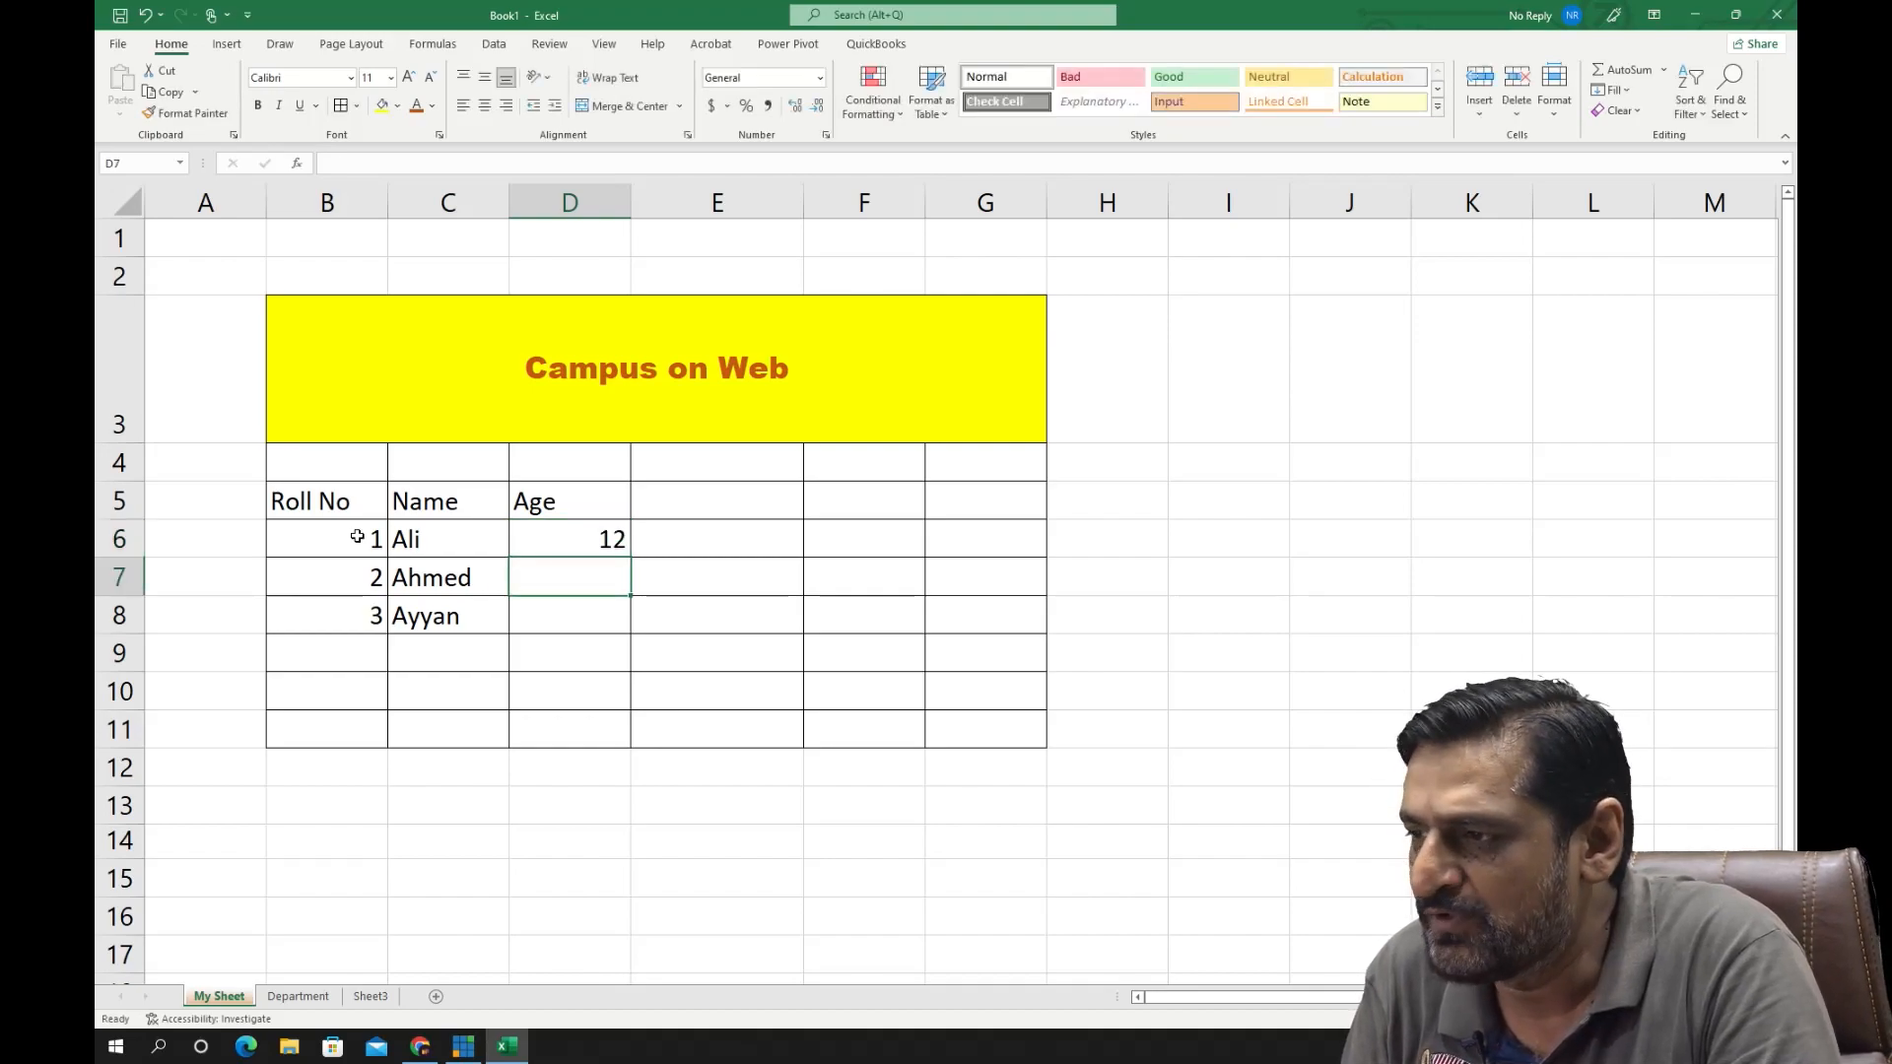
type("14")
key("Return")
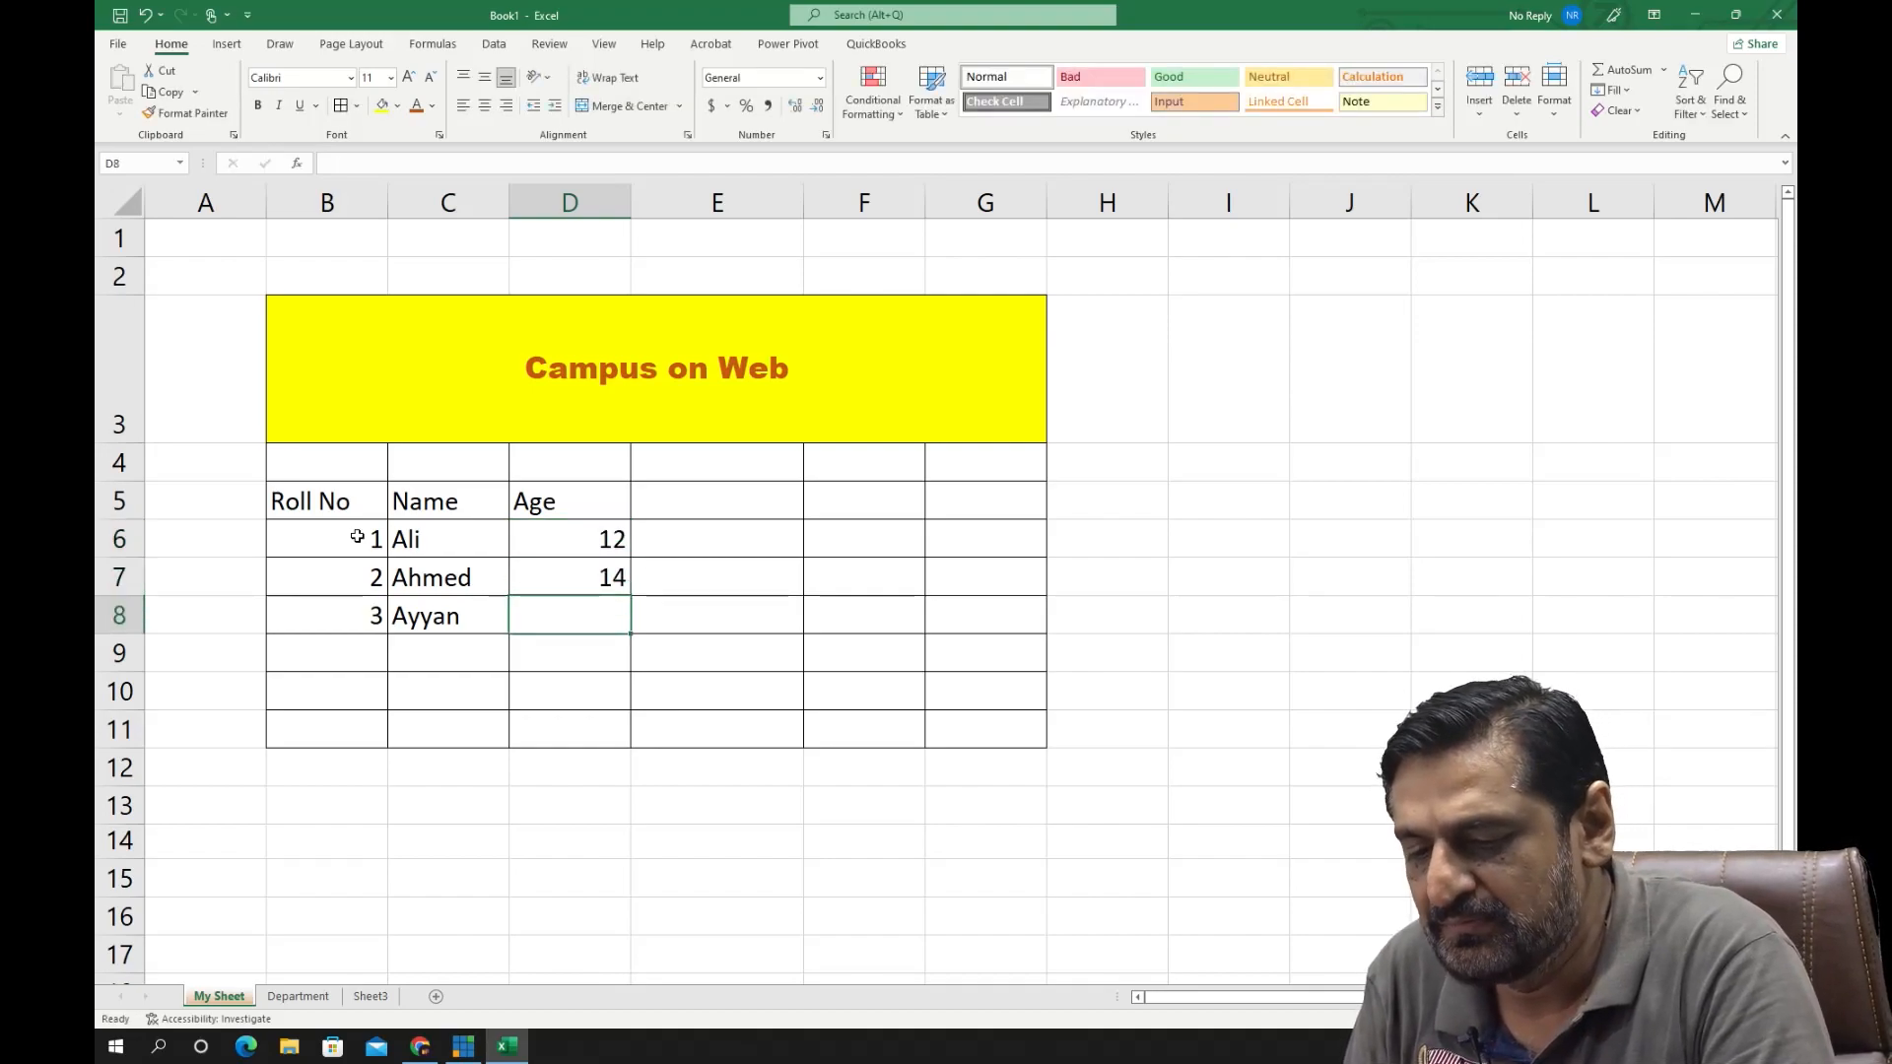
type("12")
key("Return")
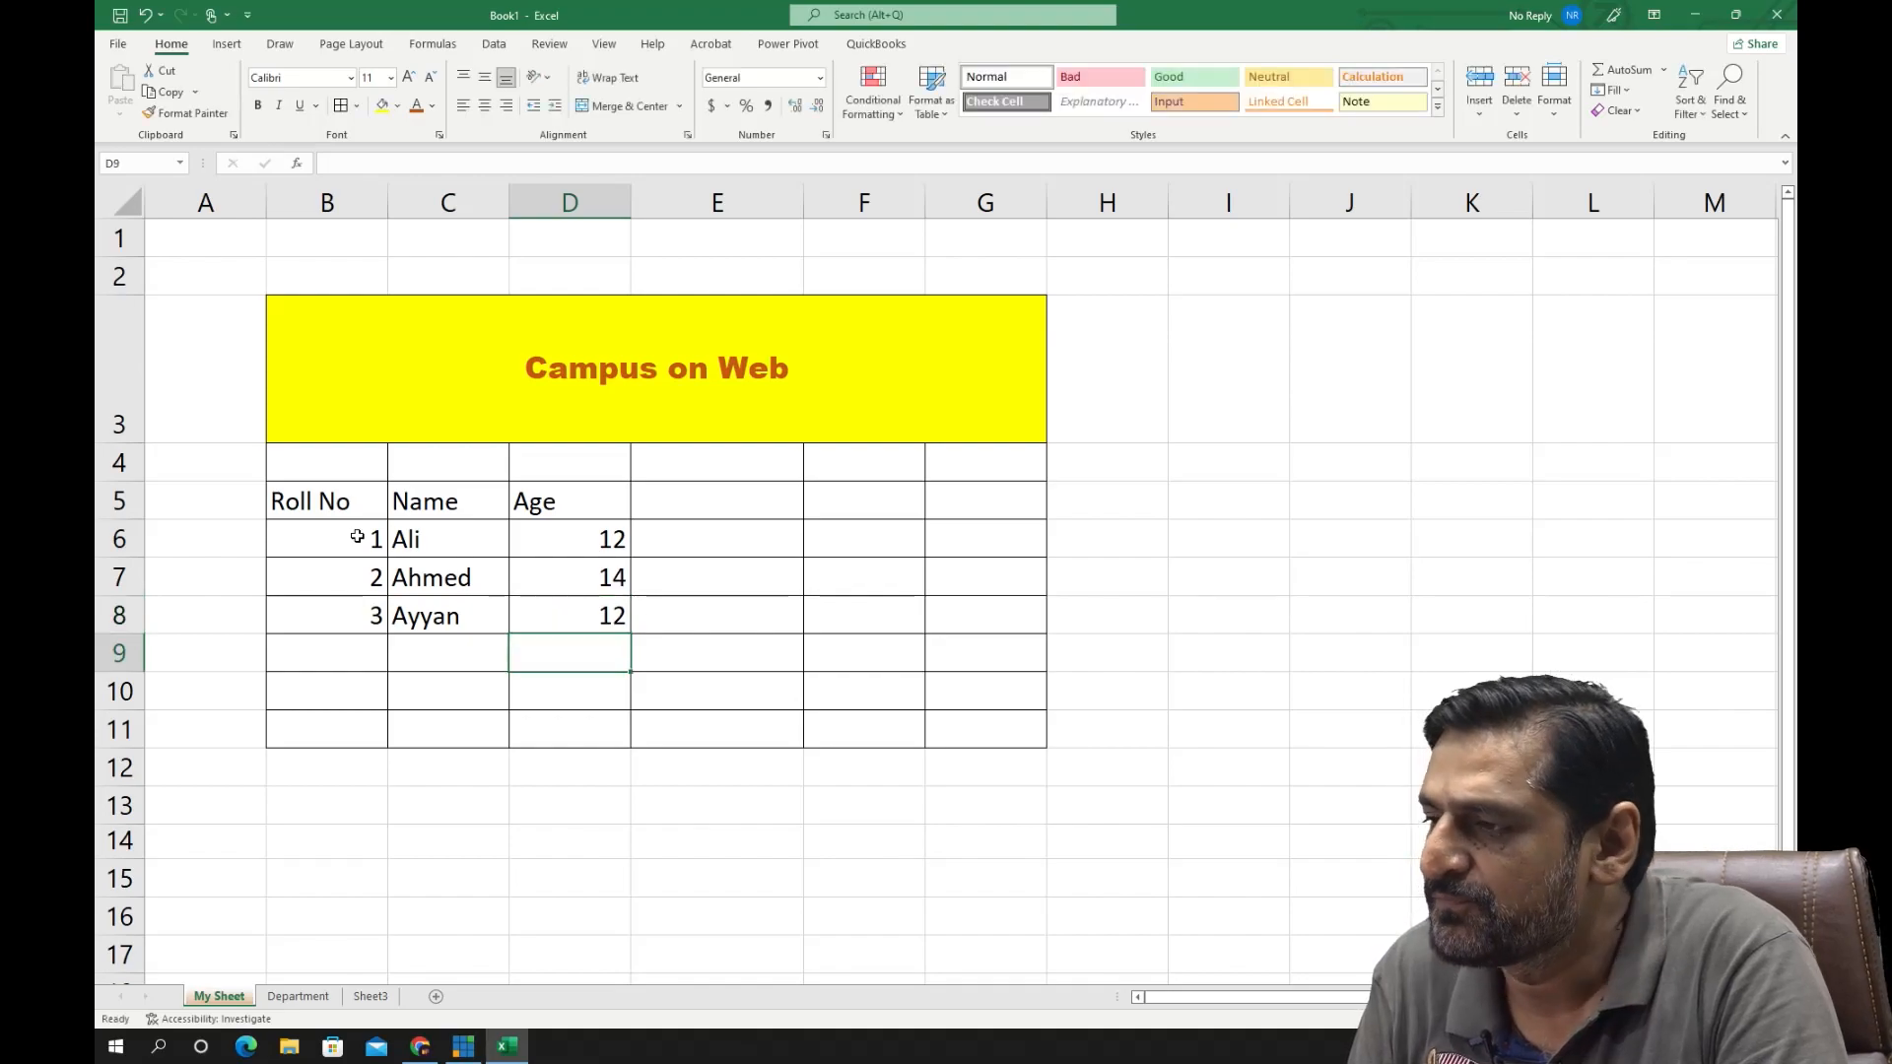
- Compare the default alignment of the text in C6:C8 with that of the numbers in B6:B8 by selecting each range
key("Up")
key("Up")
key("Up")
key("Left")
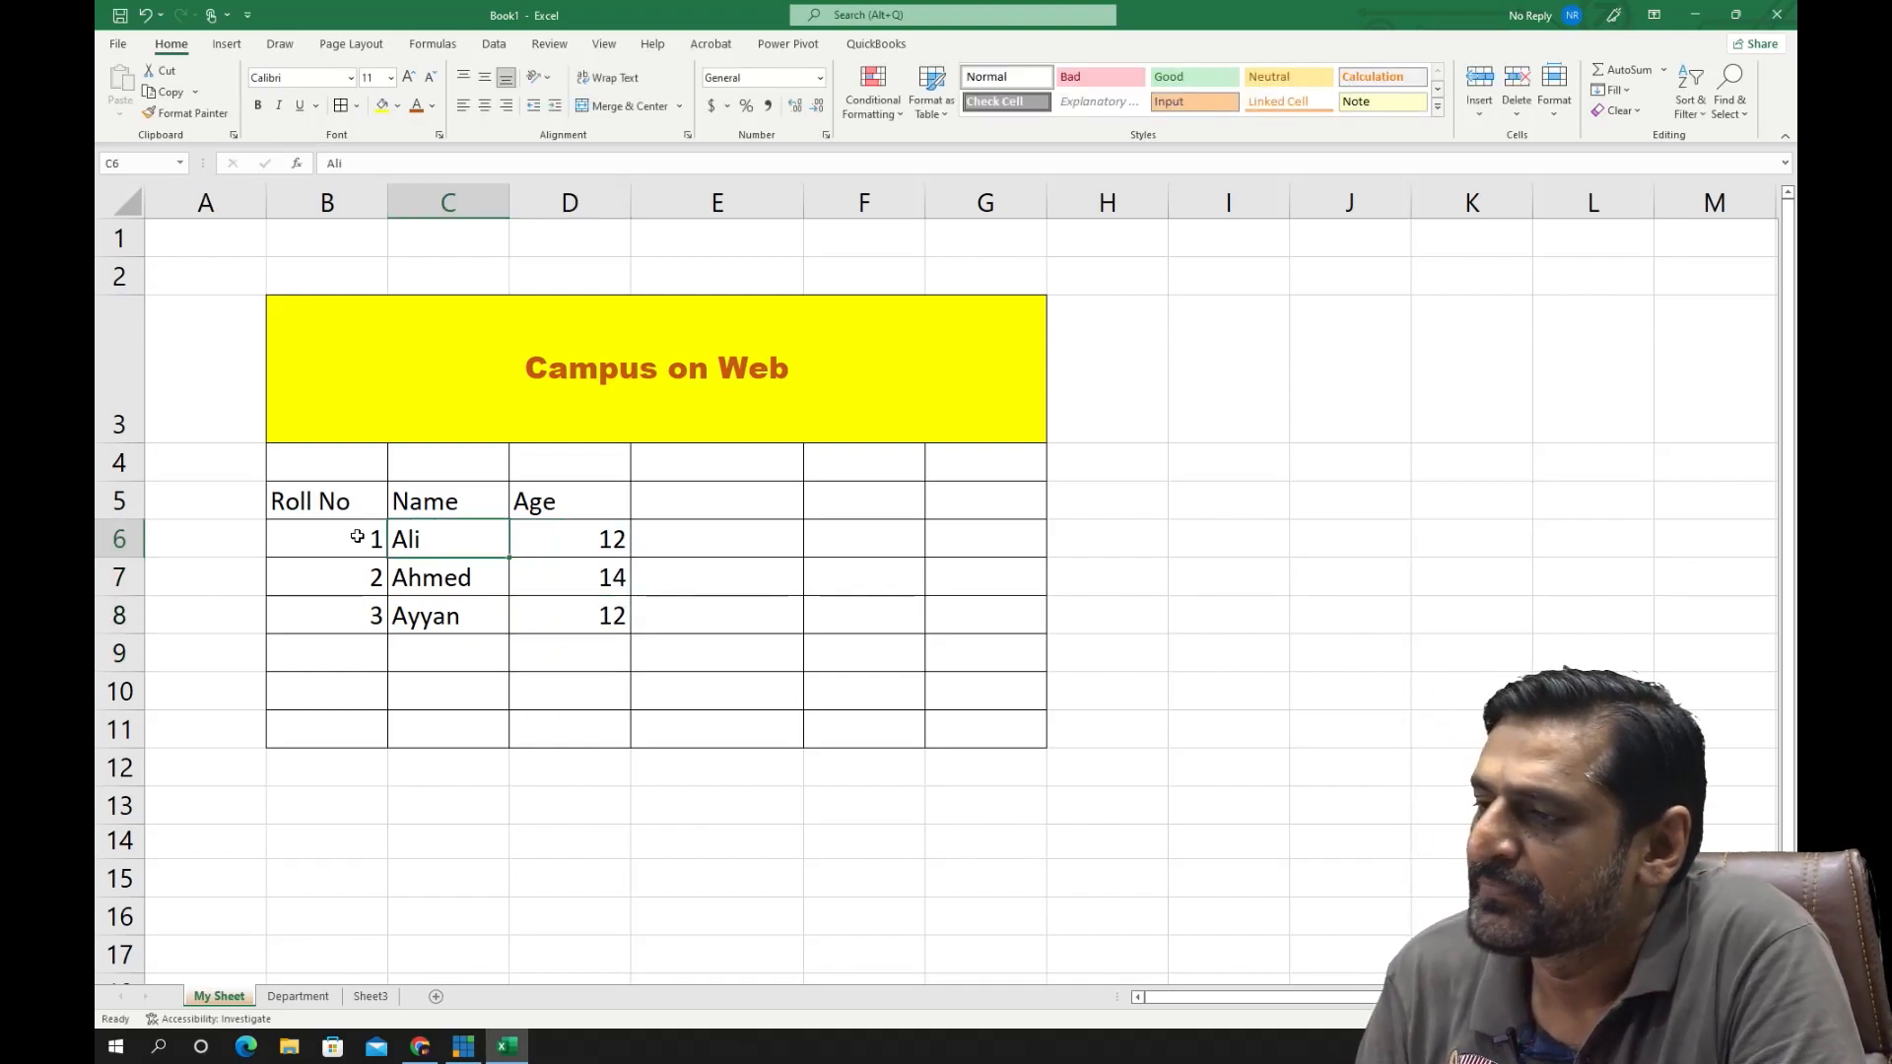
key("shift+Down")
key("shift+Down")
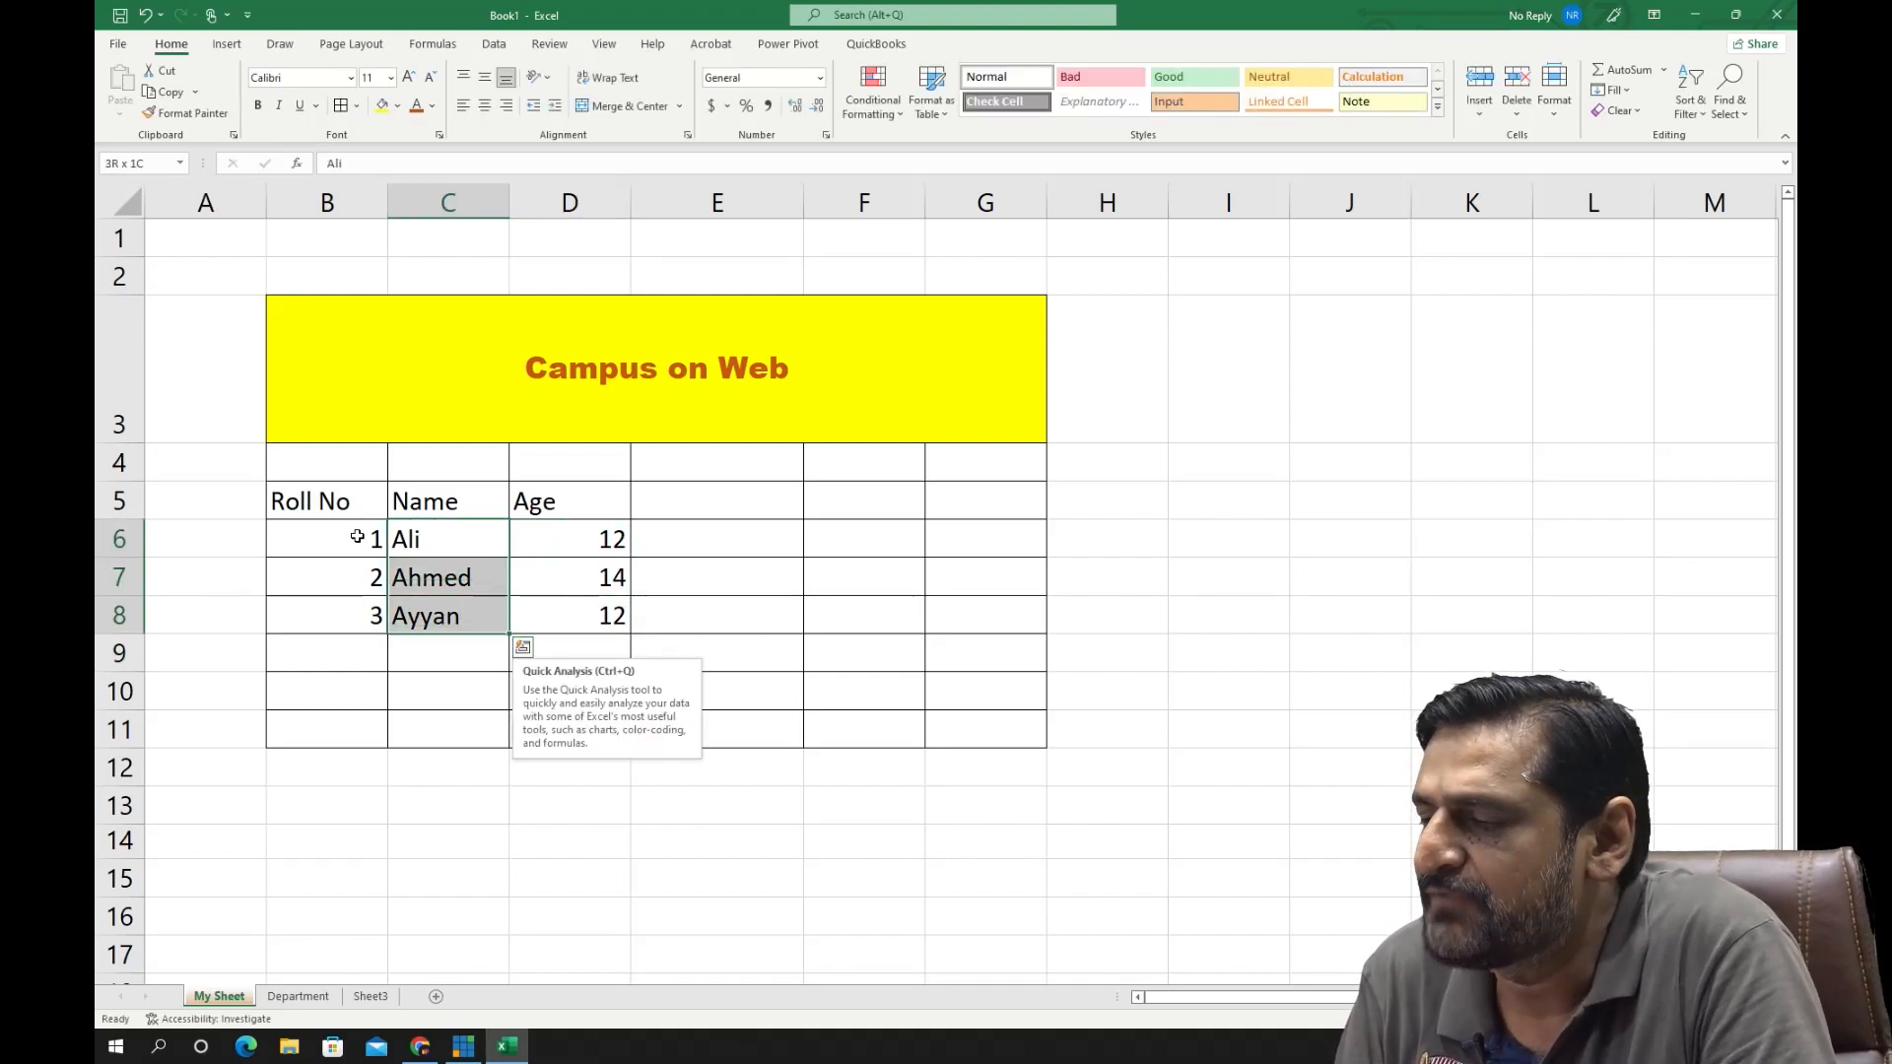
key("Left")
key("shift+Down")
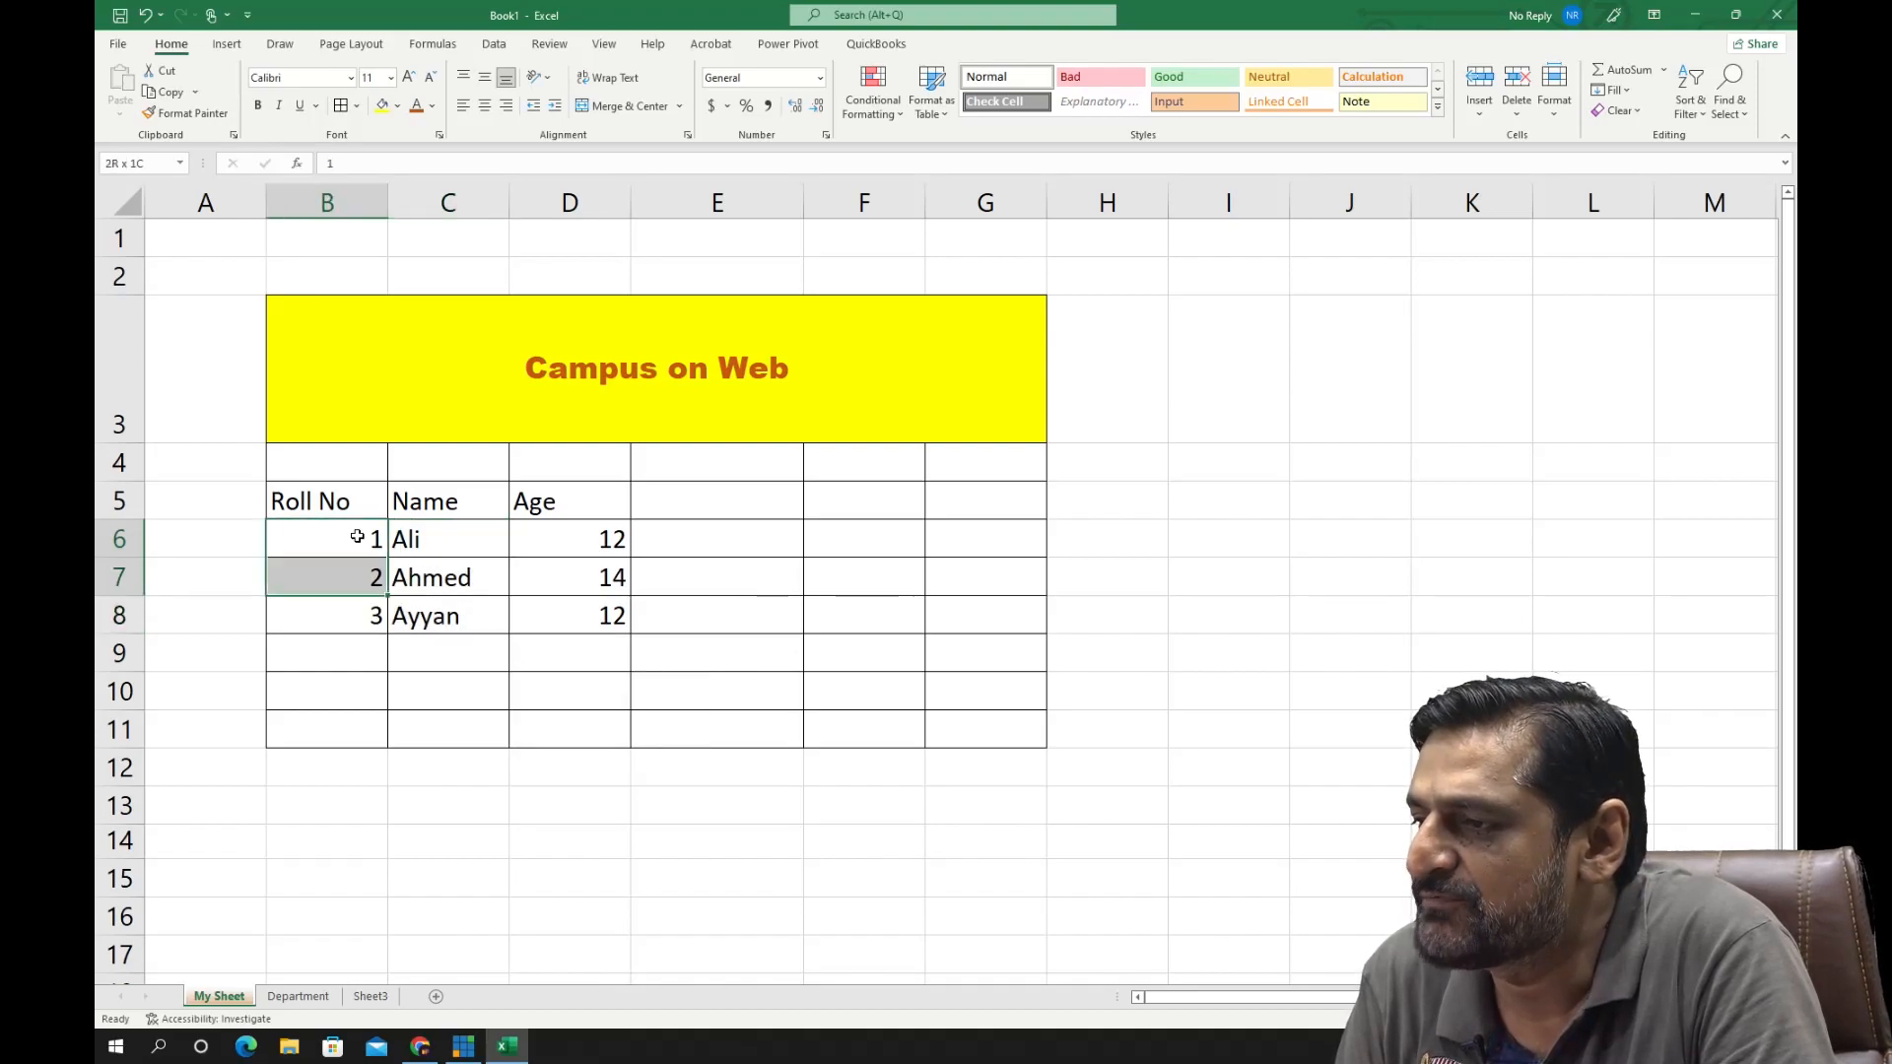
key("shift+Down")
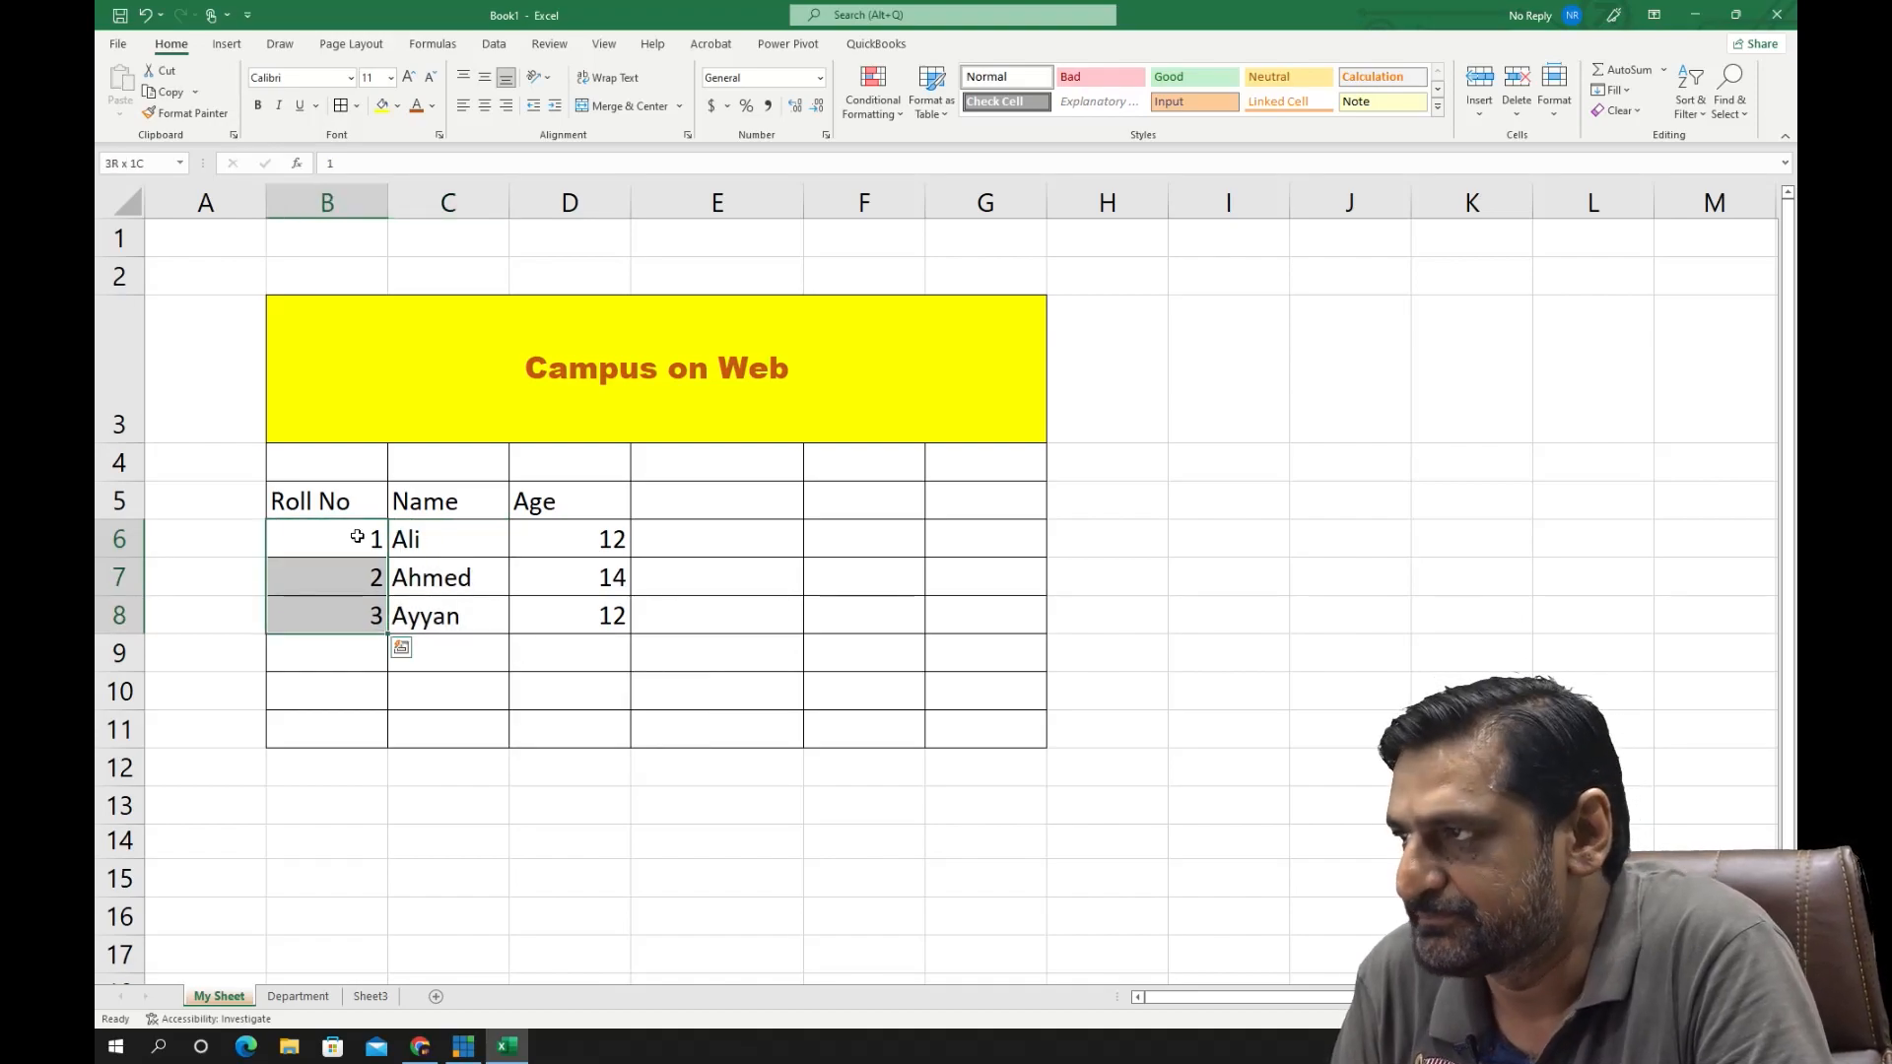
key("Right")
key("Right")
key("Right")
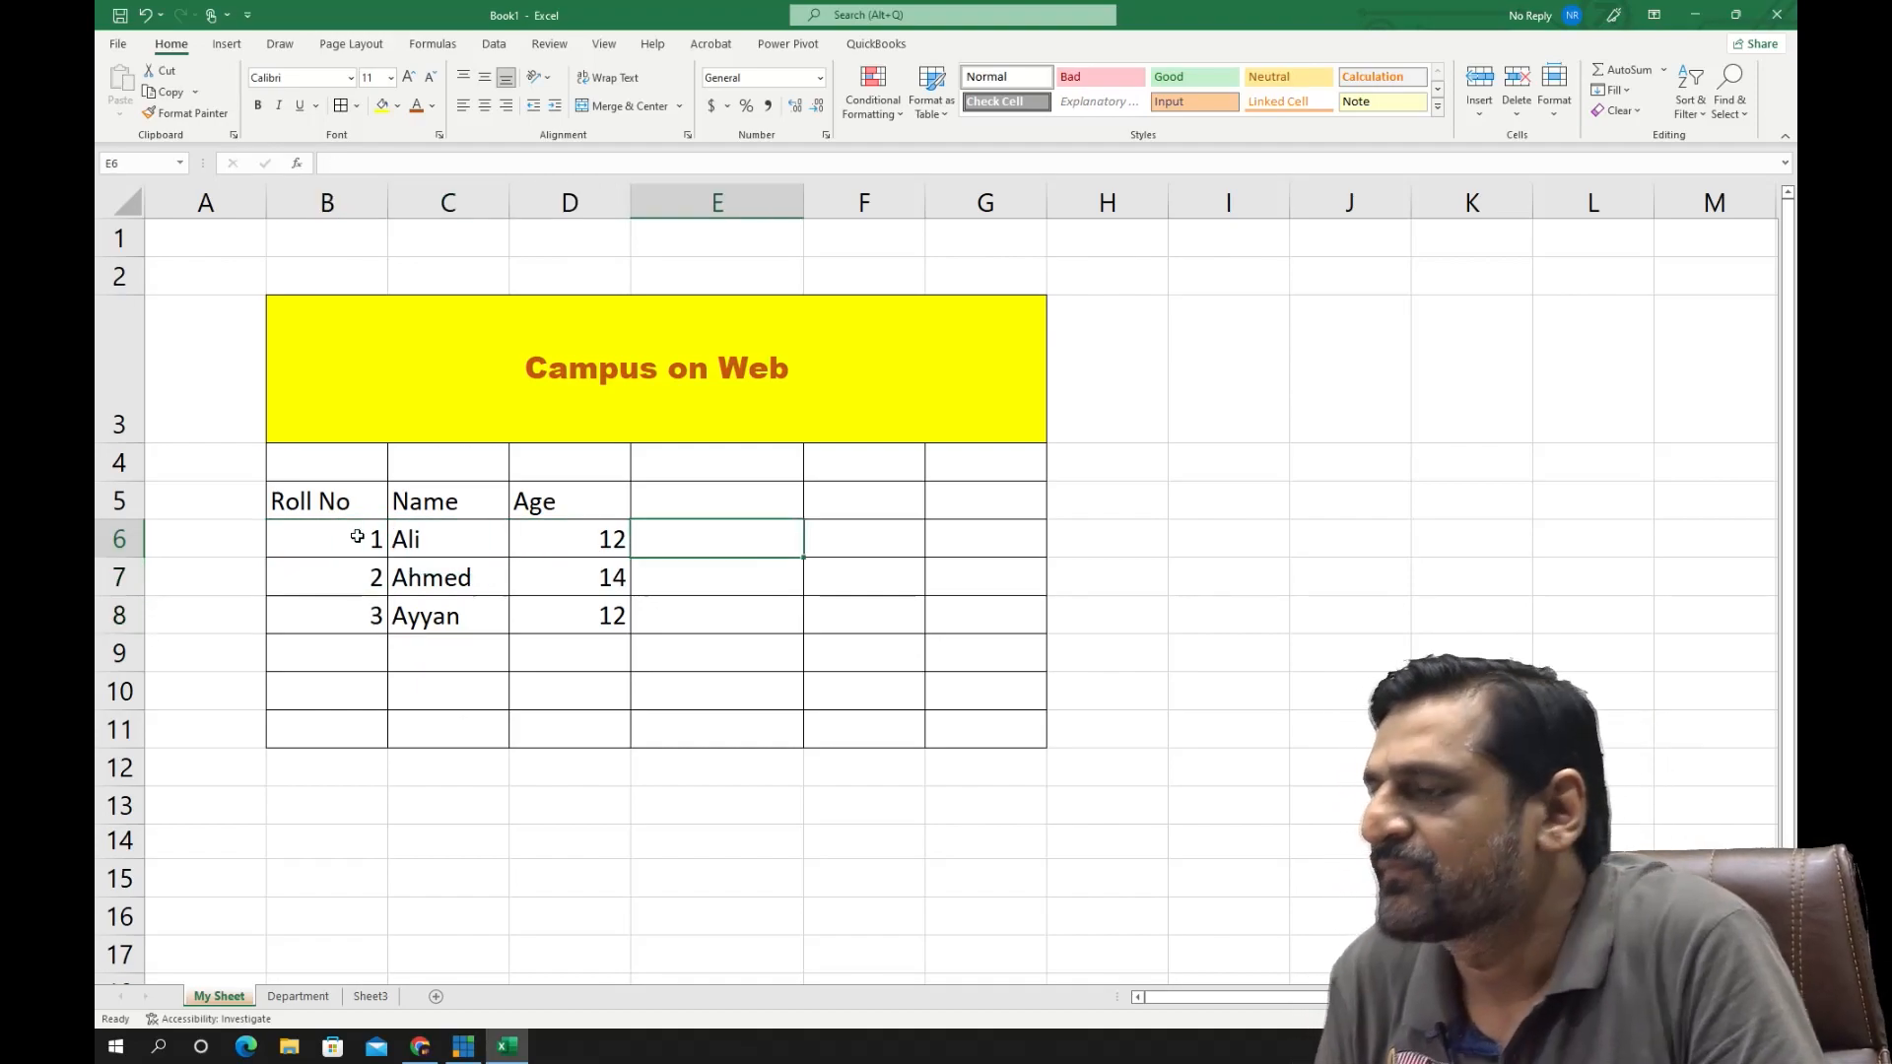
- Add the column header "Date of Birth" in cell E5, beside the Age header
left_click(755, 498)
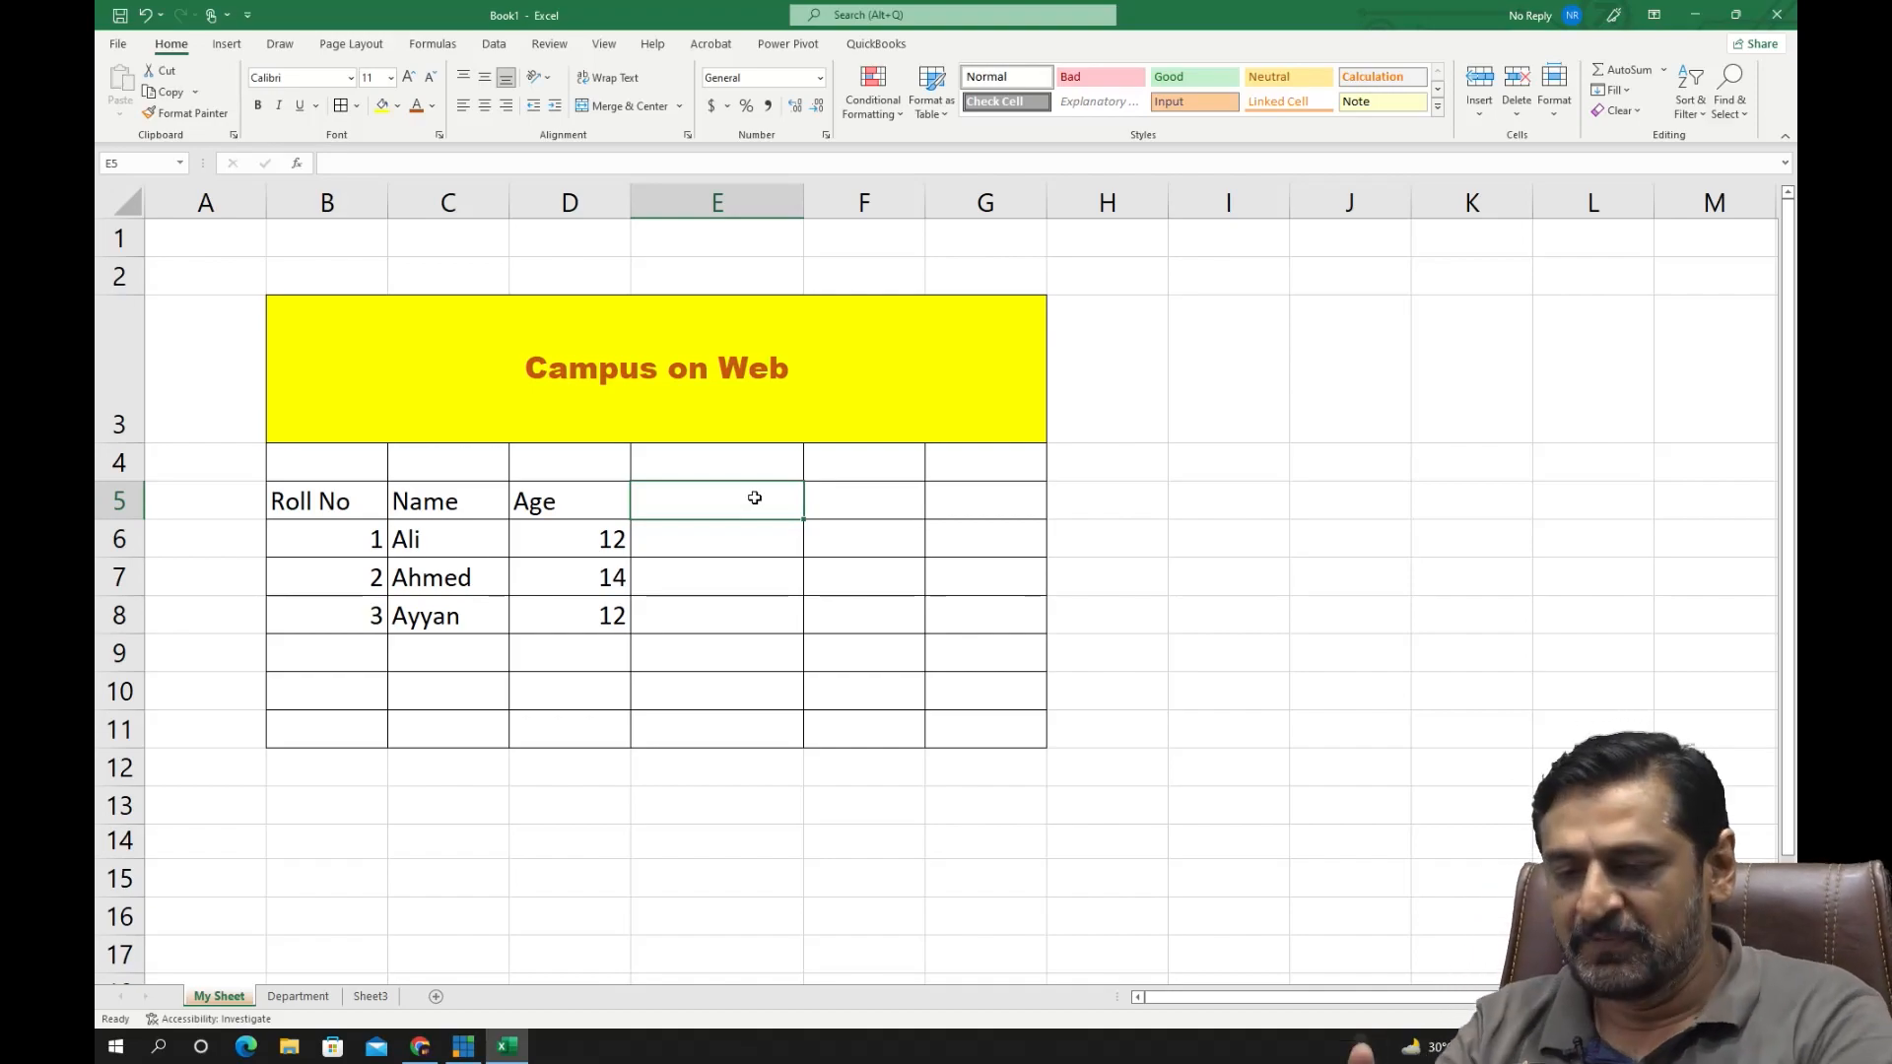
type("Date")
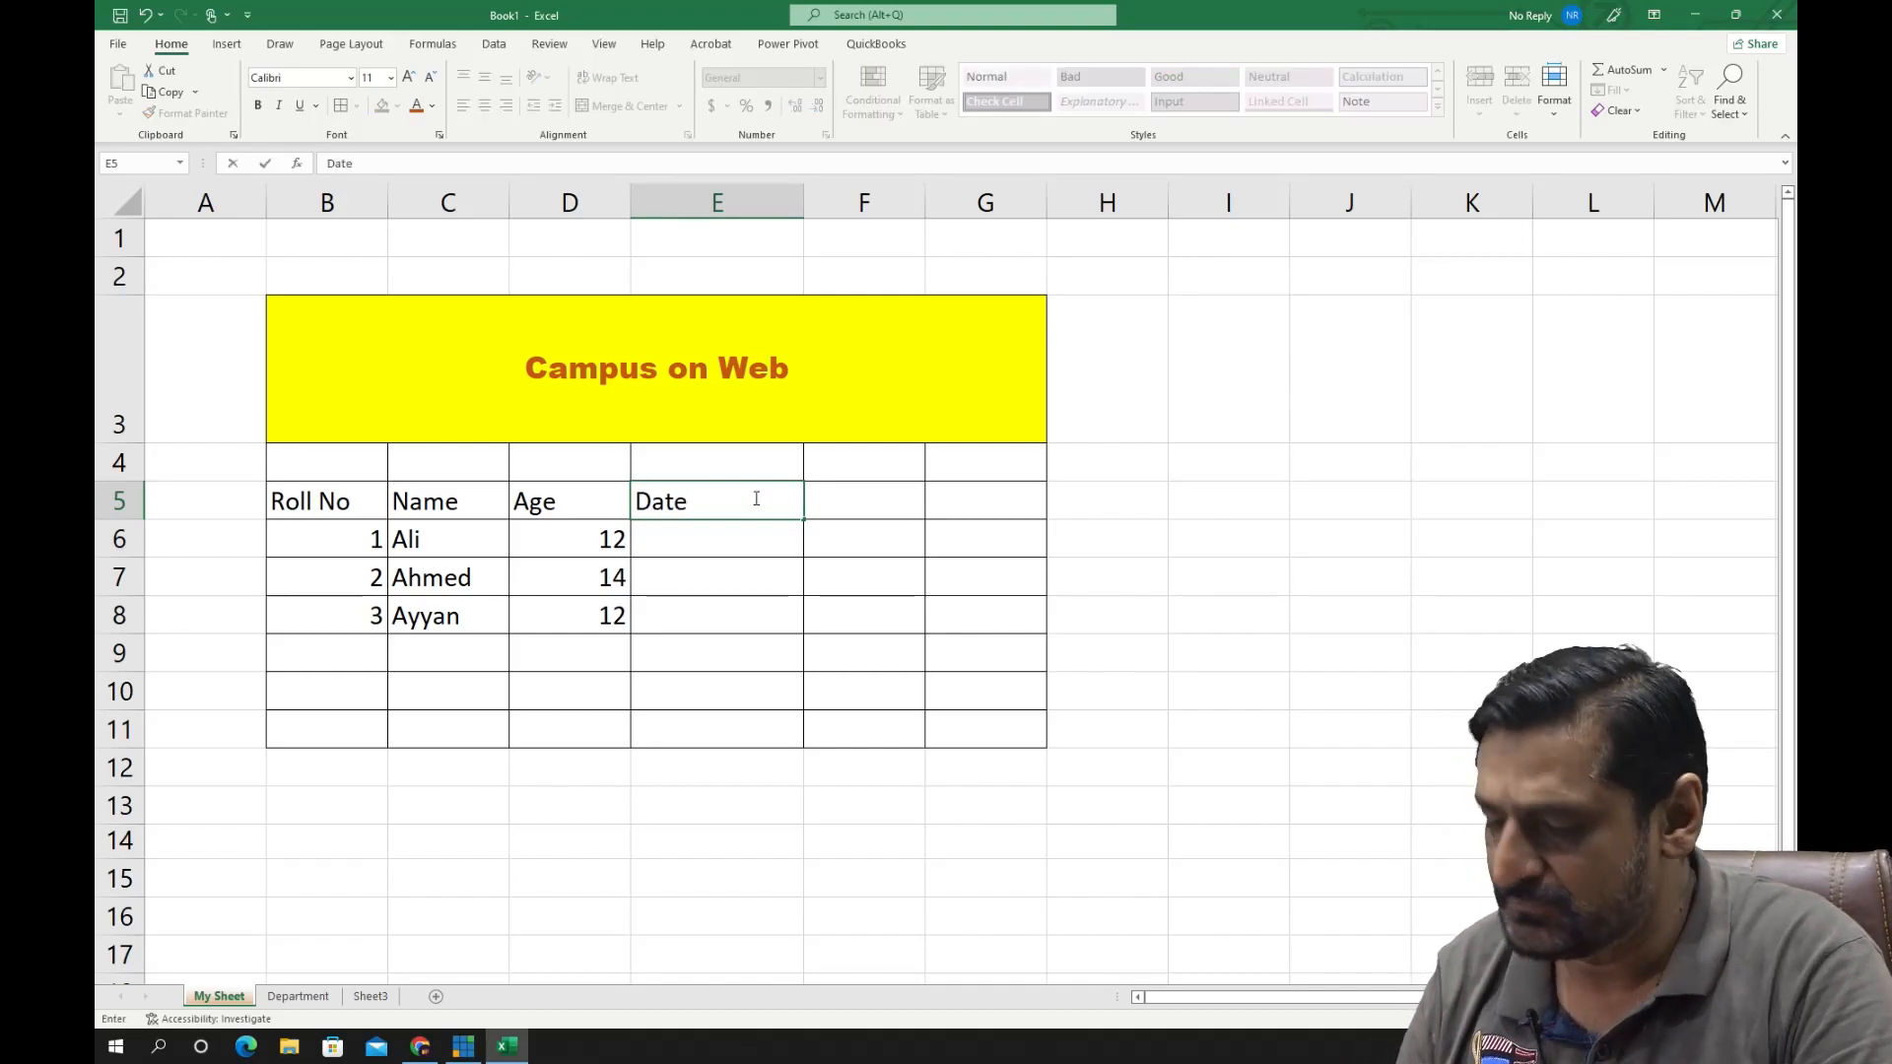
type(" of ")
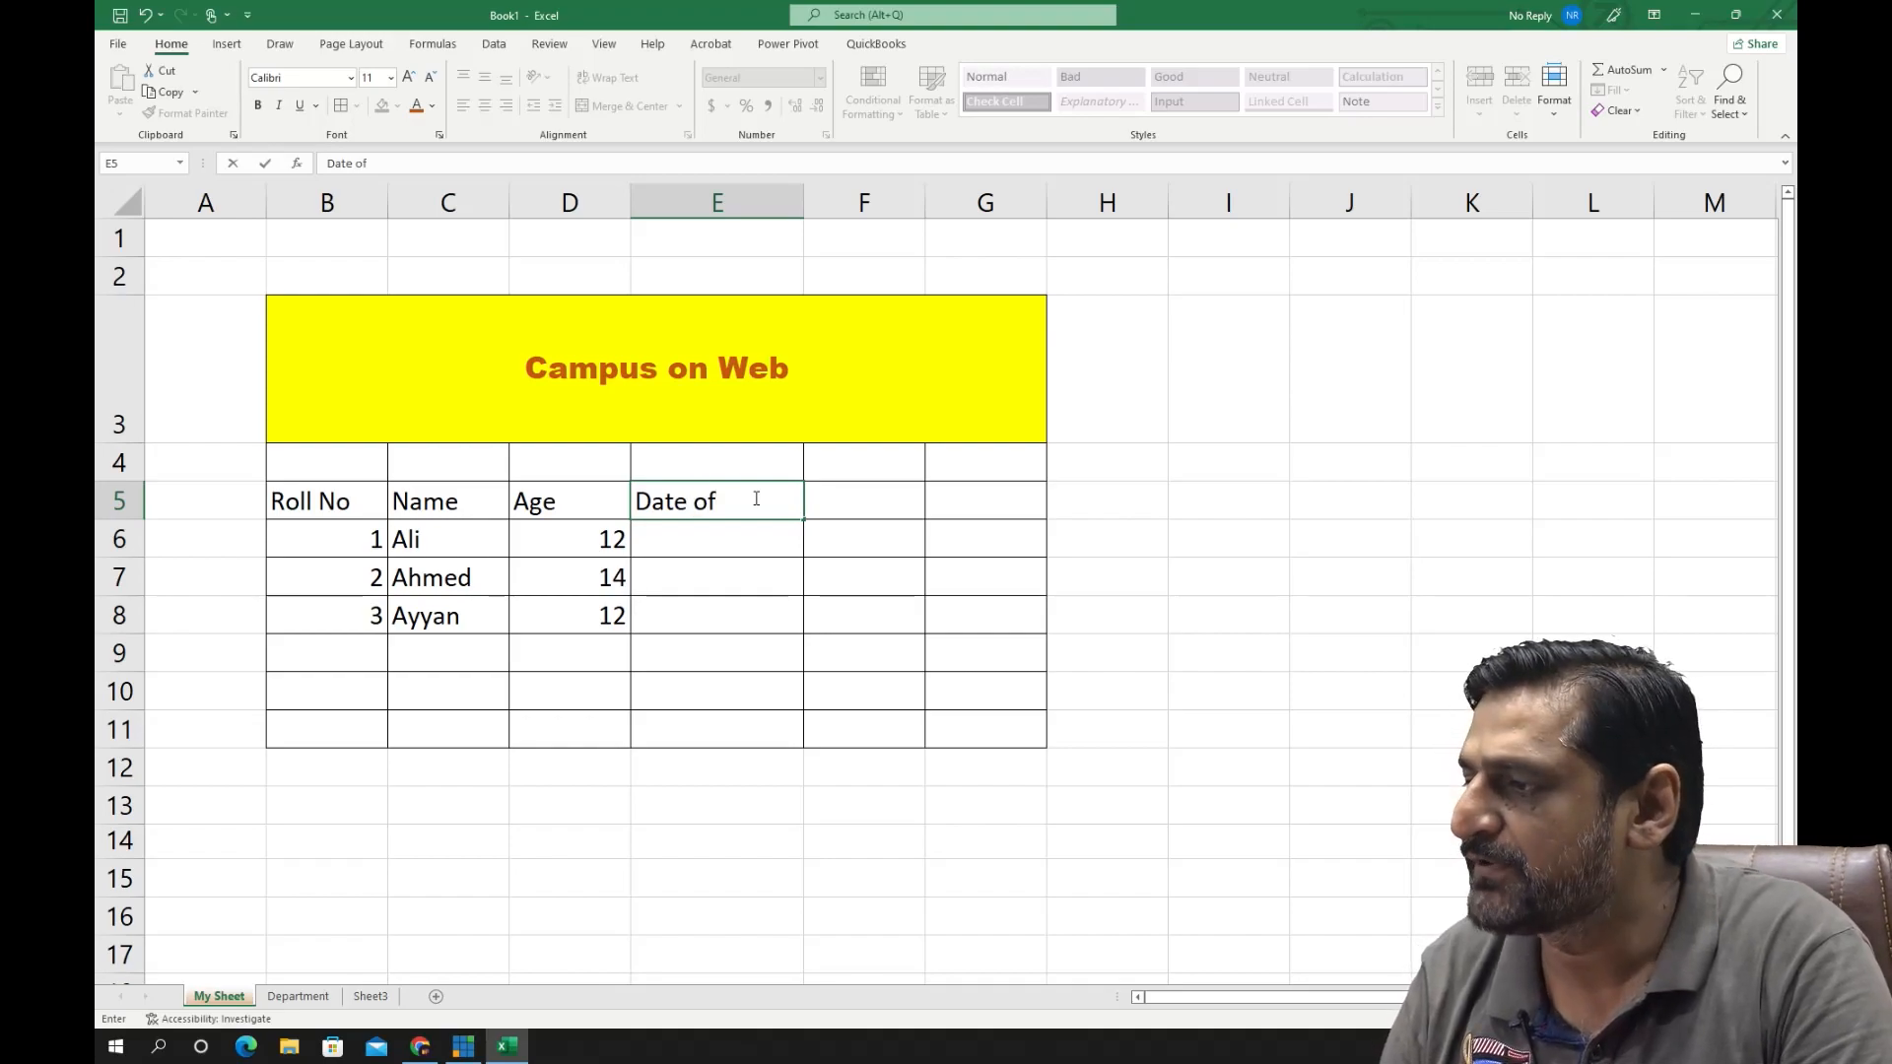
type("Birth")
key("Return")
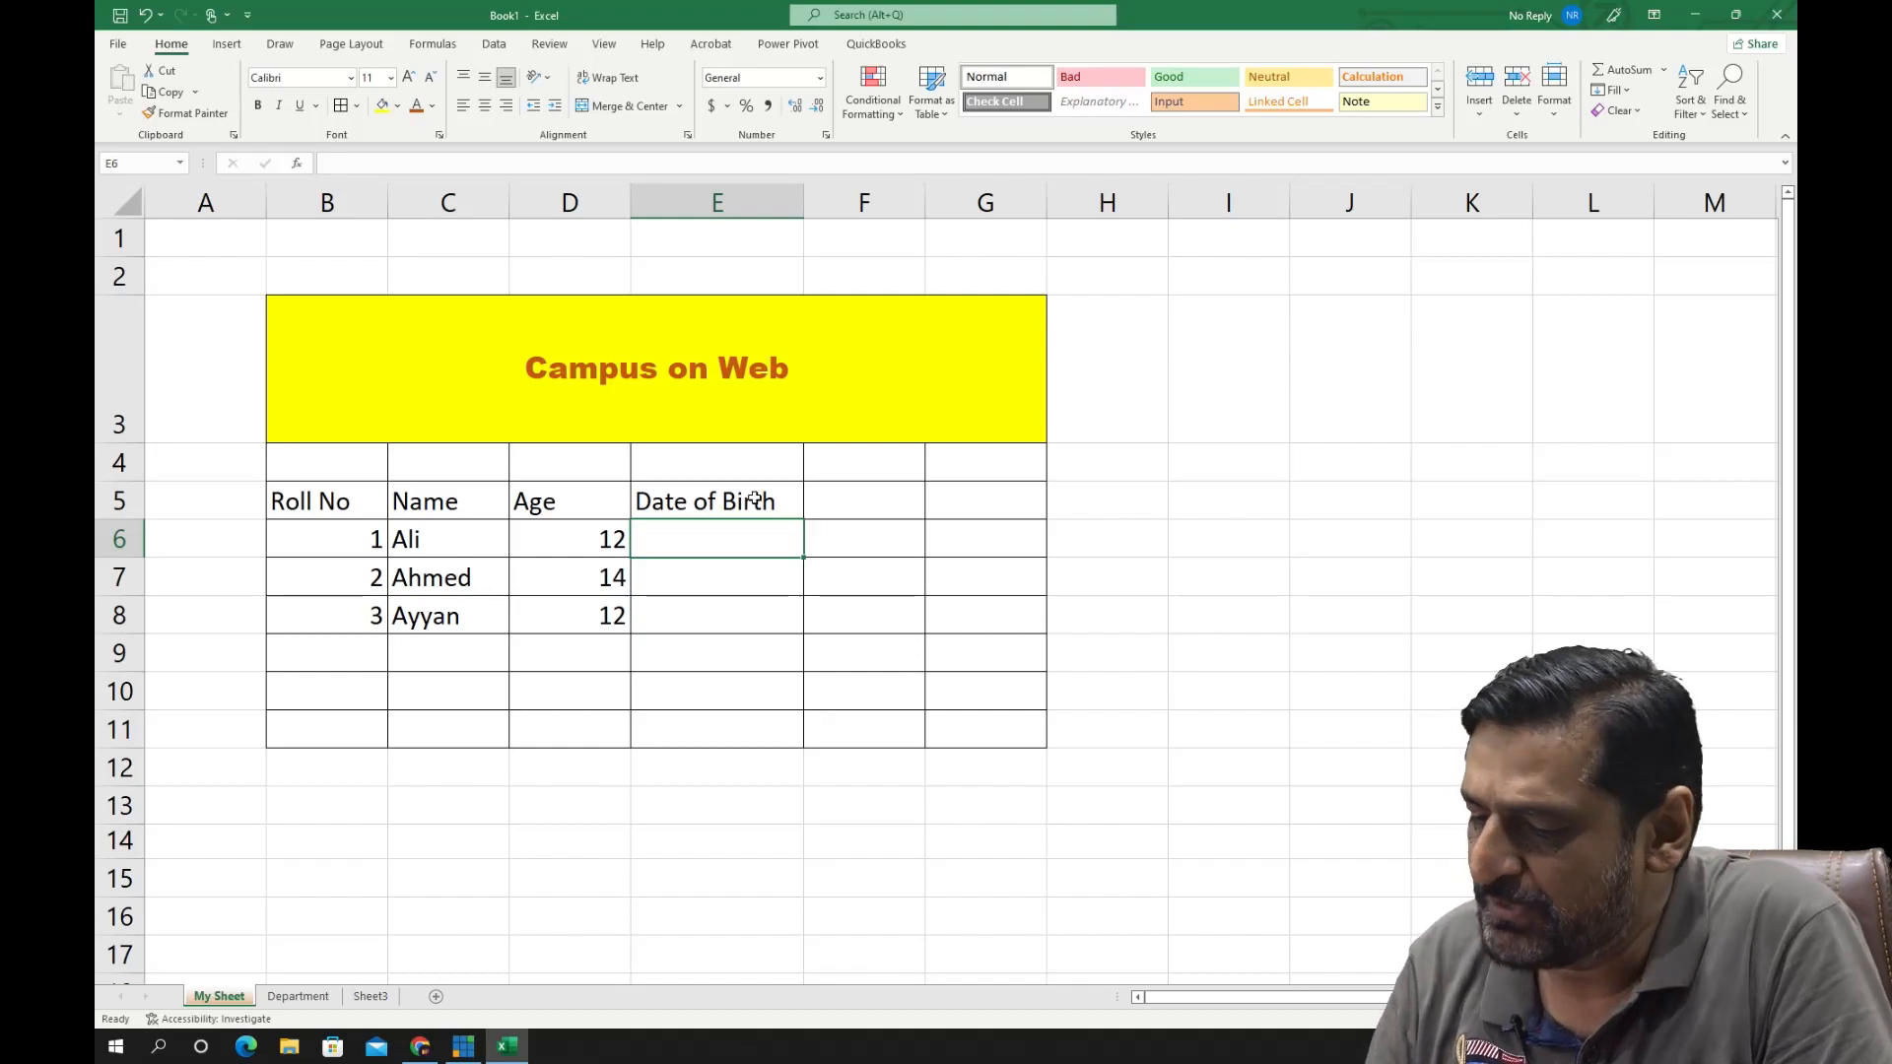
- Enter the first two students' dates of birth in cells E6 and E7 in month/day/year format
type("08")
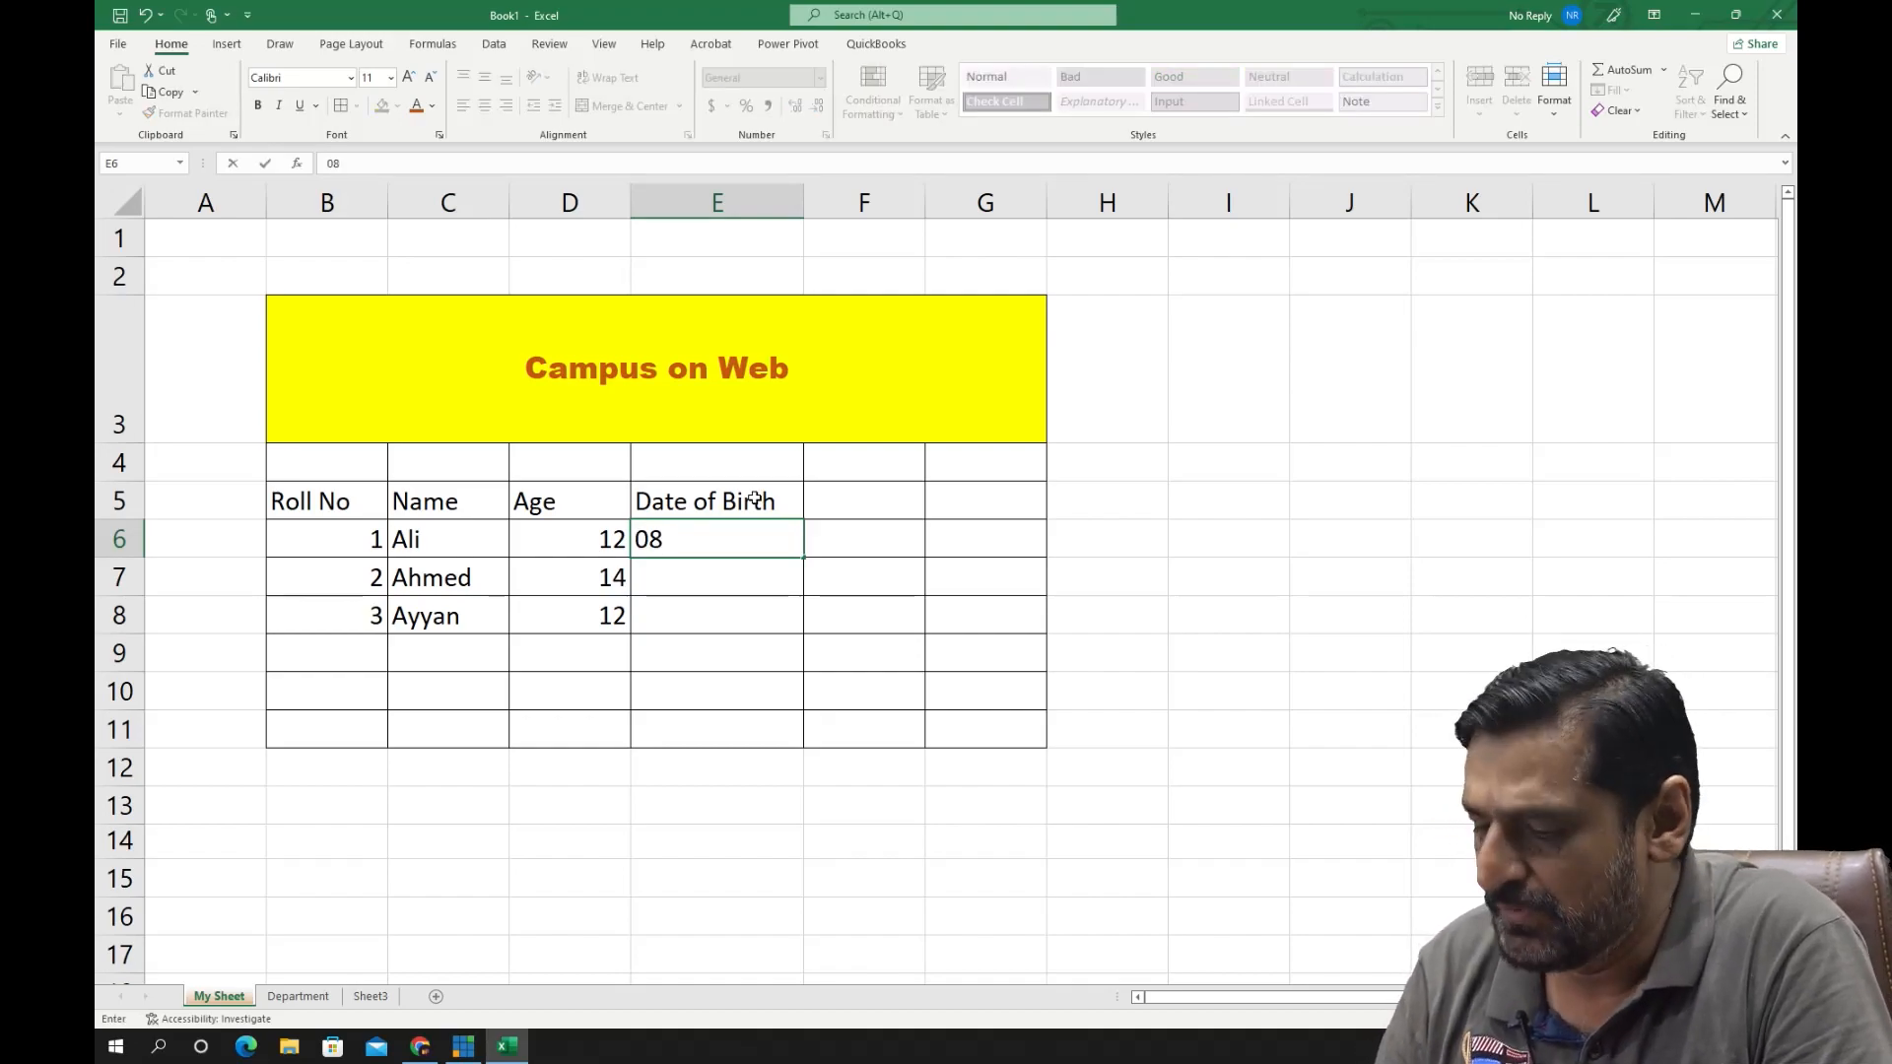
type("/23/2022")
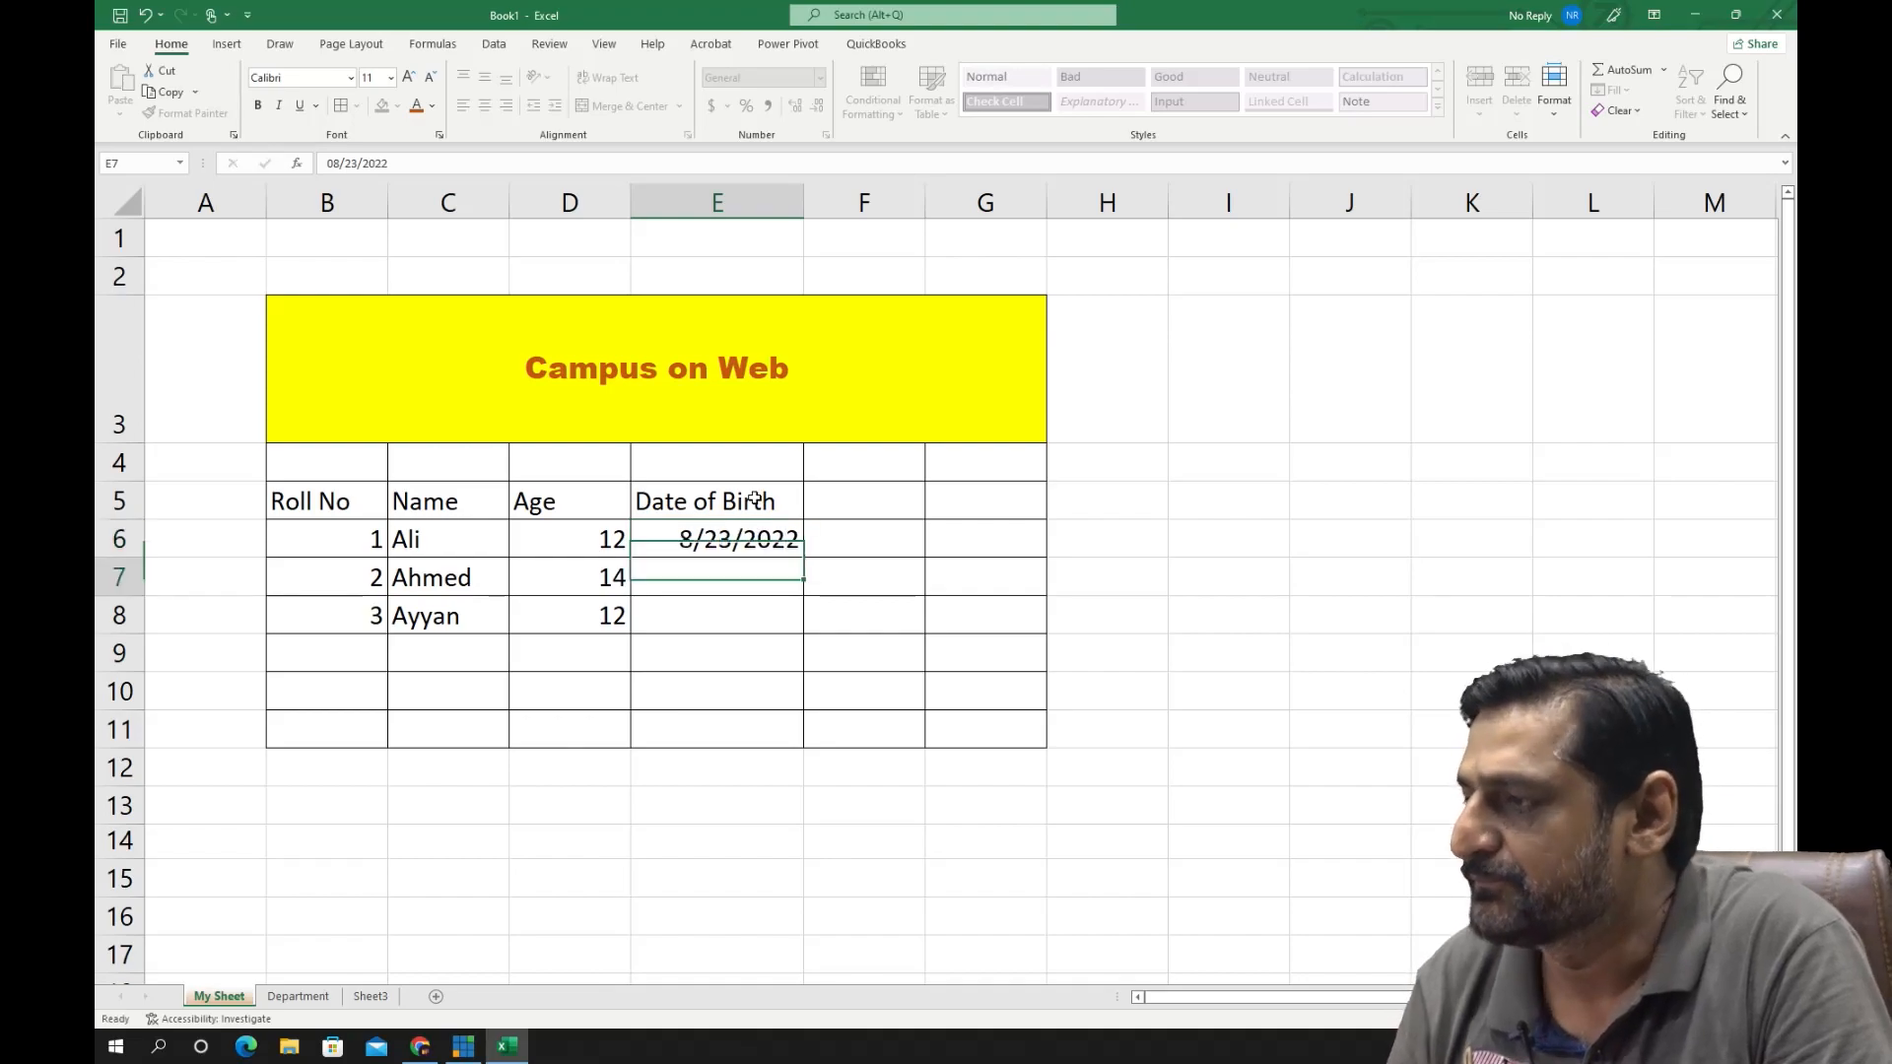
key("Return")
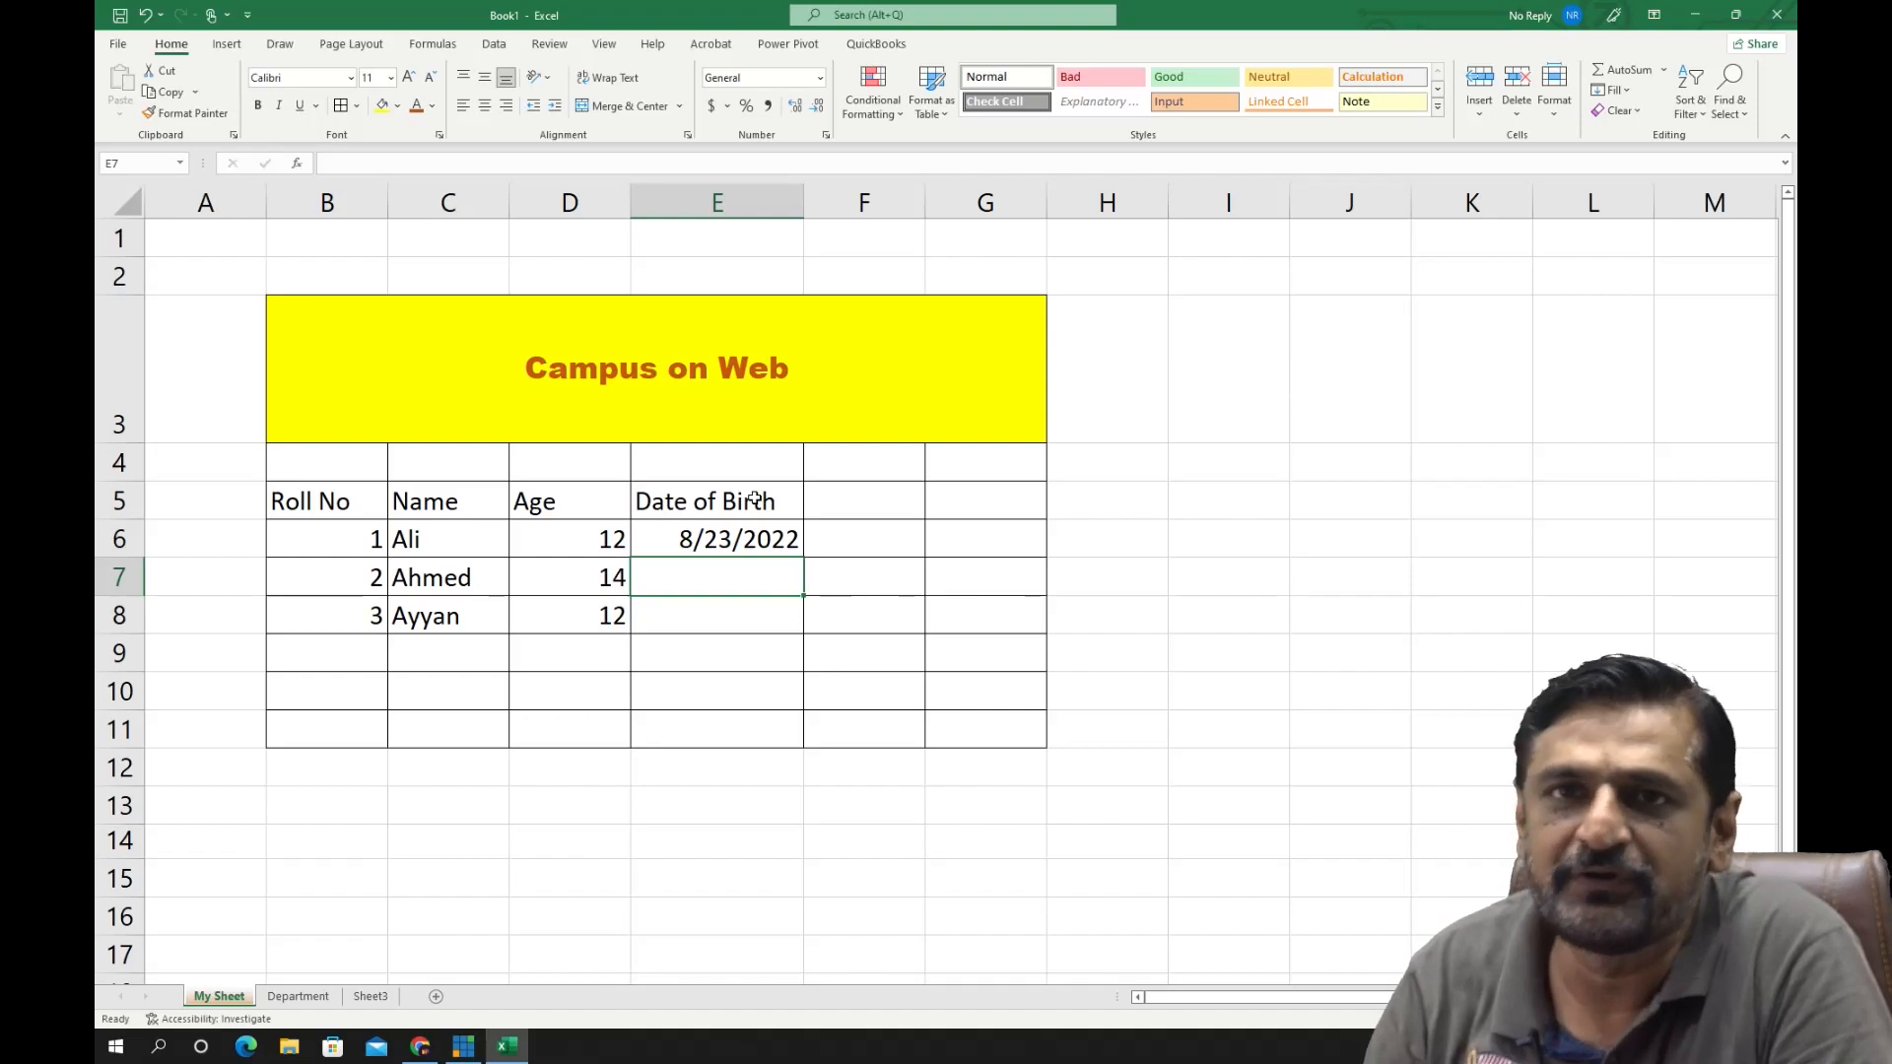
type("8")
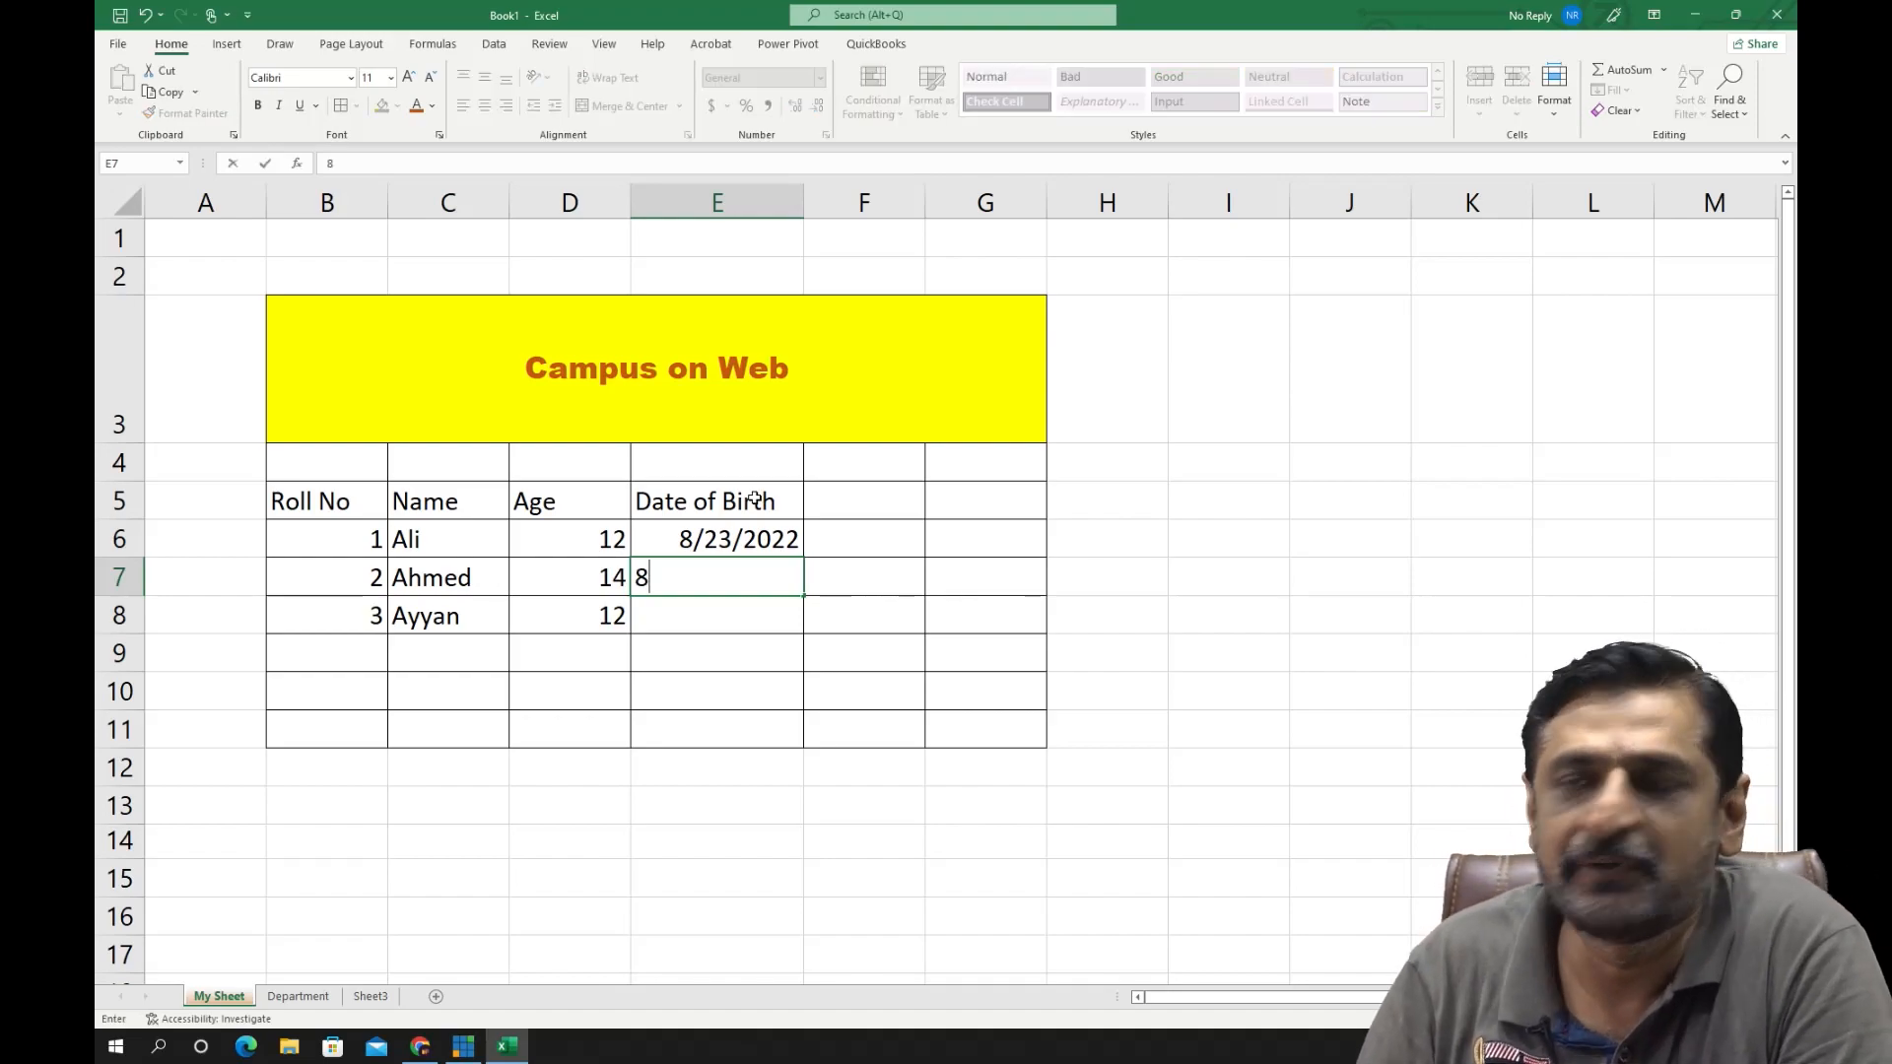
type("/12")
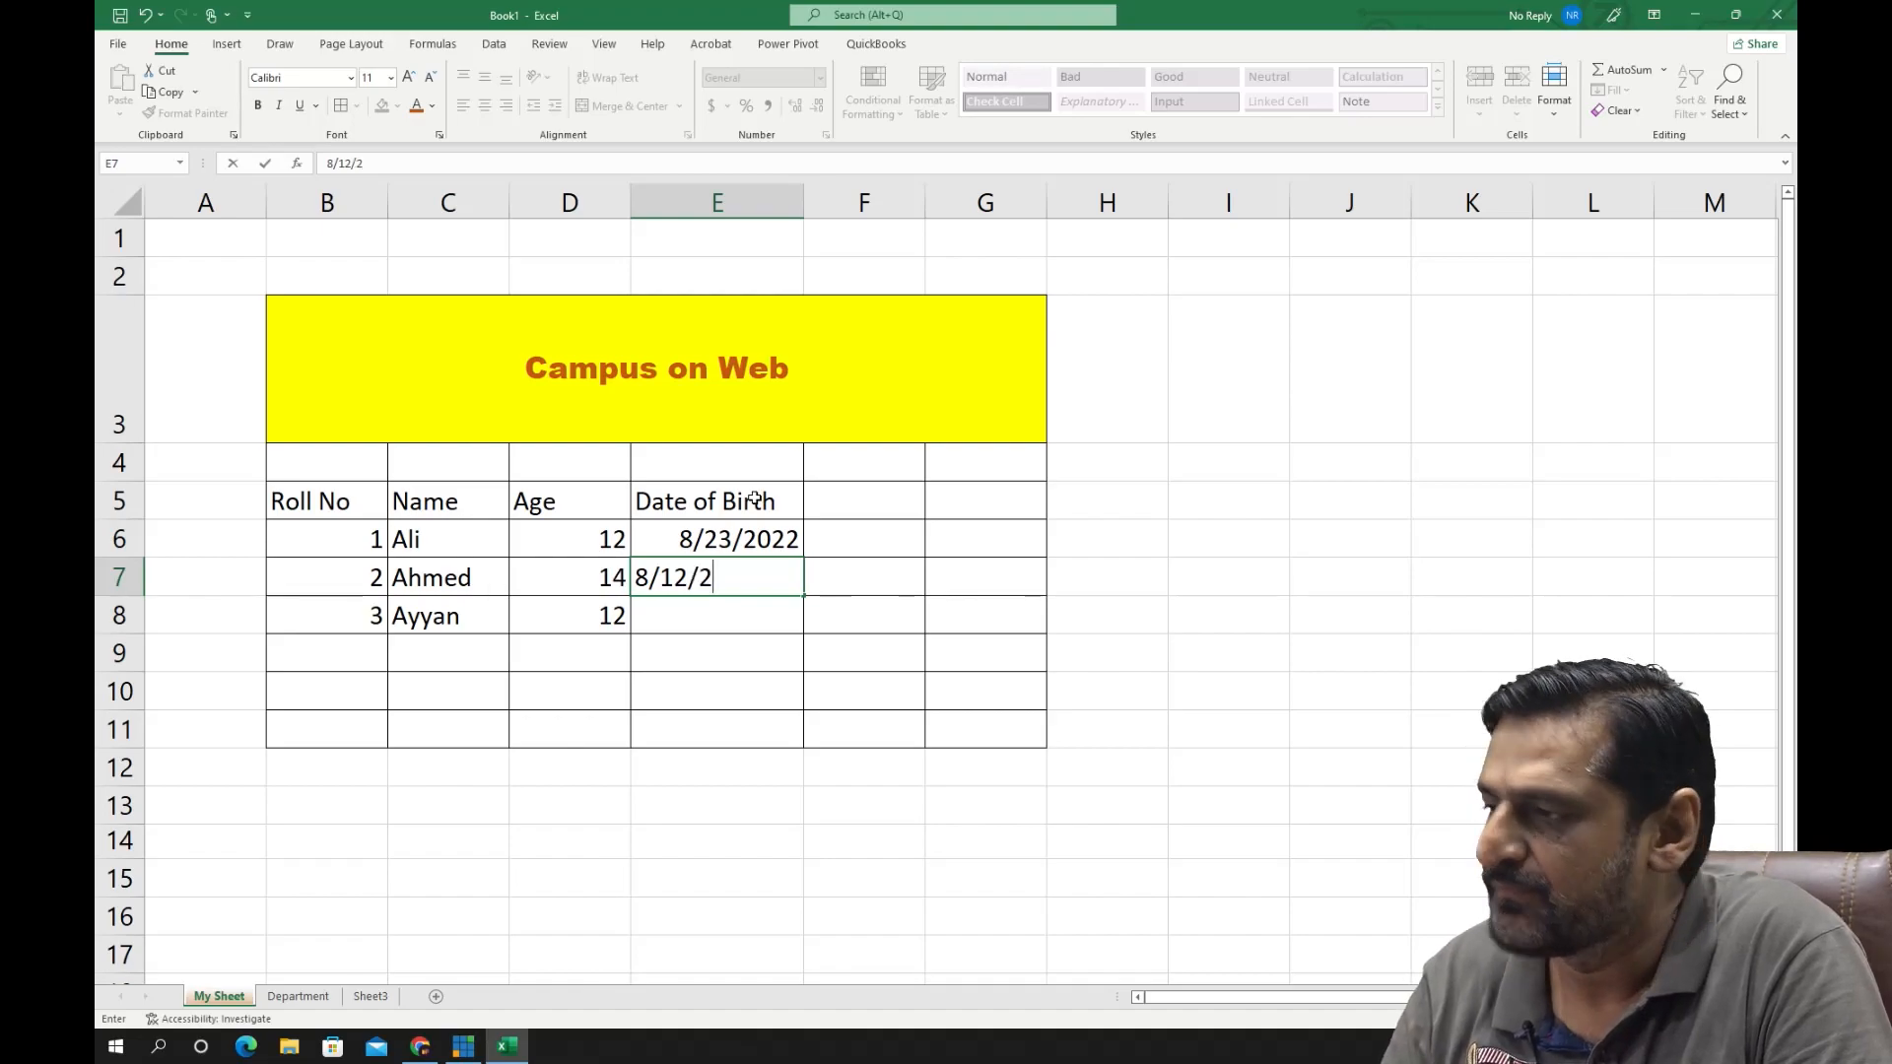
type("/1999")
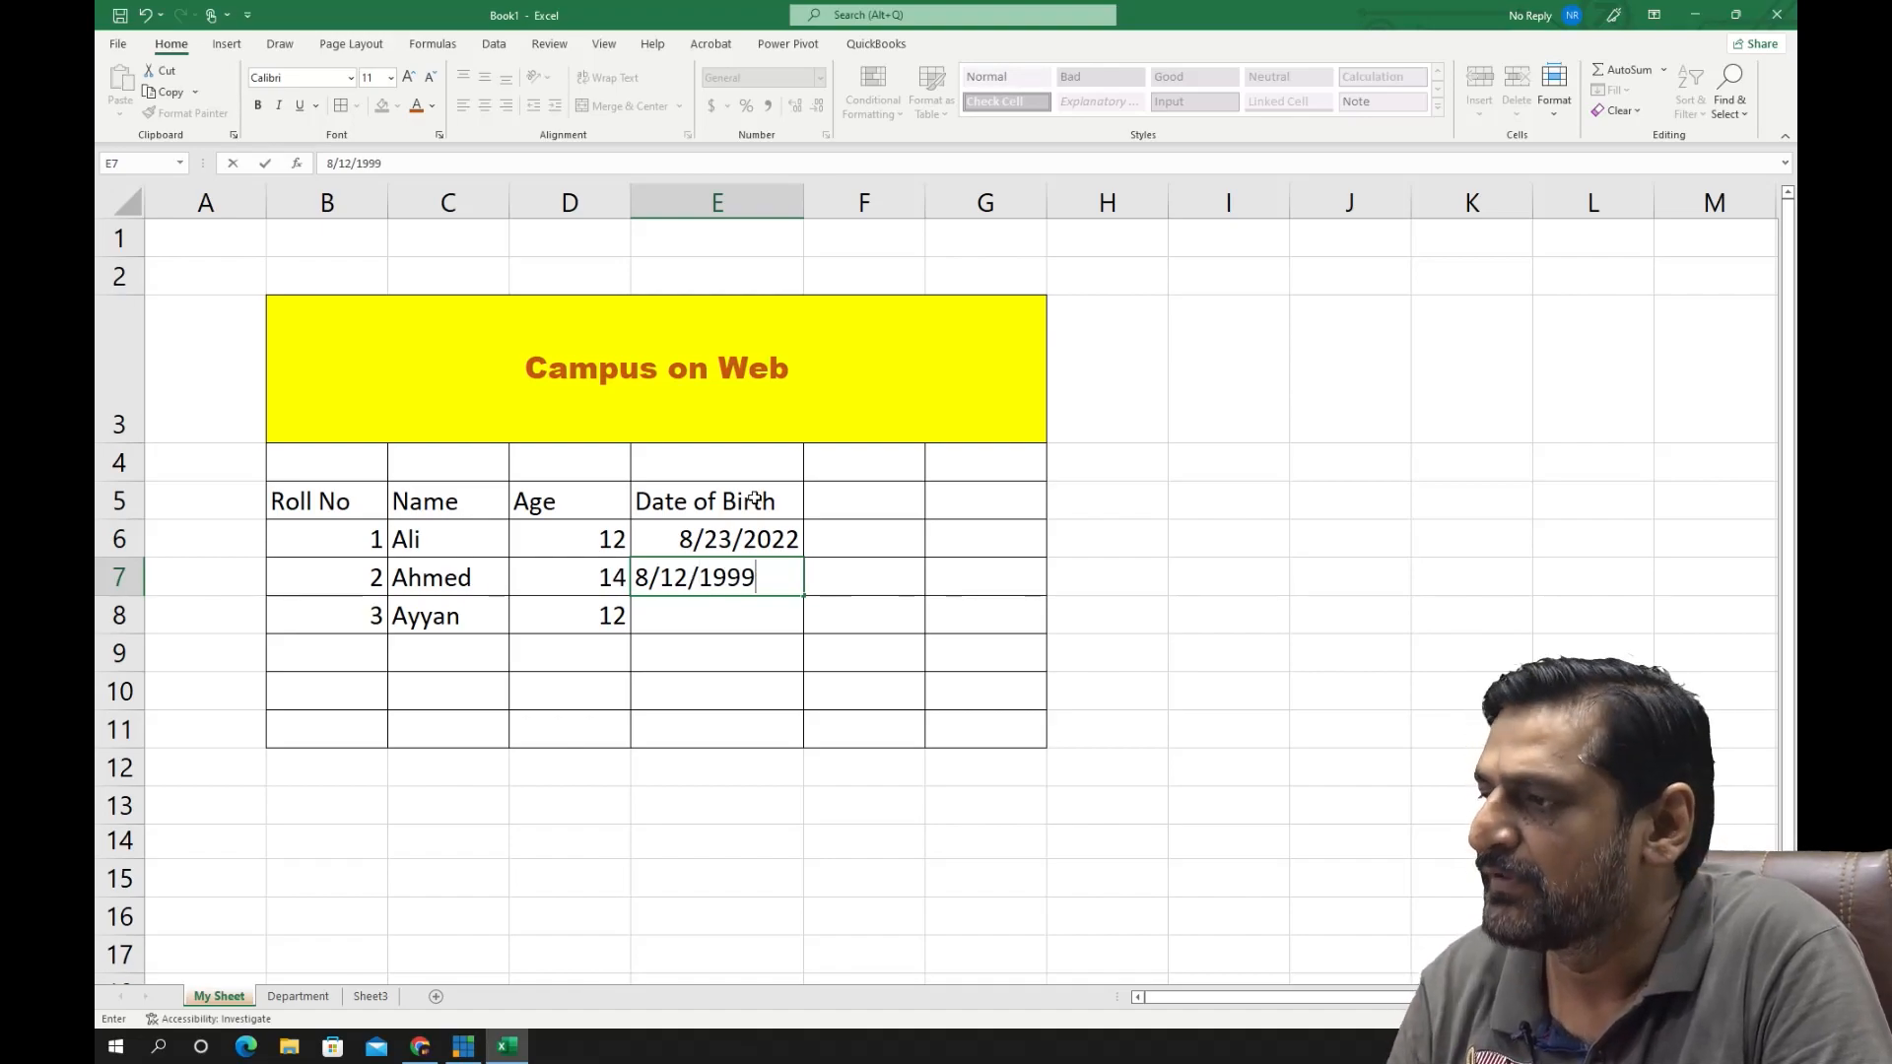
key("Return")
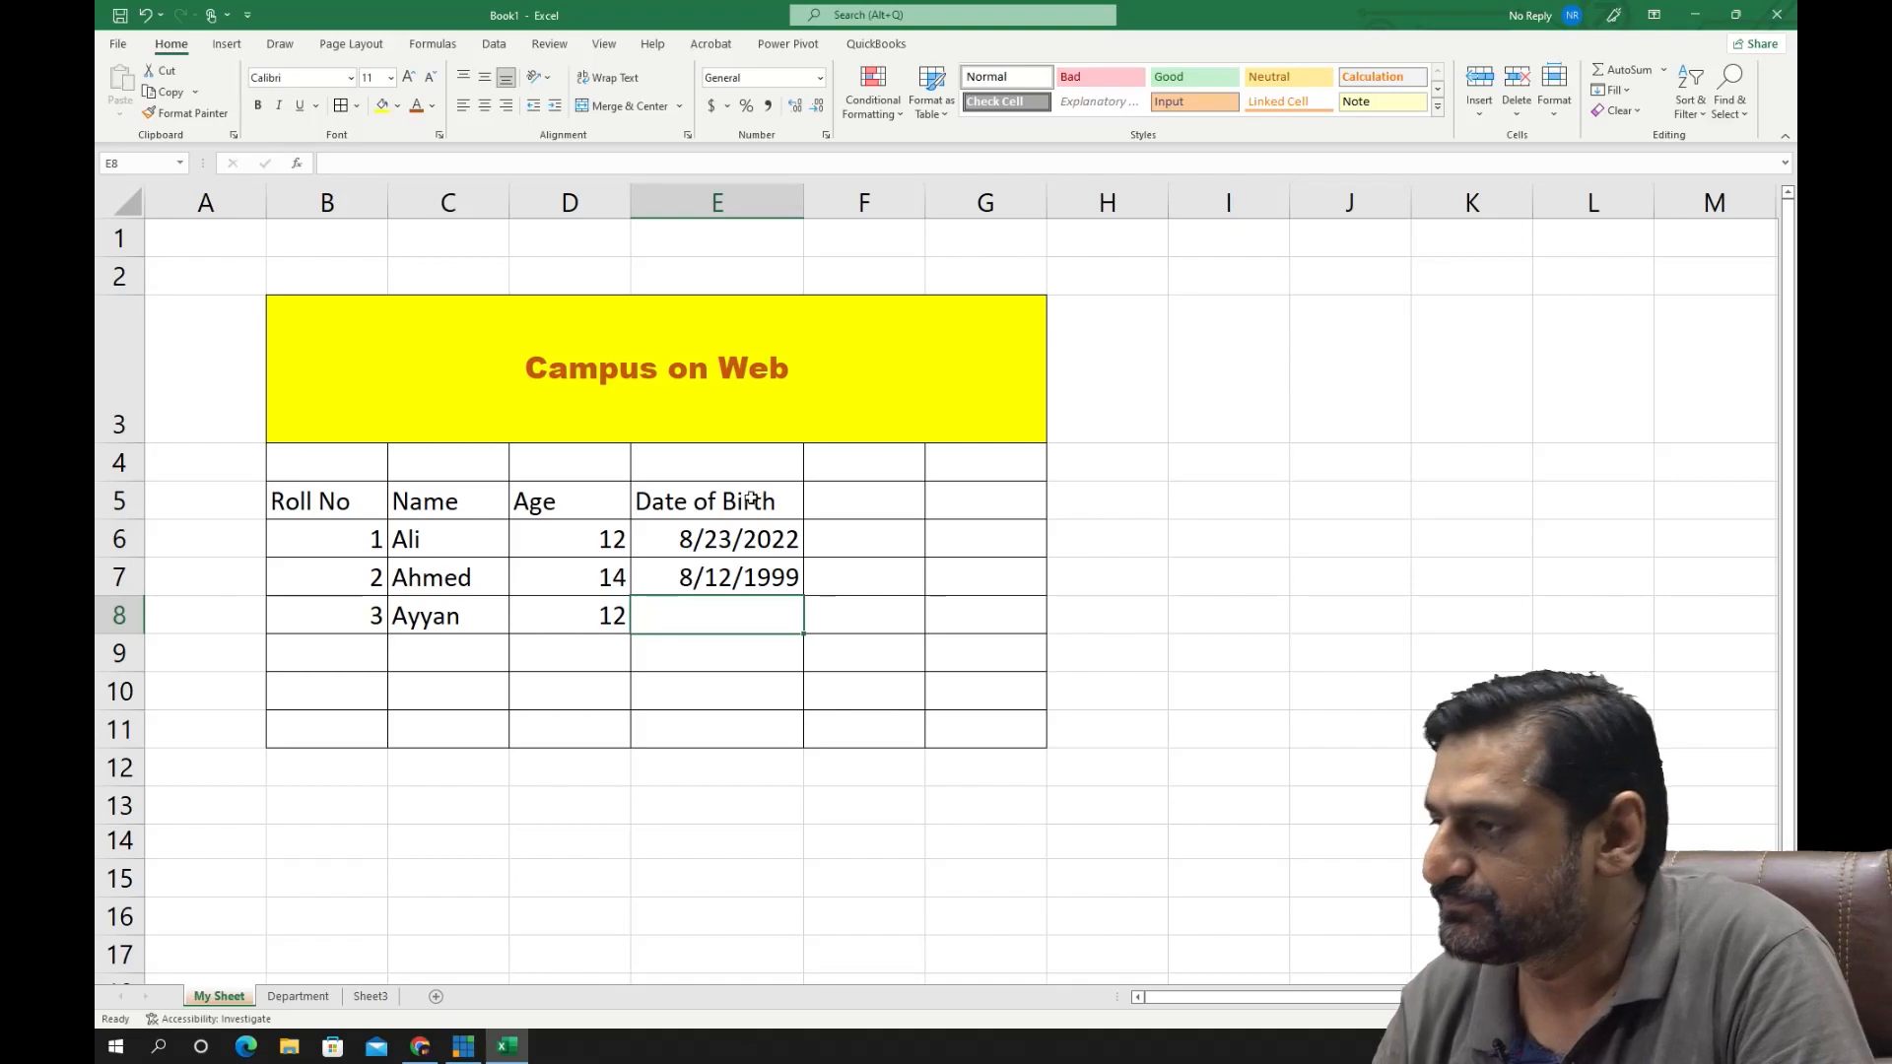
- Correct the year in the first student's date of birth in cell E6
double_click(756, 540)
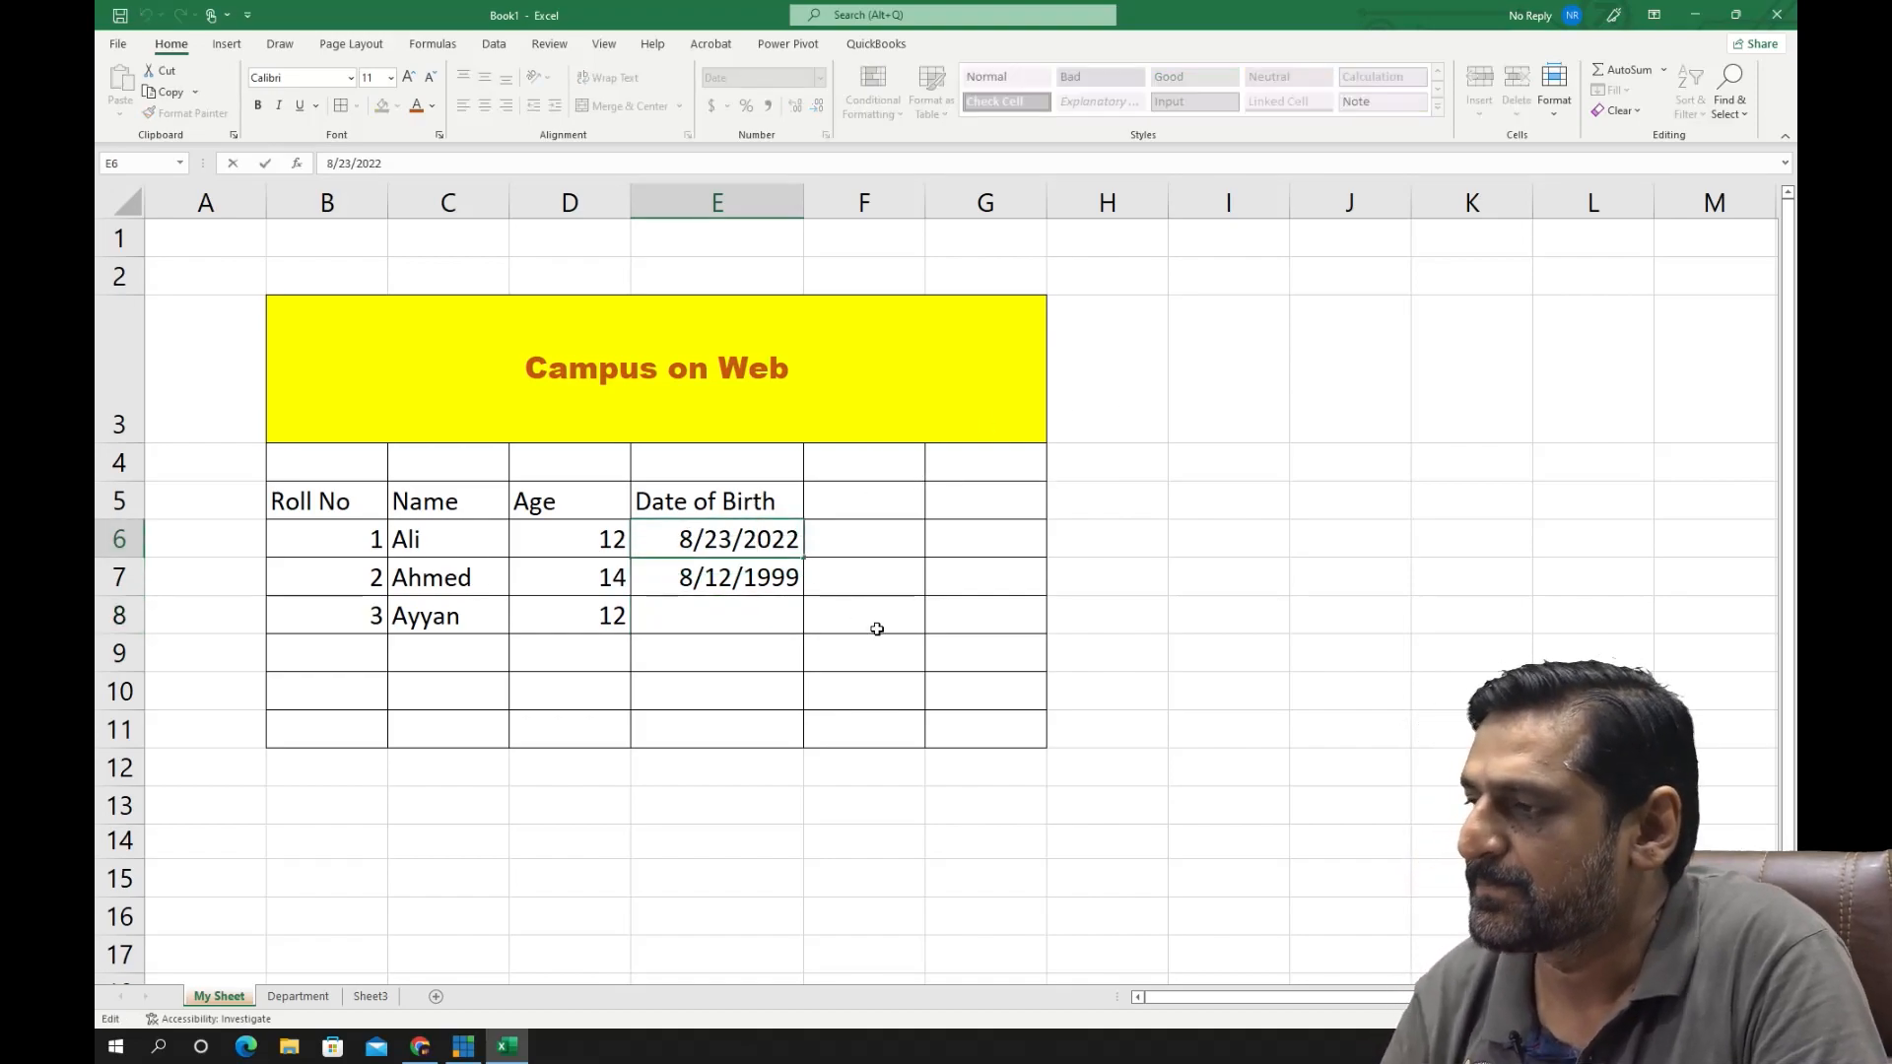
key("BackSpace")
key("BackSpace")
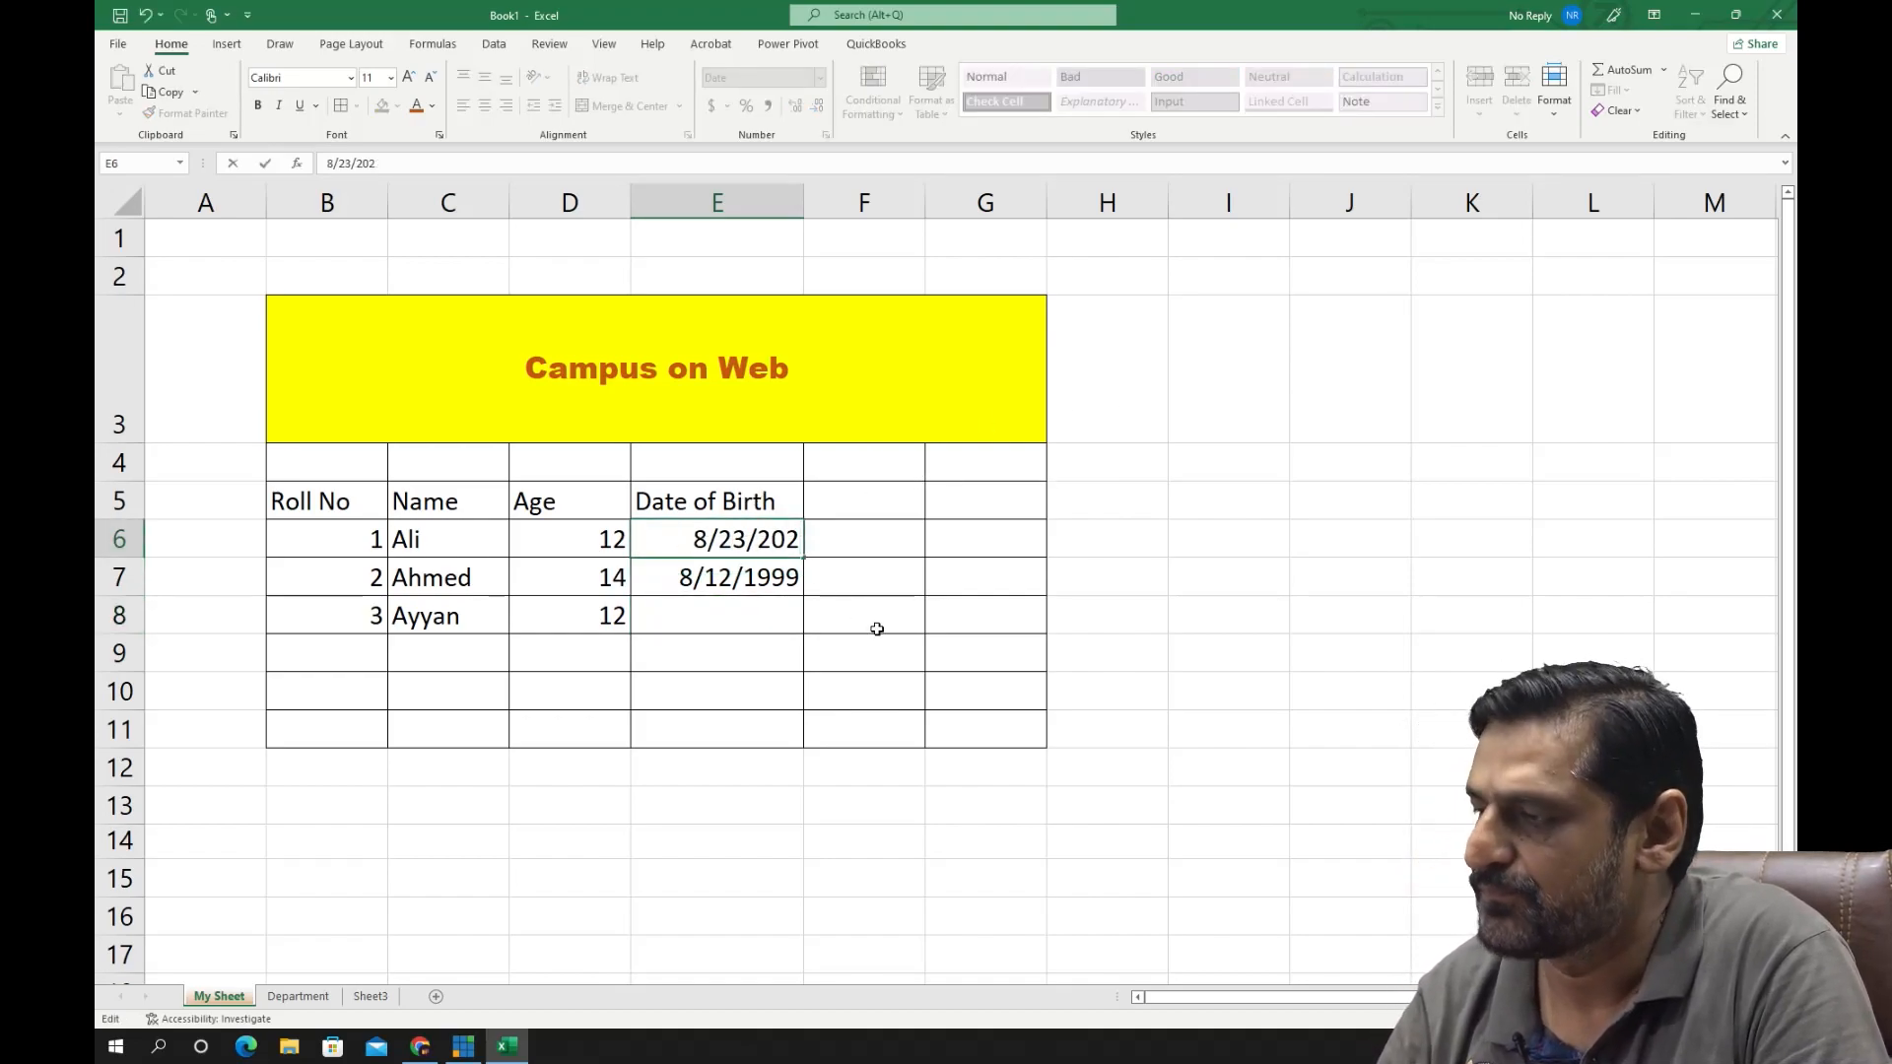
type("2")
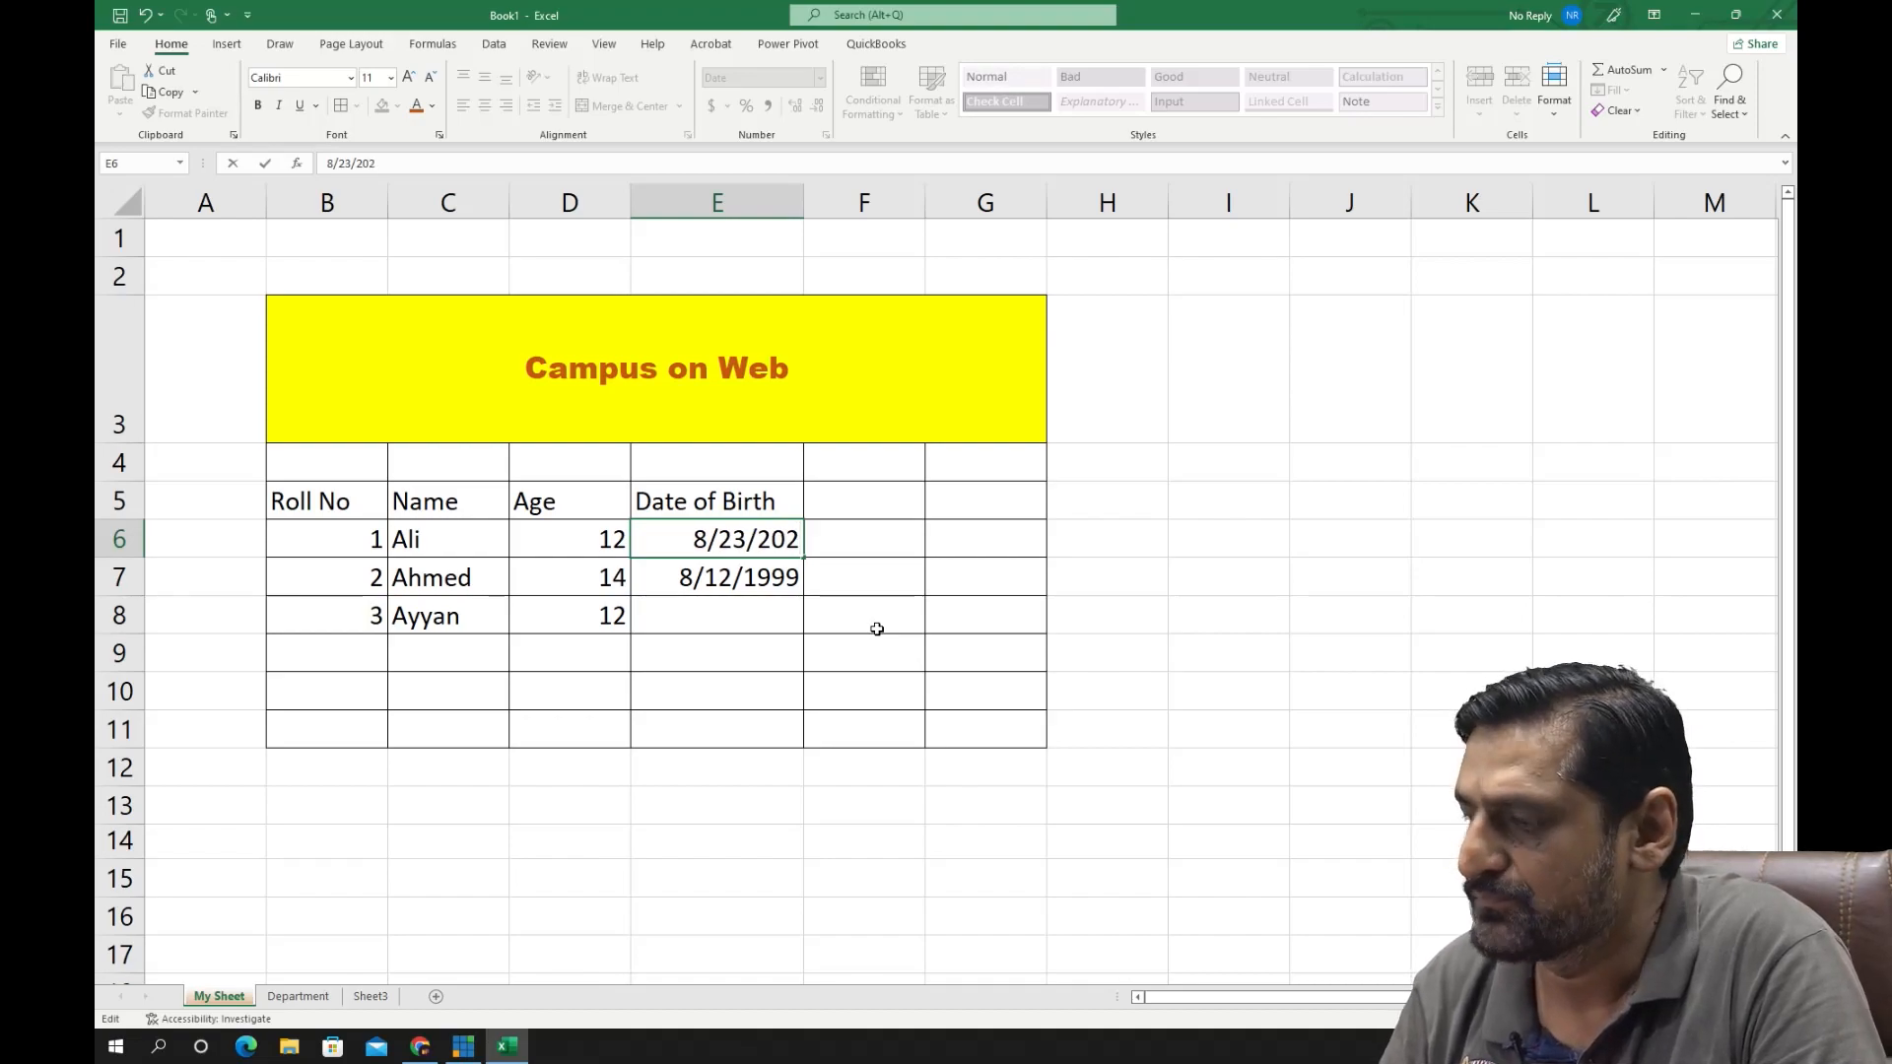
key("BackSpace")
type("02")
key("Return")
key("Return")
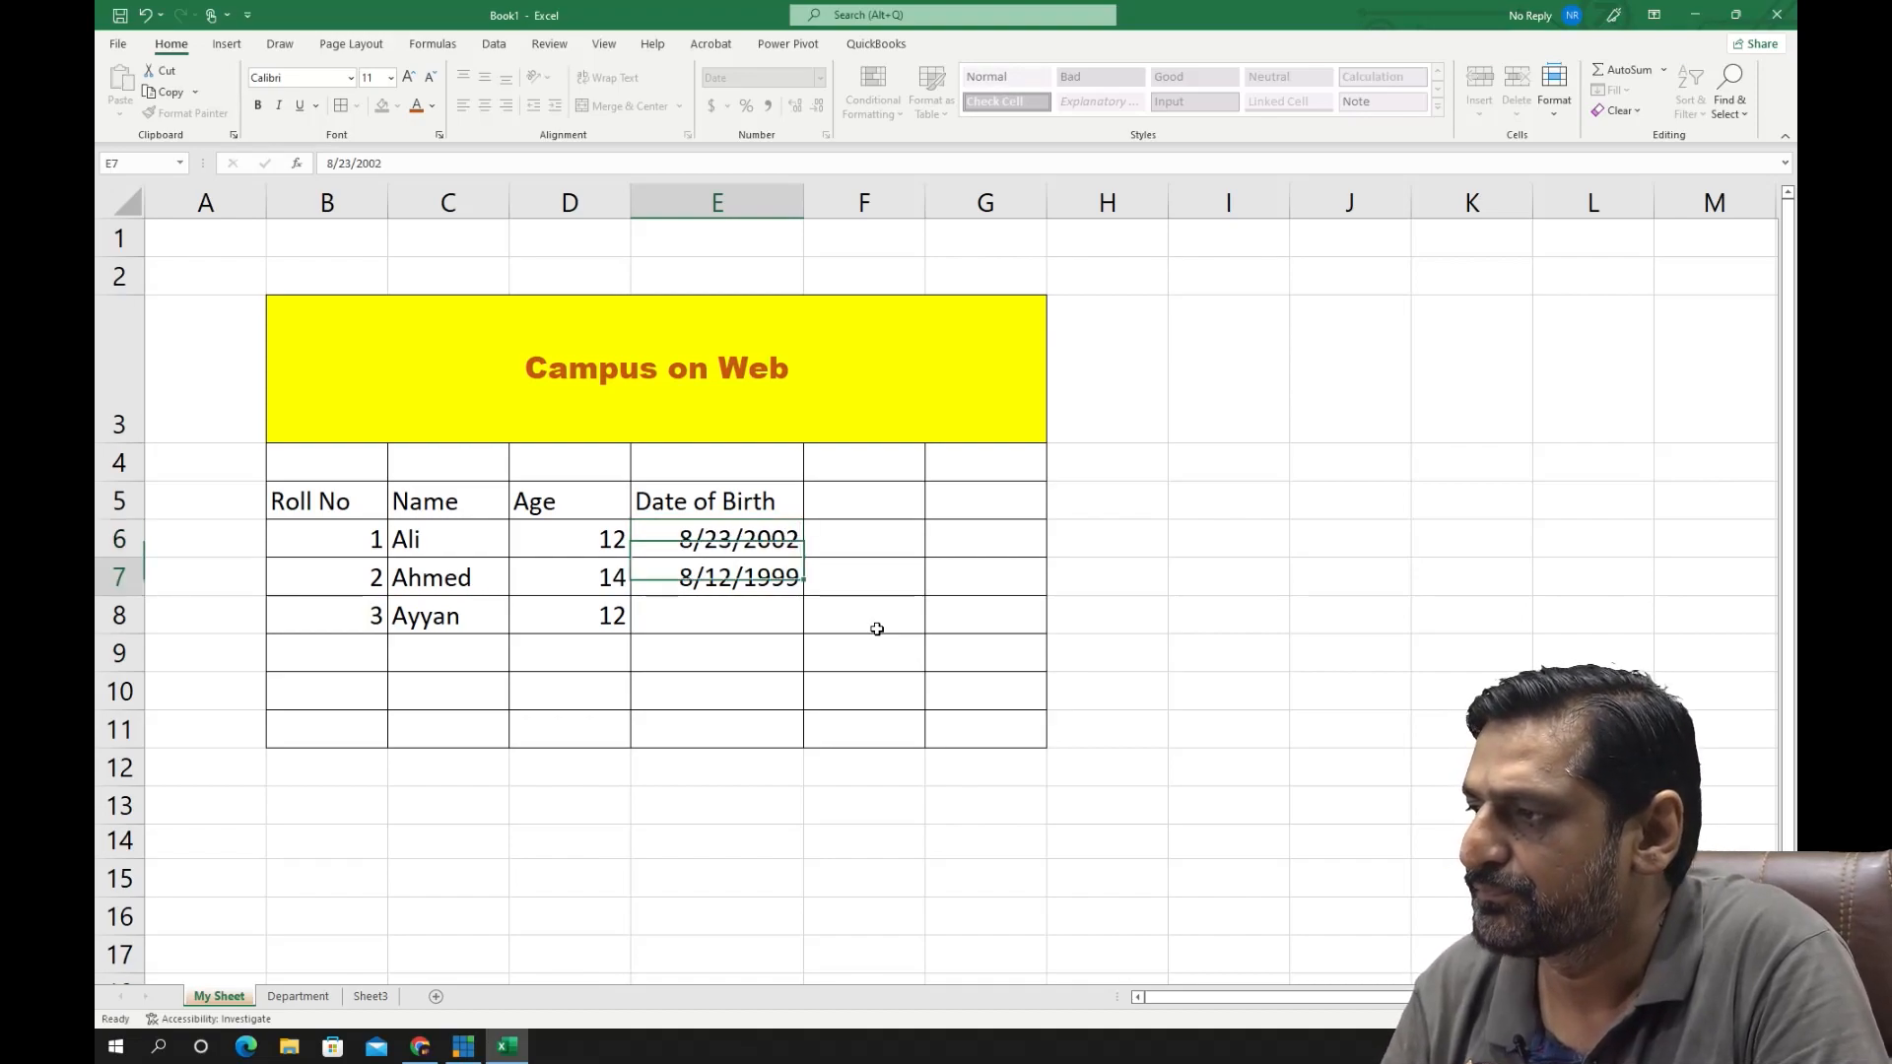
- Enter the third student's date of birth in cell E8 in month/day/year format
type("1/")
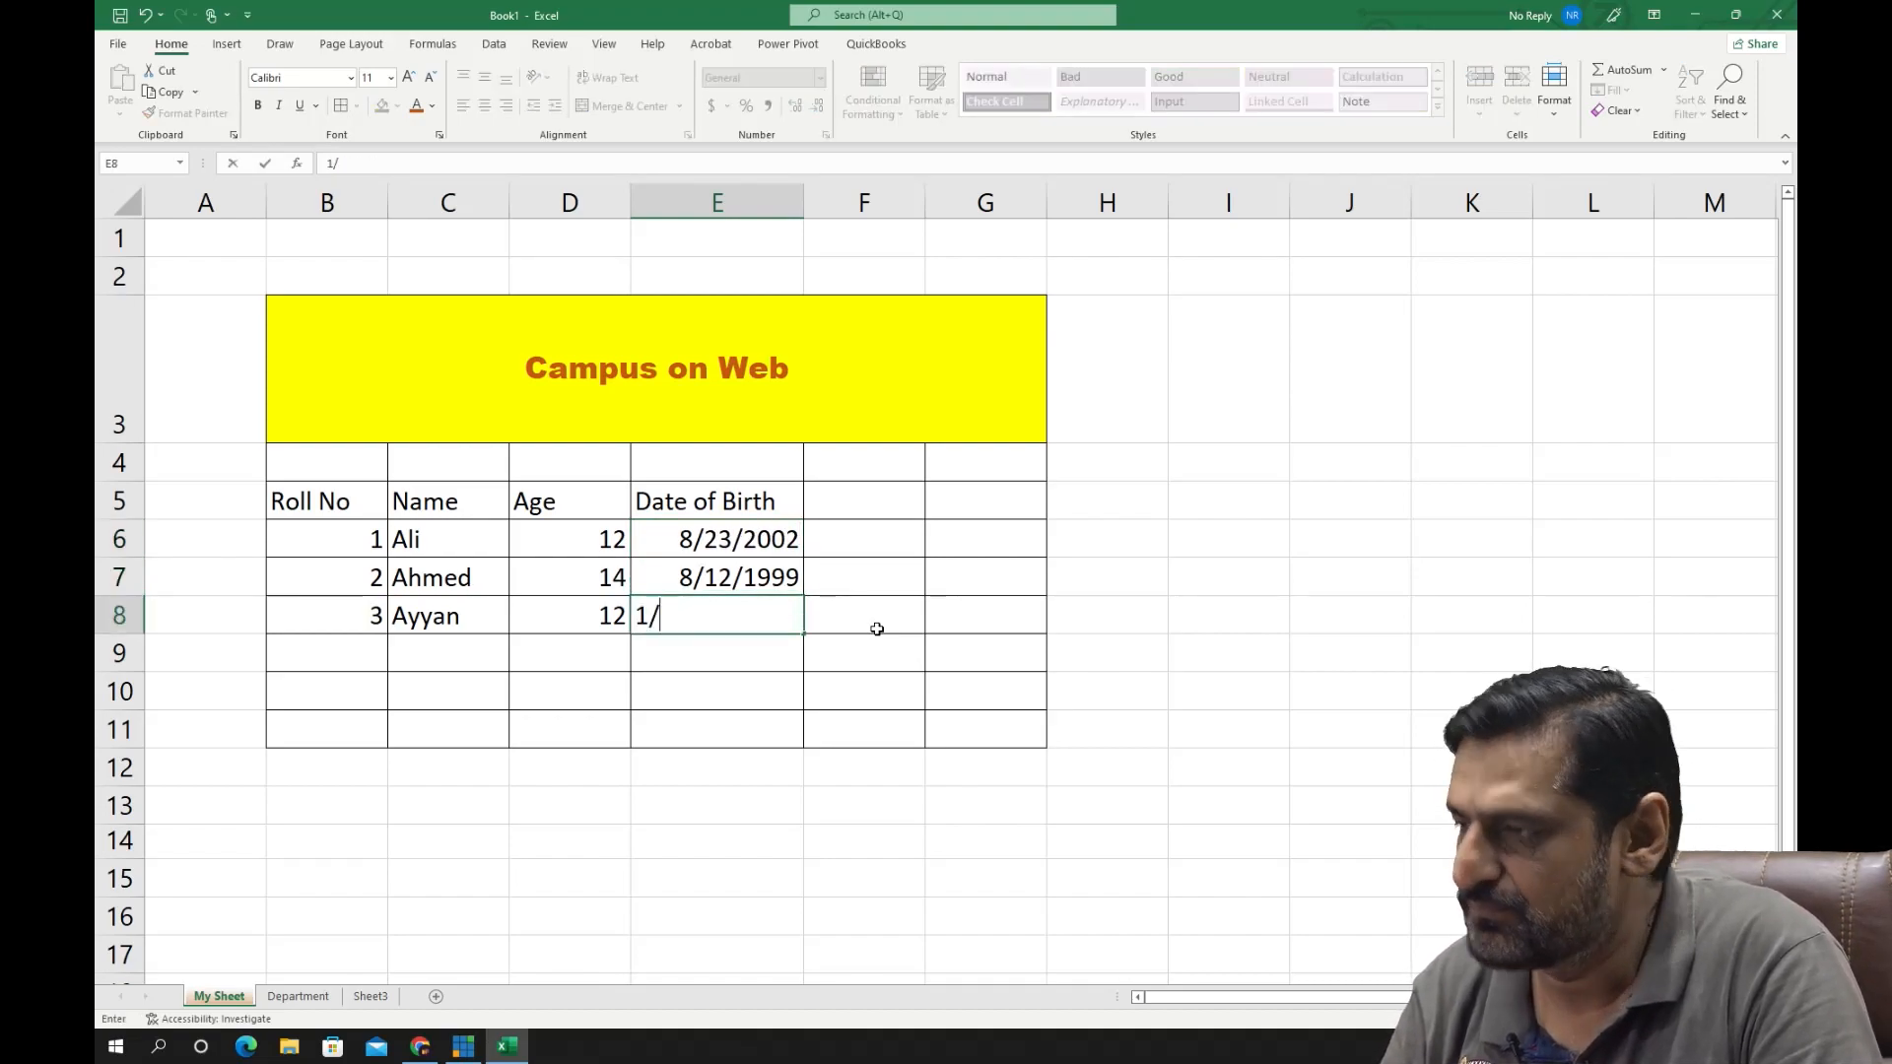
type("1/20")
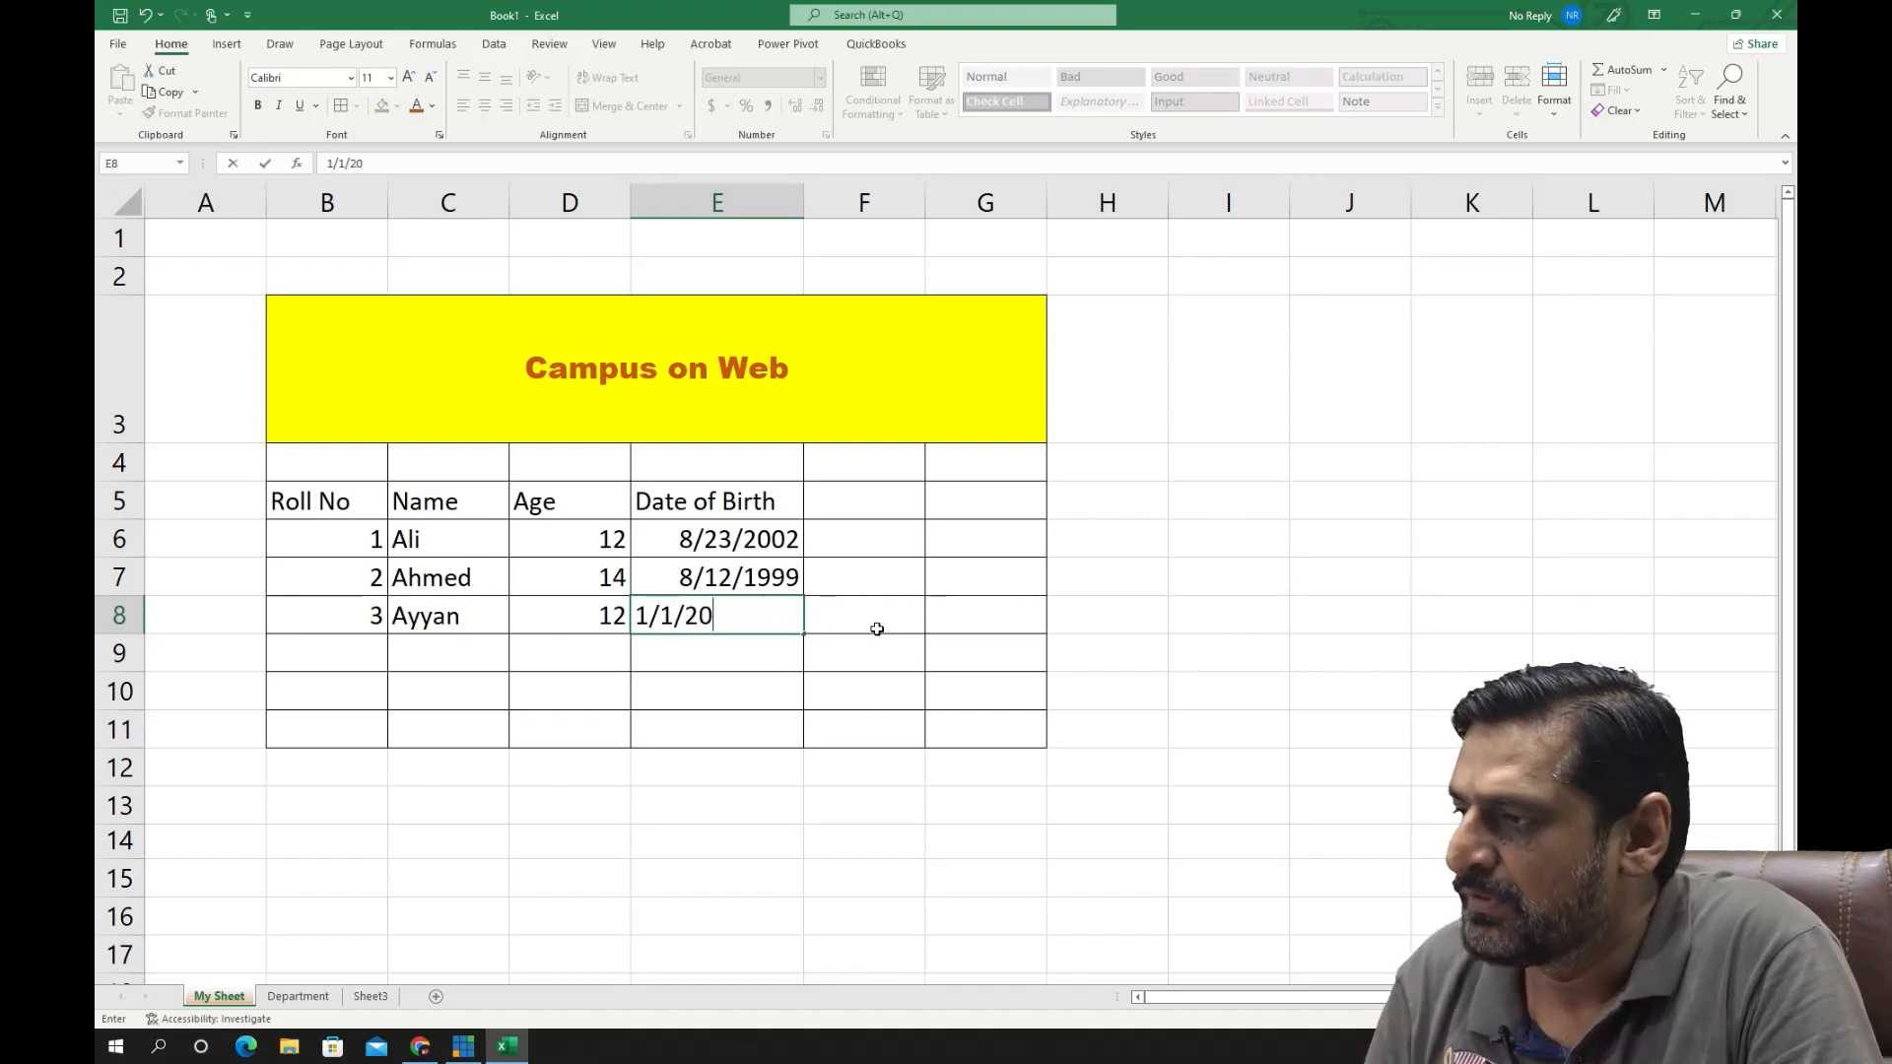
type("01")
key("Return")
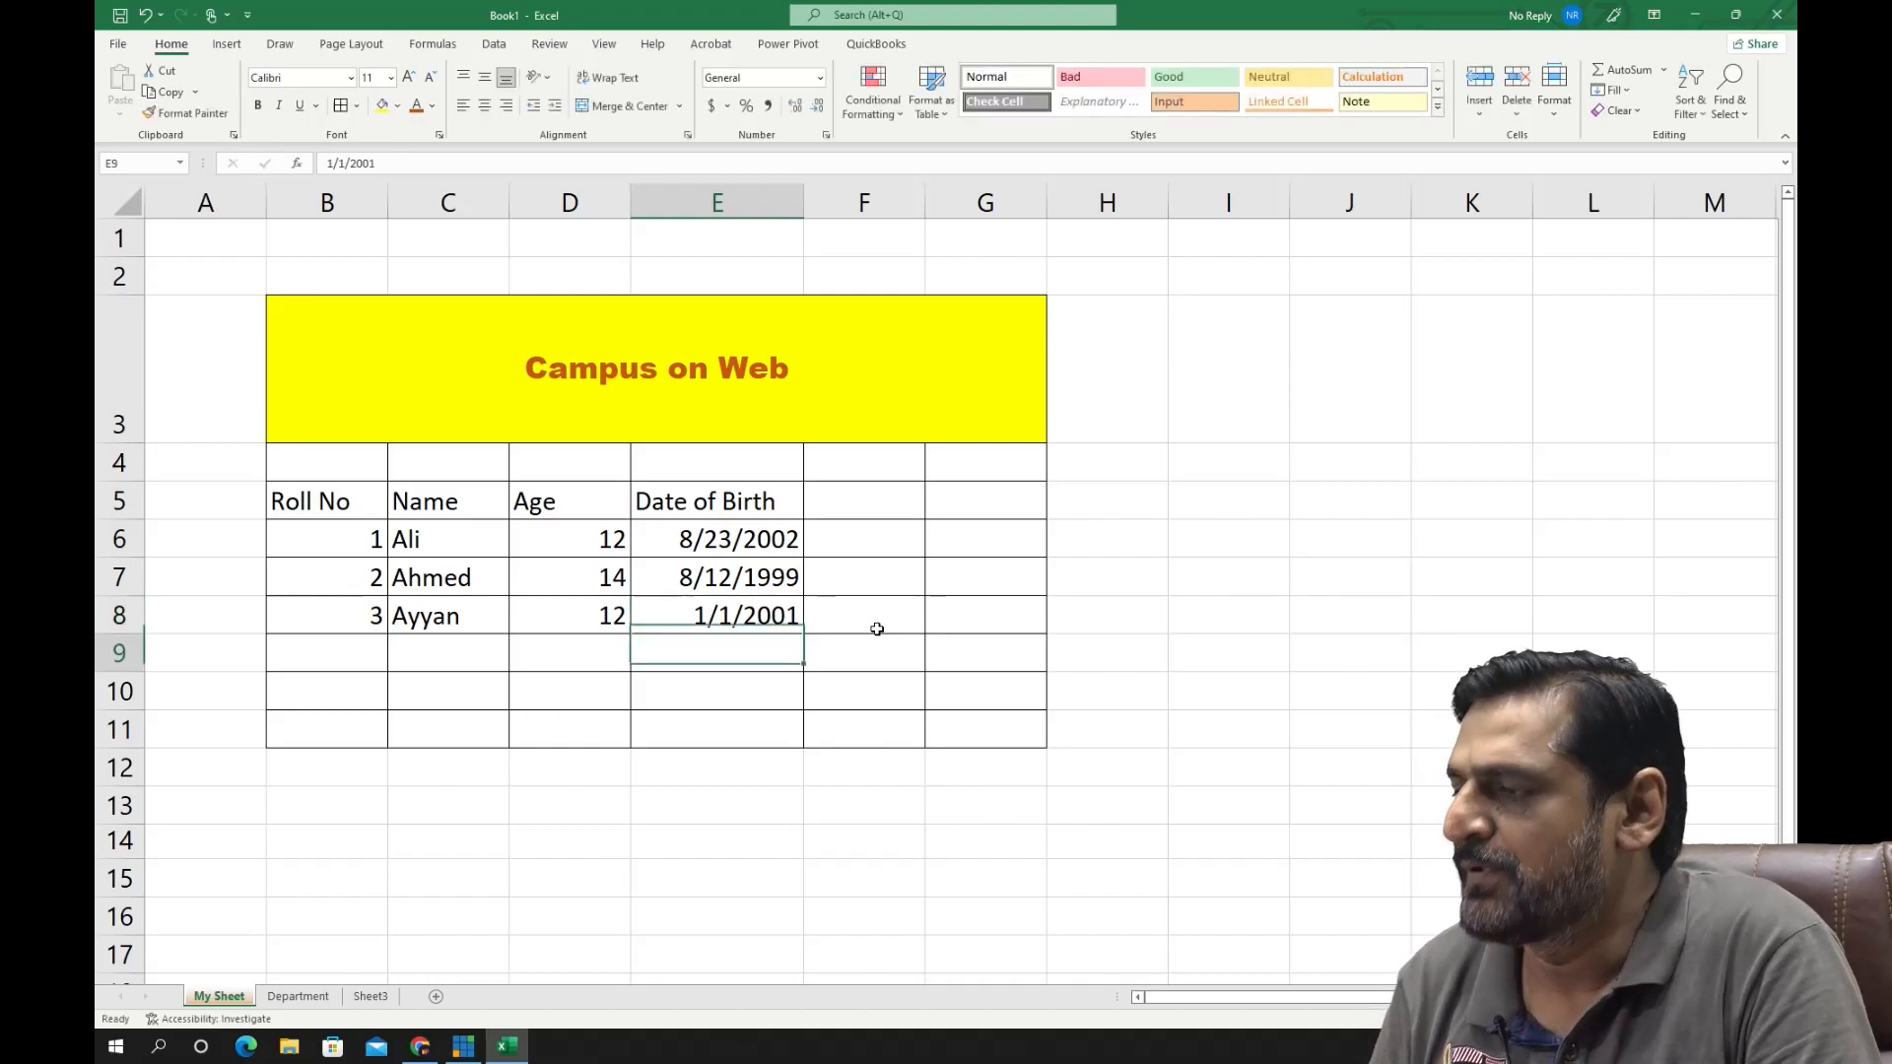
- Review the entered text, numbers and dates by selecting the student data block B6:E8
key("Up")
key("Up")
key("Up")
key("Up")
key("Up")
key("Down")
key("Left")
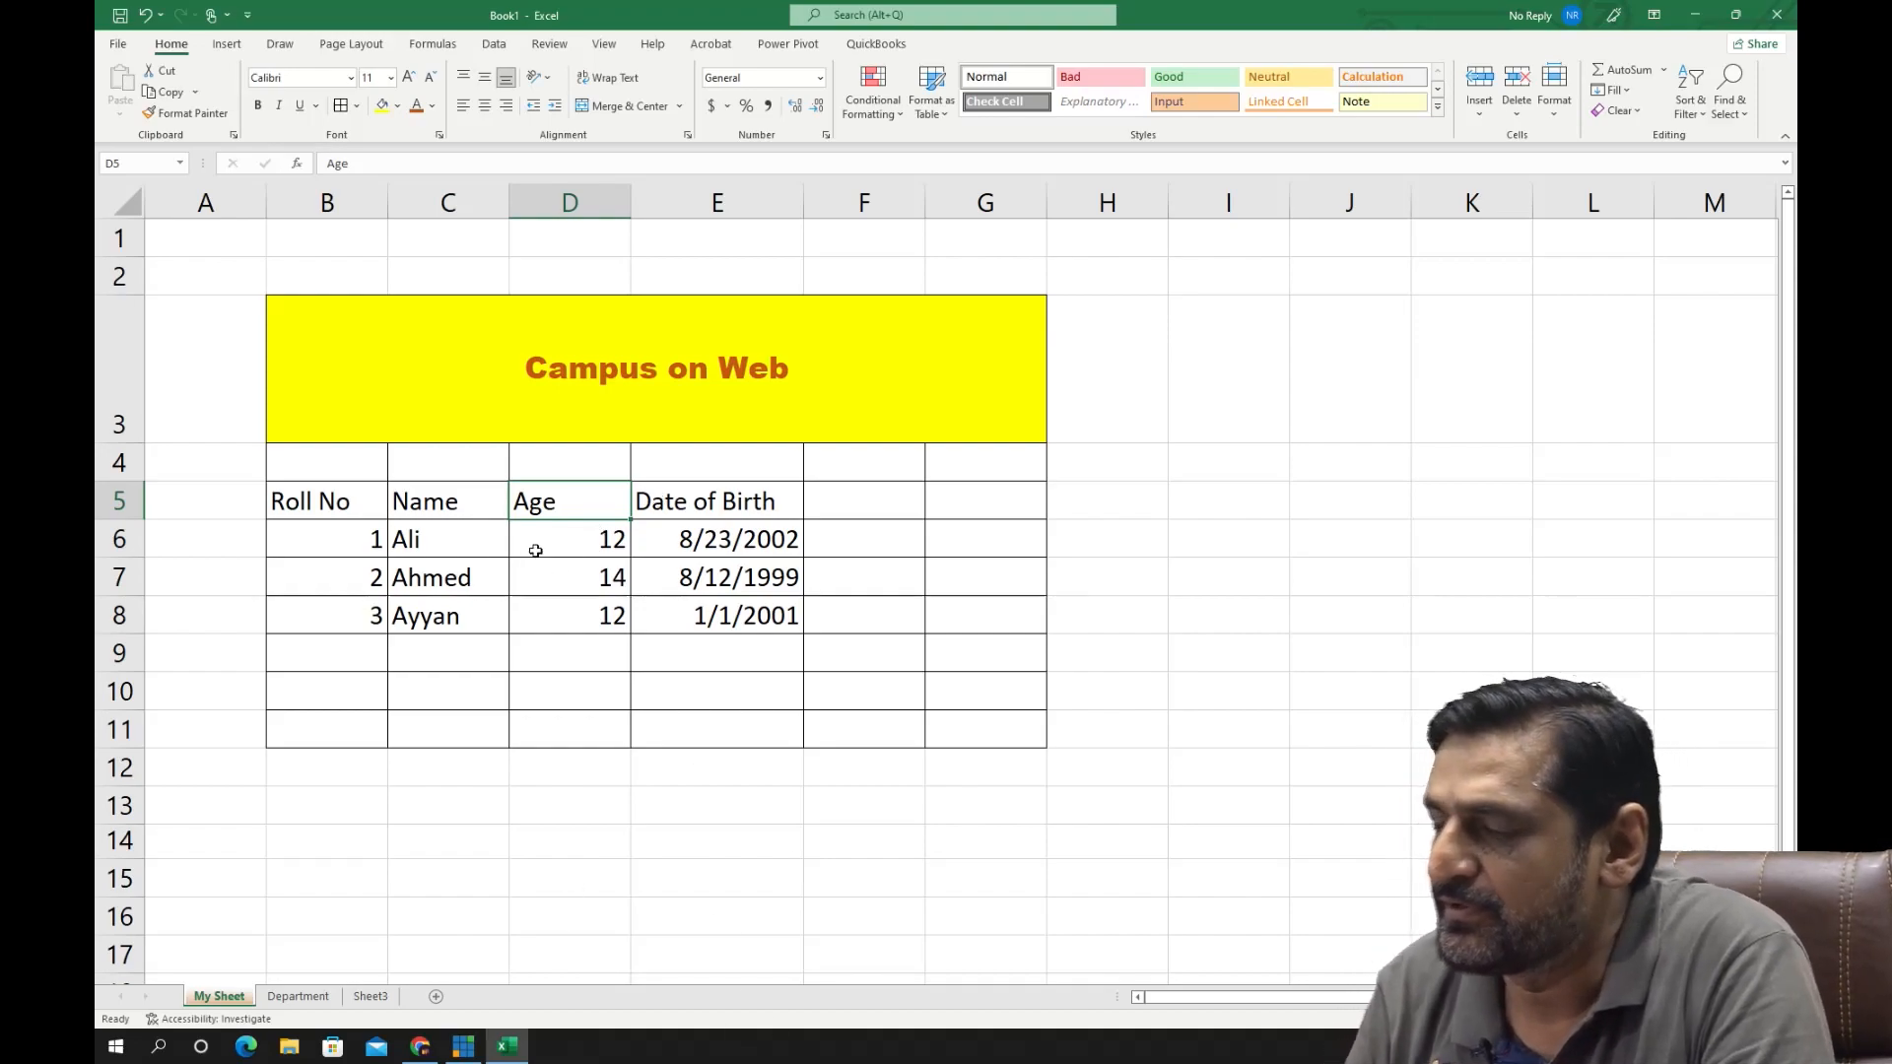
left_click_drag(368, 544, 759, 618)
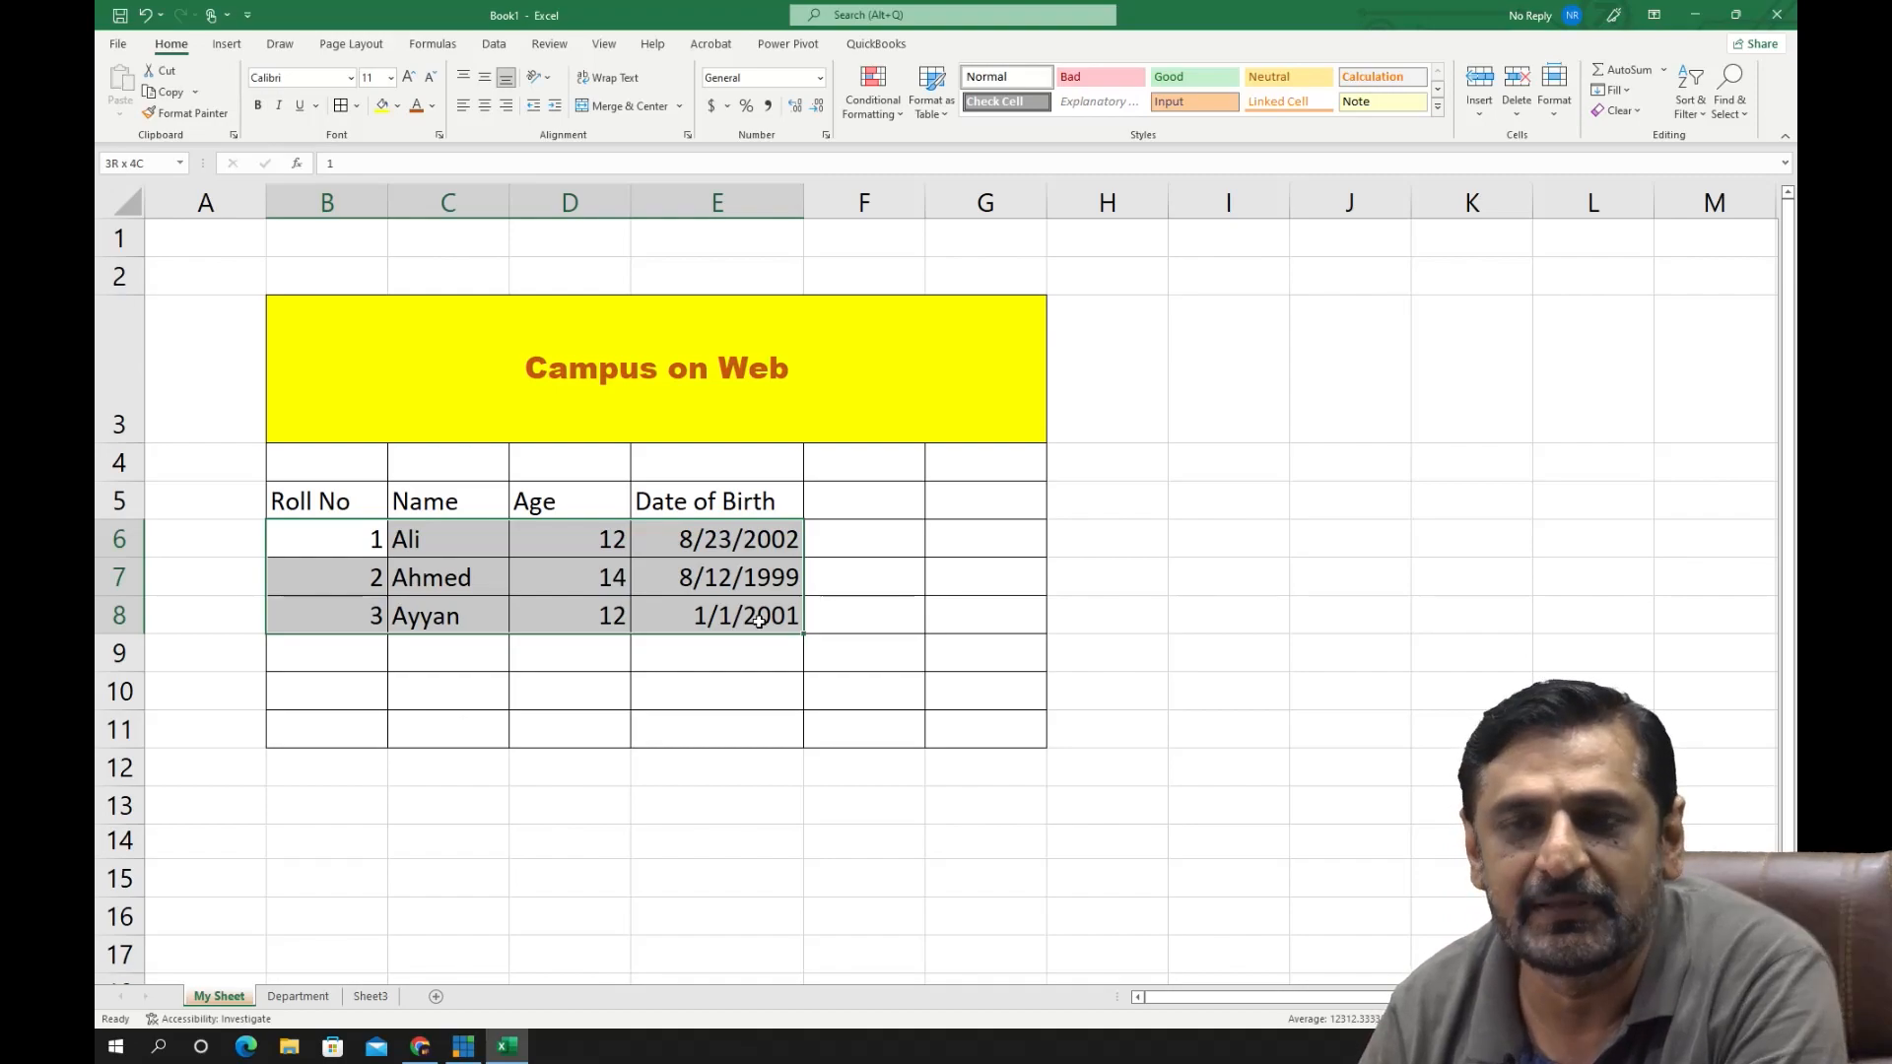
- Examine the Date number formats available for cell E8 in the Format Cells settings without applying any
left_click(798, 629)
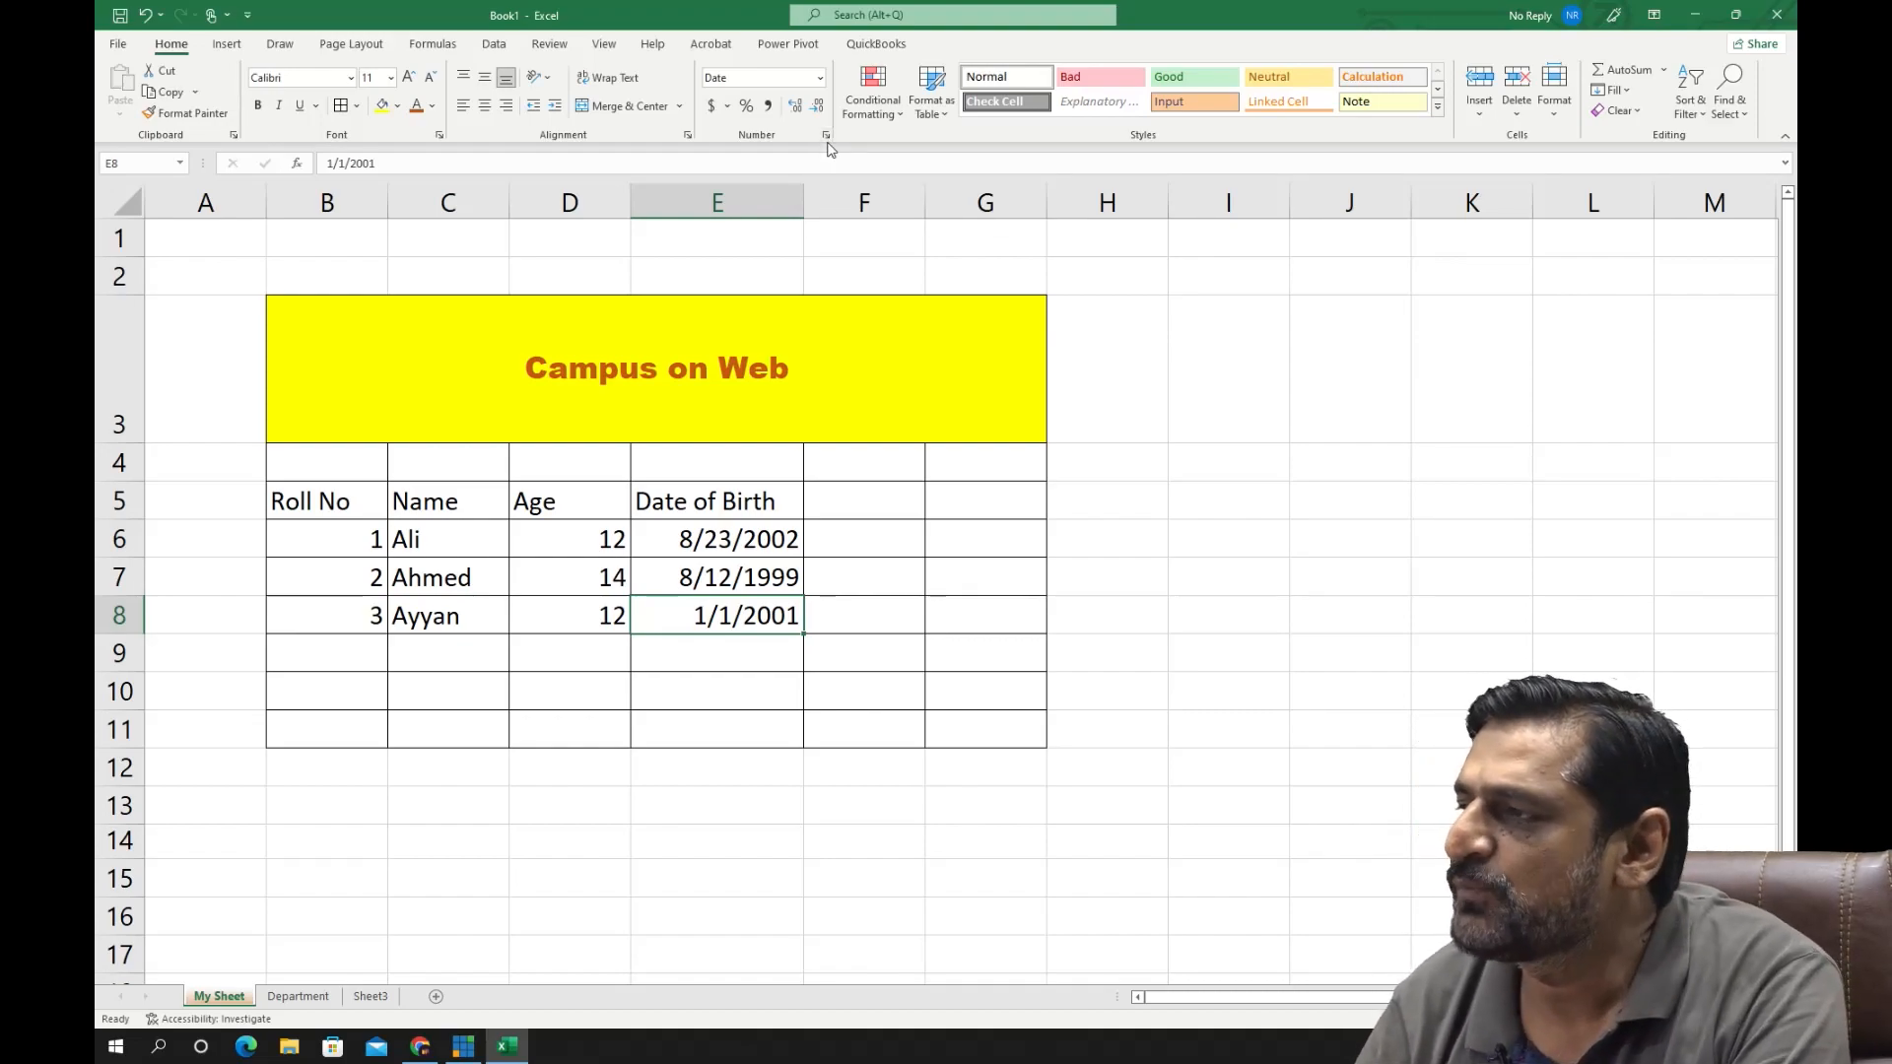
left_click(820, 77)
left_click(822, 80)
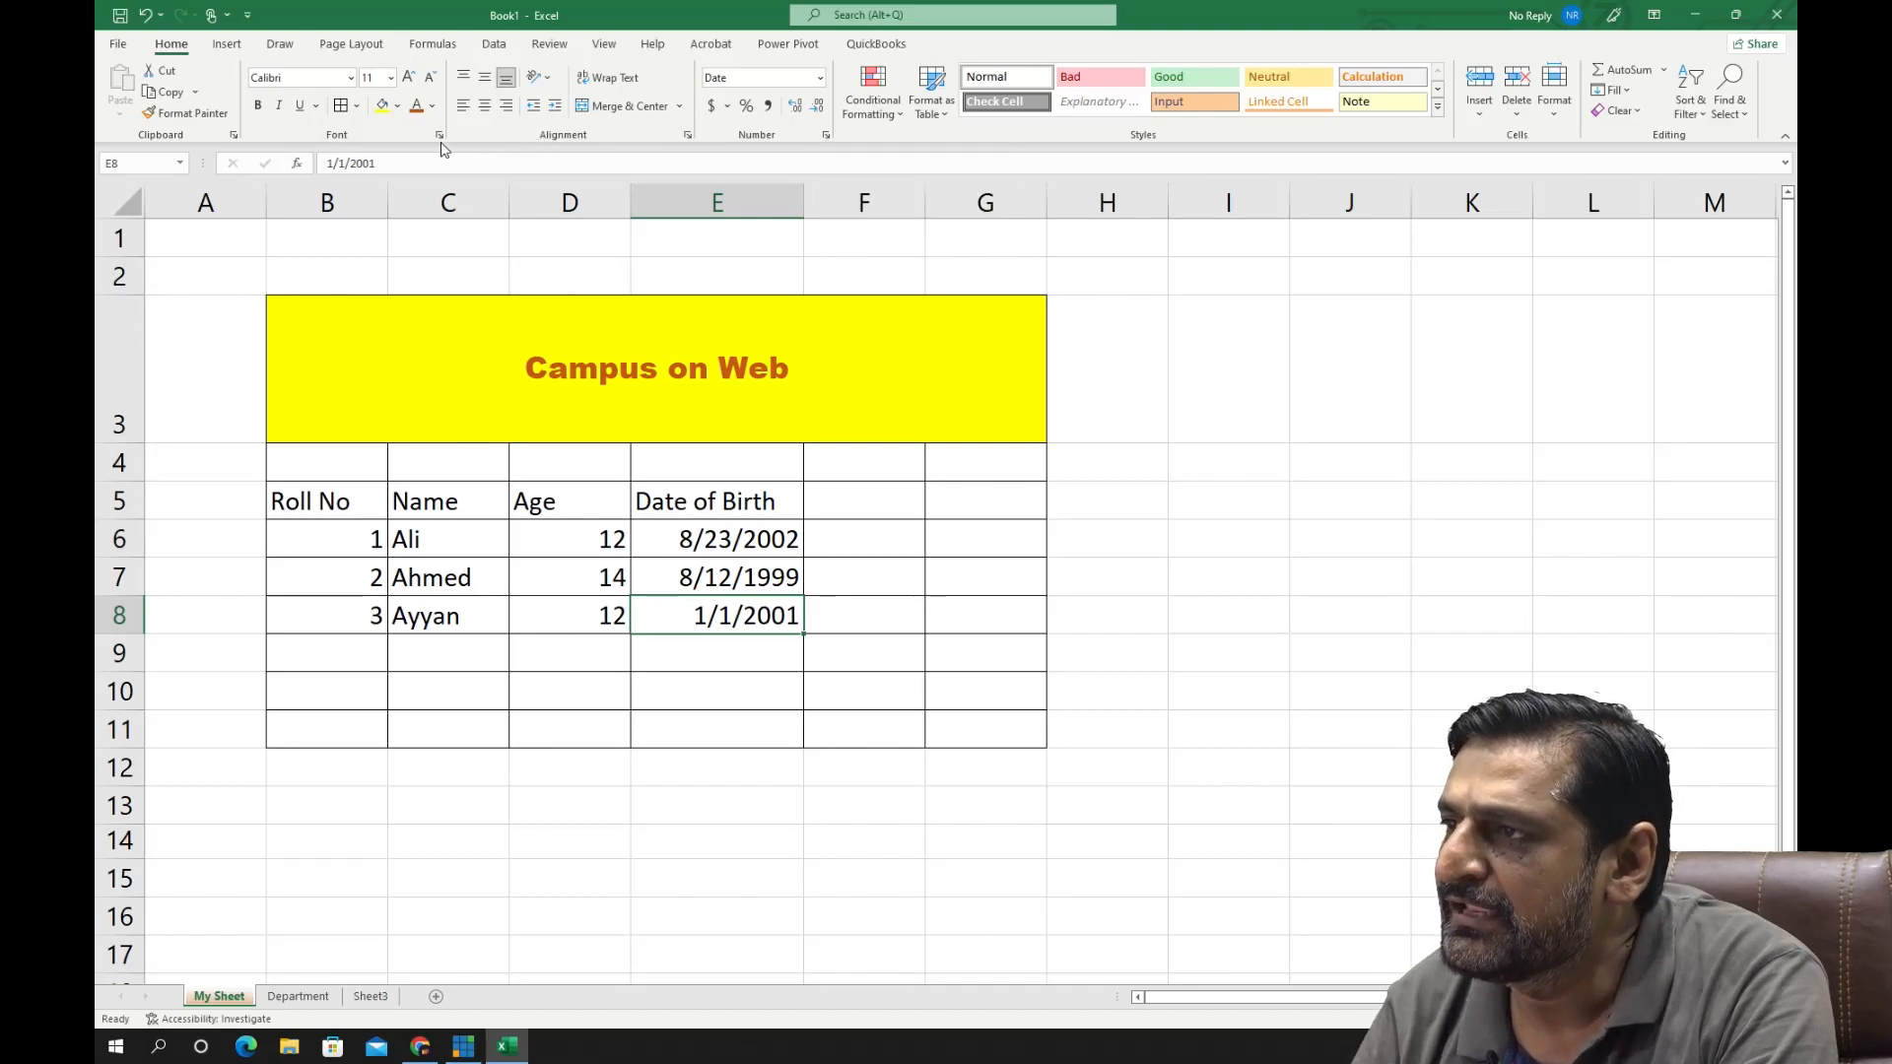
left_click(826, 139)
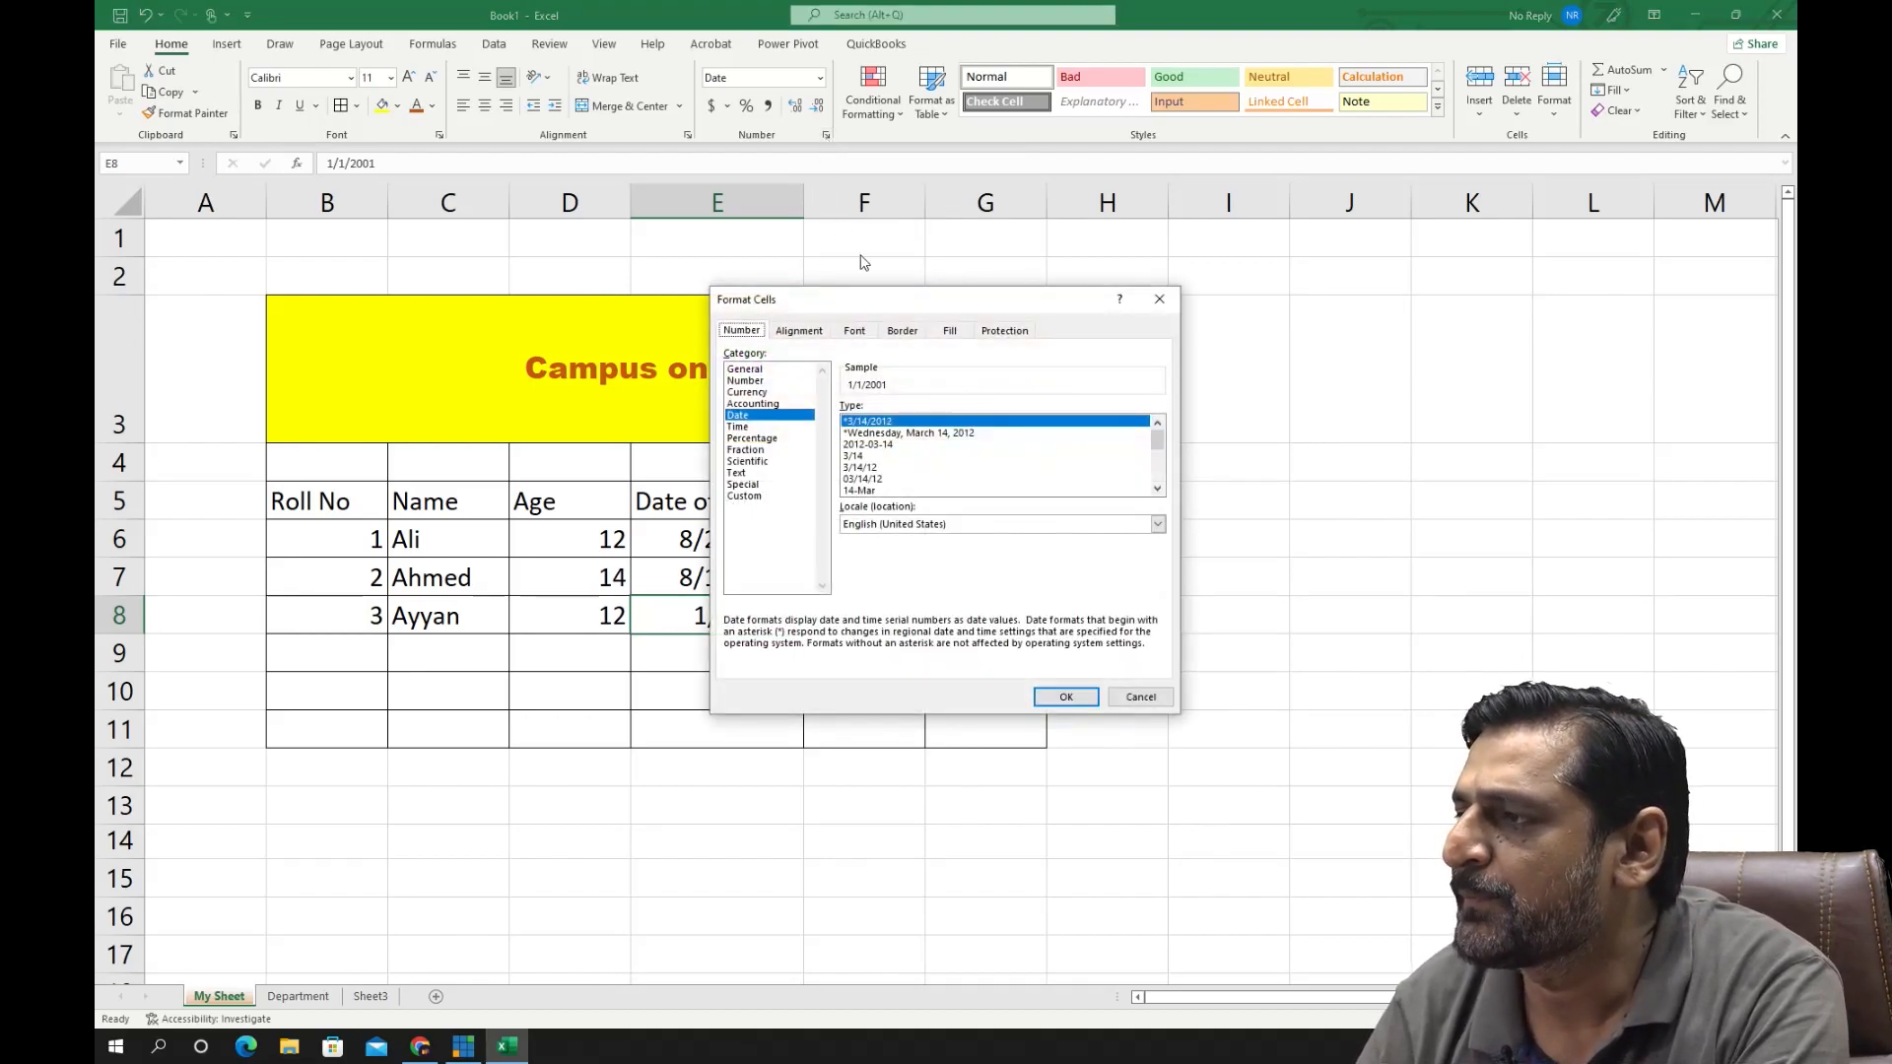
left_click_drag(863, 297, 1084, 205)
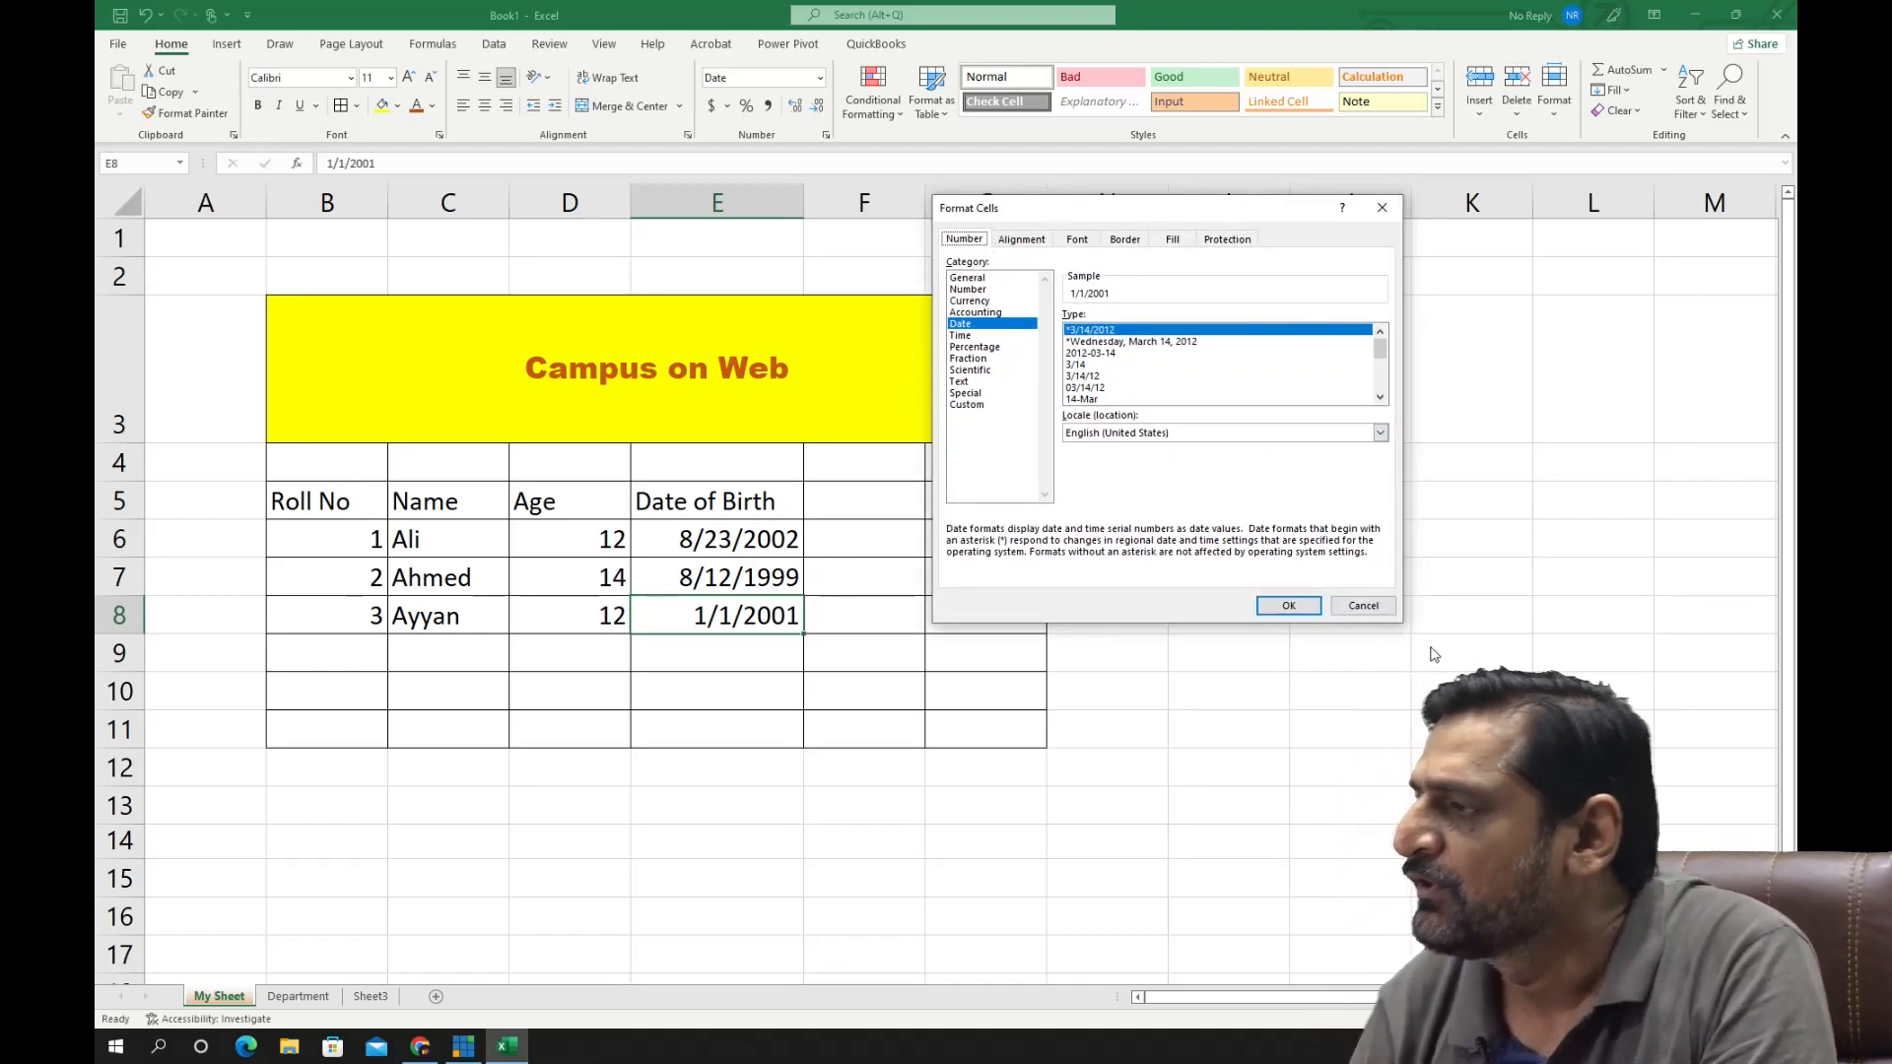
left_click(1364, 605)
- Format the dates in E6:E8 with the "Wednesday, March 14, 2012" date type and autofit column E's width
left_click_drag(712, 539, 697, 627)
left_click(826, 134)
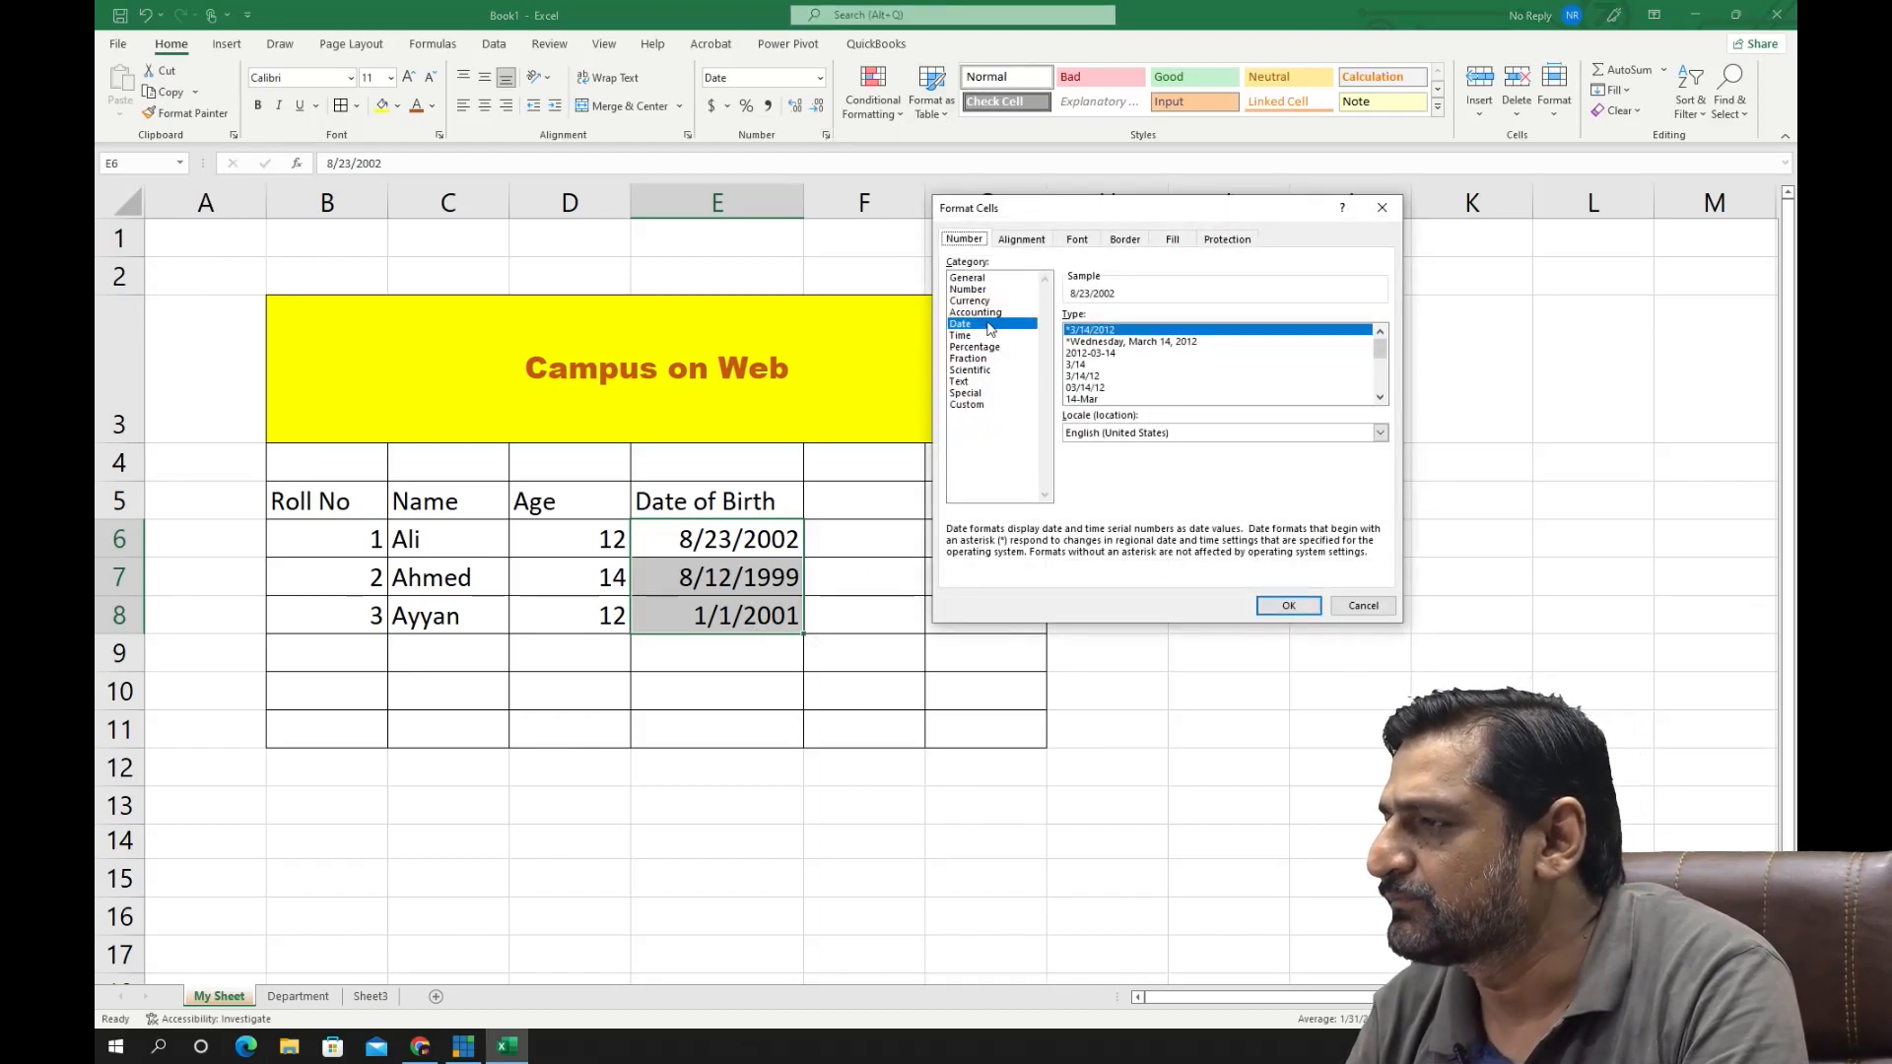
left_click(1138, 341)
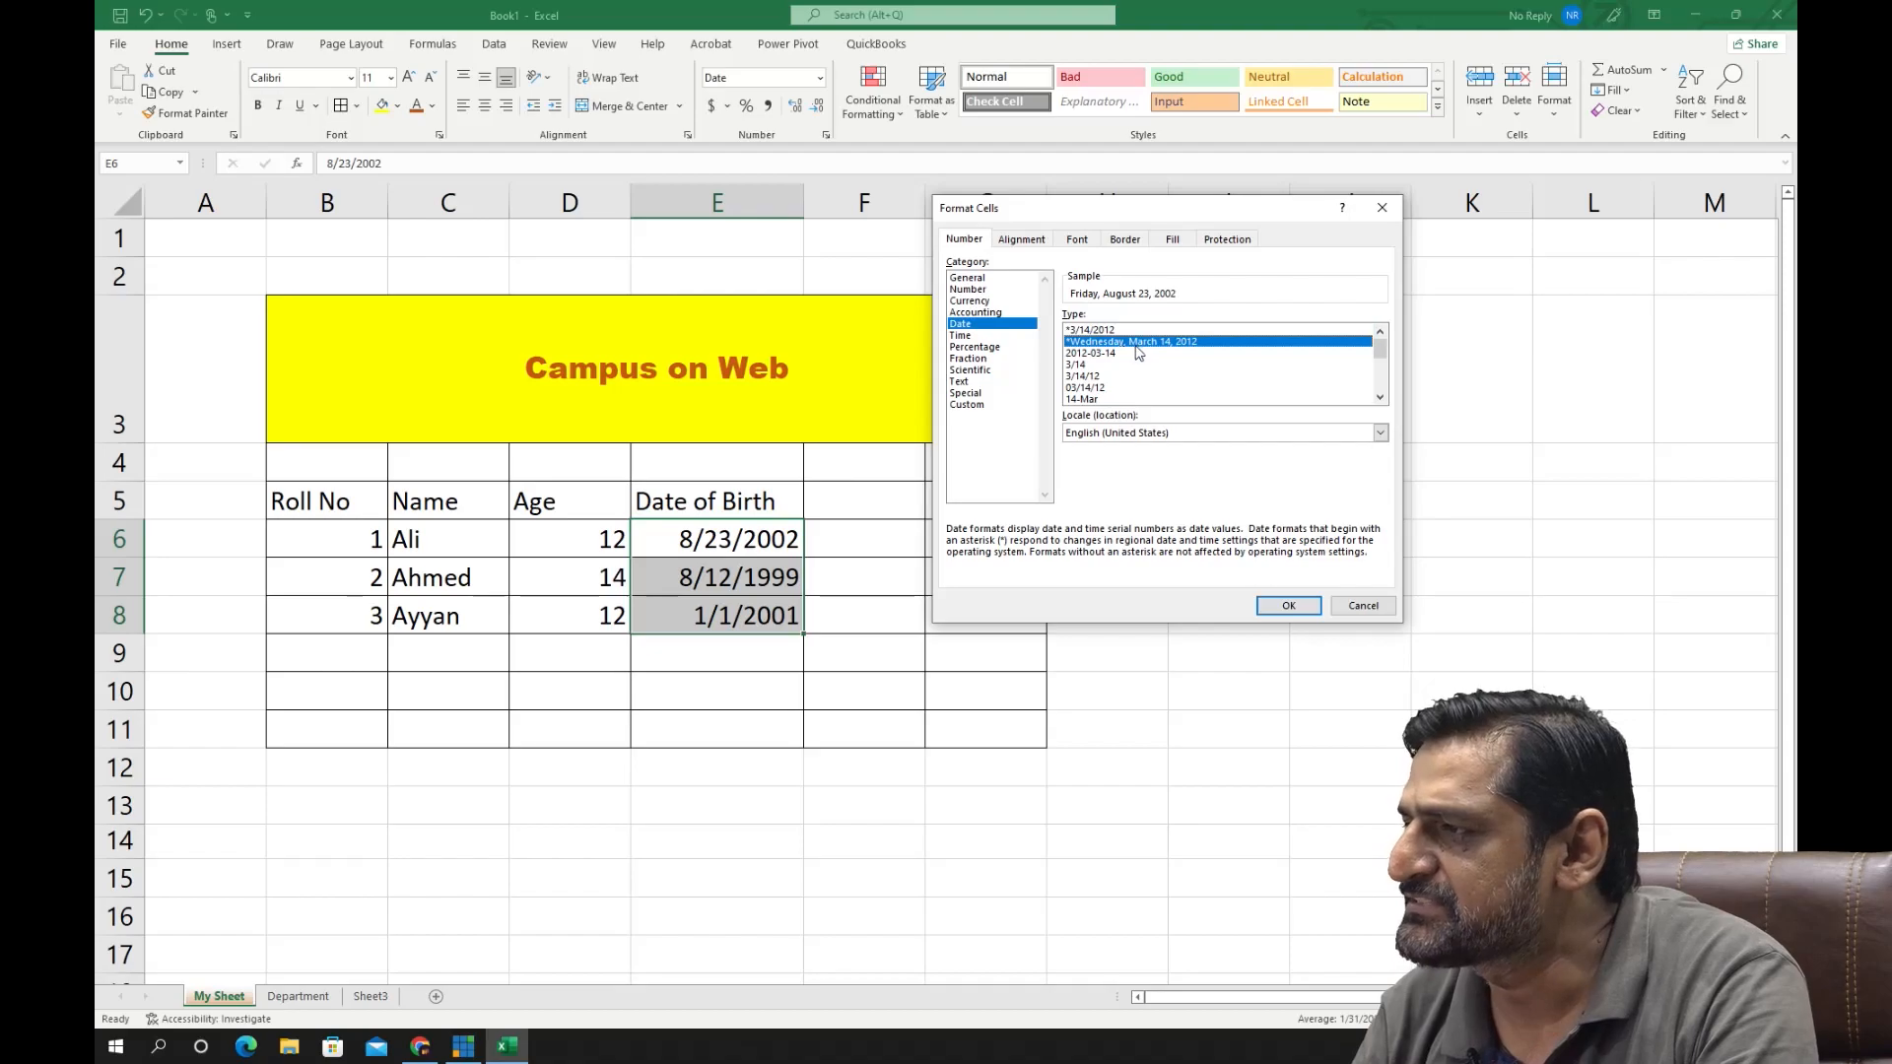
left_click(1288, 605)
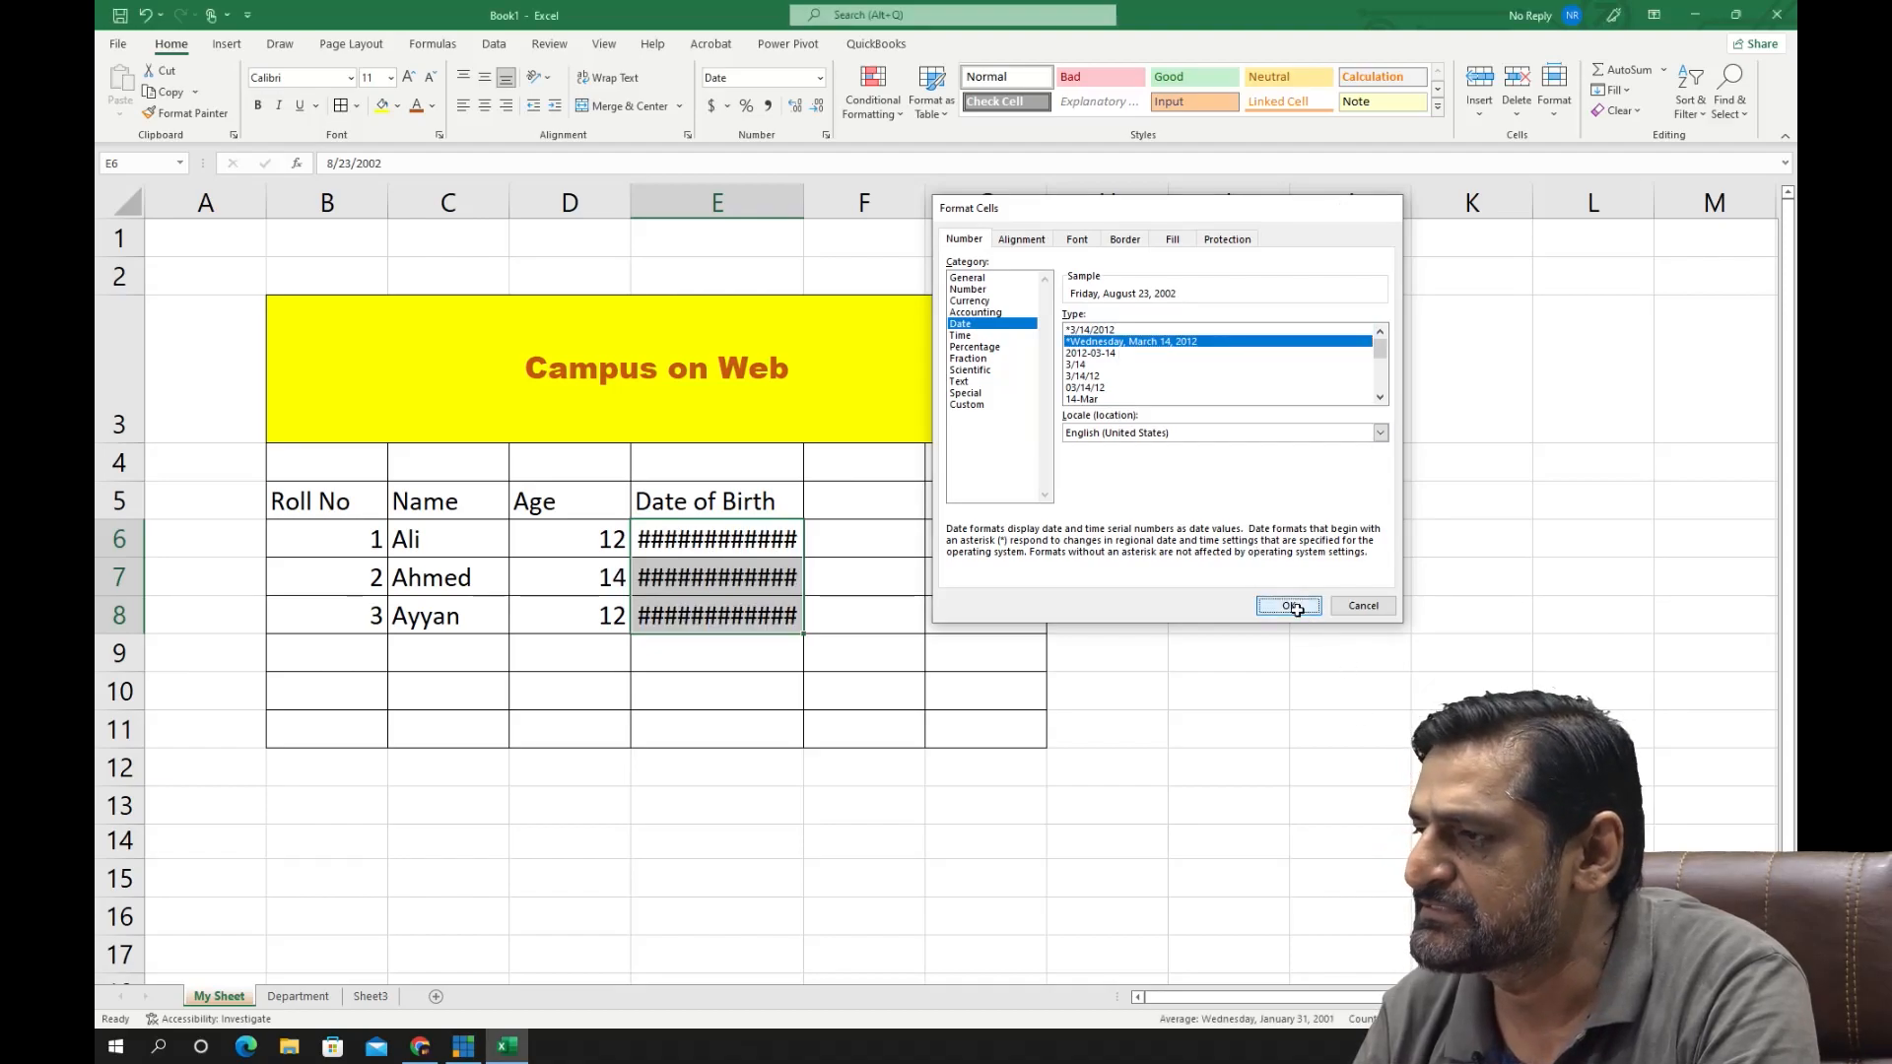
double_click(803, 202)
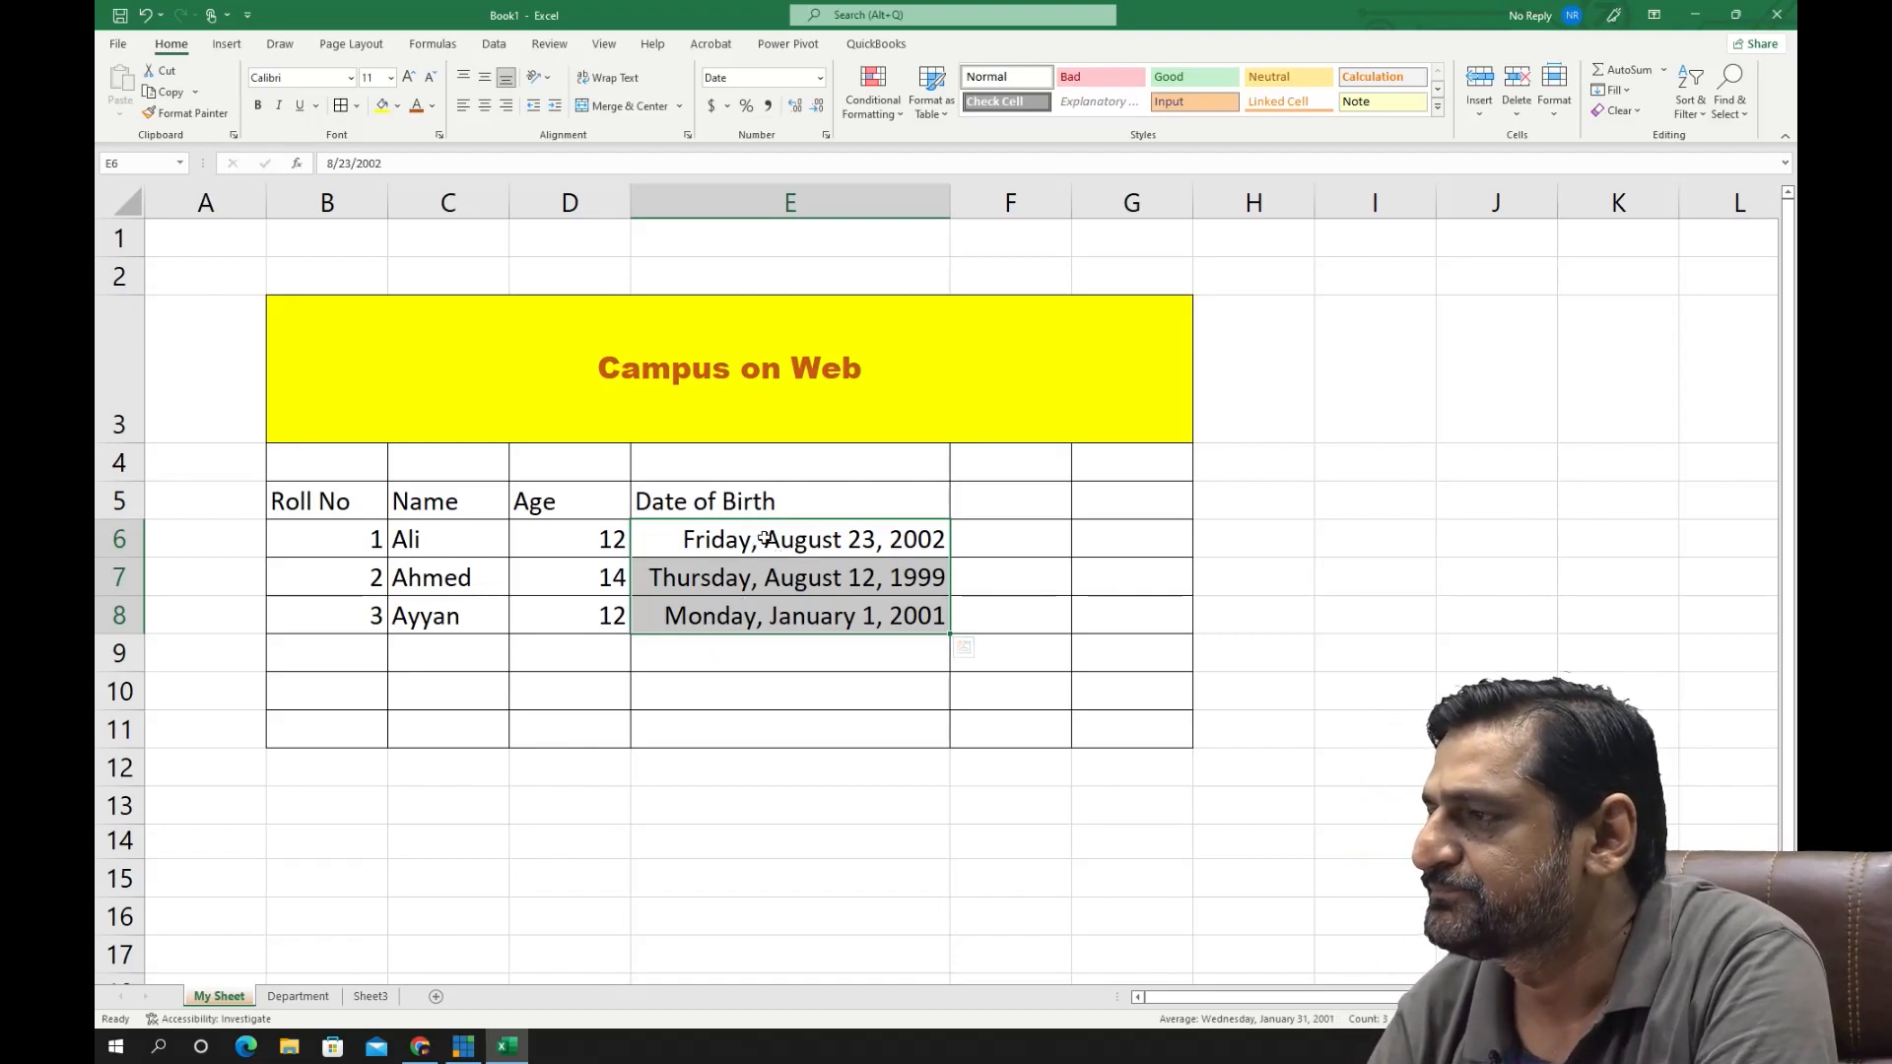
- Change the date type of E6:E8 to the year-first format "2012-03-14"
left_click(828, 136)
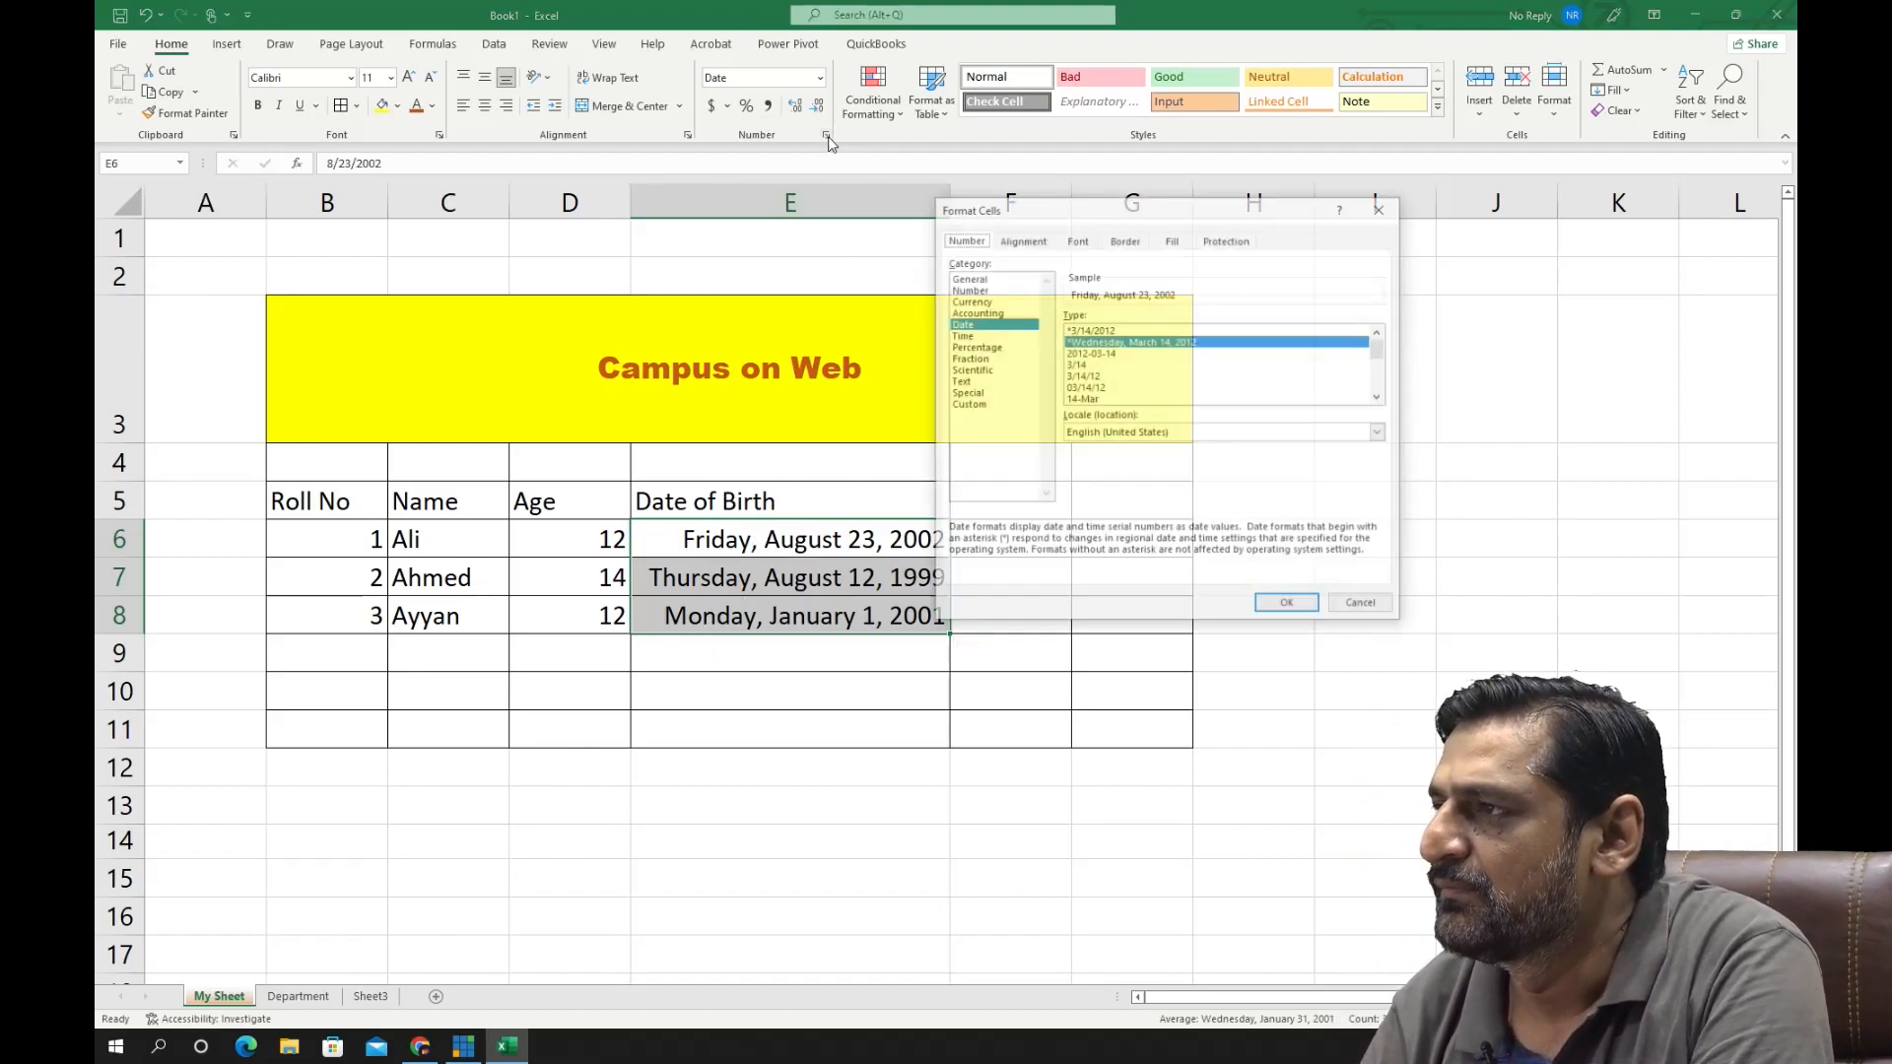
left_click(1110, 354)
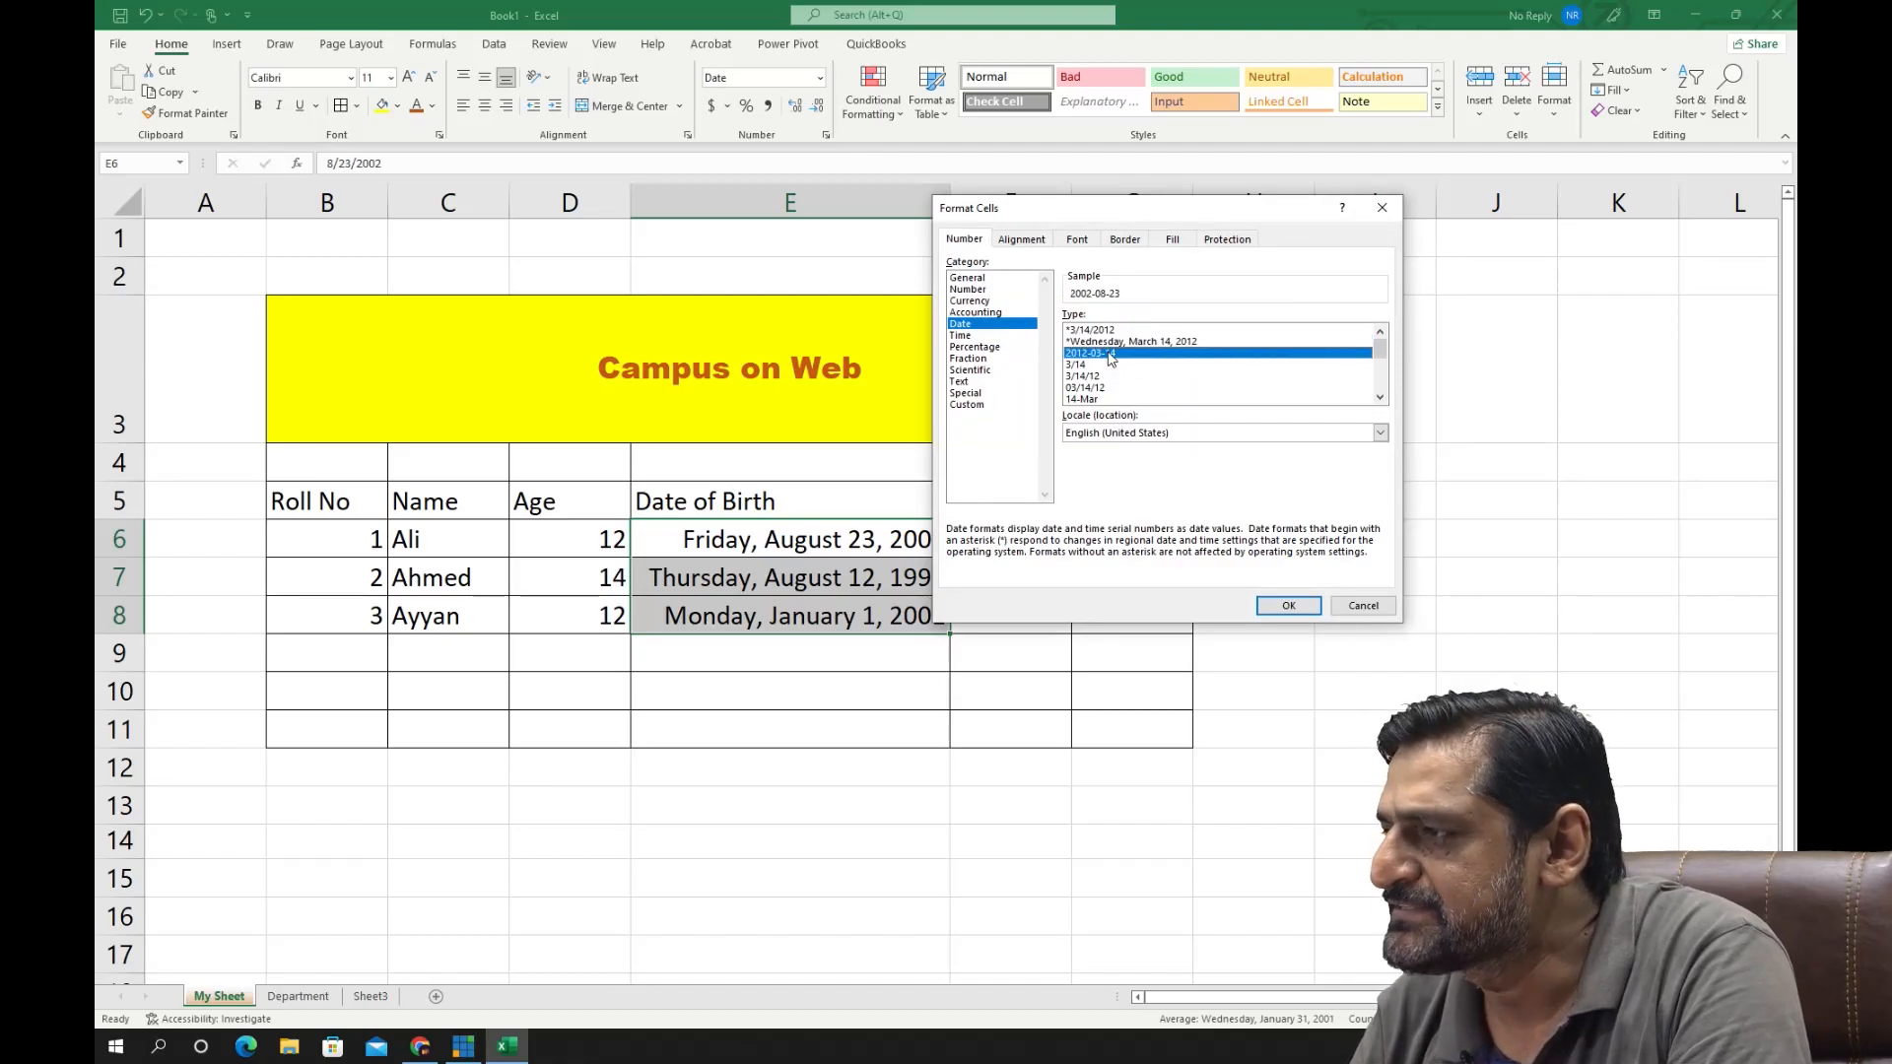
left_click(1288, 605)
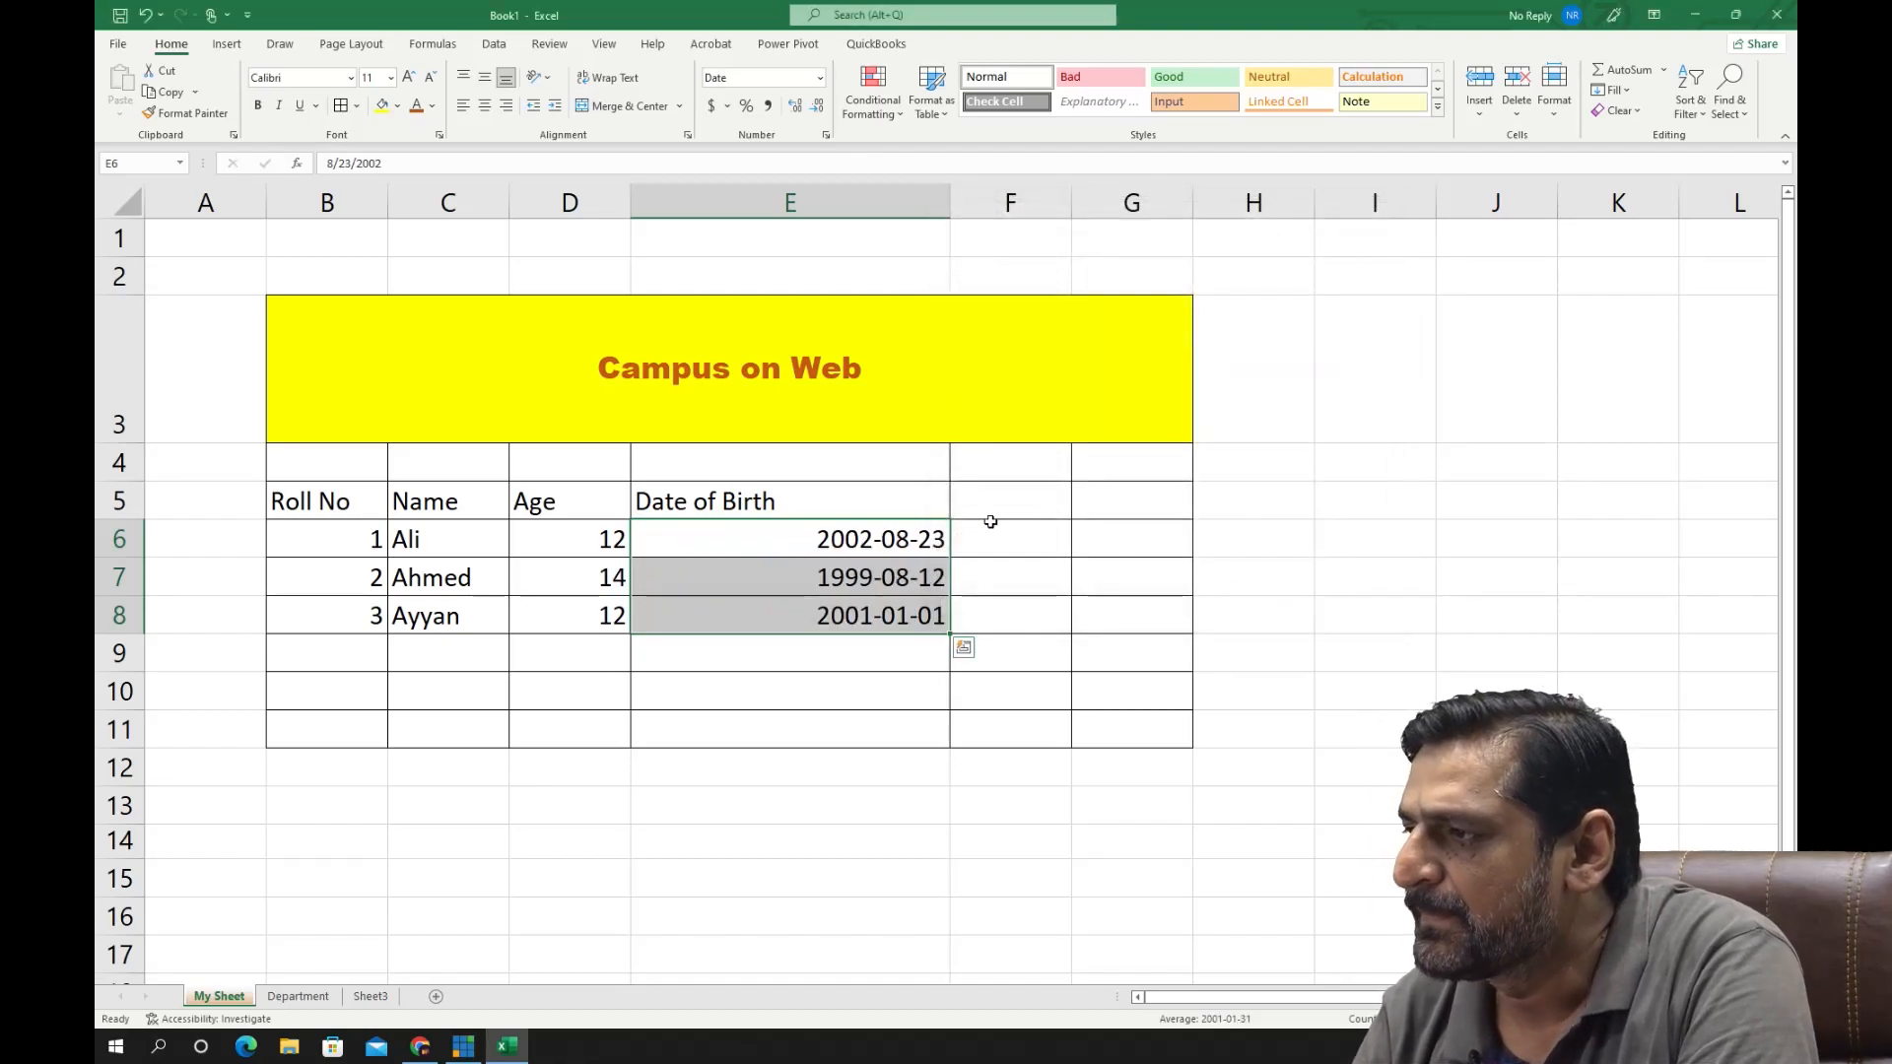
- Change the date type of E6:E8 to the month-name format "March 14, 2012"
left_click(825, 135)
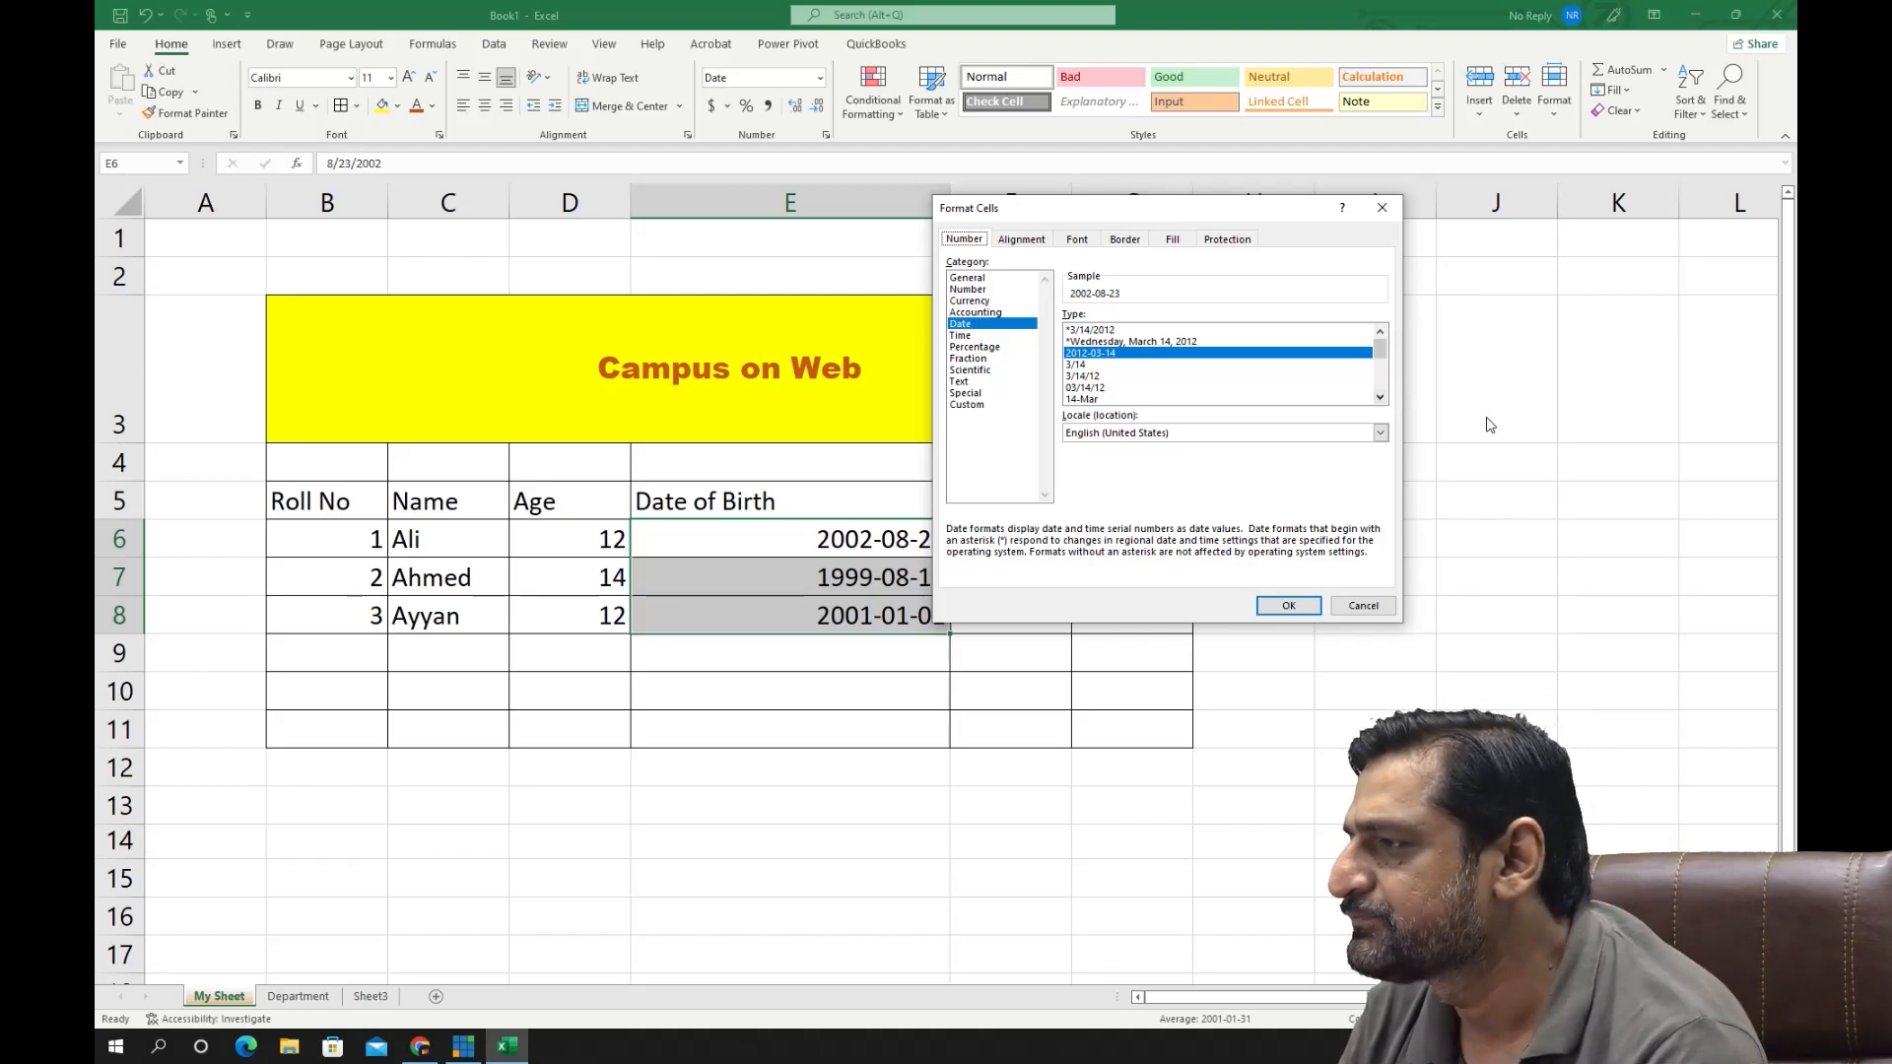
left_click(1380, 396)
left_click(1380, 397)
left_click(1381, 398)
left_click(1380, 398)
left_click(1380, 398)
left_click(1380, 398)
left_click(1380, 398)
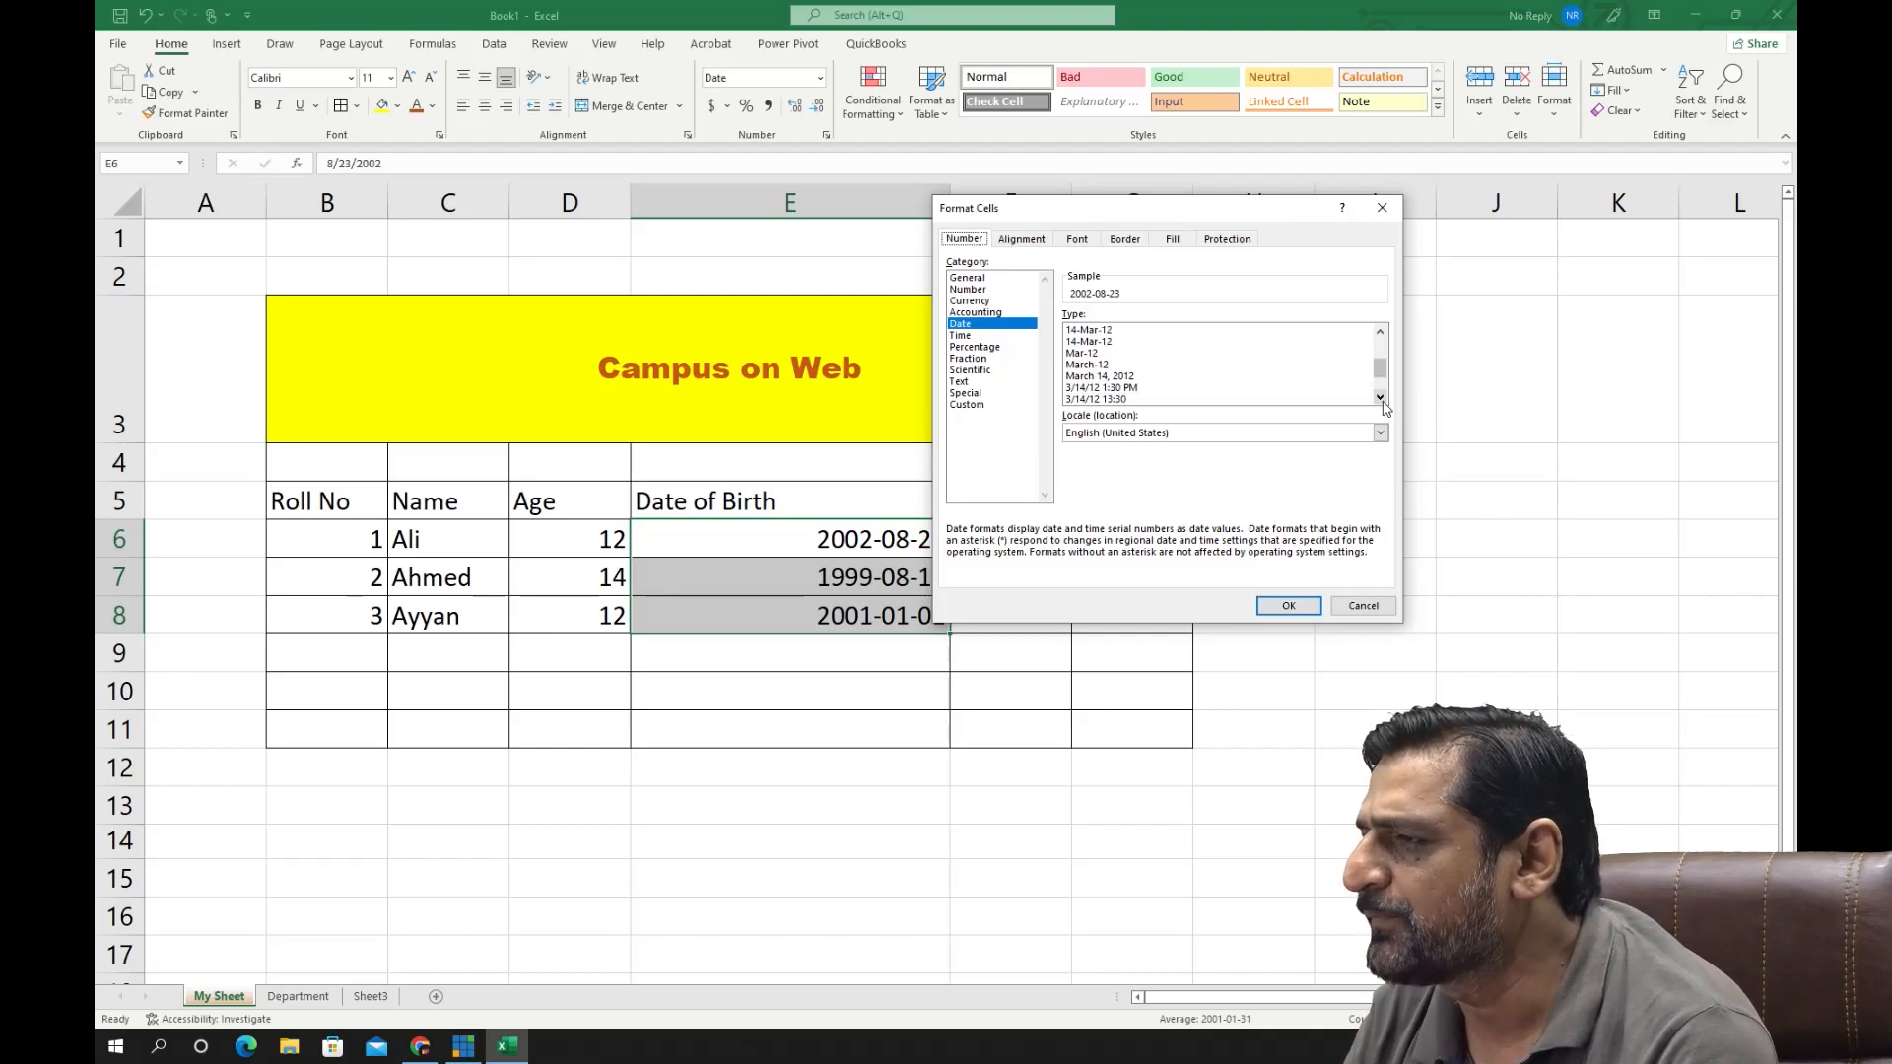
left_click(1129, 377)
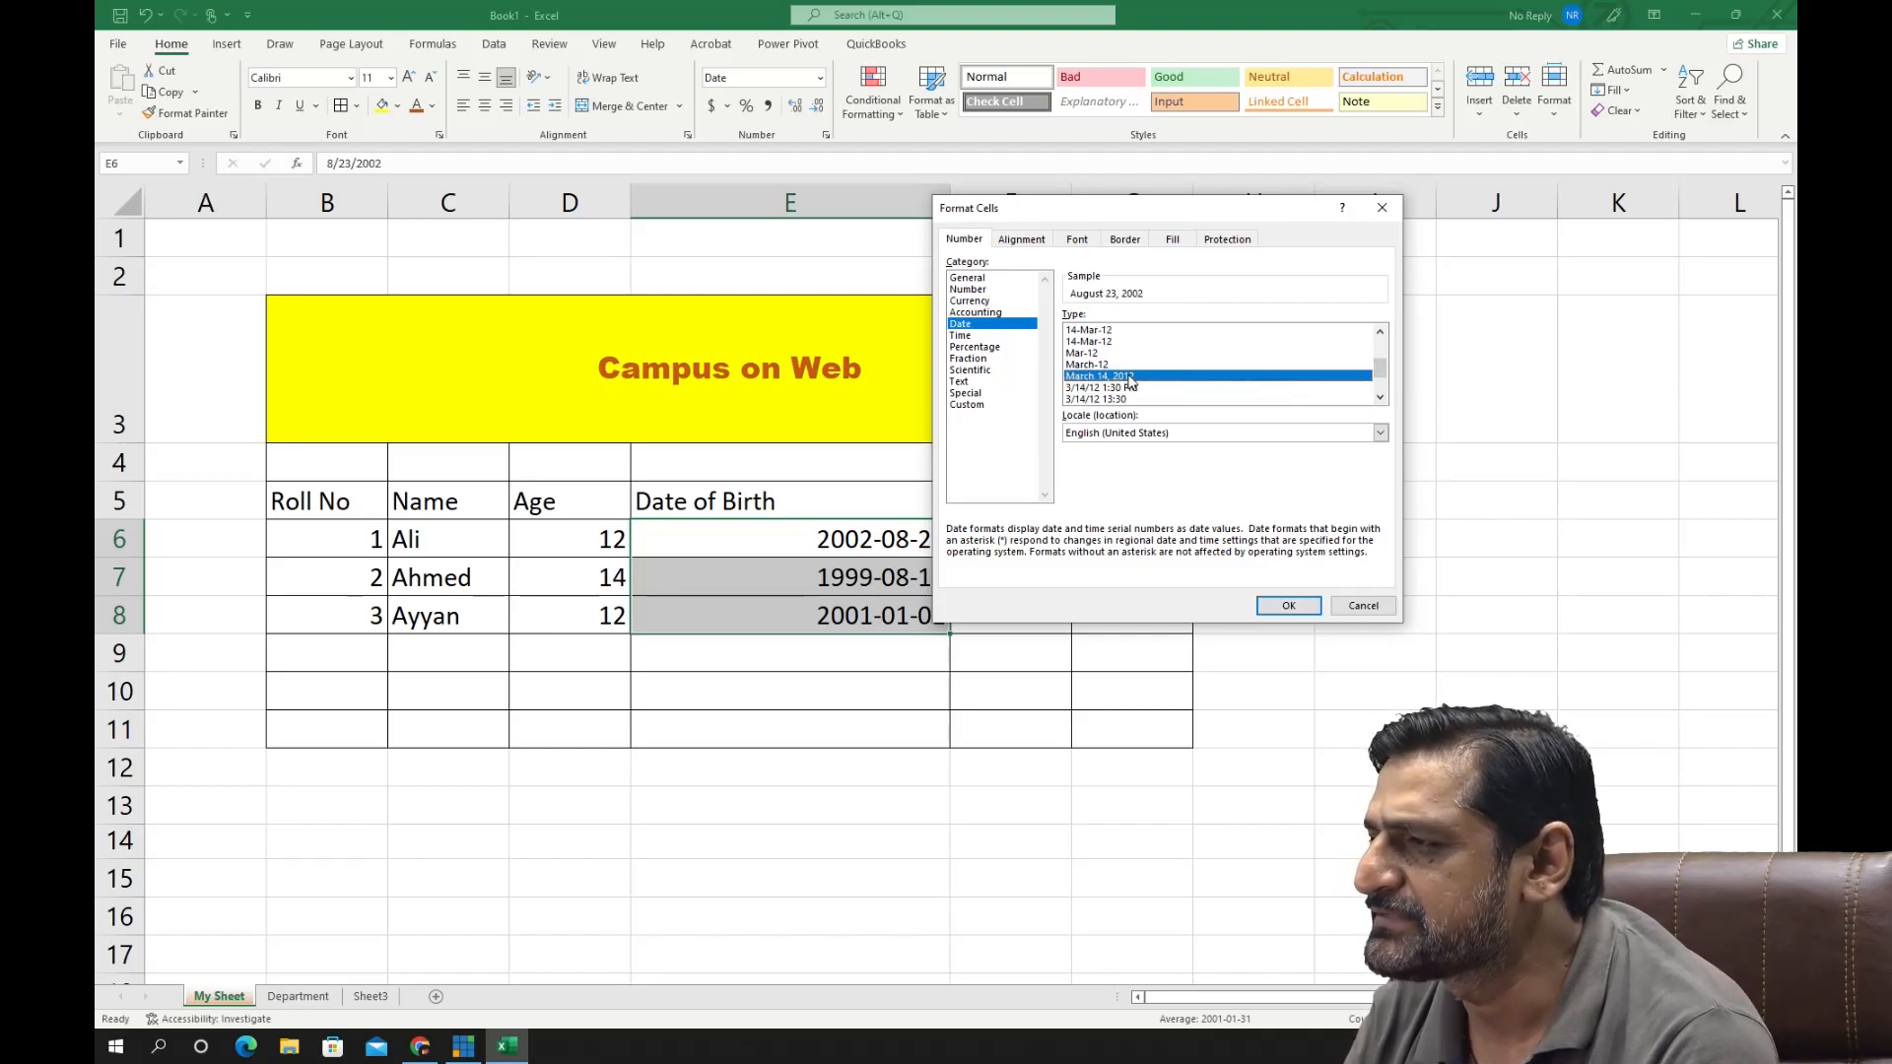
left_click(1287, 605)
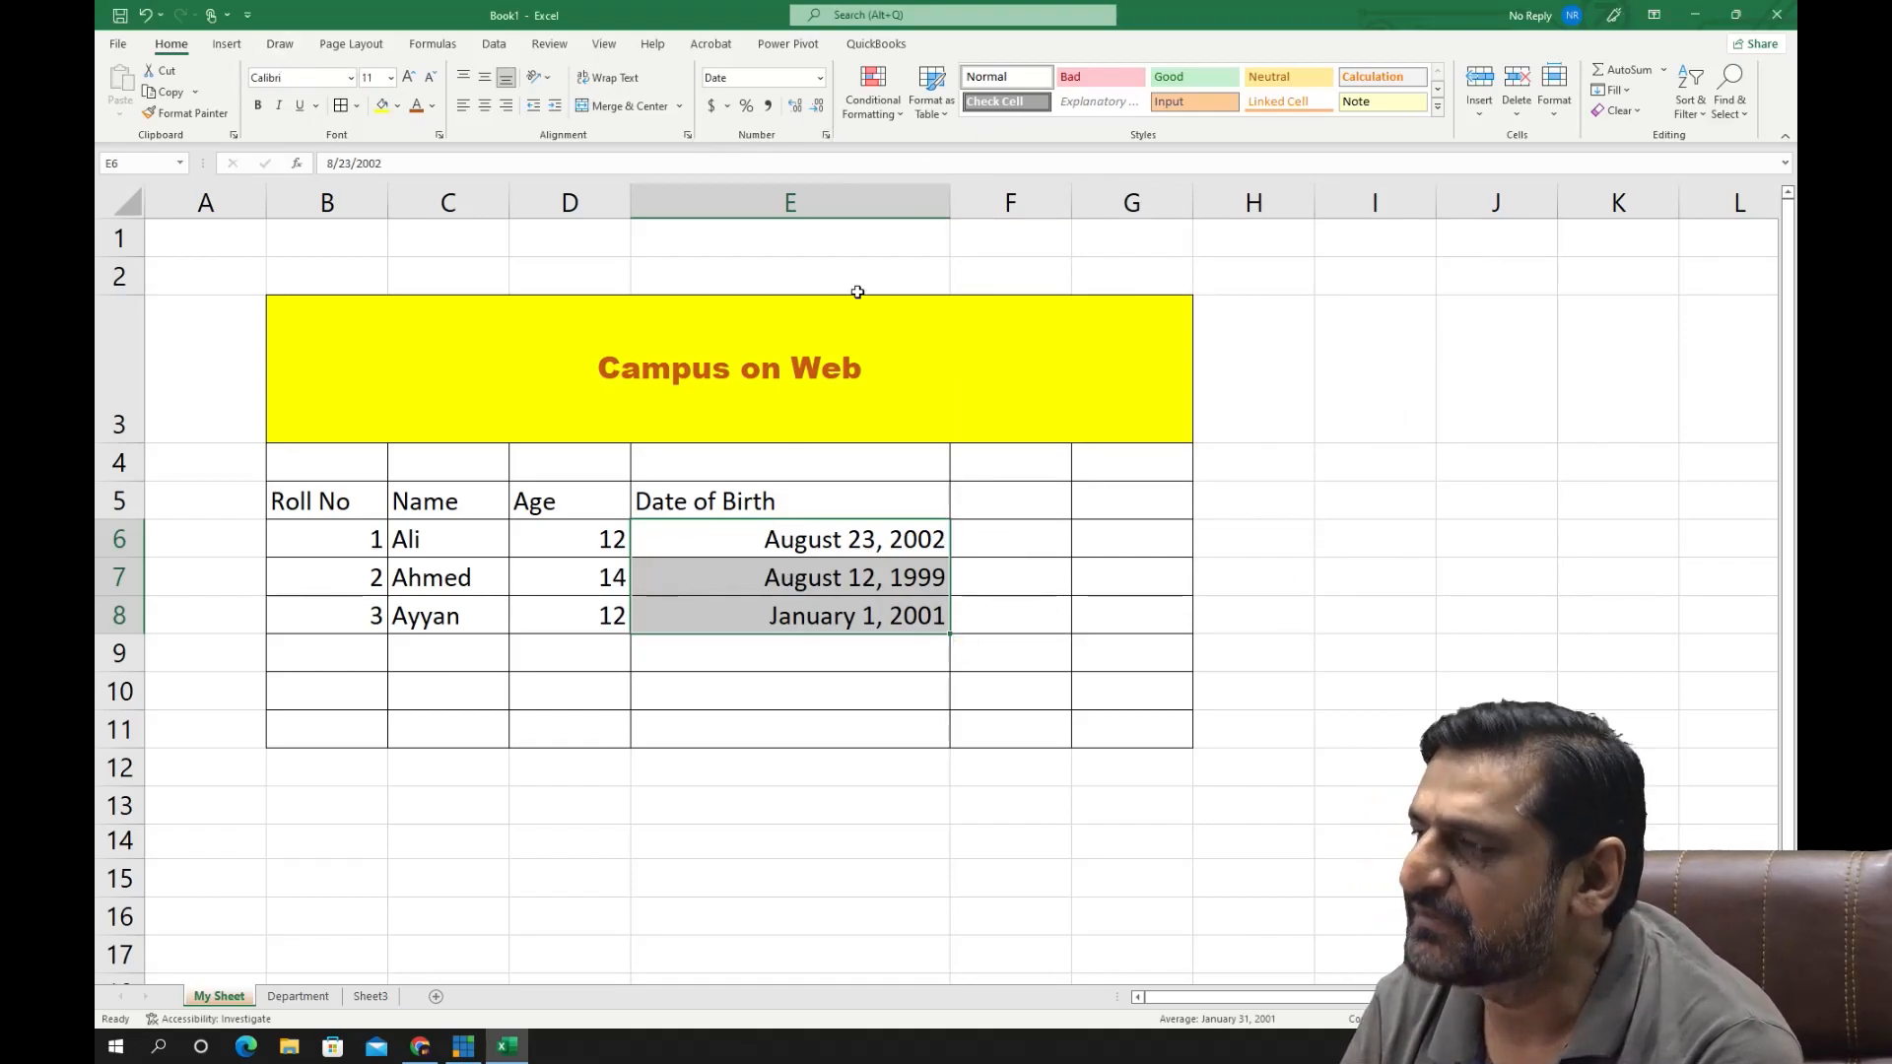
- Change the date type of E6:E8 to the day-month-year format "14-Mar-12"
left_click(825, 136)
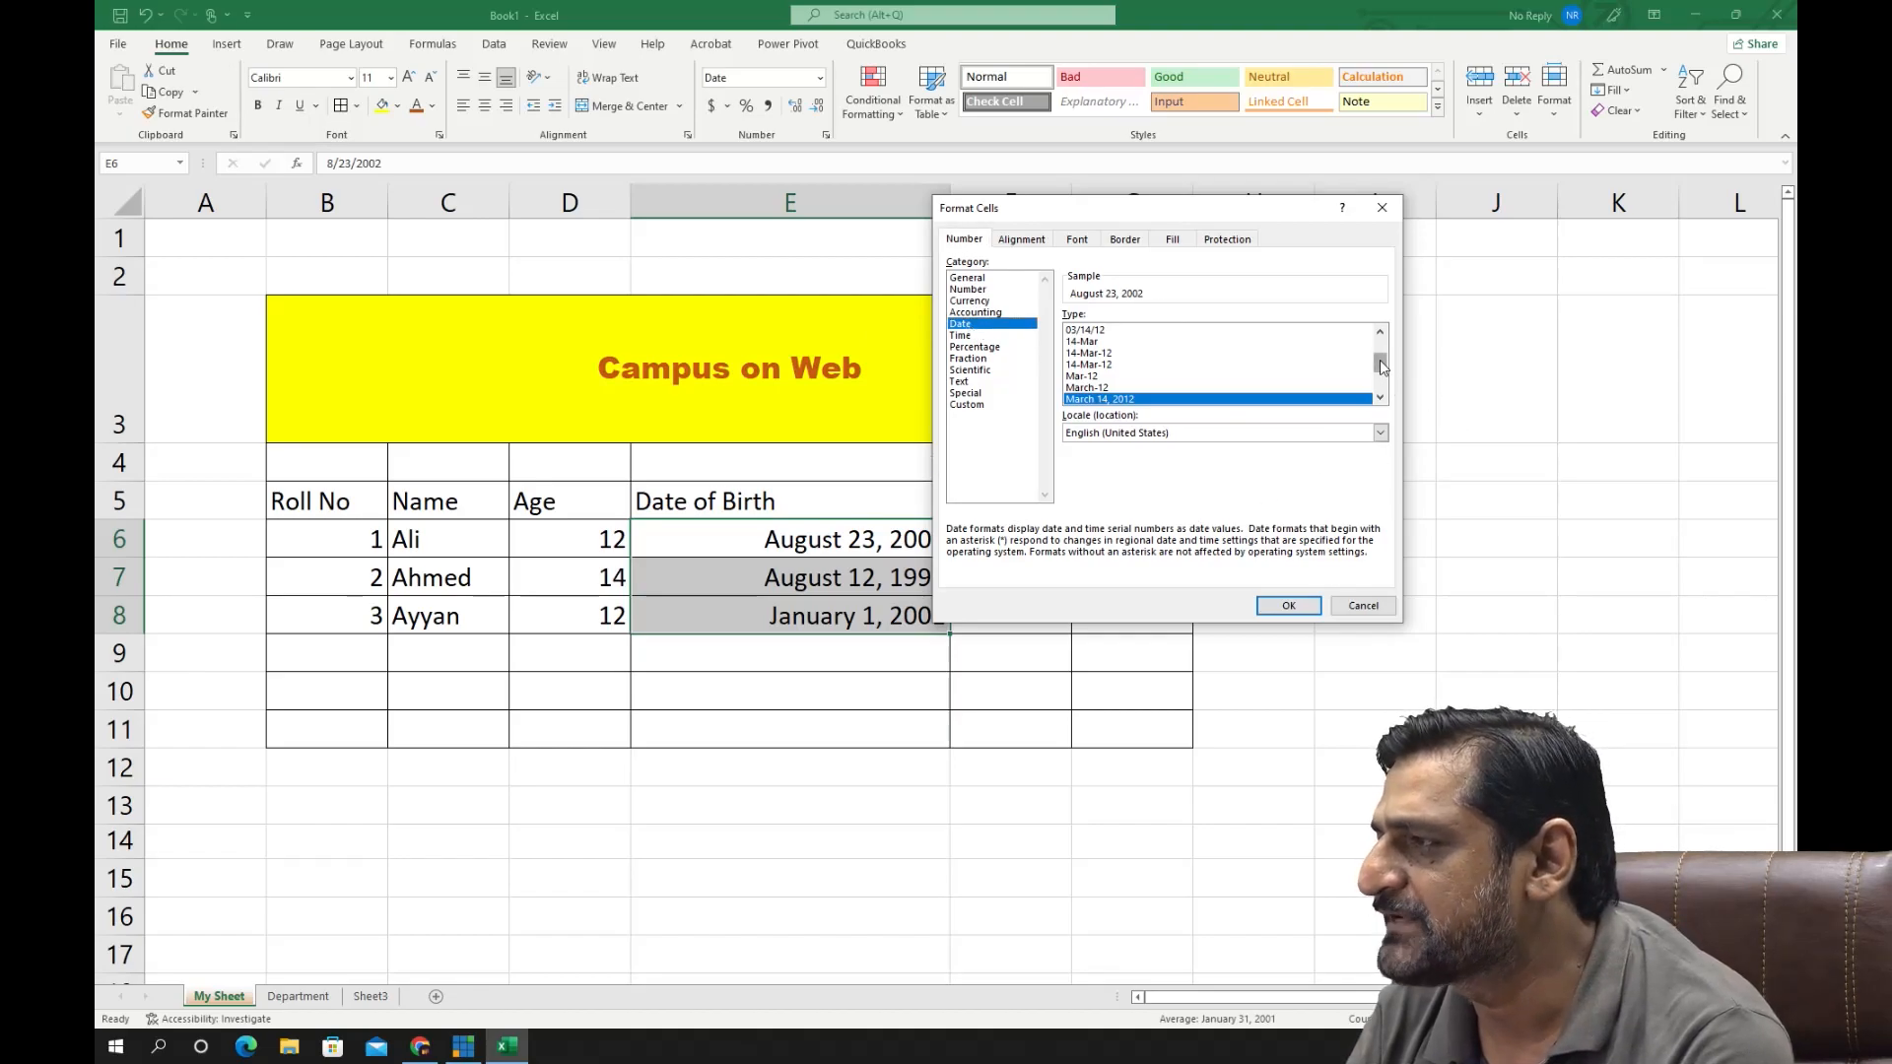
left_click_drag(1381, 365, 1381, 343)
left_click(1140, 355)
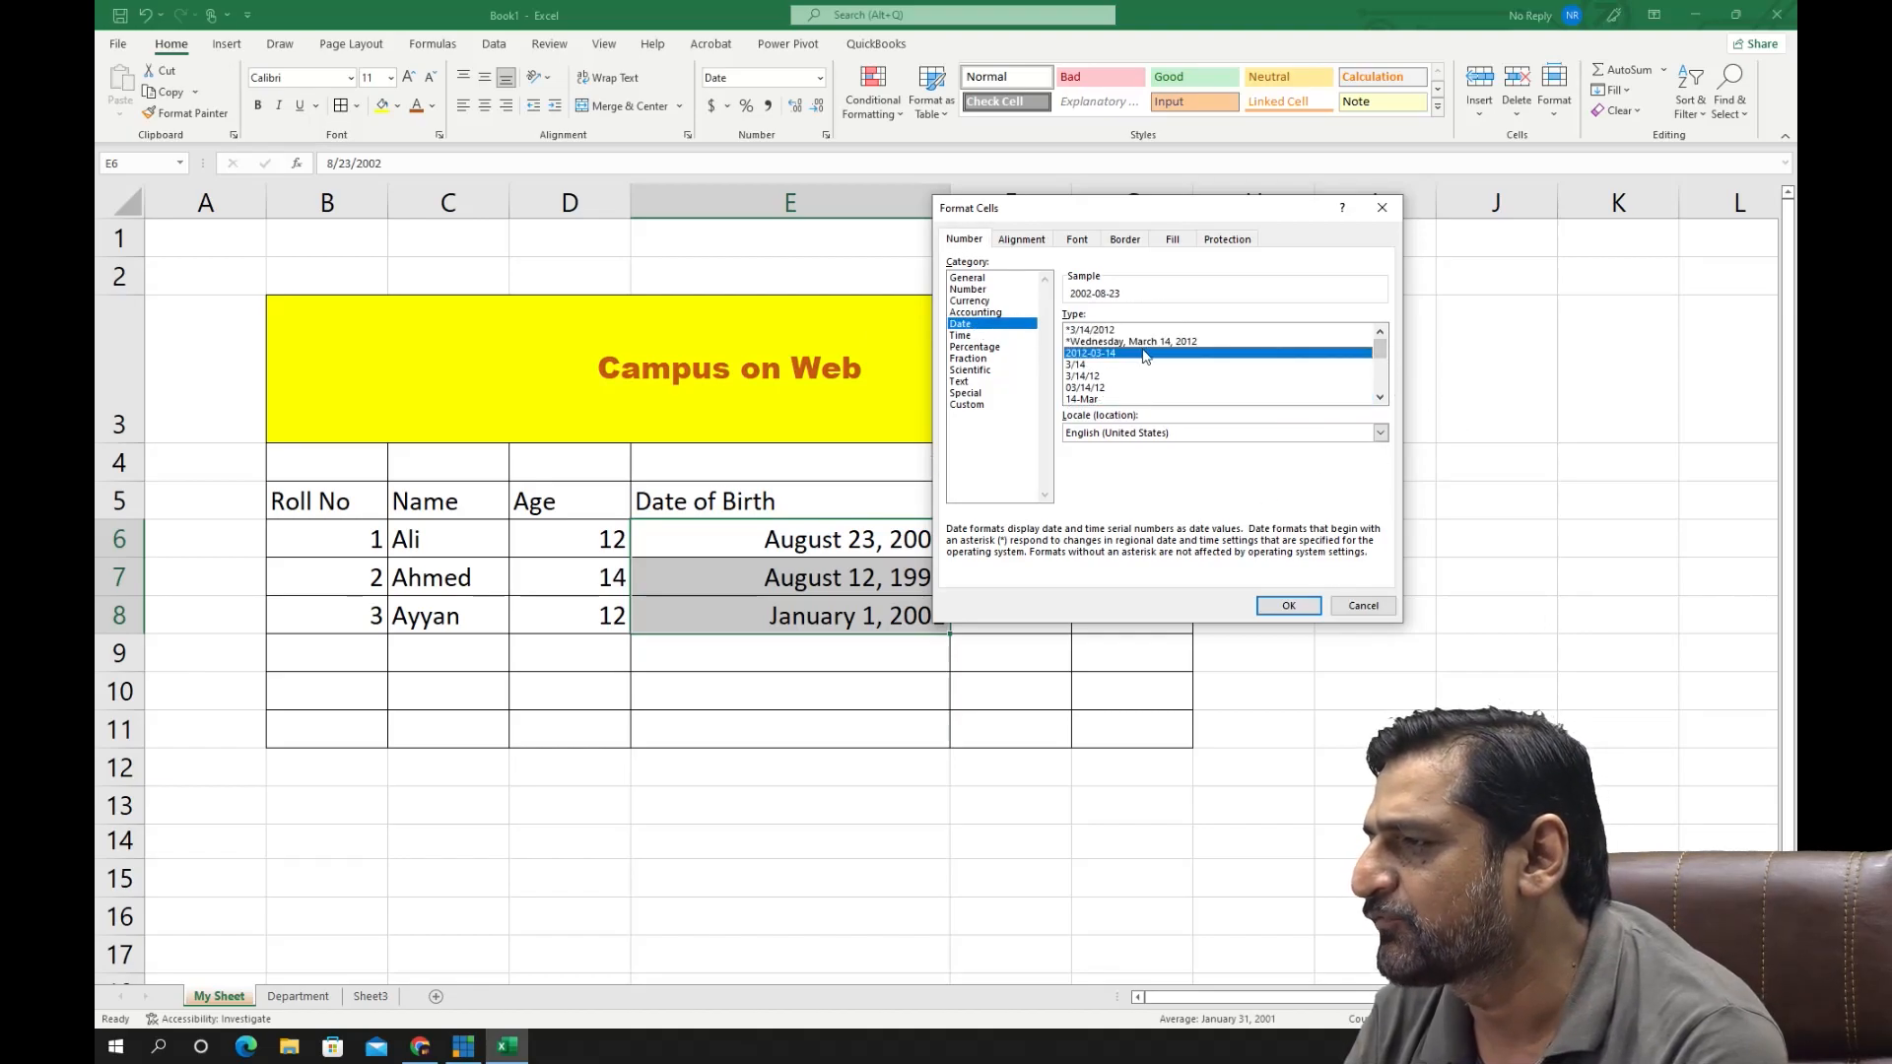
left_click(1380, 397)
left_click(1380, 397)
left_click(1380, 397)
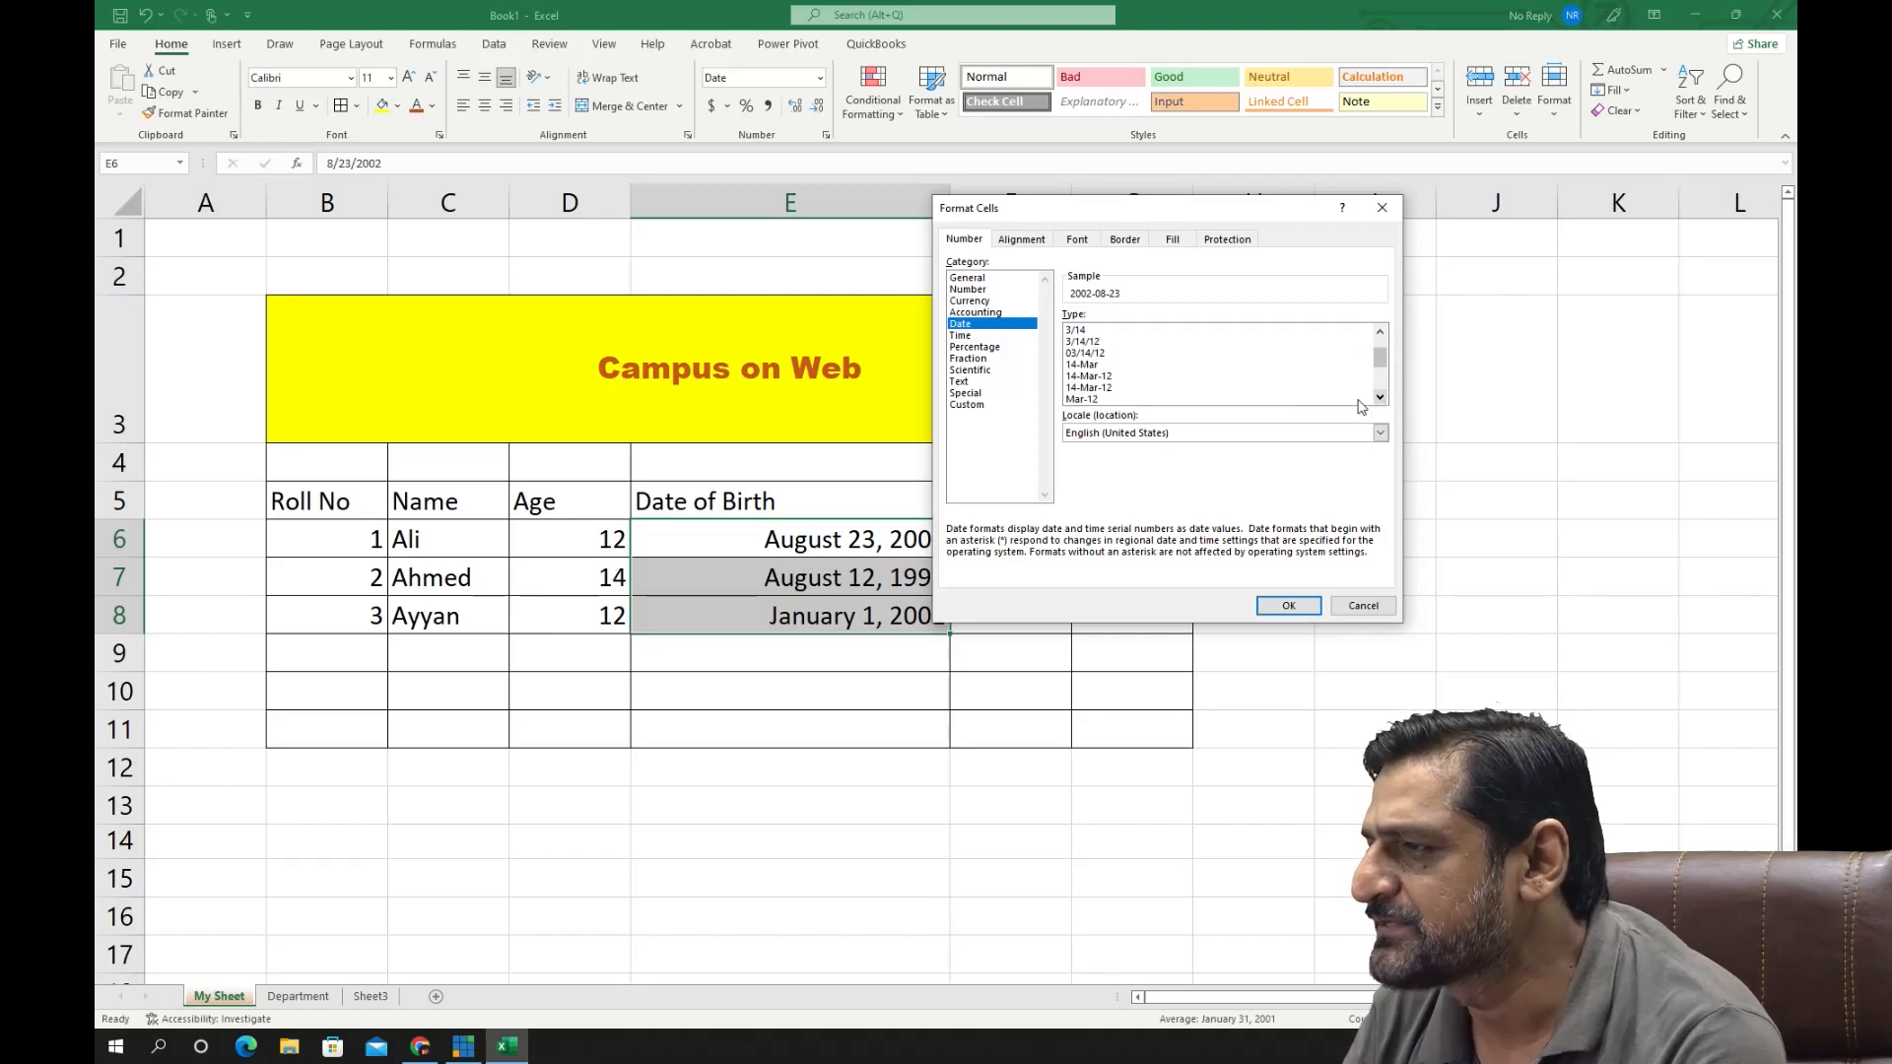
left_click(1111, 380)
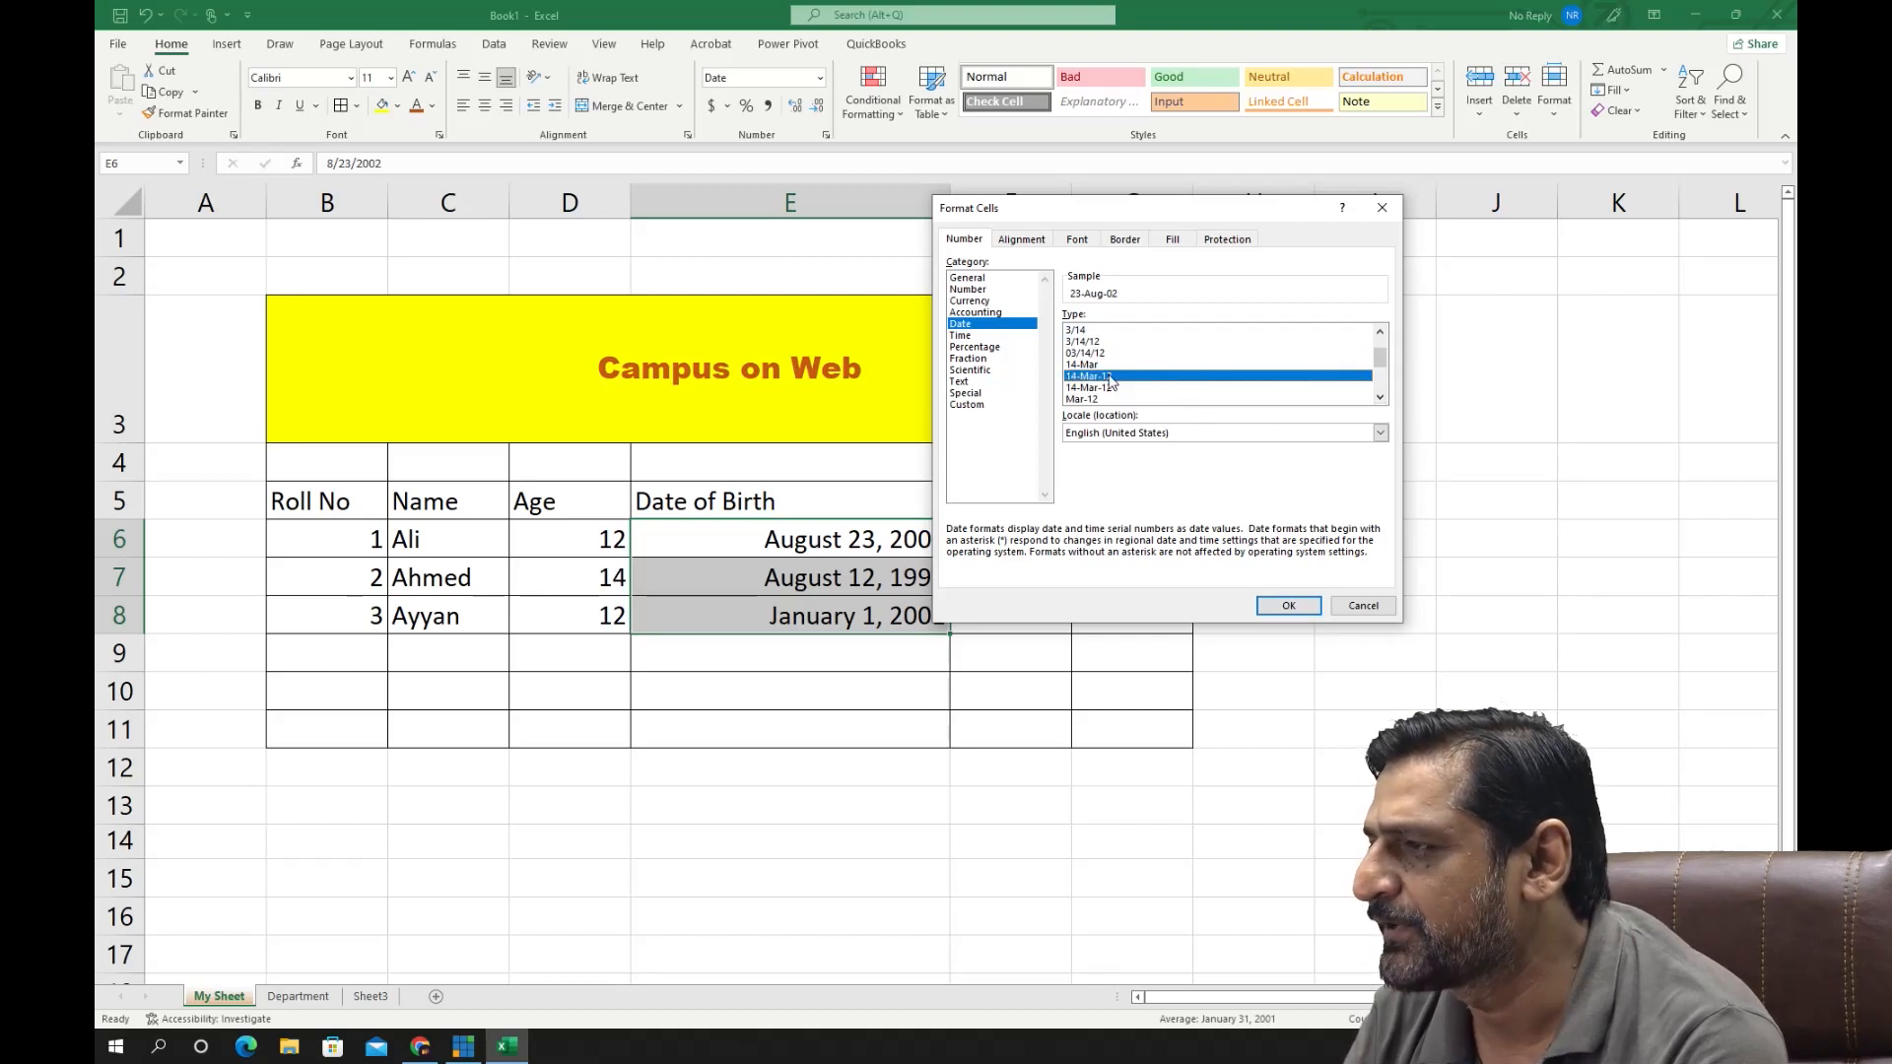
left_click(1289, 605)
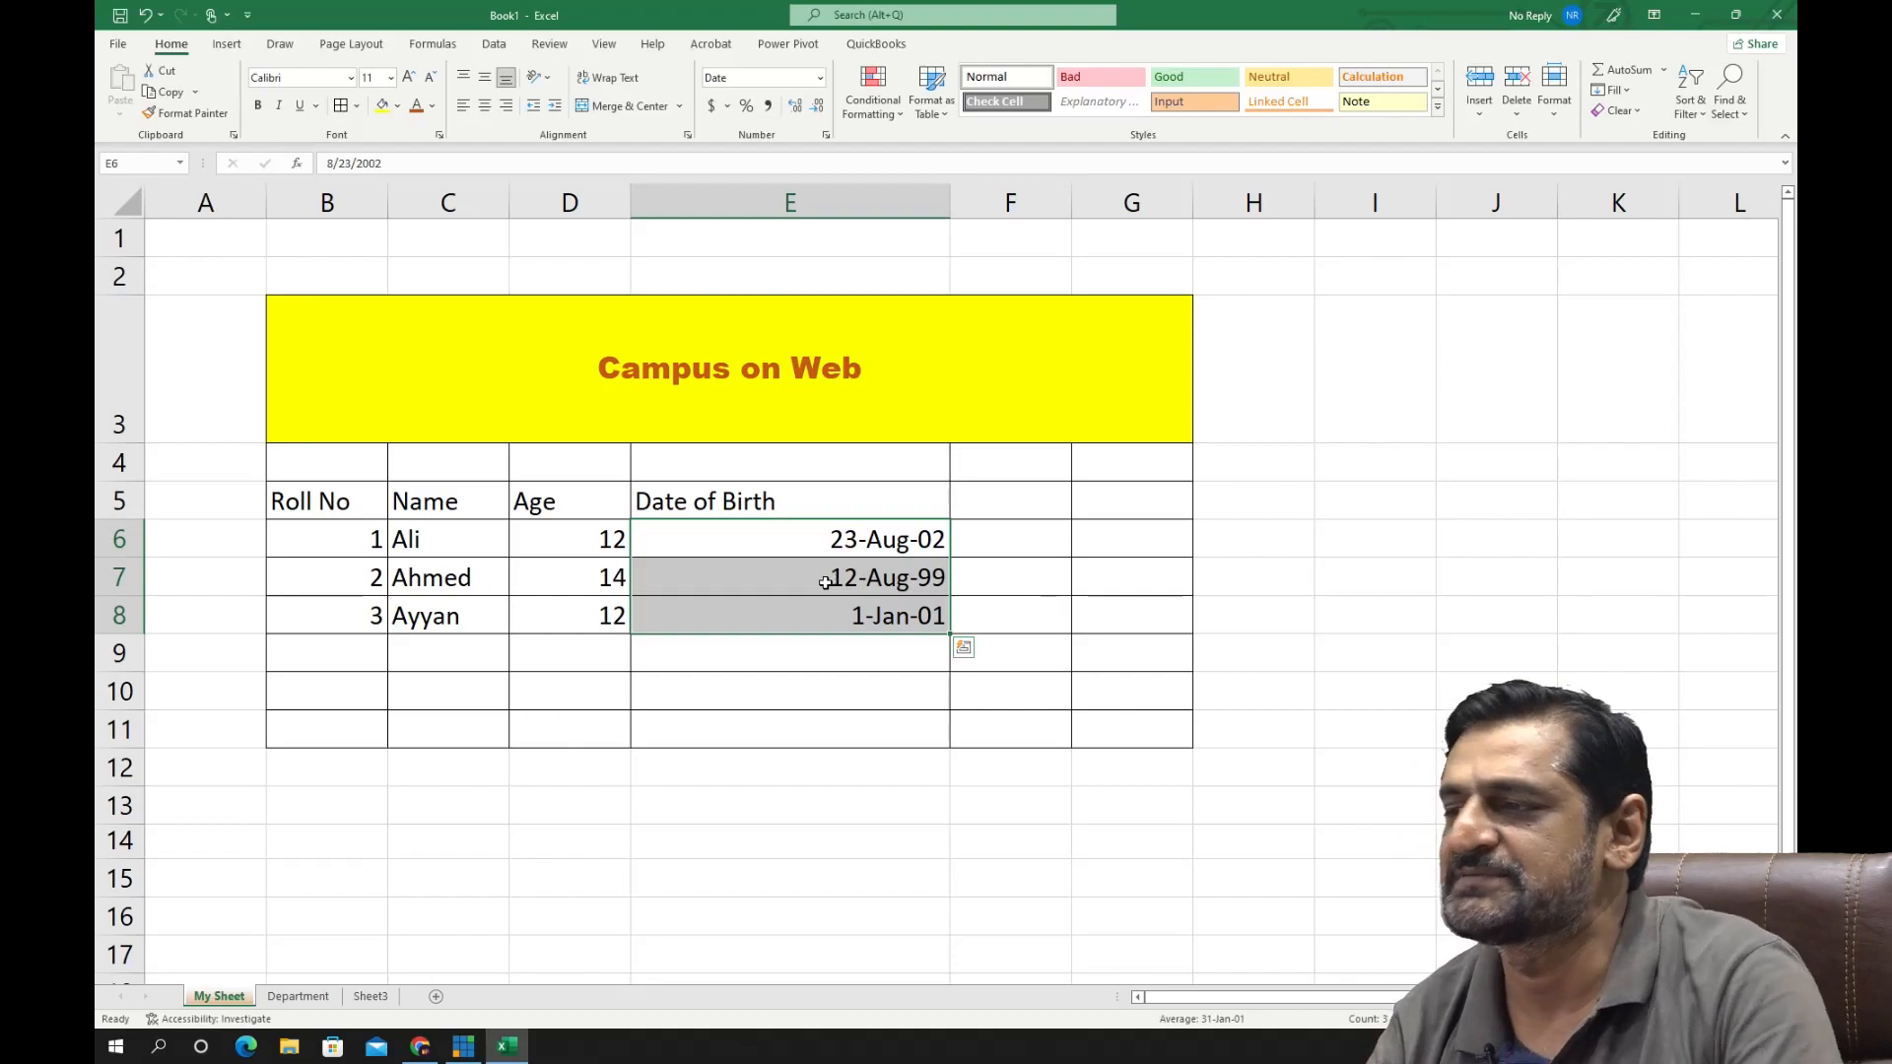
- Apply the Accounting number format with the dollar symbol to the ages in D6:D8
left_click(823, 580)
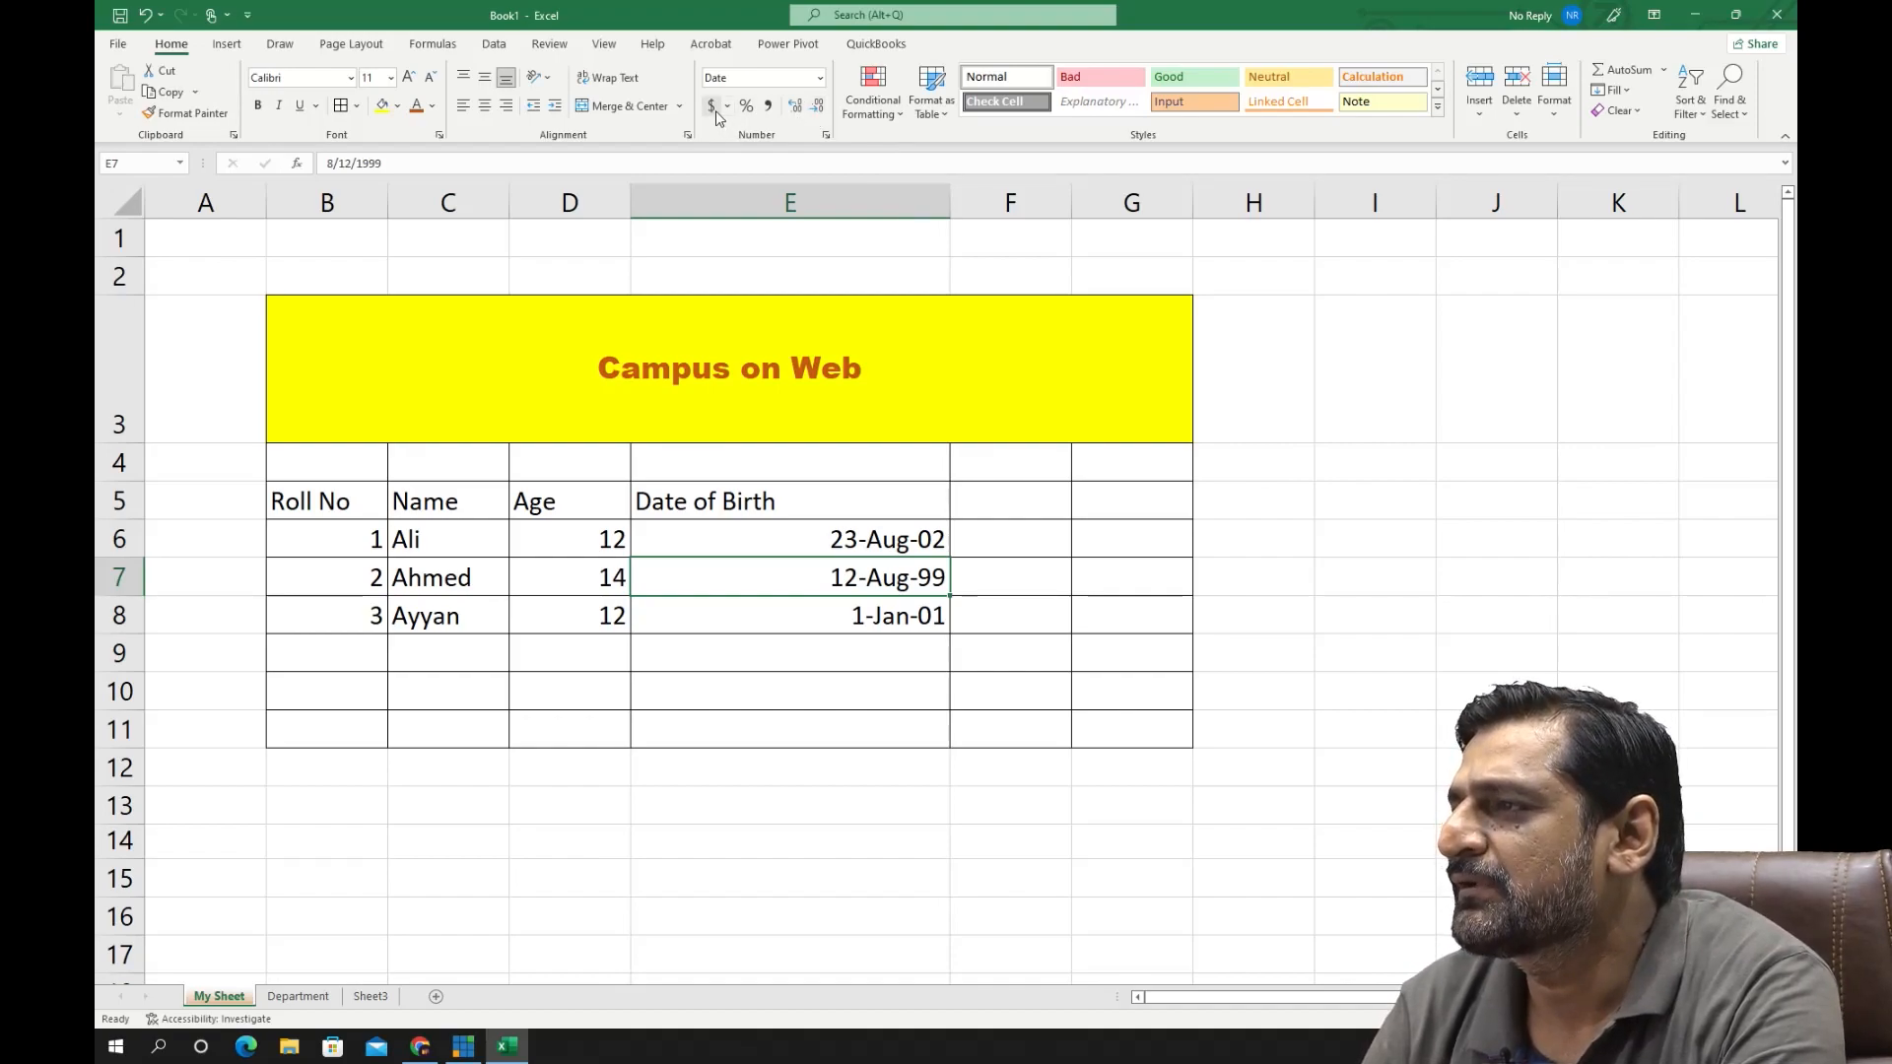
left_click_drag(611, 533, 613, 616)
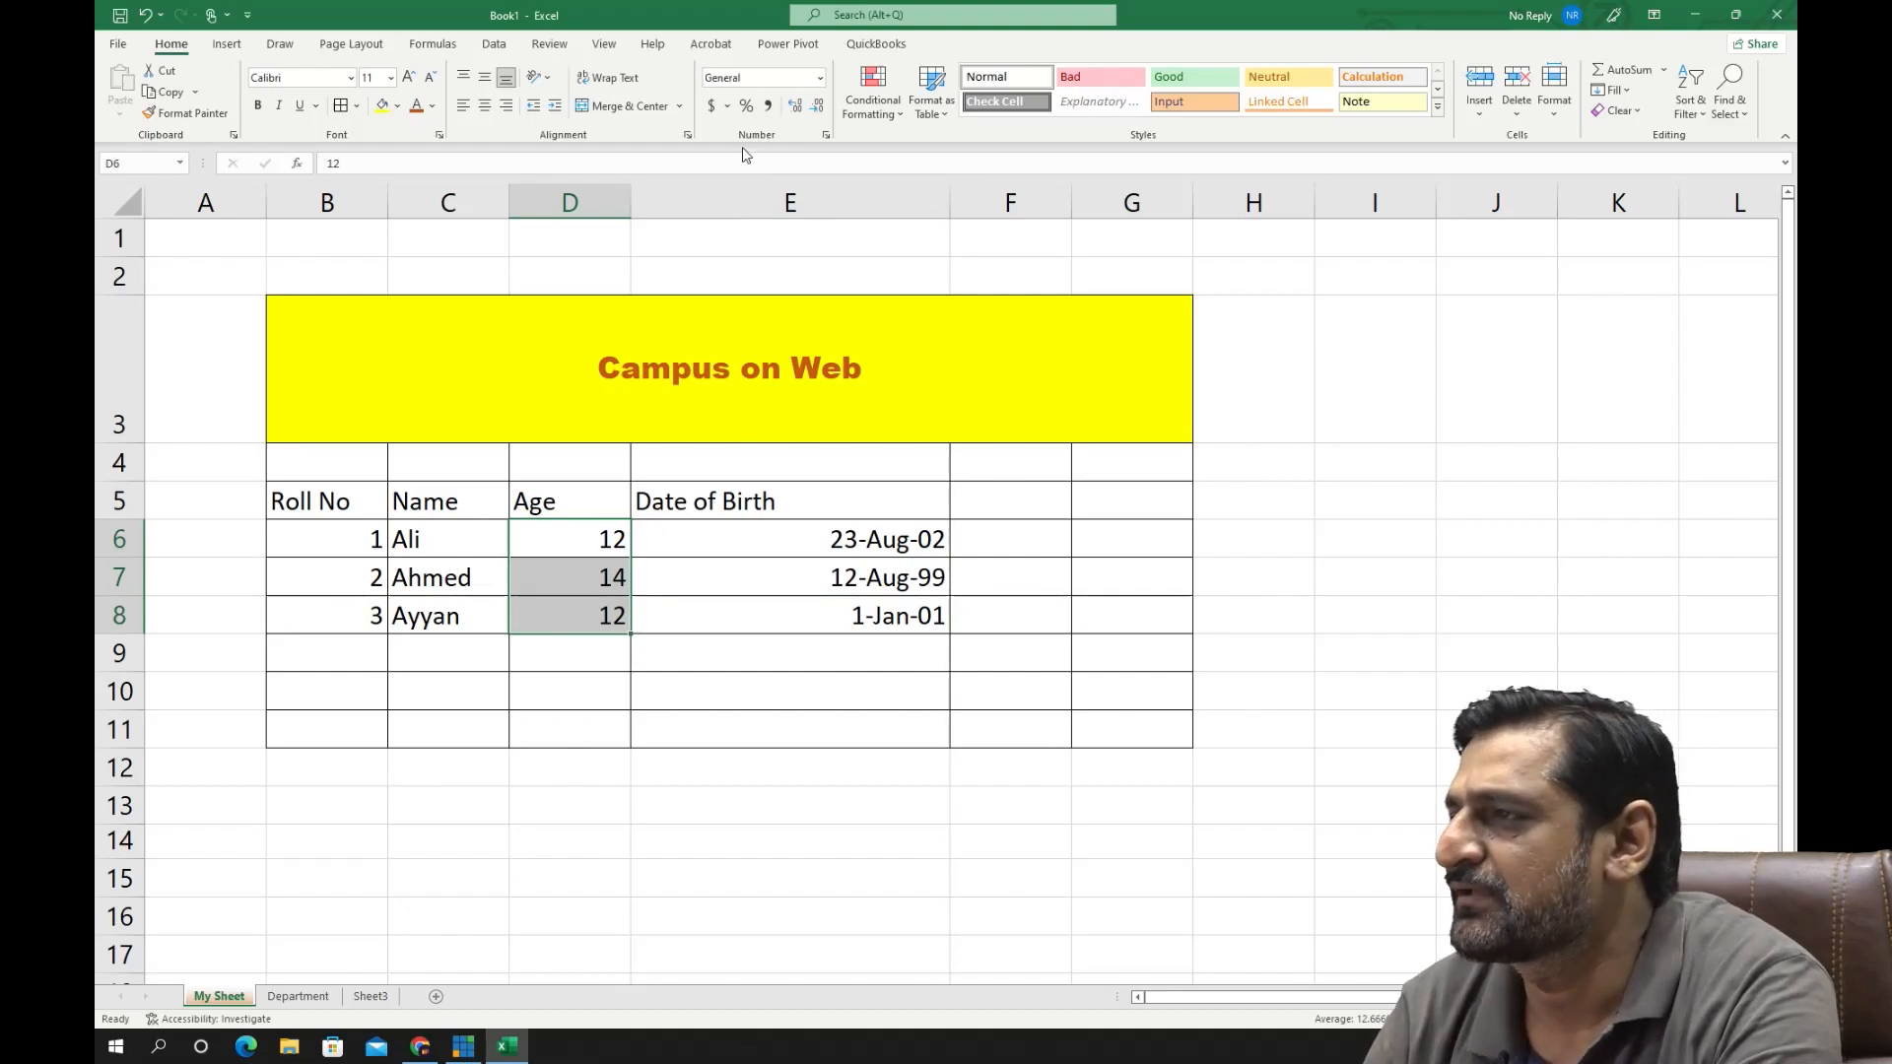
left_click(711, 106)
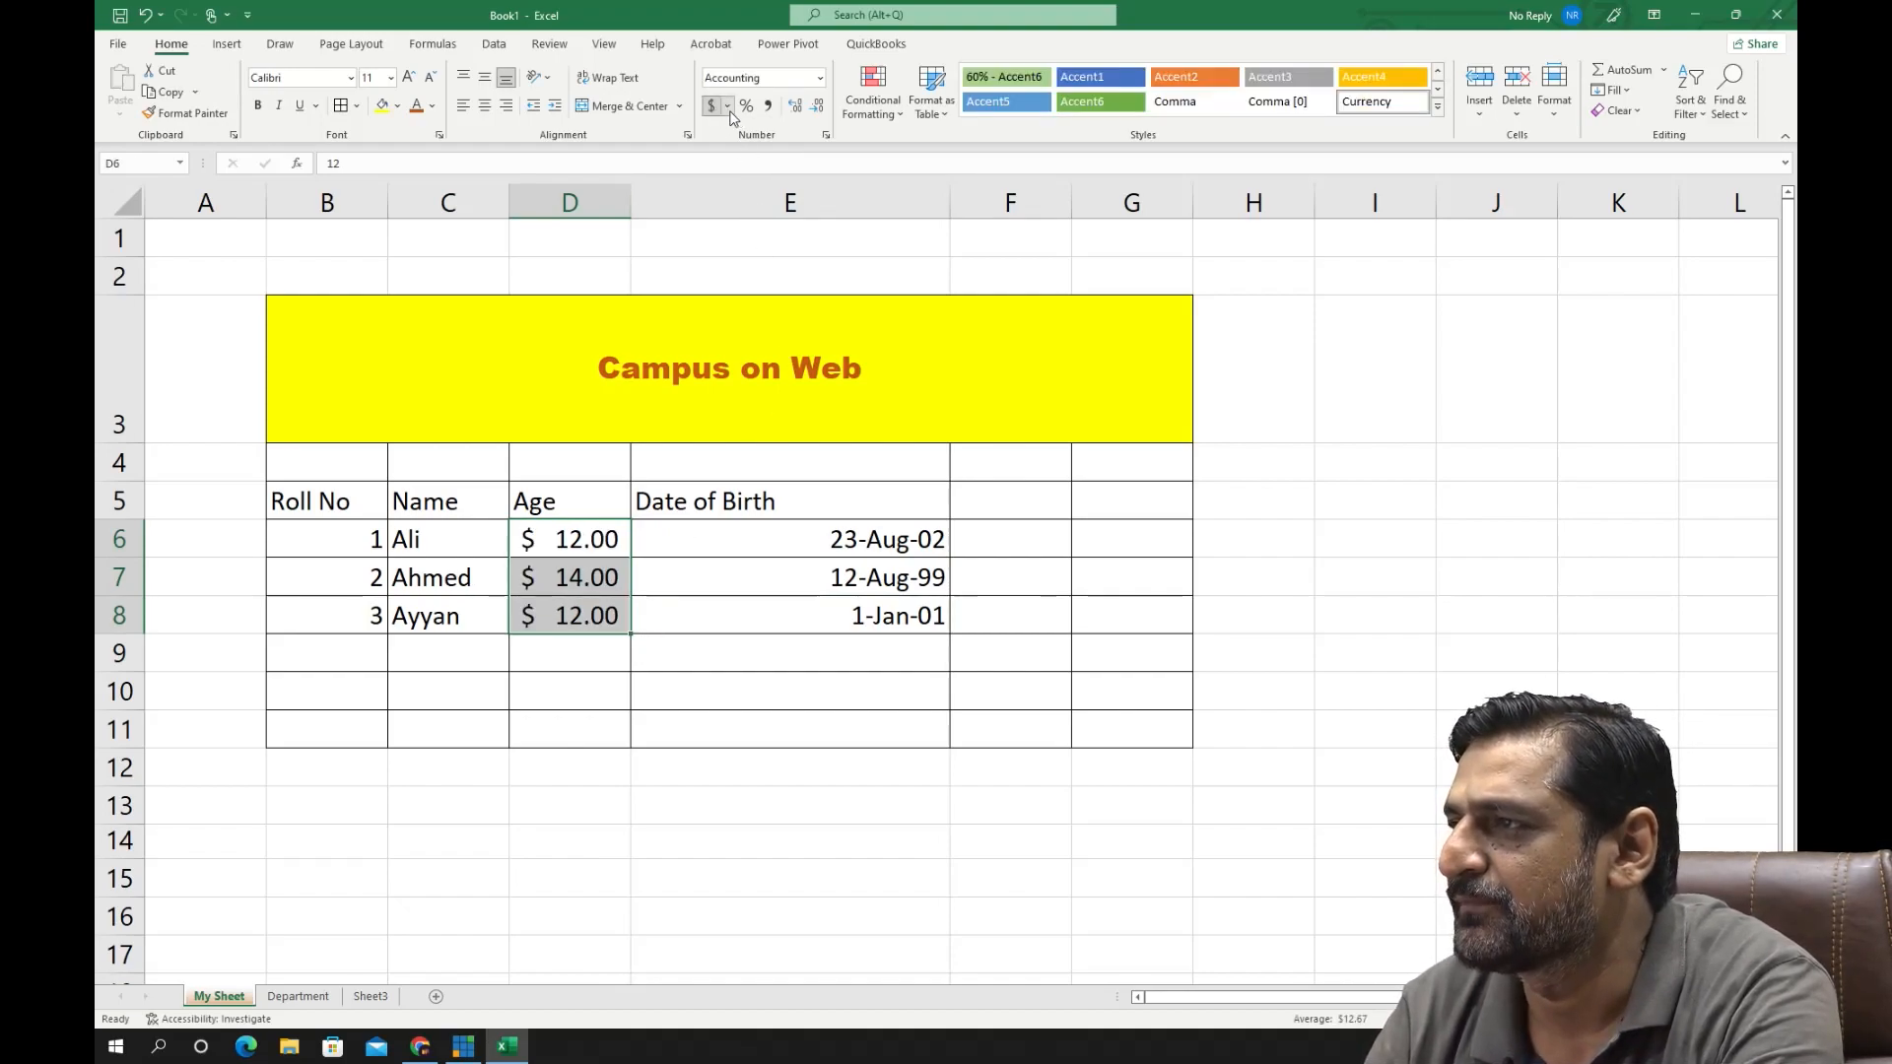
- Examine the currency symbols offered in the accounting format settings for D6:D8, and leave the settings without applying a change
left_click(728, 107)
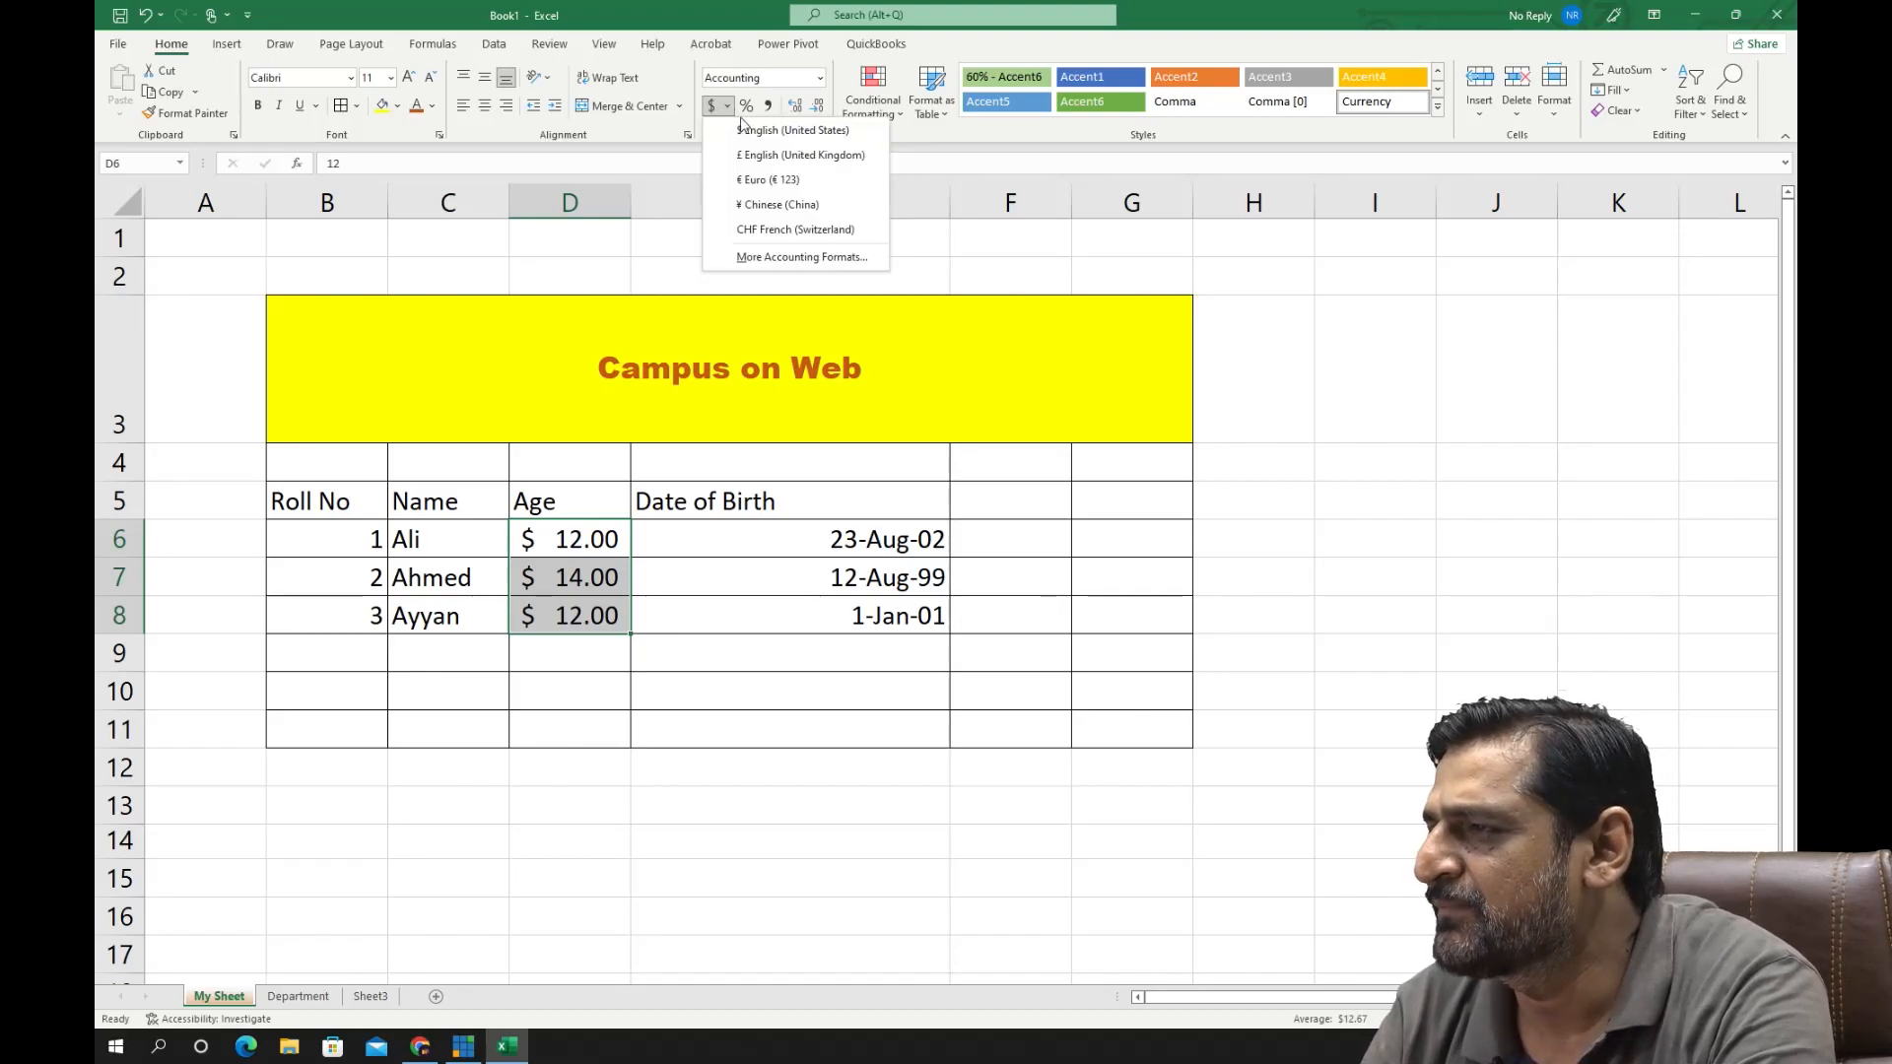
left_click(793, 258)
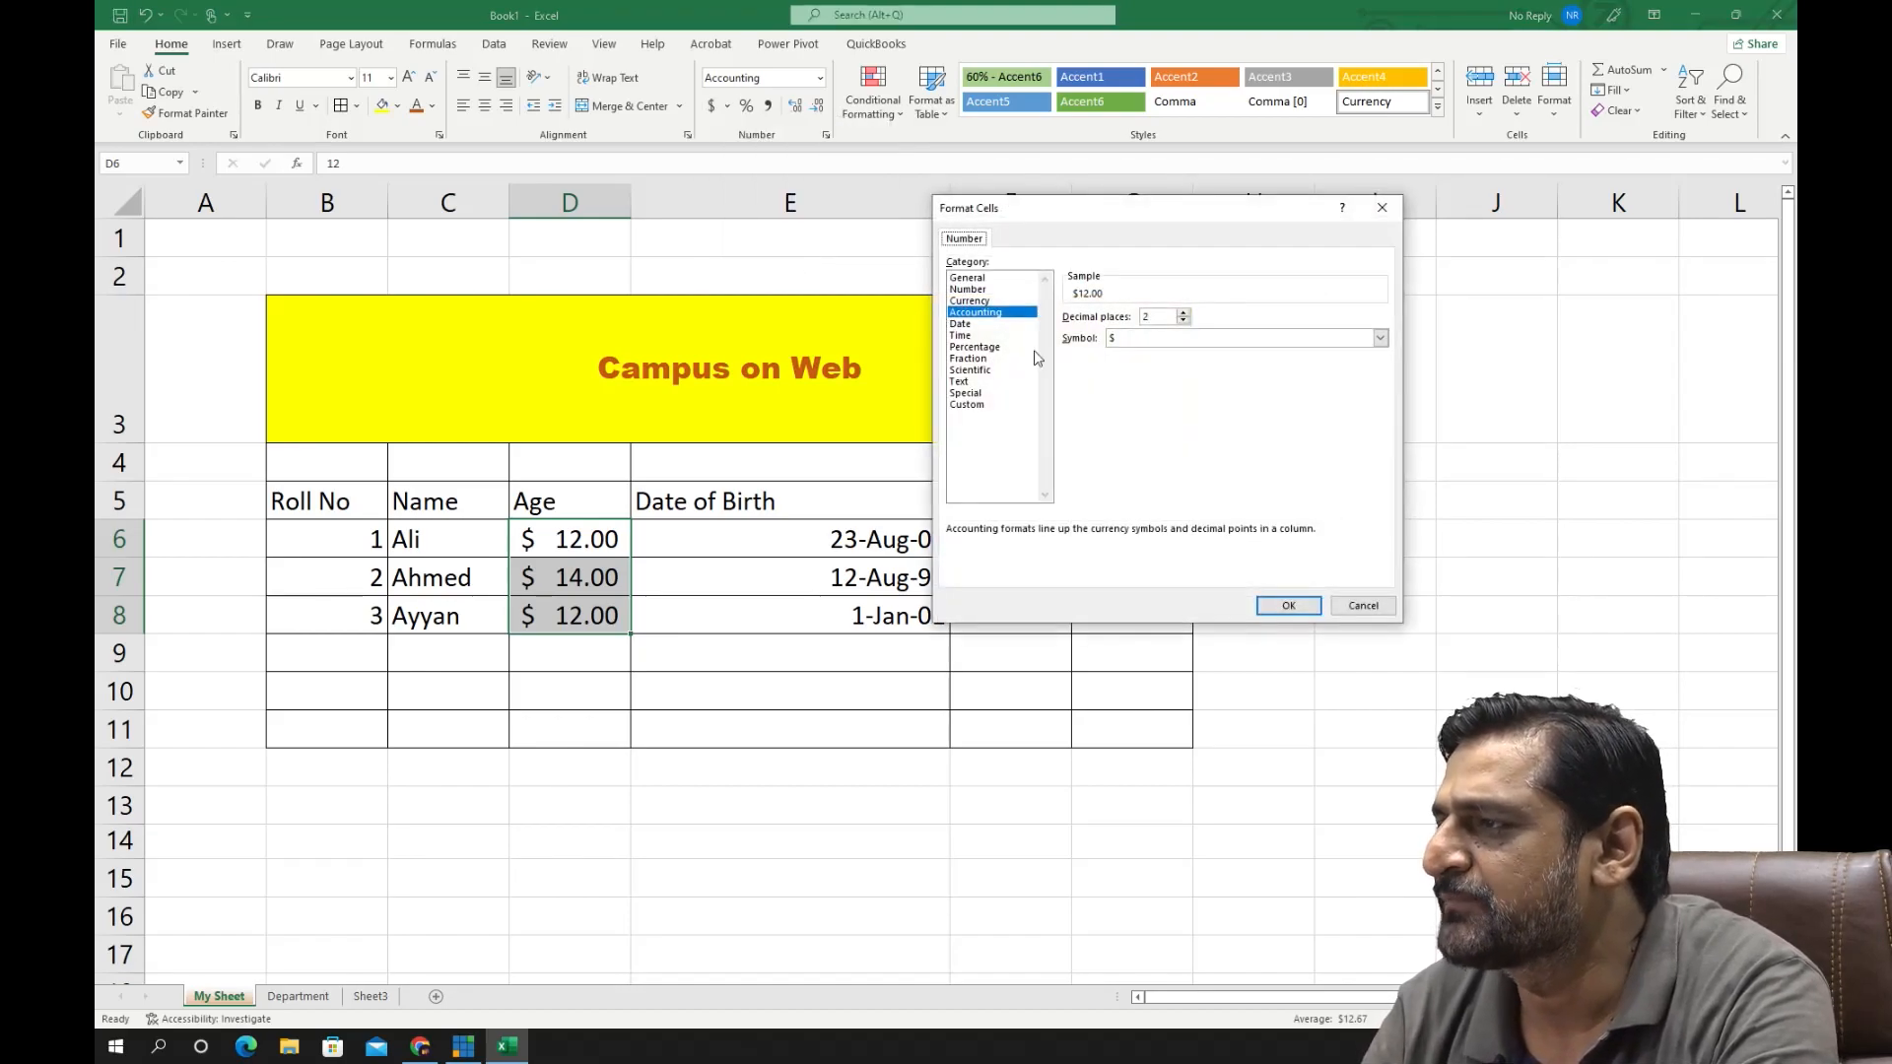
left_click(1379, 338)
scroll(1389, 413, "down", 5)
left_click_drag(1391, 415, 1380, 371)
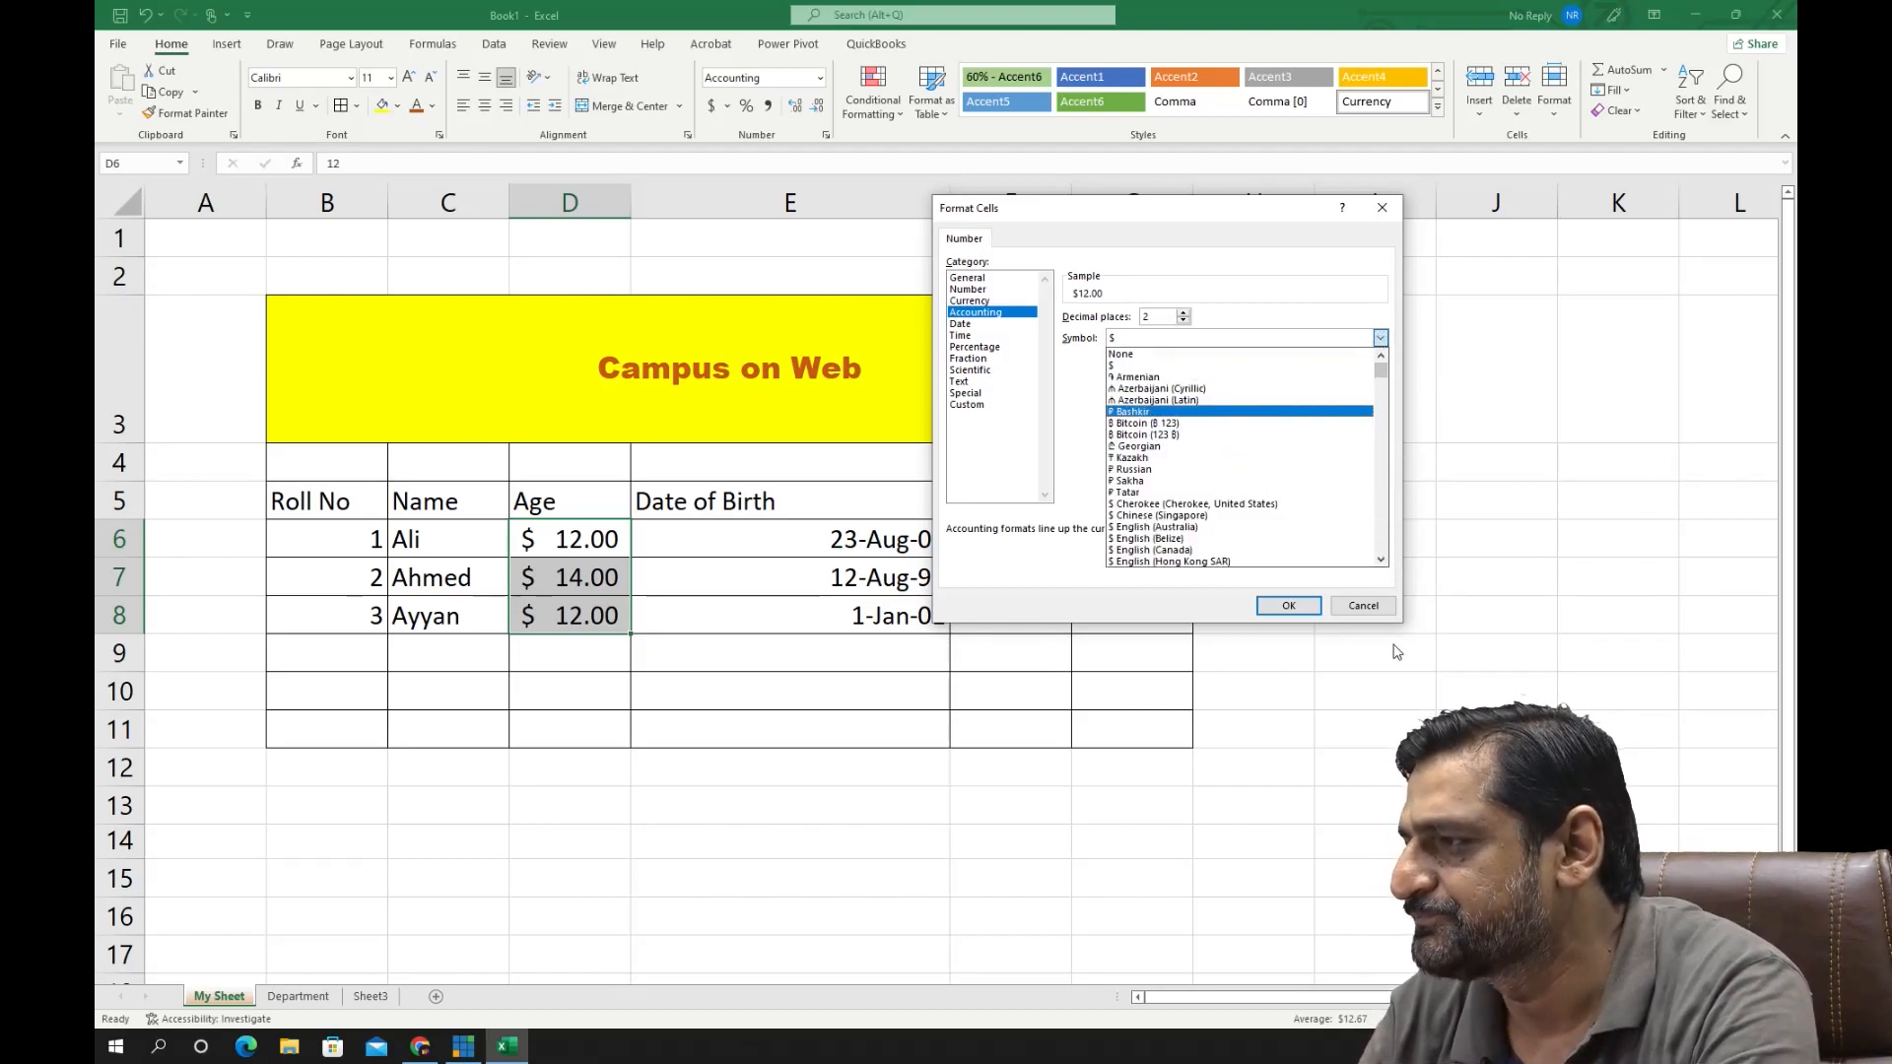
left_click(1379, 610)
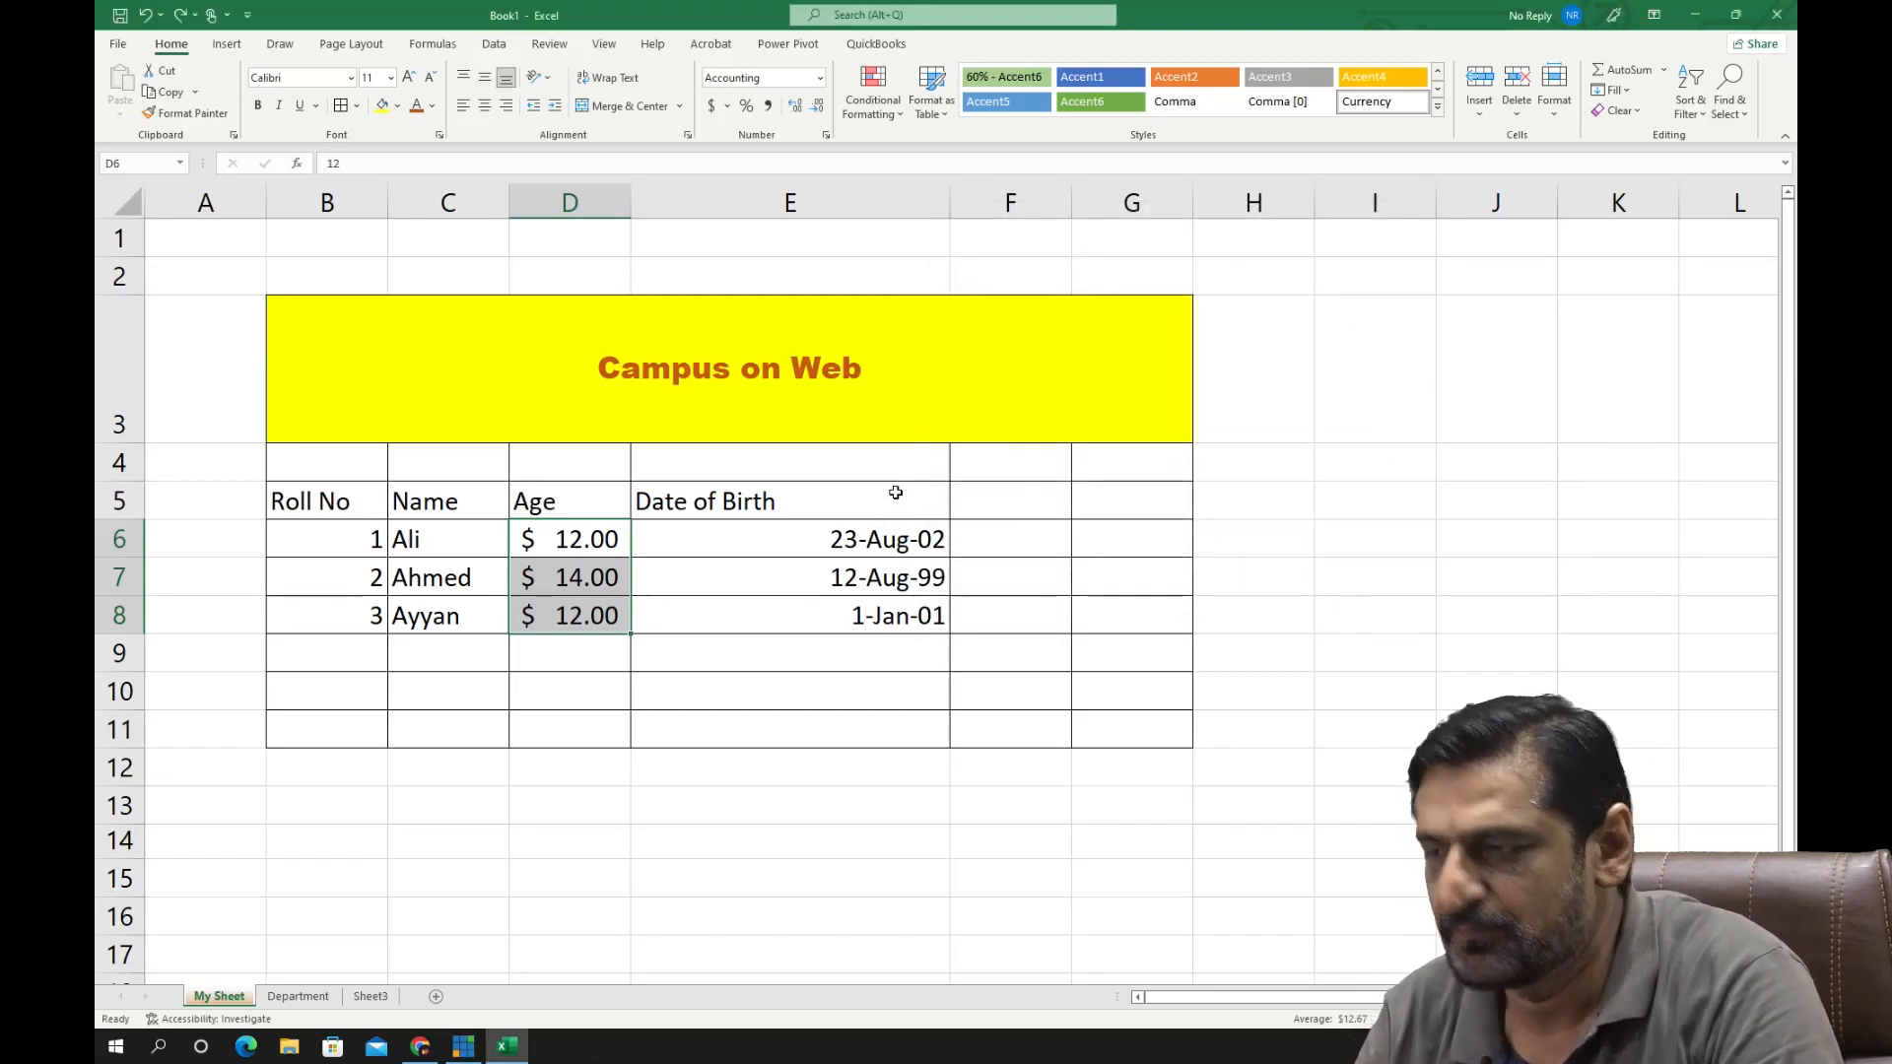
- Undo the accounting format on the ages in D6:D8, and try the Percent style on the same cells before undoing it
key("ctrl+z")
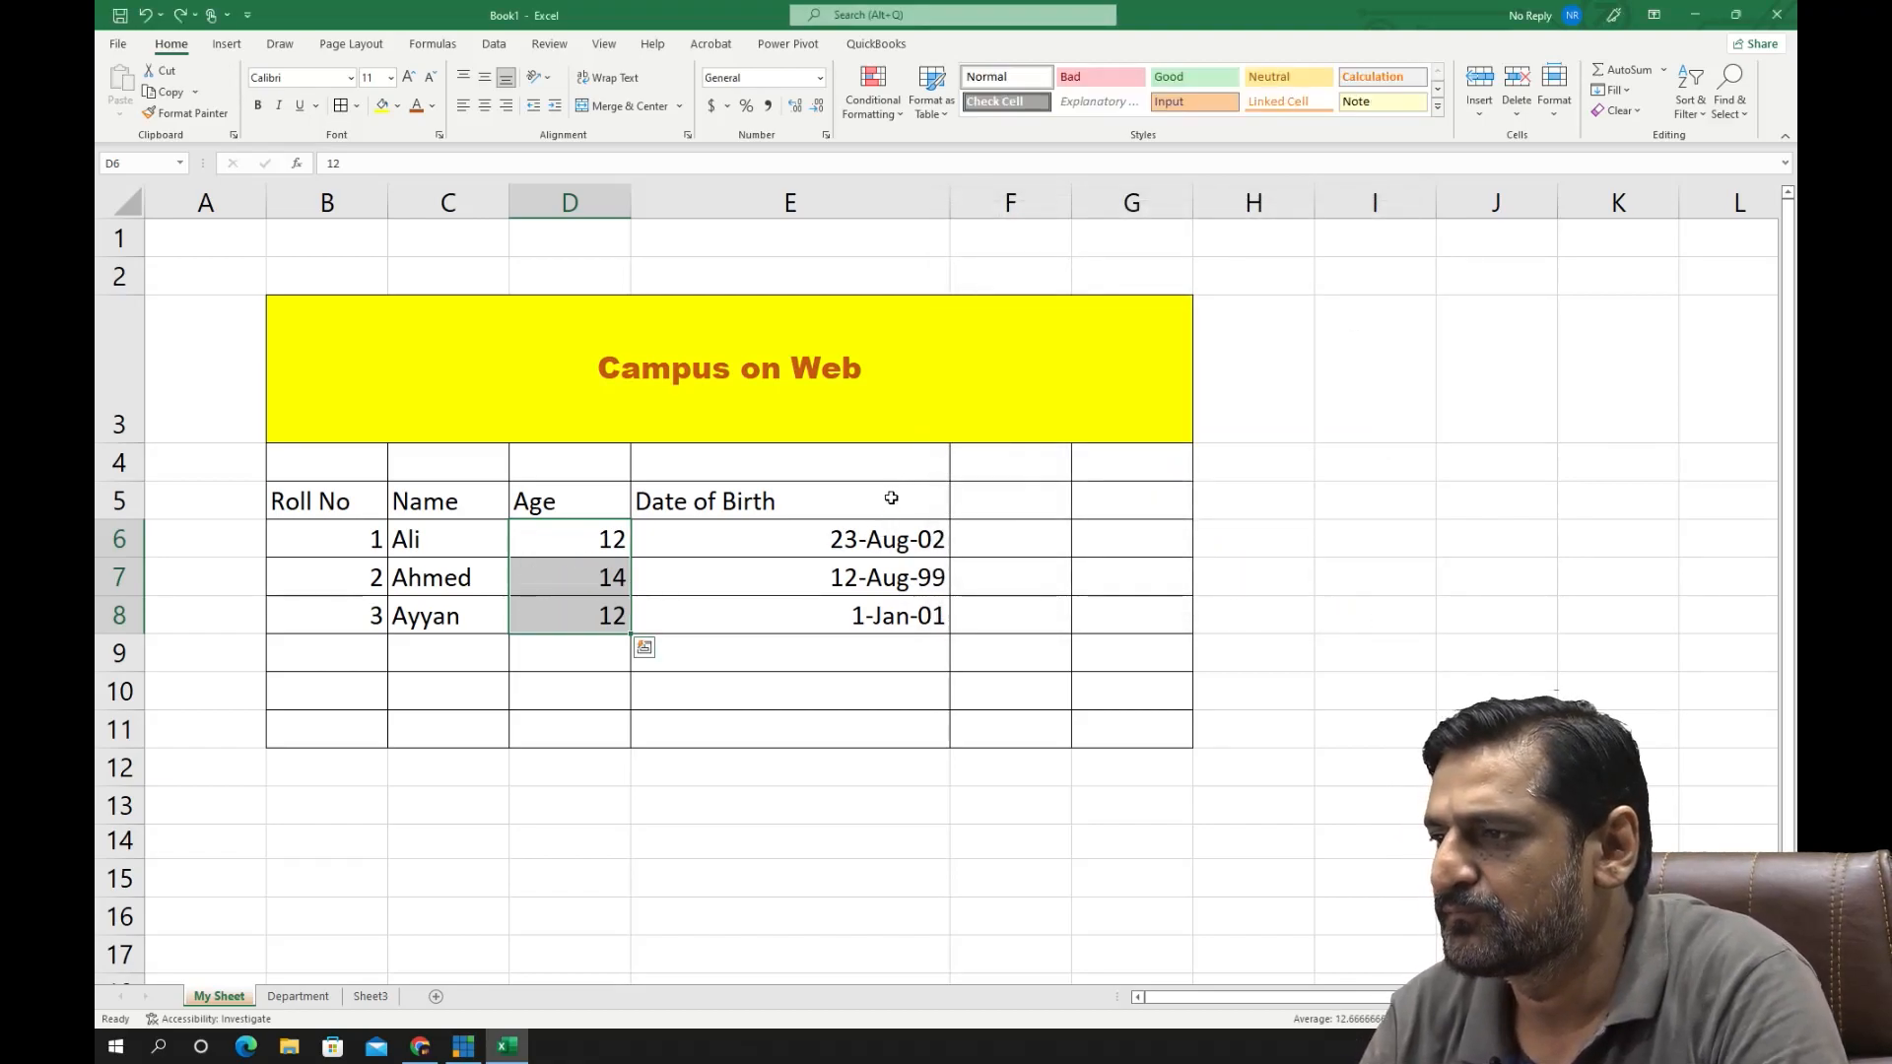
left_click(748, 105)
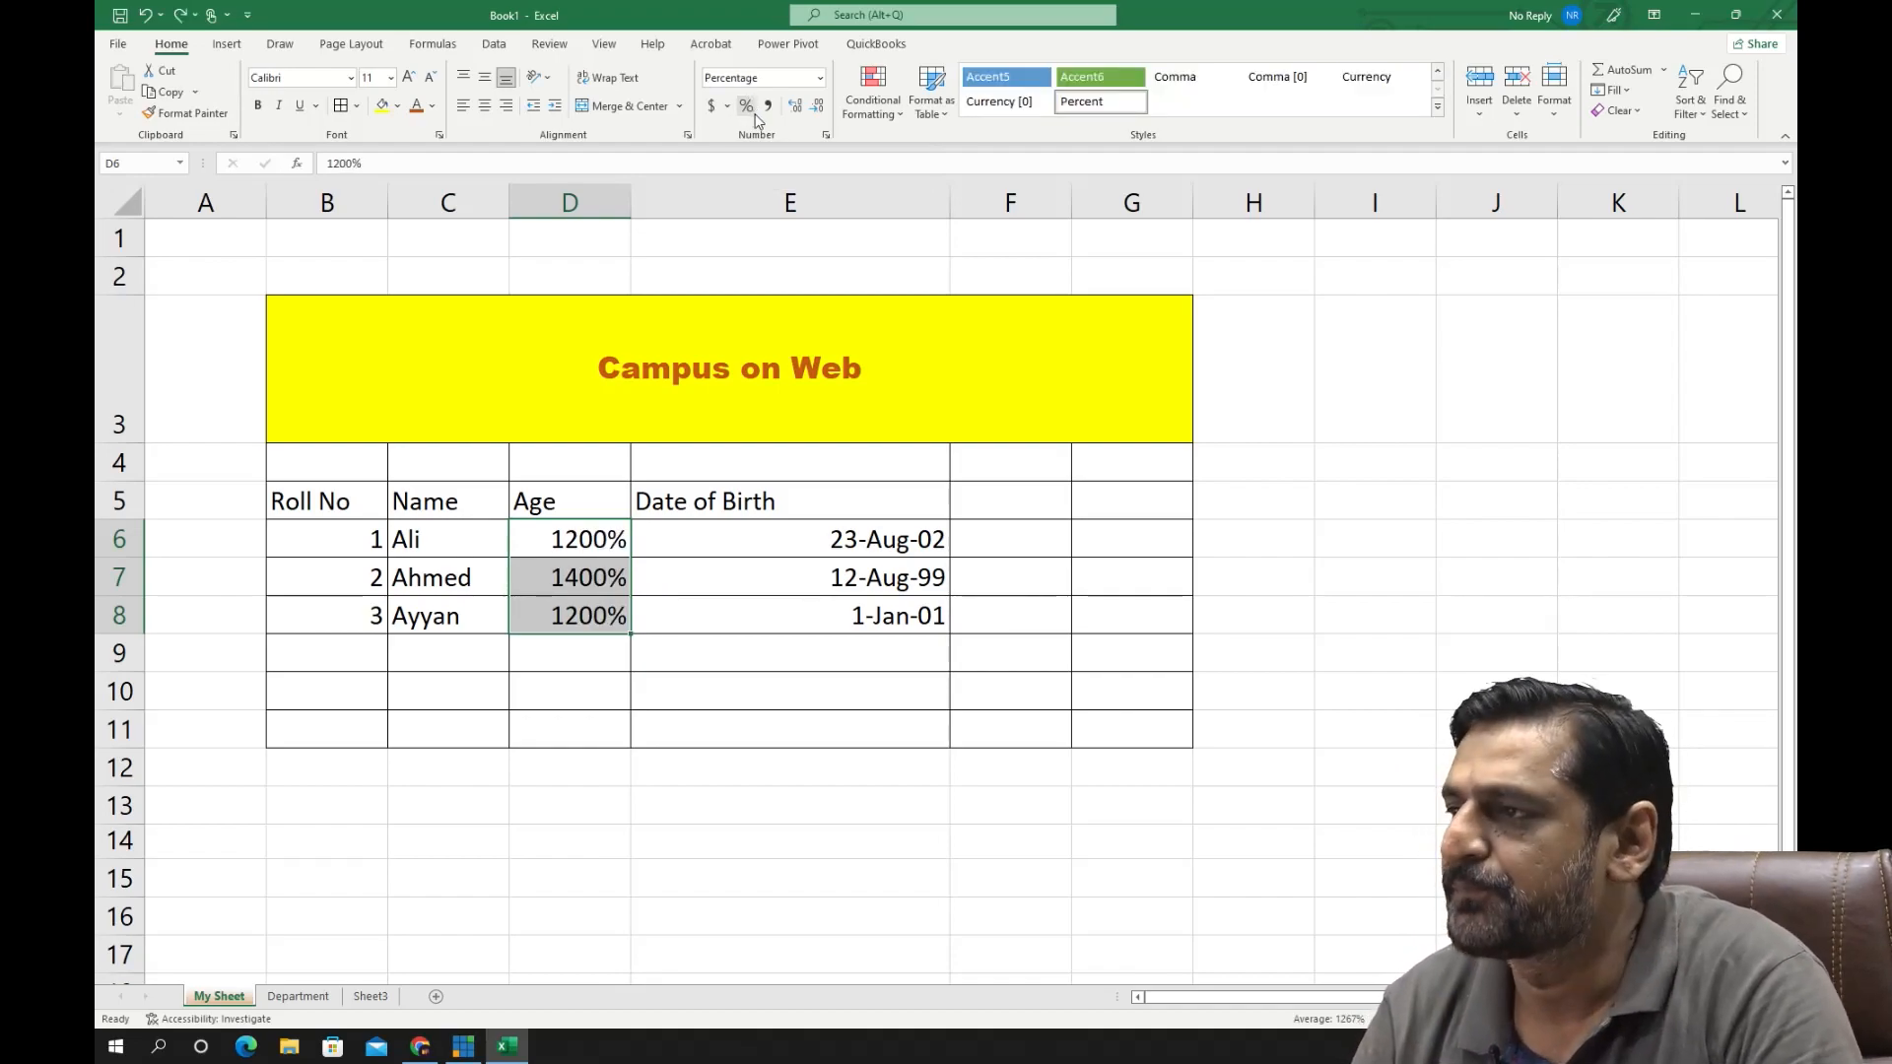
key("ctrl+z")
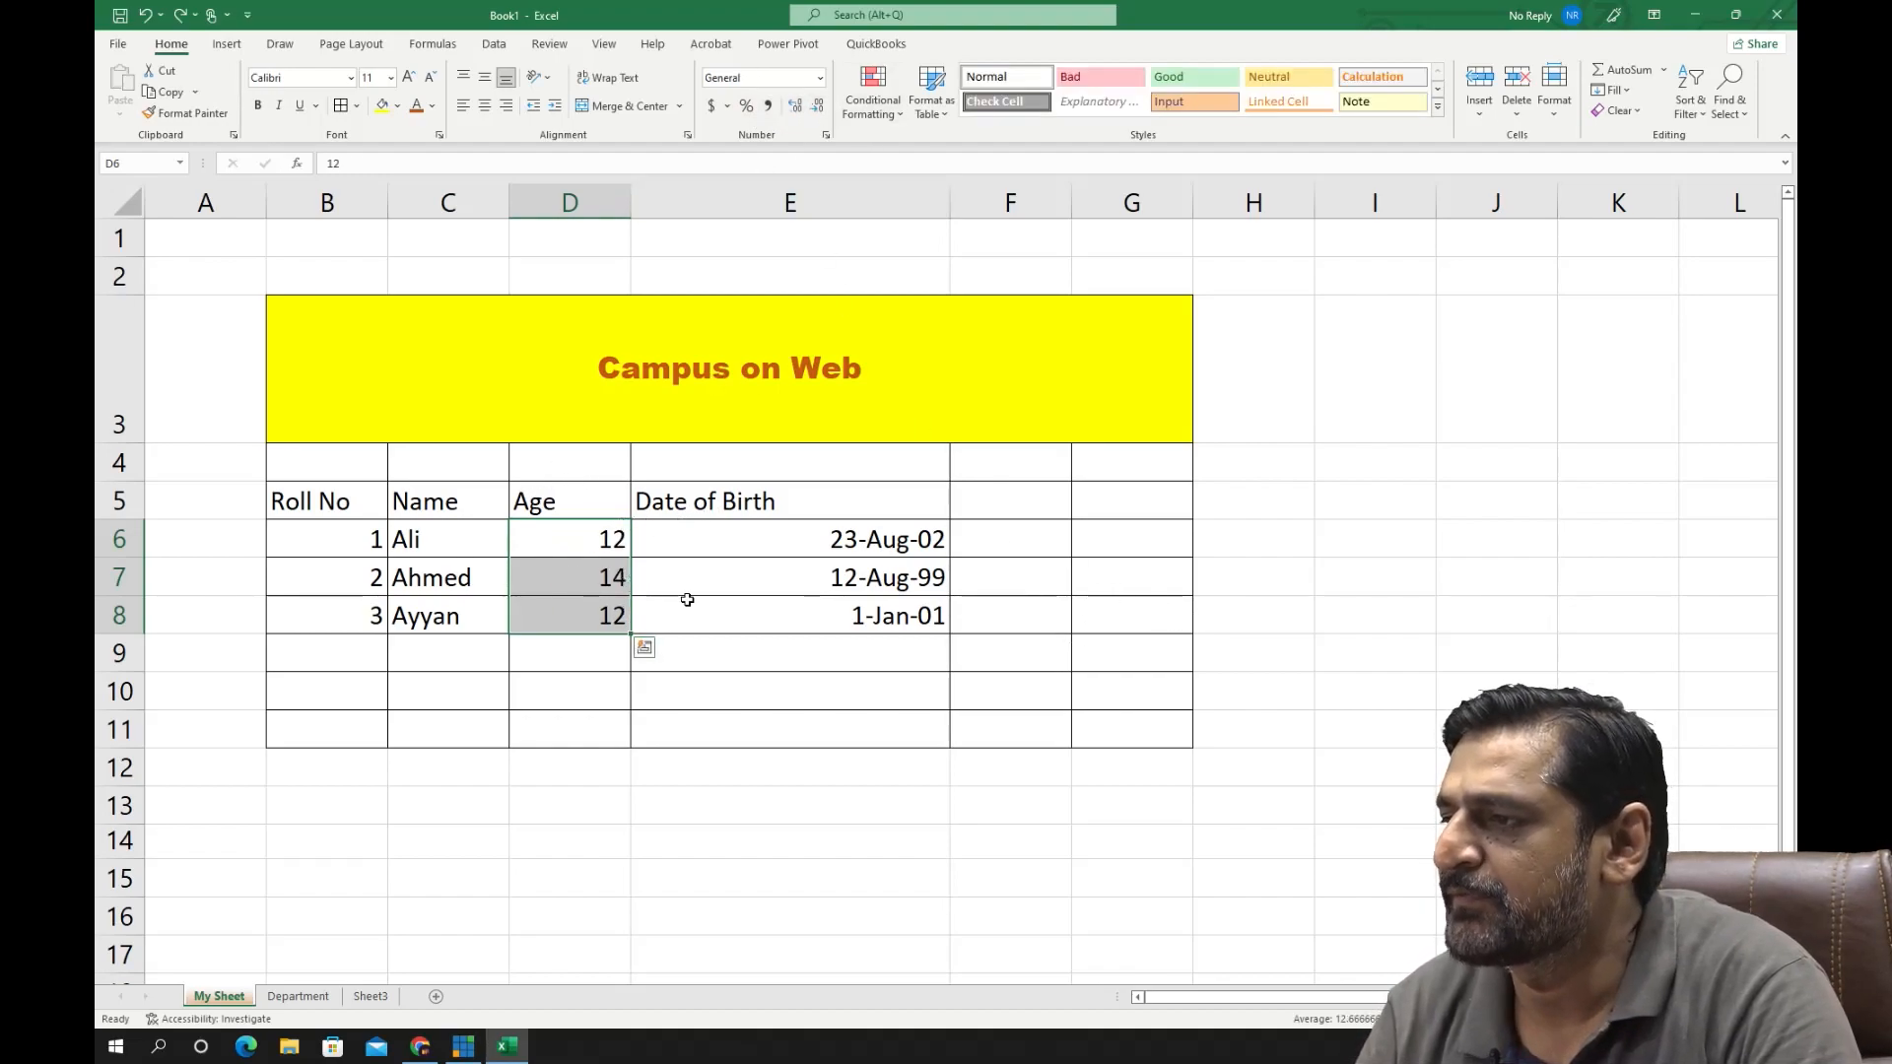
left_click(583, 546)
type("2342323423")
key("Return")
left_click(594, 540)
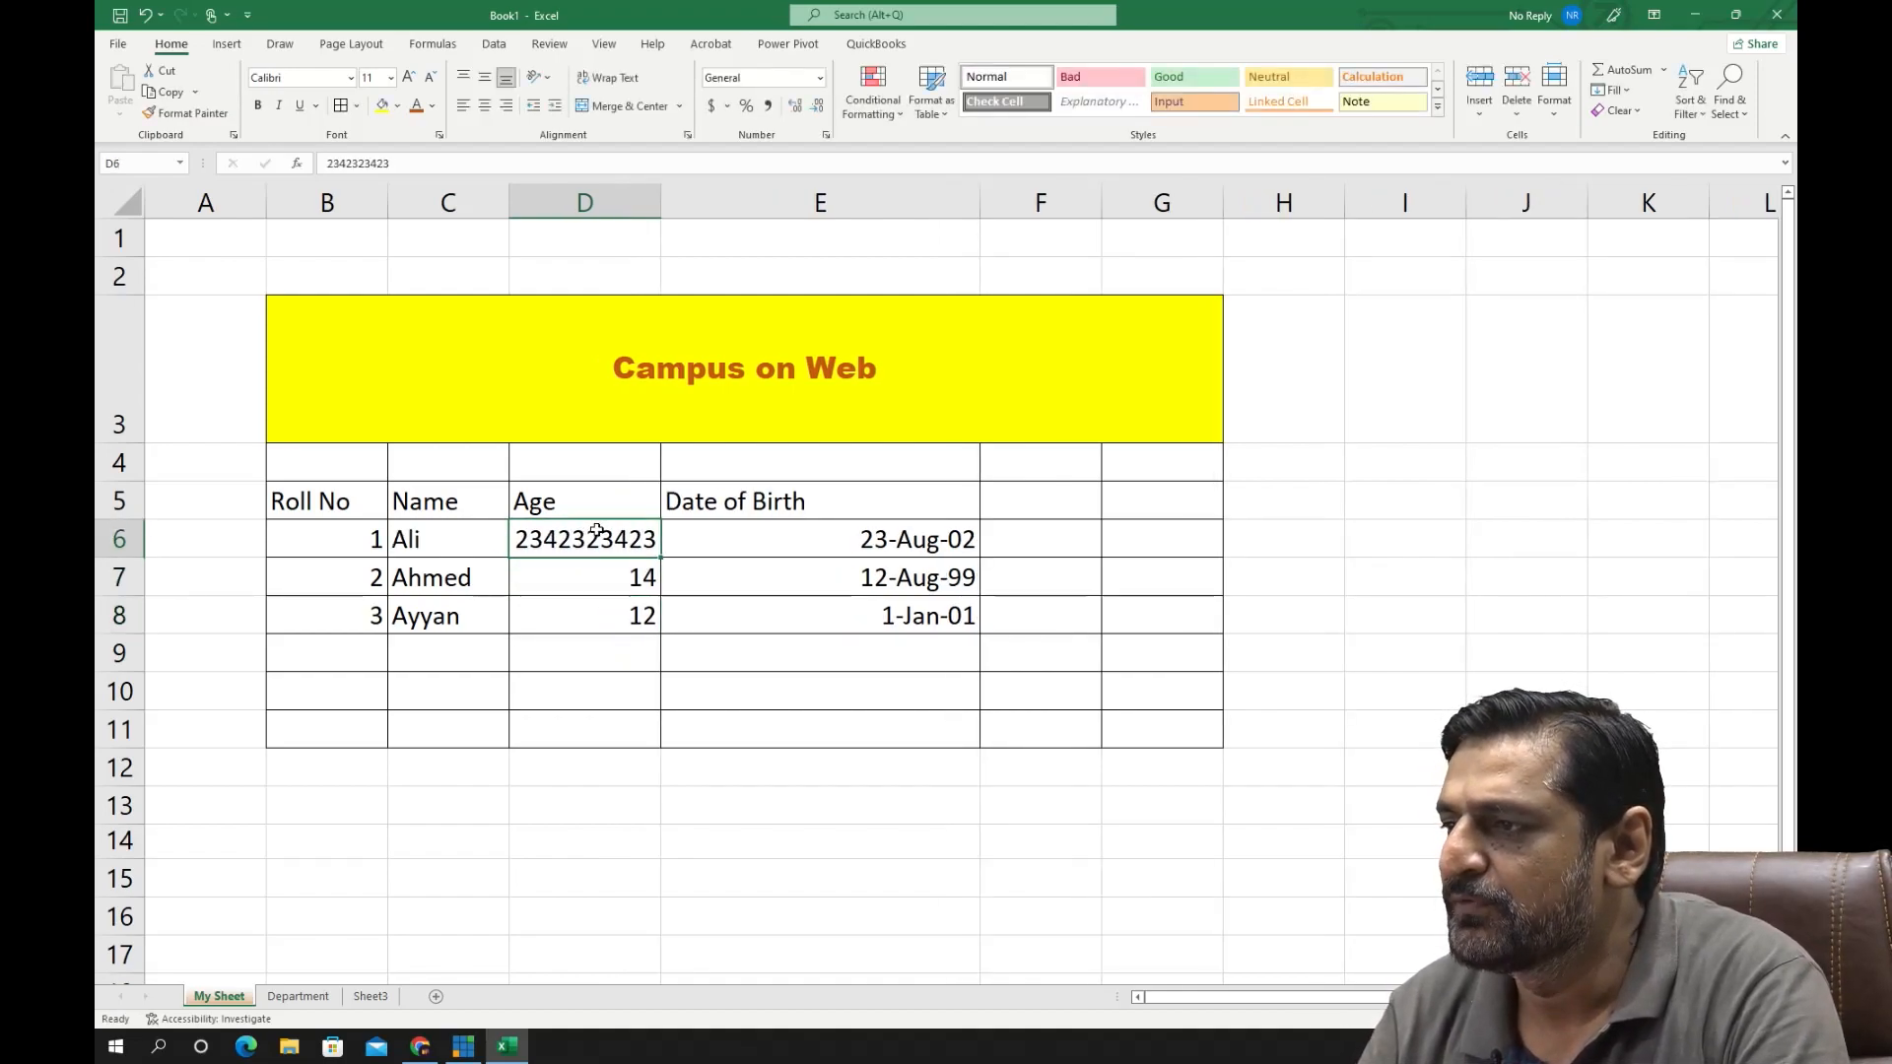
left_click(767, 105)
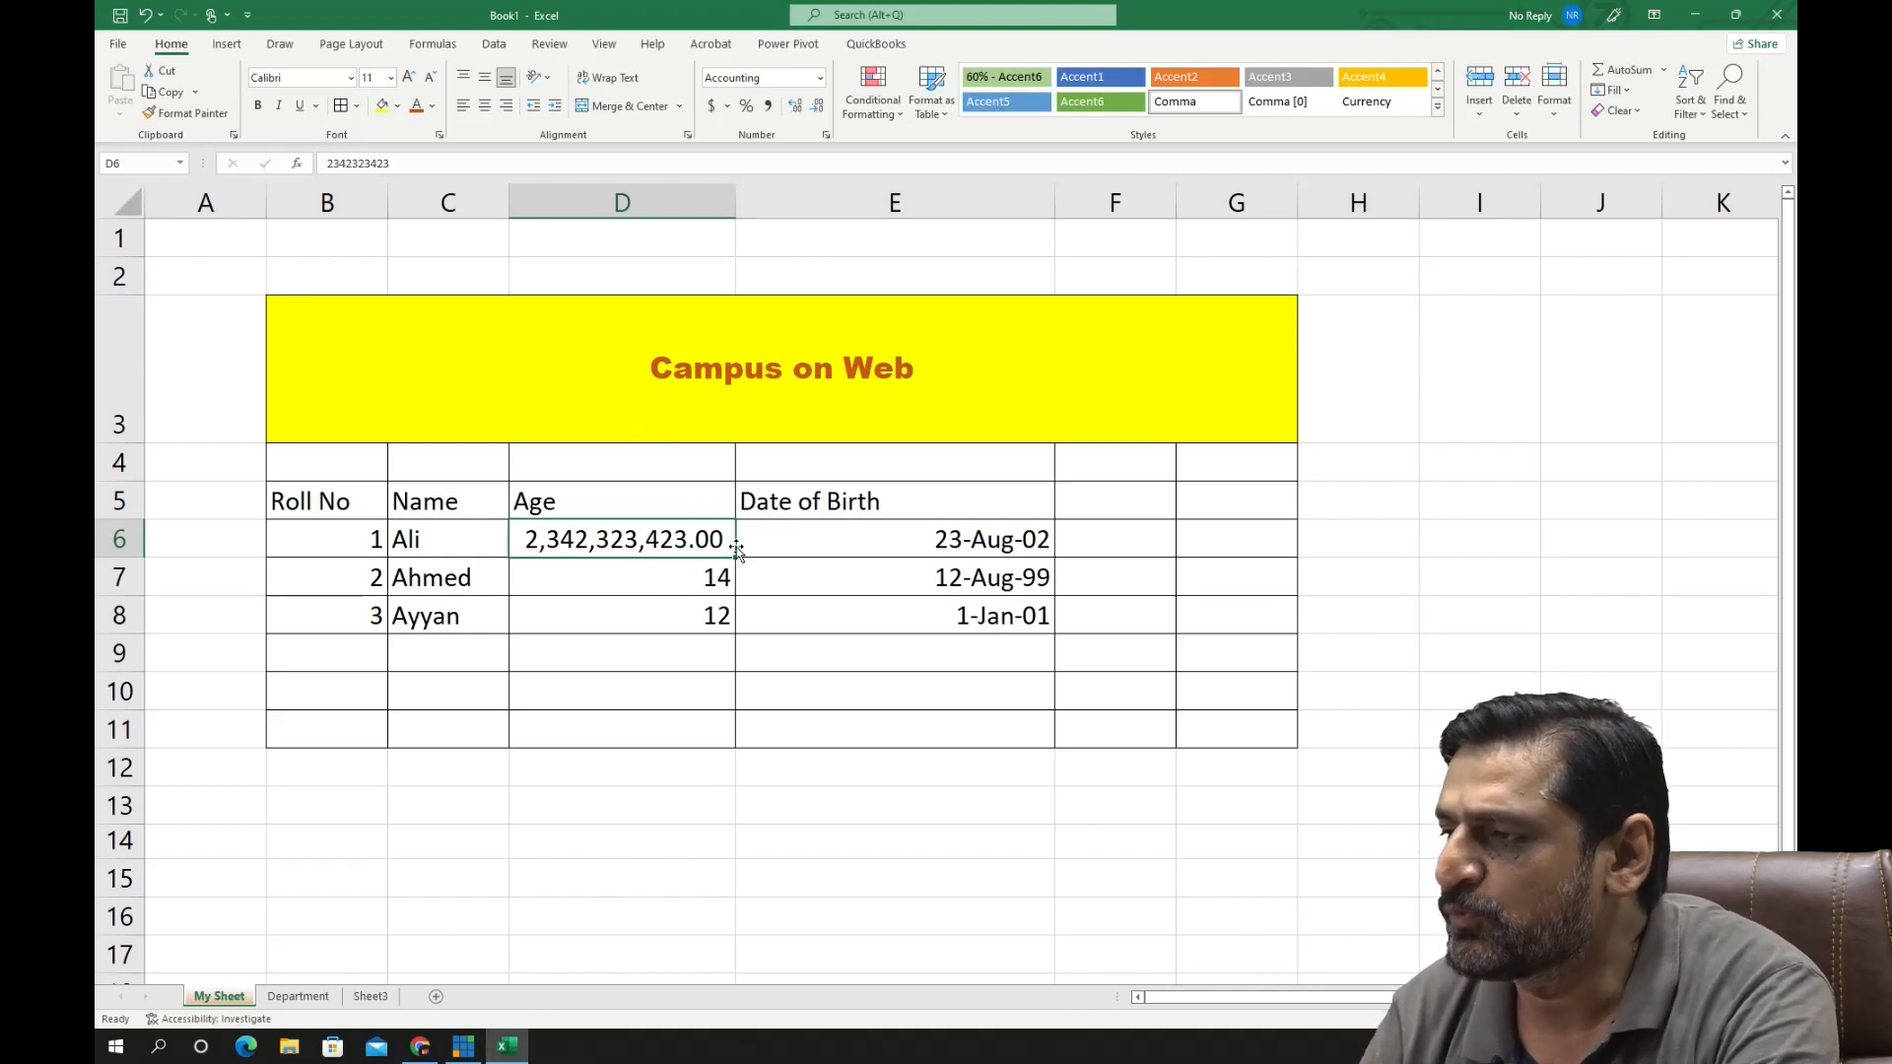
- Increase the decimal places of the number in D6, and reduce them until no decimals are left
left_click(796, 109)
left_click(796, 109)
left_click(797, 108)
left_click(817, 107)
left_click(817, 108)
left_click(817, 108)
left_click(817, 107)
left_click(817, 107)
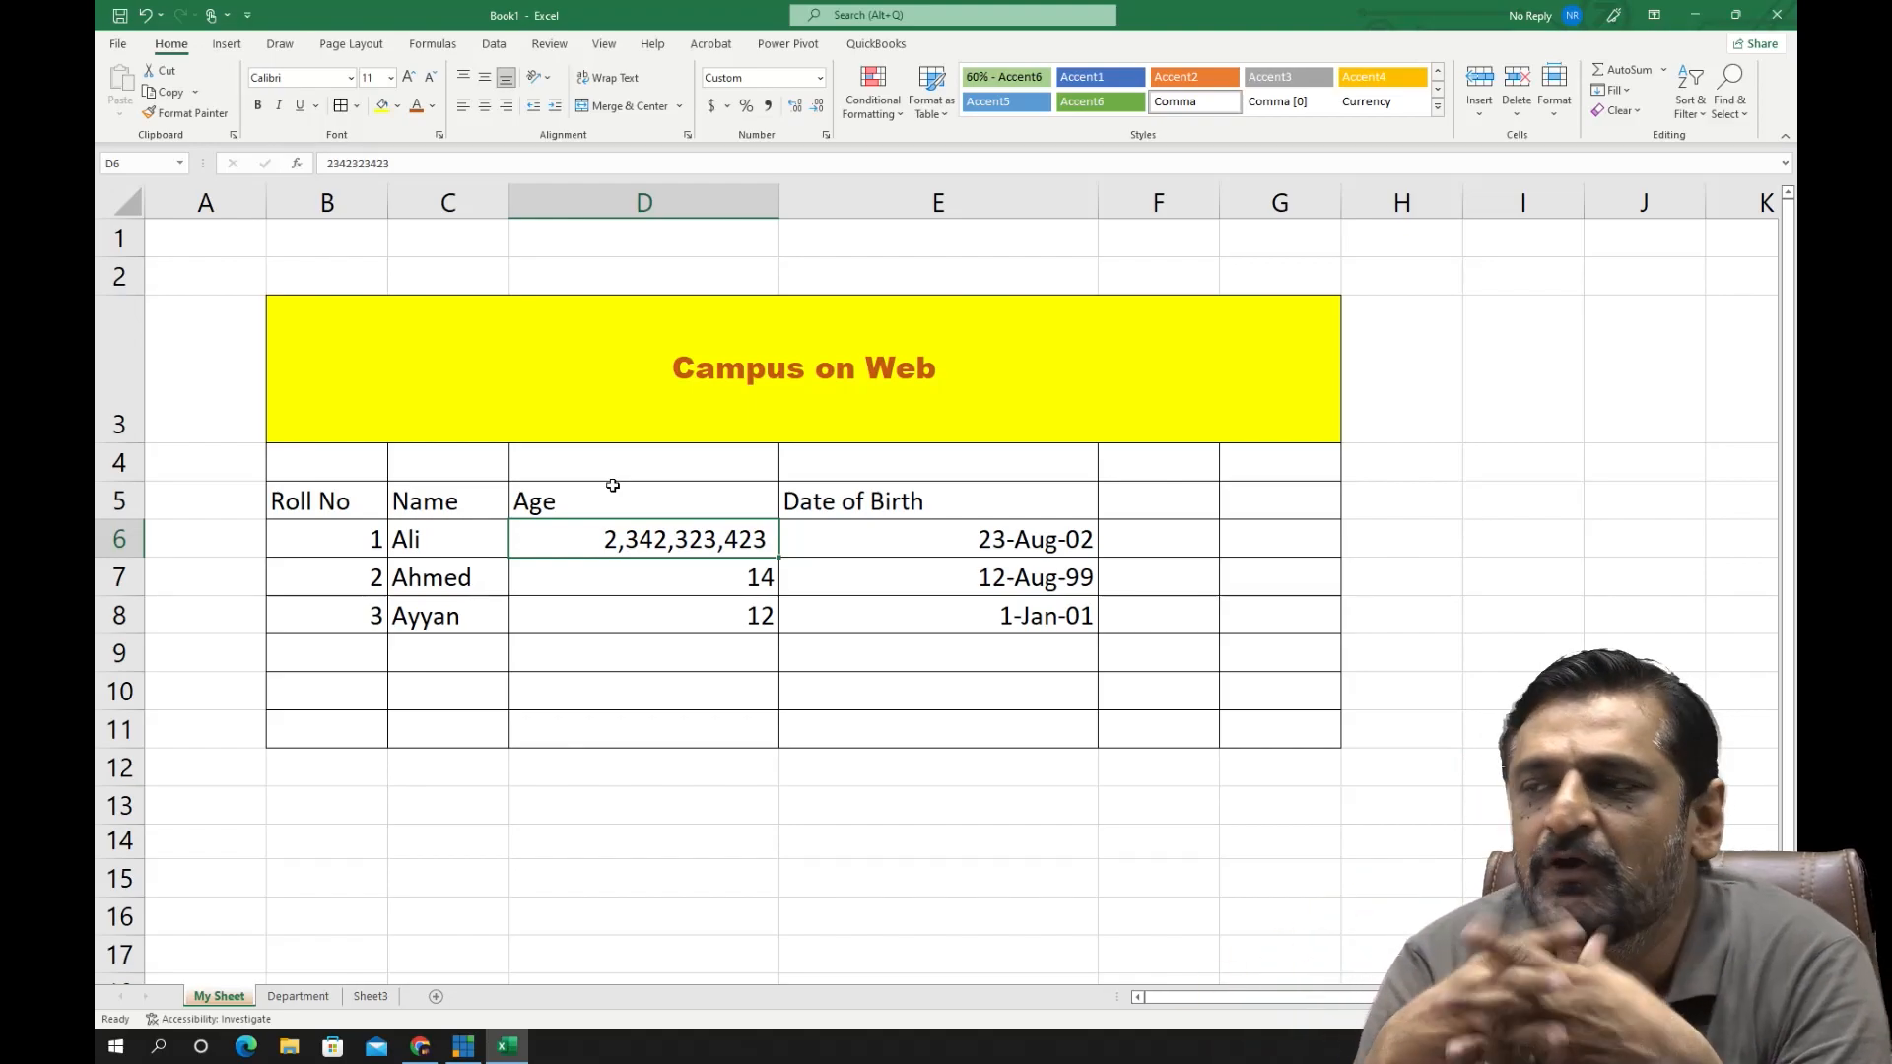
- Save the workbook in the Documents folder as an Excel Workbook named "test"
left_click(117, 43)
left_click(161, 289)
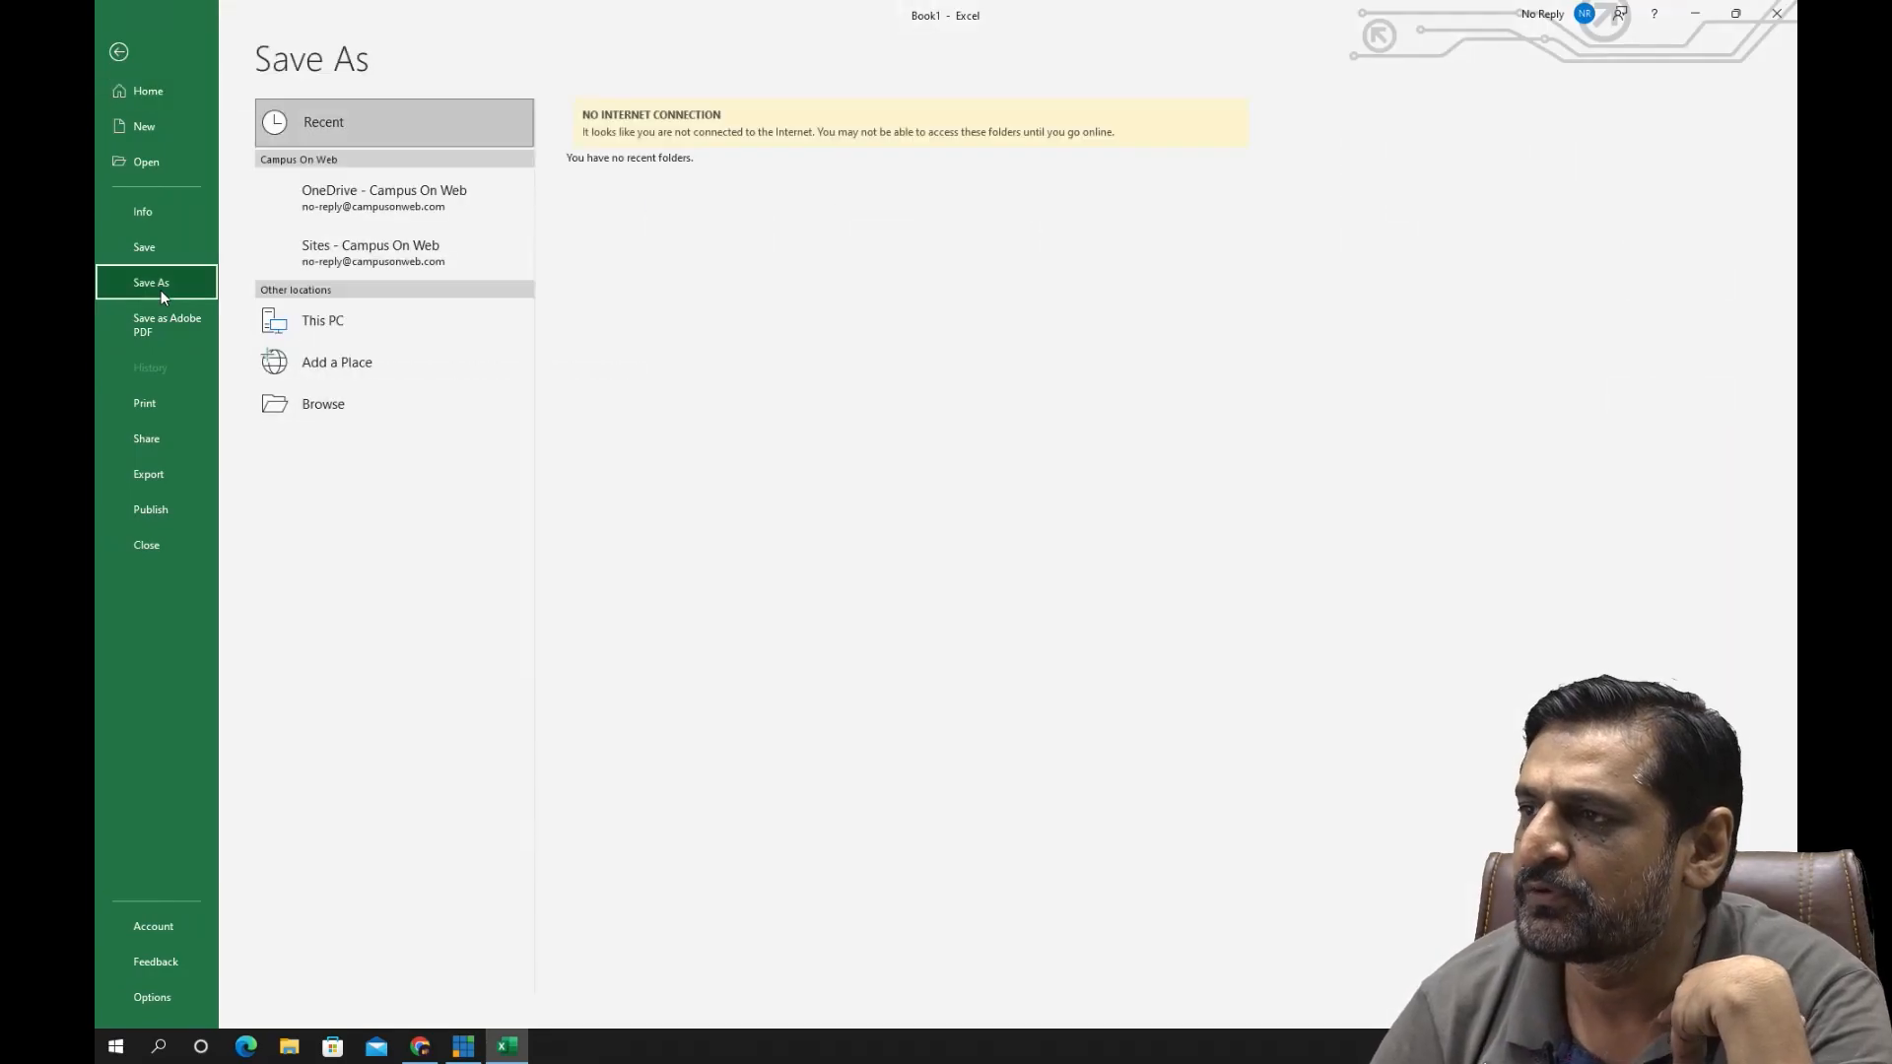
left_click(406, 317)
double_click(427, 333)
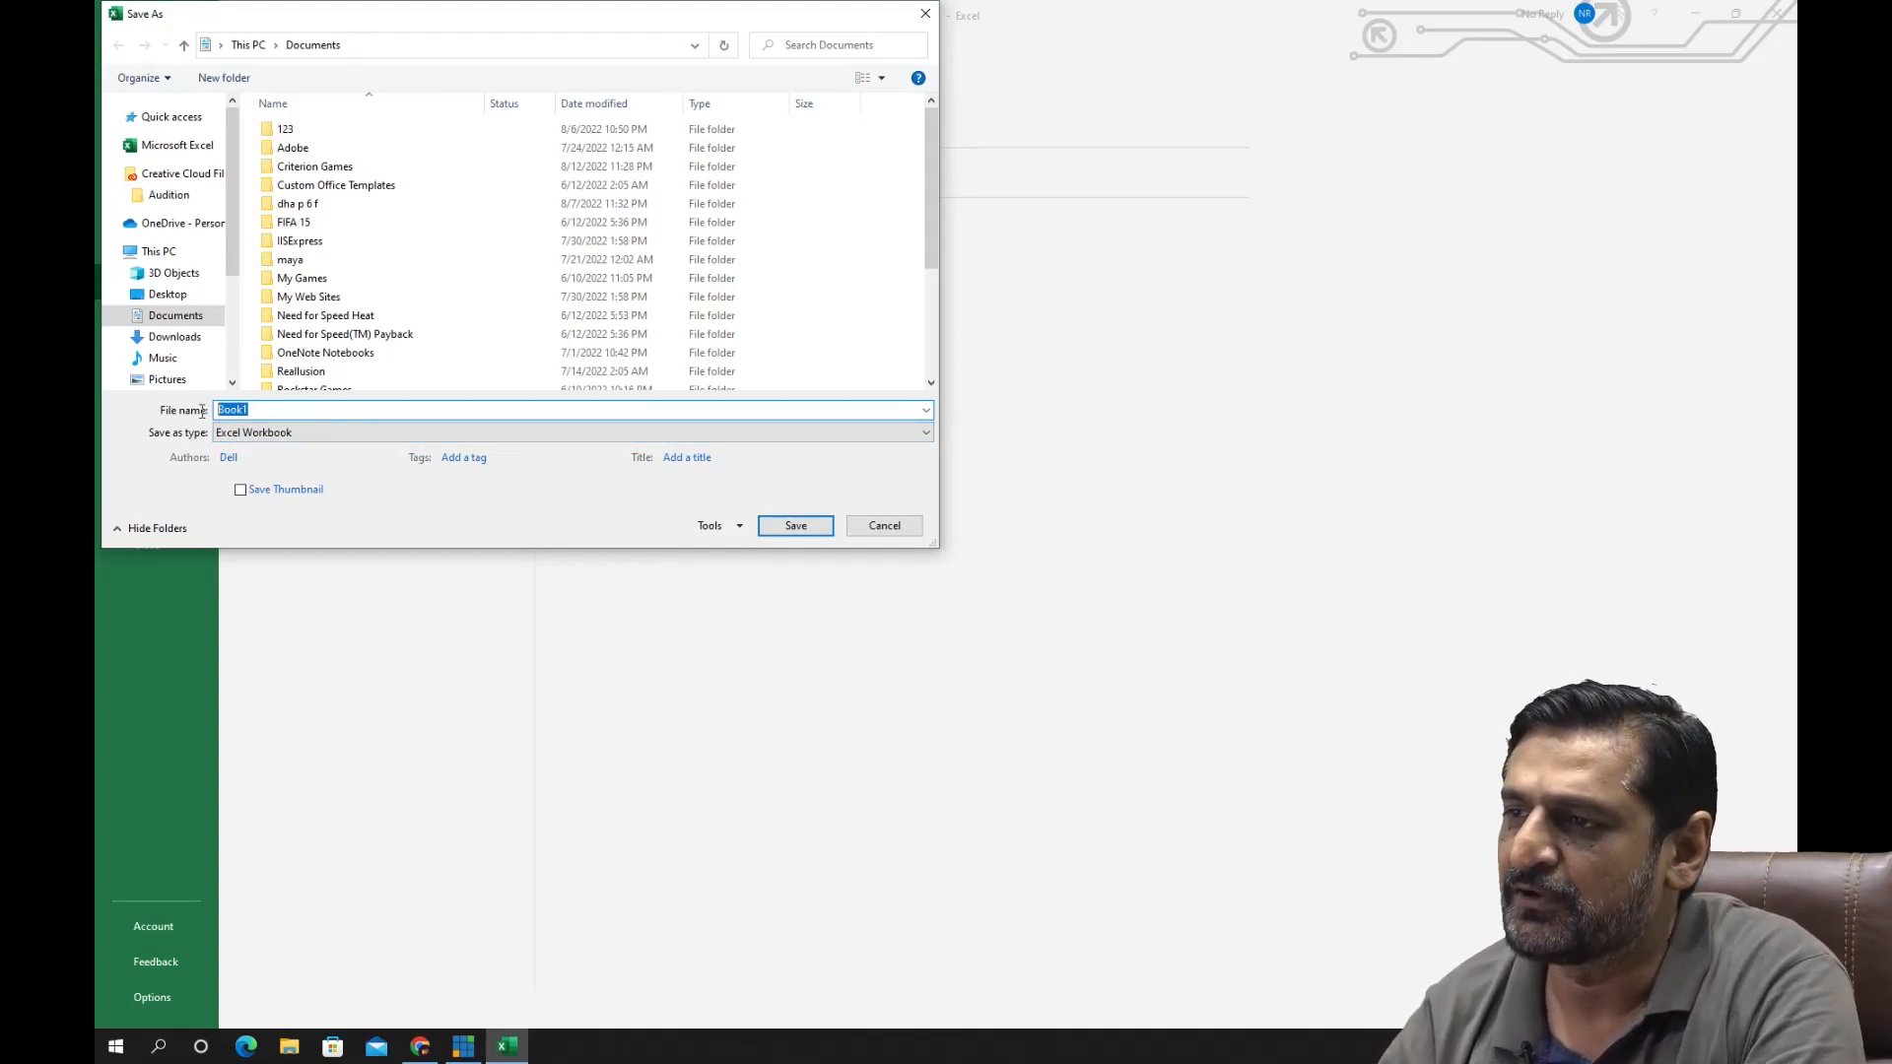
type("test")
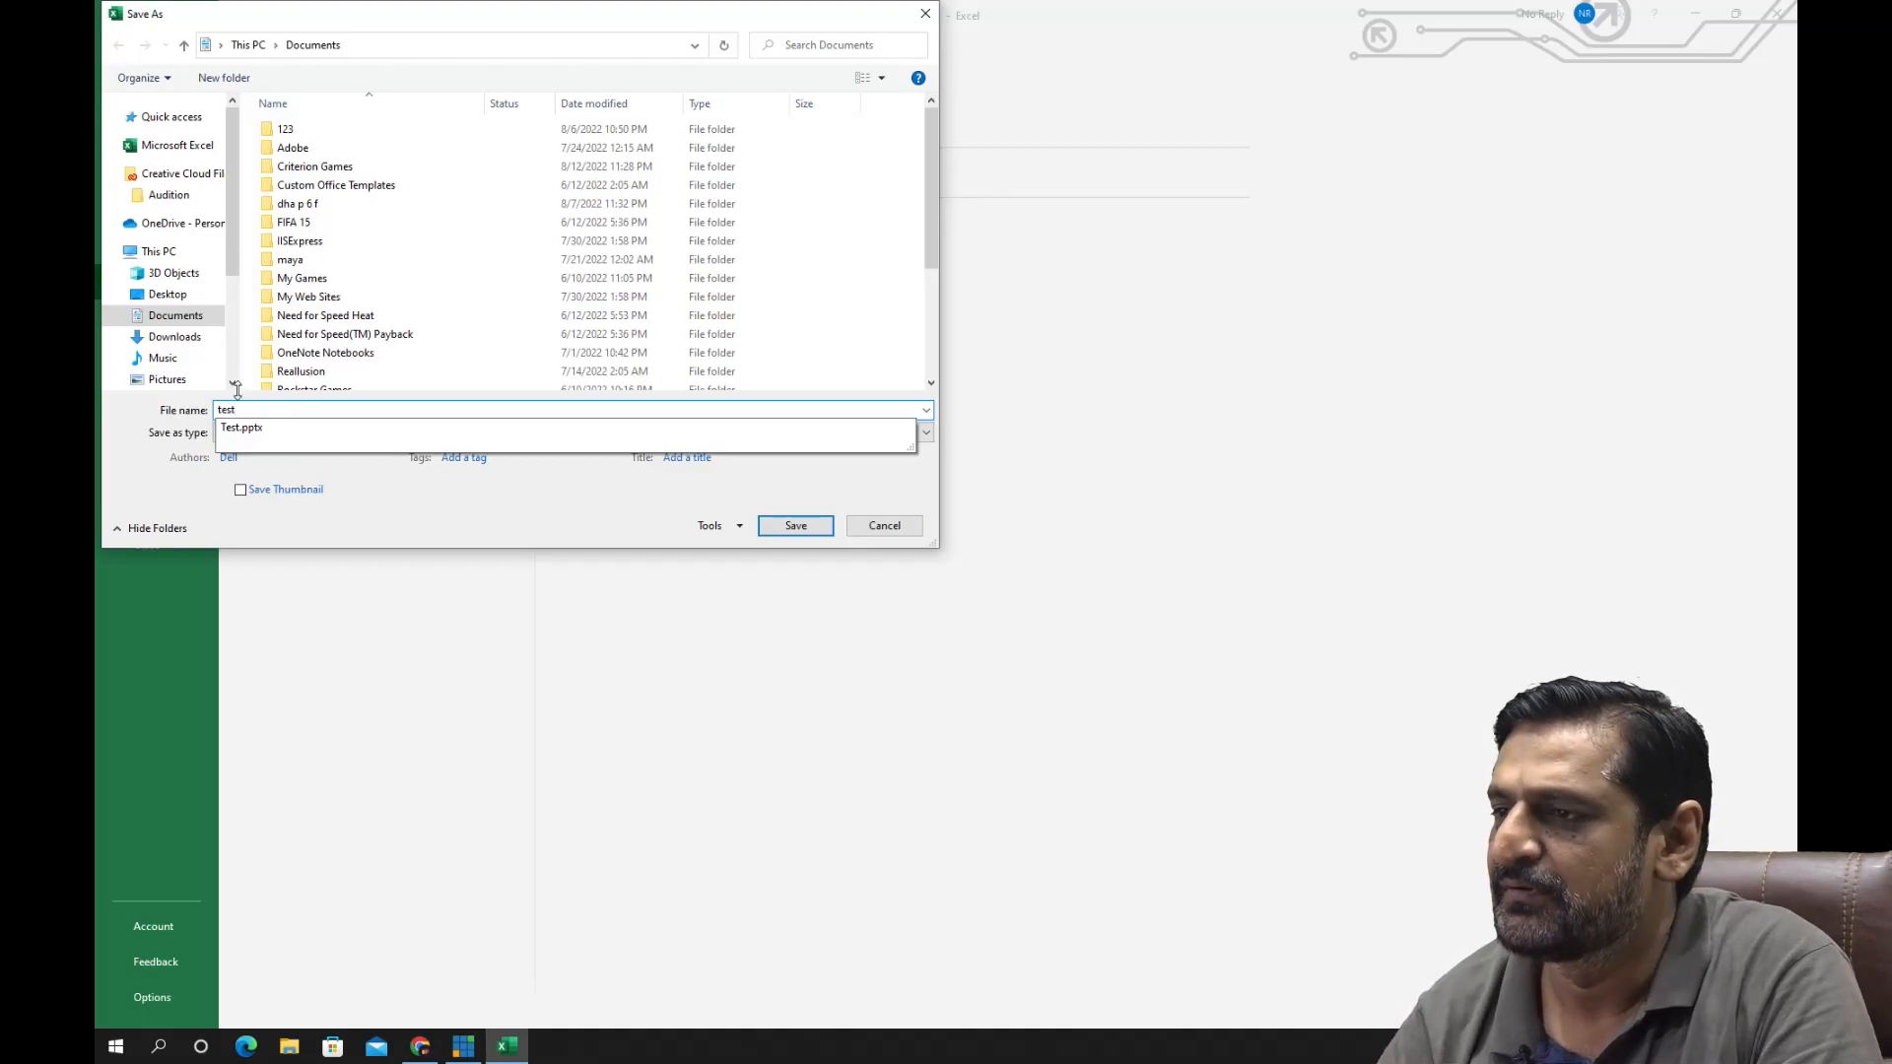
left_click(502, 702)
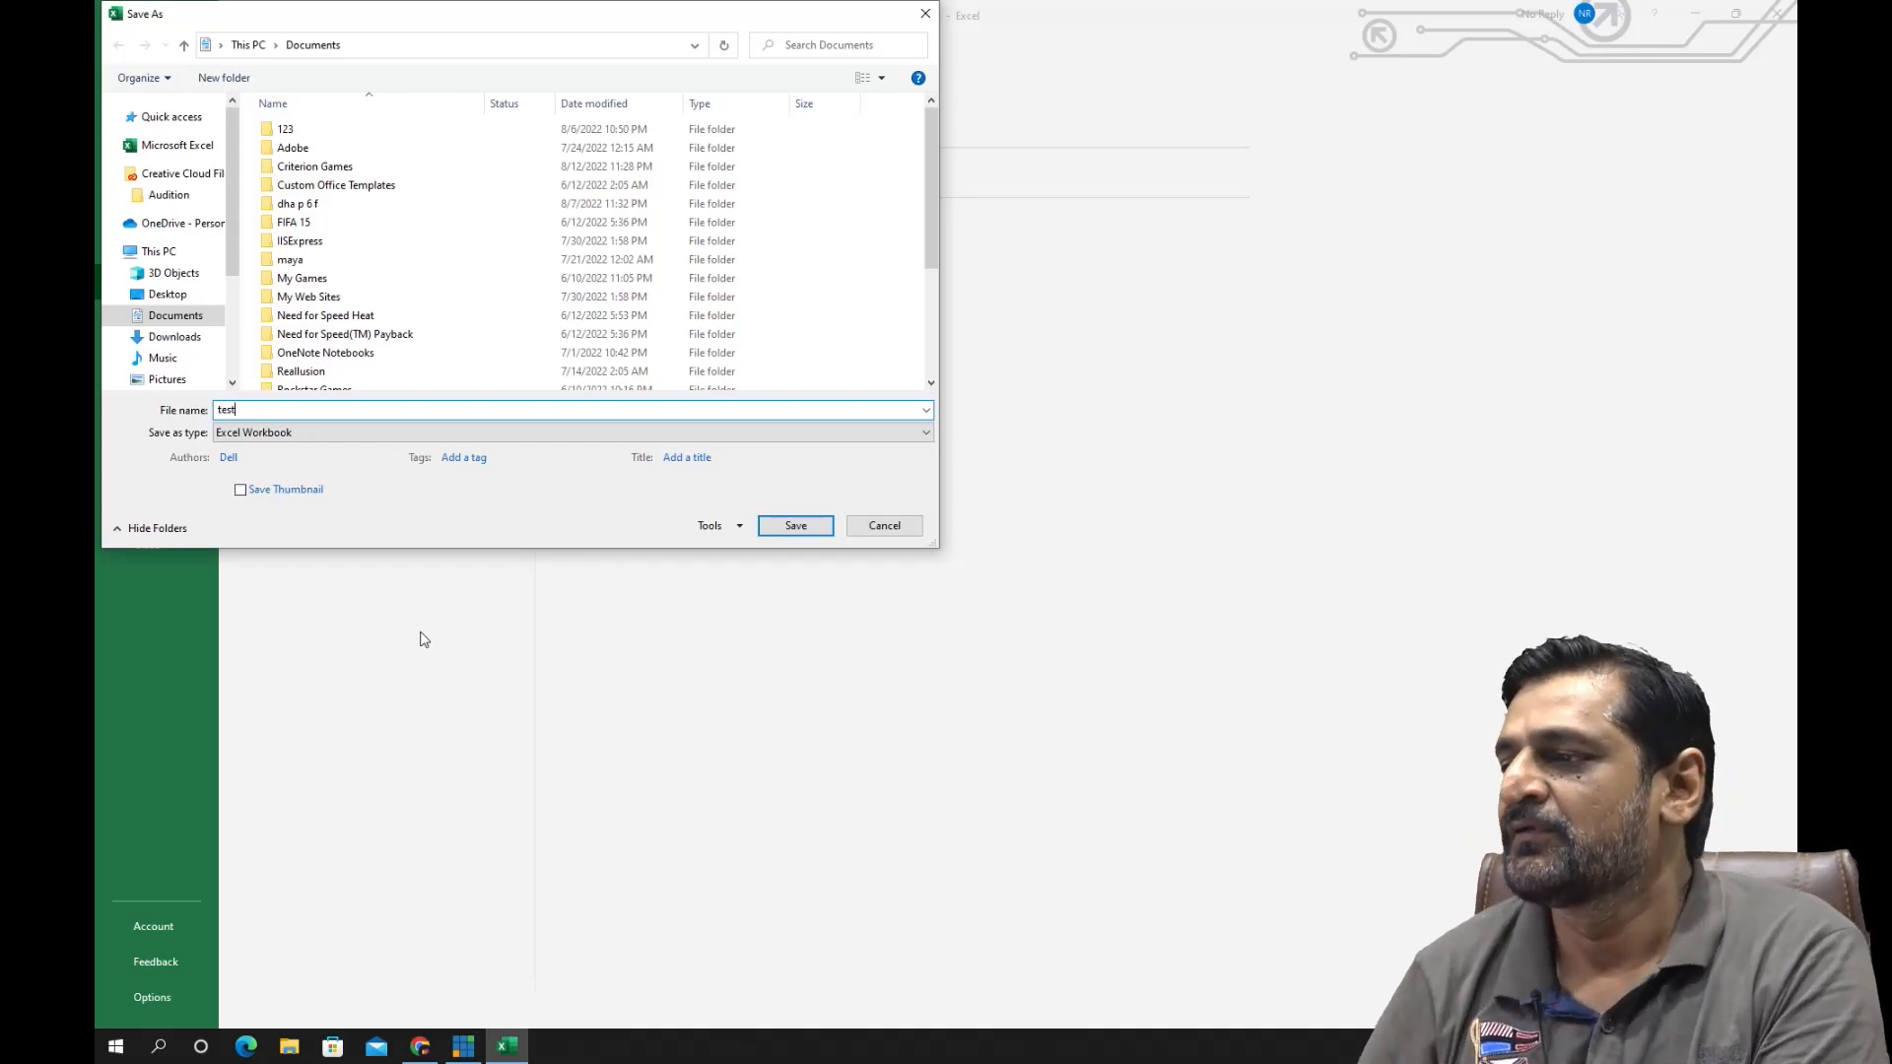
left_click(773, 530)
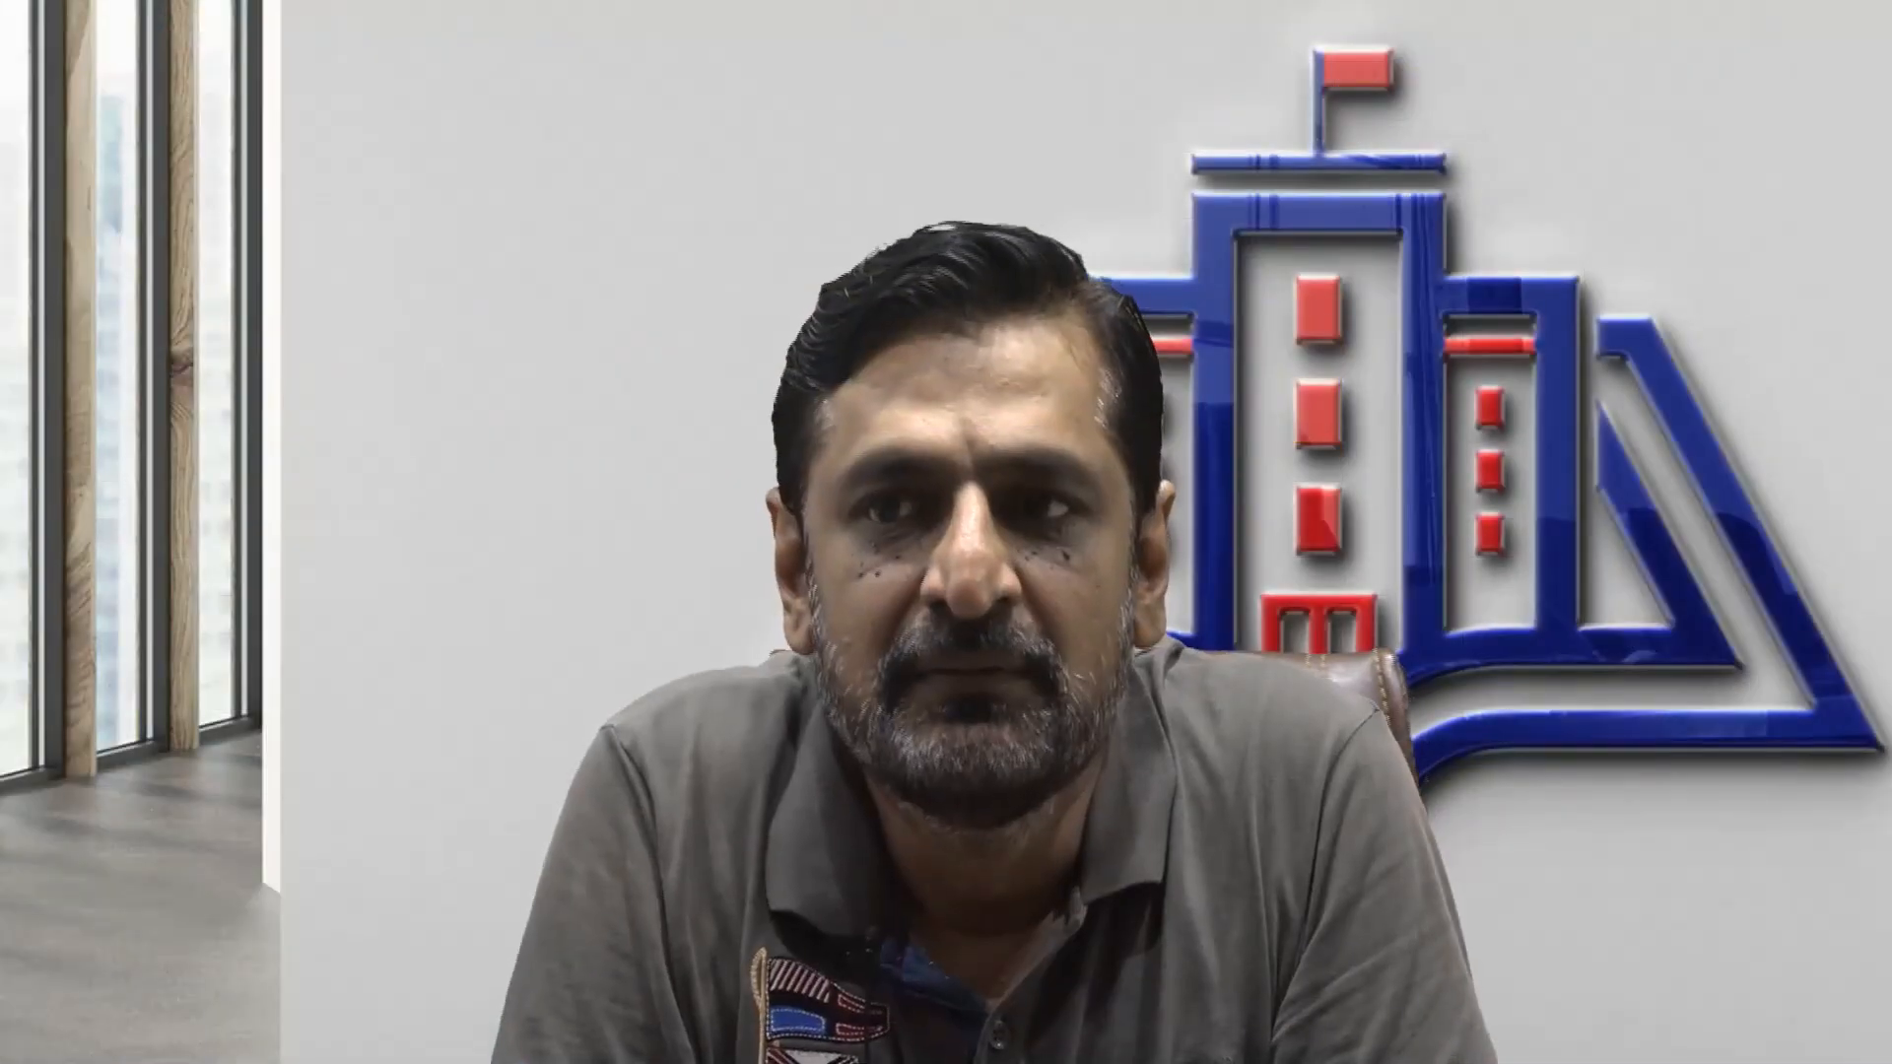